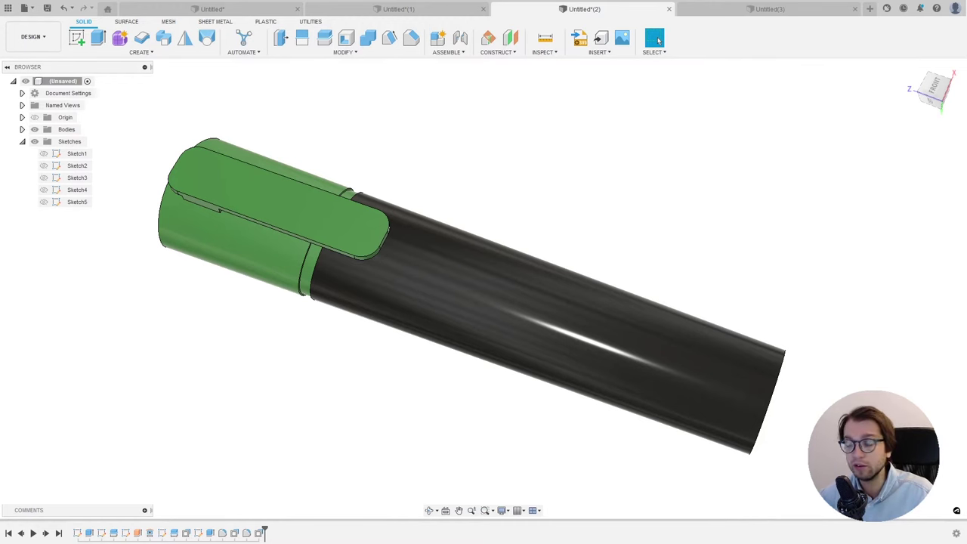
Step: Orbit the black-and-green pen model until its flat end face is in view
shift+middle_drag(725, 401, 763, 406)
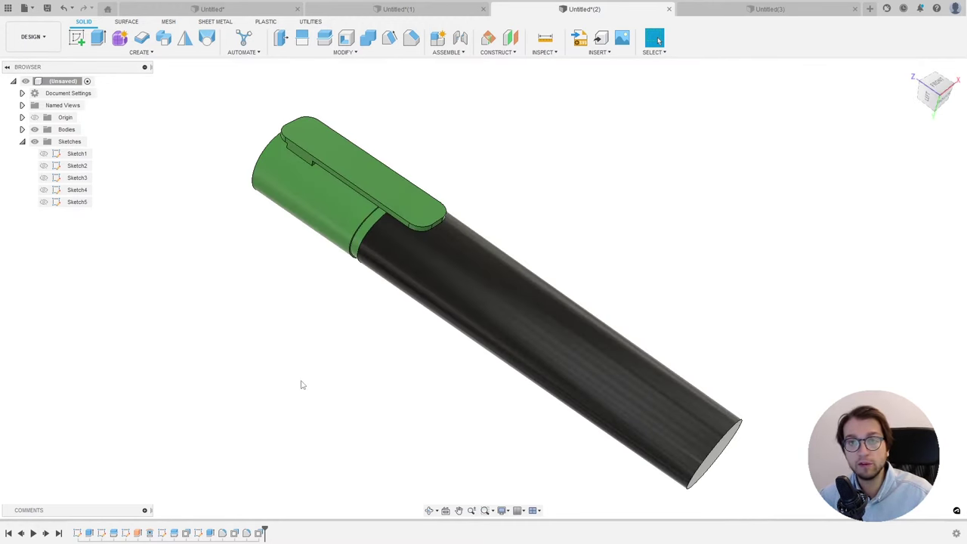
mouse_move(350, 369)
shift+middle_down()
mouse_move(361, 350)
mouse_move(347, 339)
mouse_move(361, 349)
shift+middle_up()
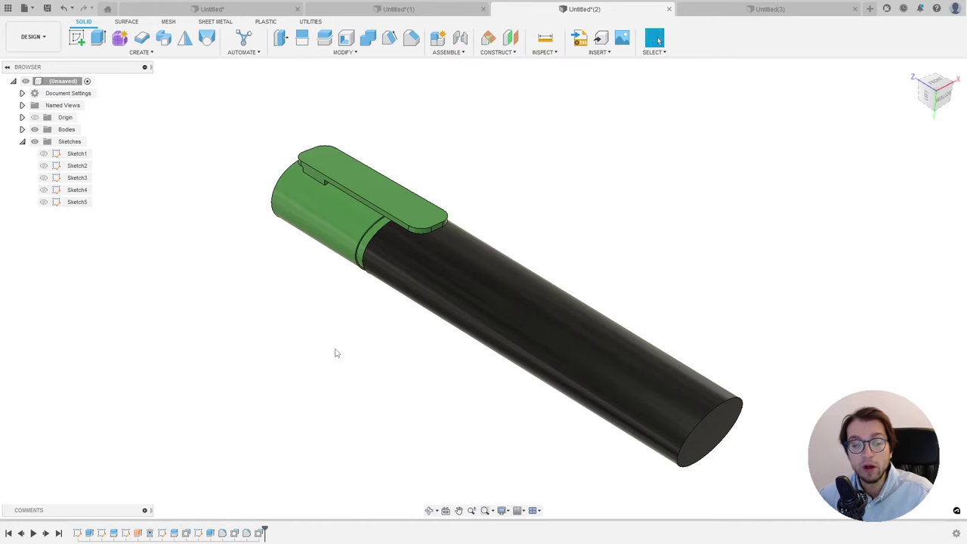
Step: Reopen Sketch1 to check the pen's base profile, then finish the sketch
right_click(78, 533)
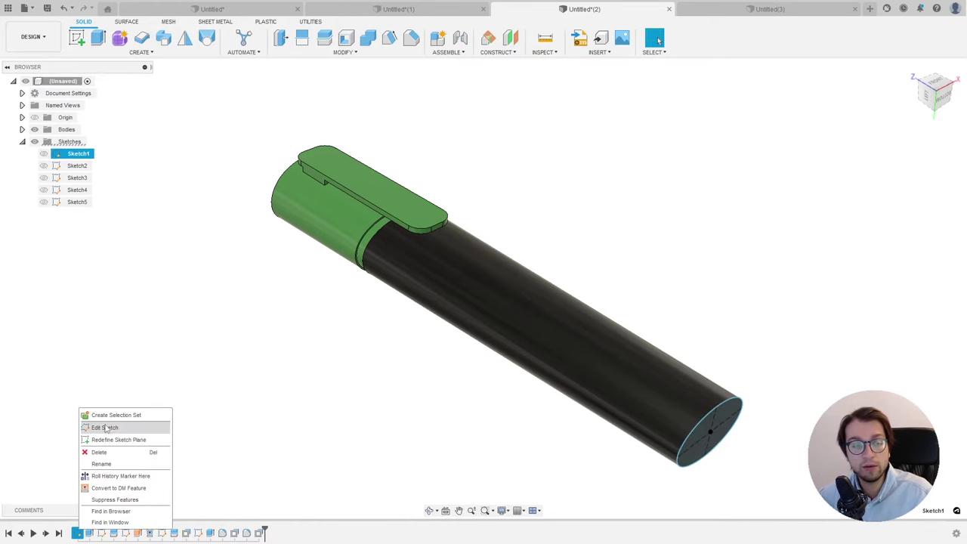
click(113, 427)
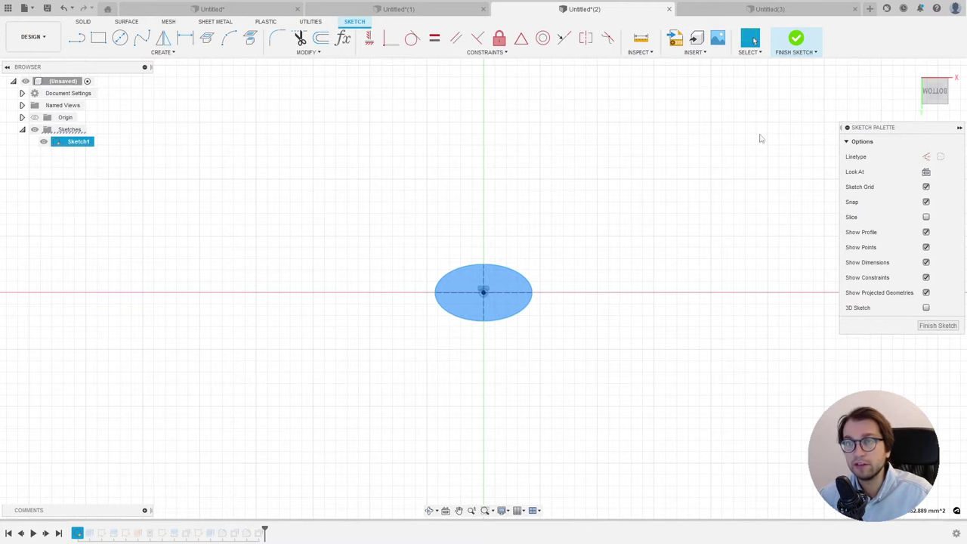
click(796, 42)
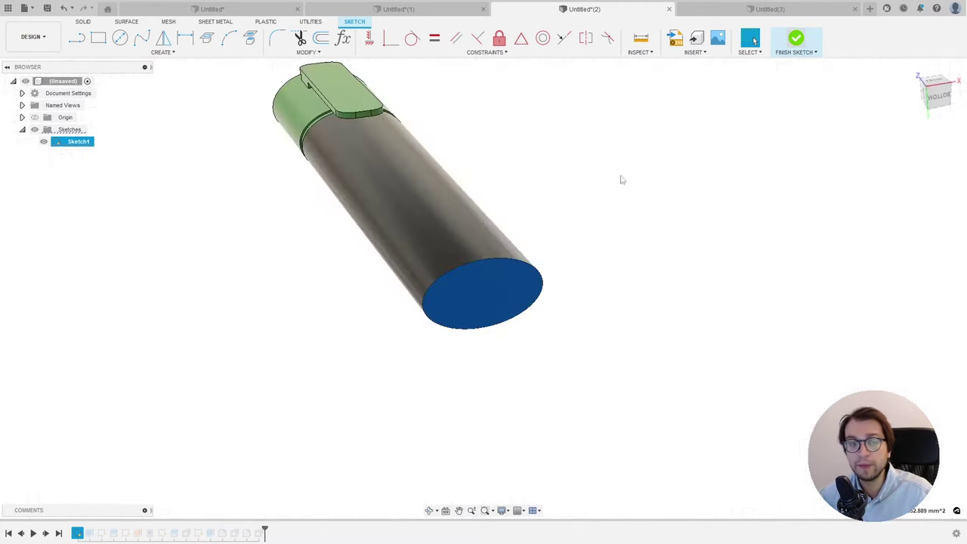
Step: Adjust Extrude1's length to 659.18 mm, then open the new blank design Untitled(4)
right_click(89, 533)
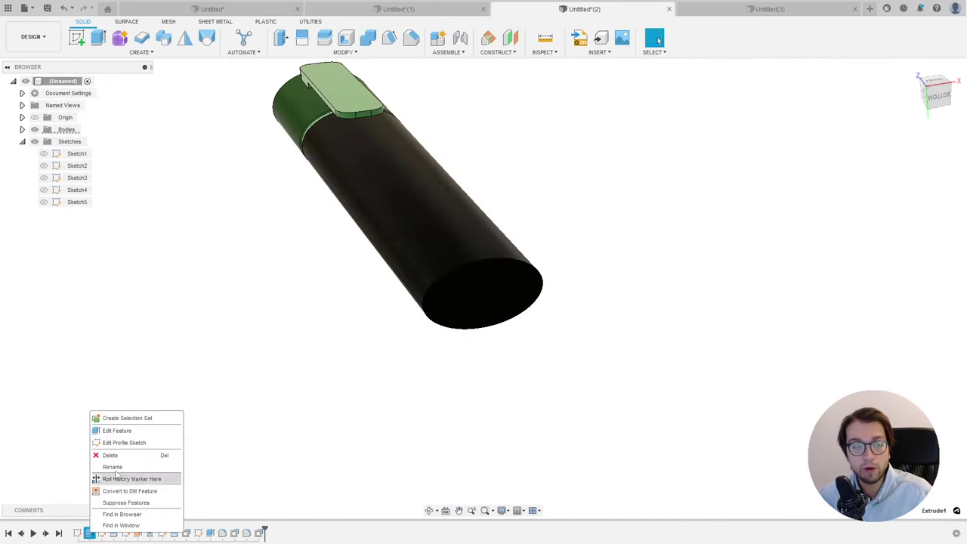
click(125, 429)
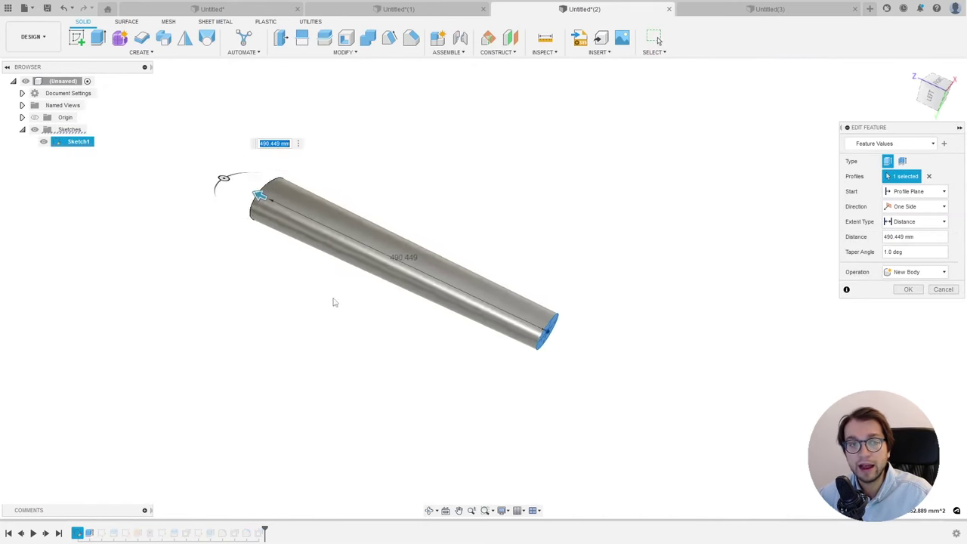
mouse_move(248, 182)
mouse_down()
mouse_move(646, 370)
mouse_move(387, 278)
mouse_move(305, 371)
mouse_up()
mouse_move(304, 371)
shift+middle_down()
mouse_move(328, 410)
mouse_move(334, 399)
mouse_move(527, 361)
shift+middle_up()
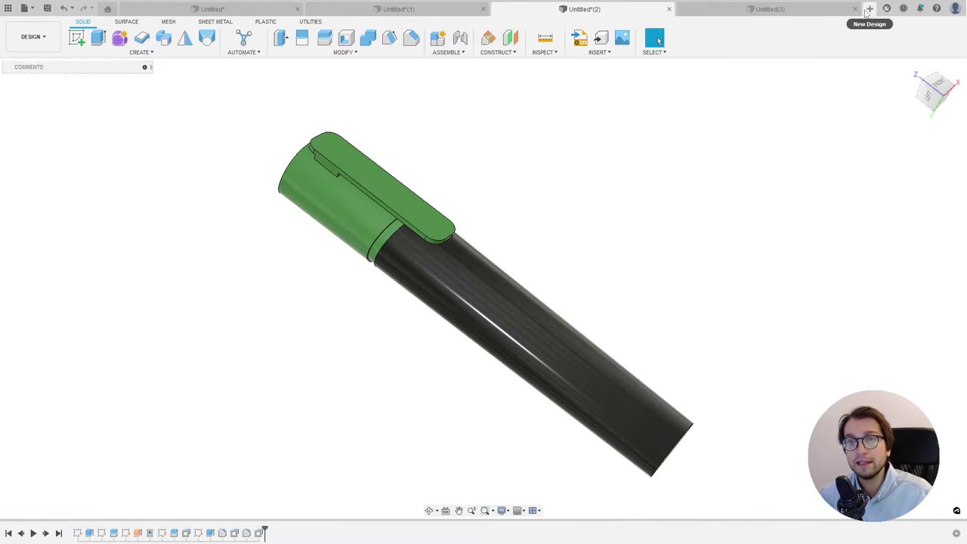
click(869, 10)
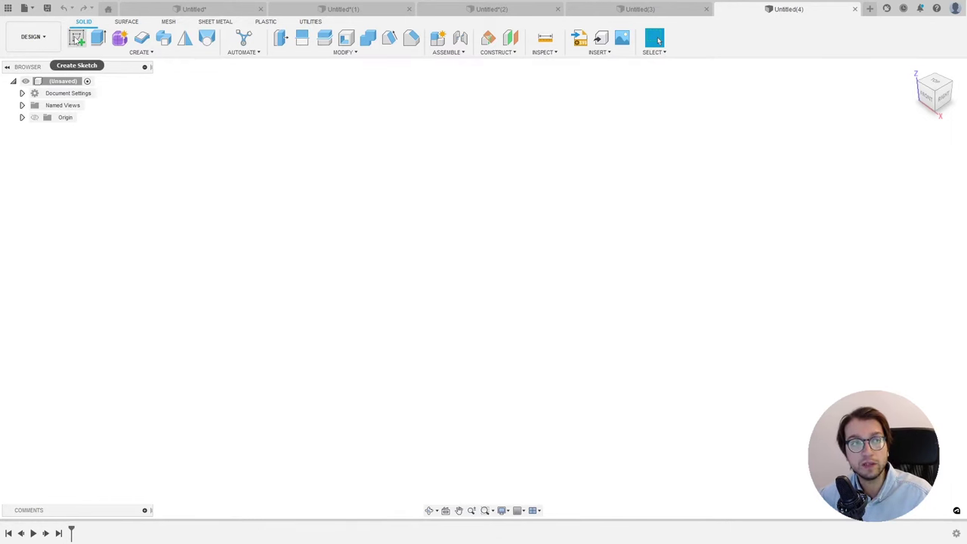
mouse_move(77, 38)
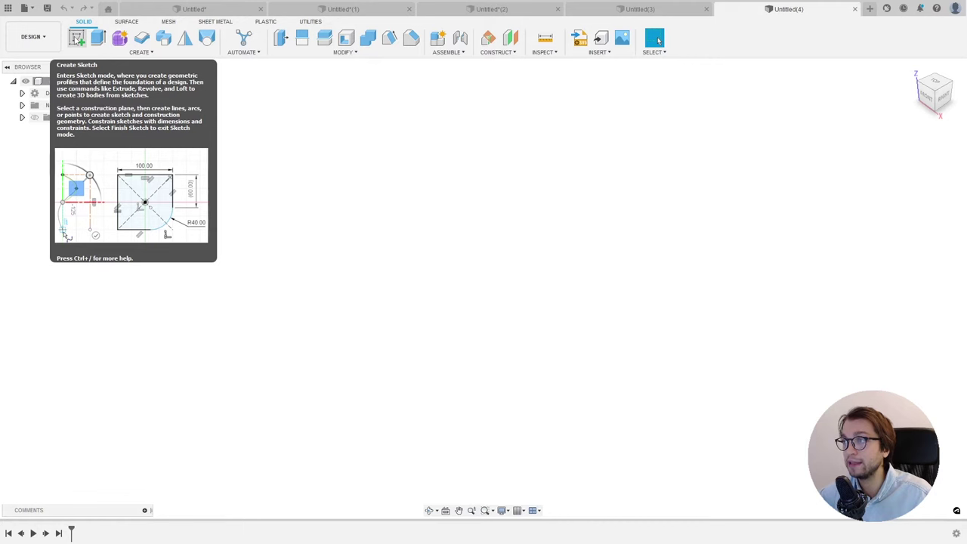
Step: Create a sketch on the horizontal XY origin plane of Untitled(4)
click(76, 38)
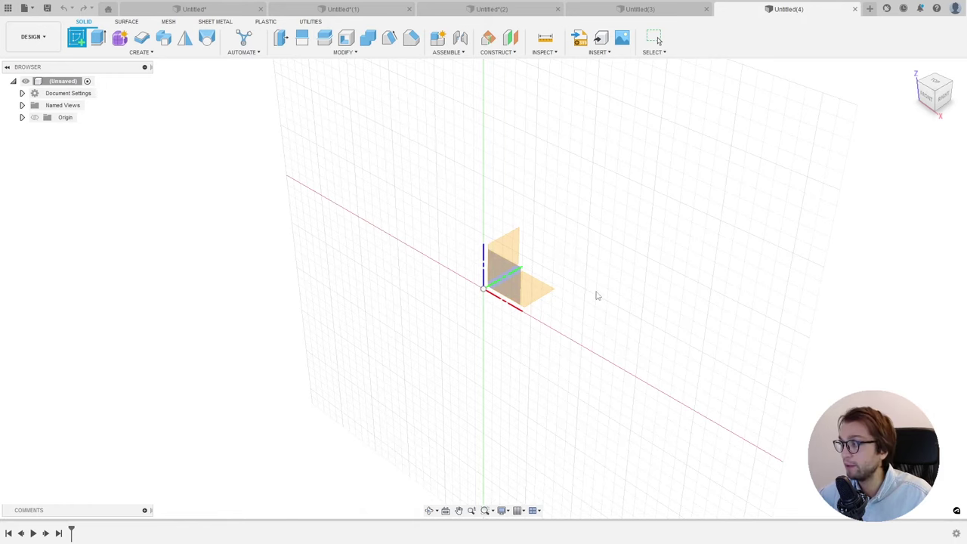
shift+middle_drag(564, 297, 868, 177)
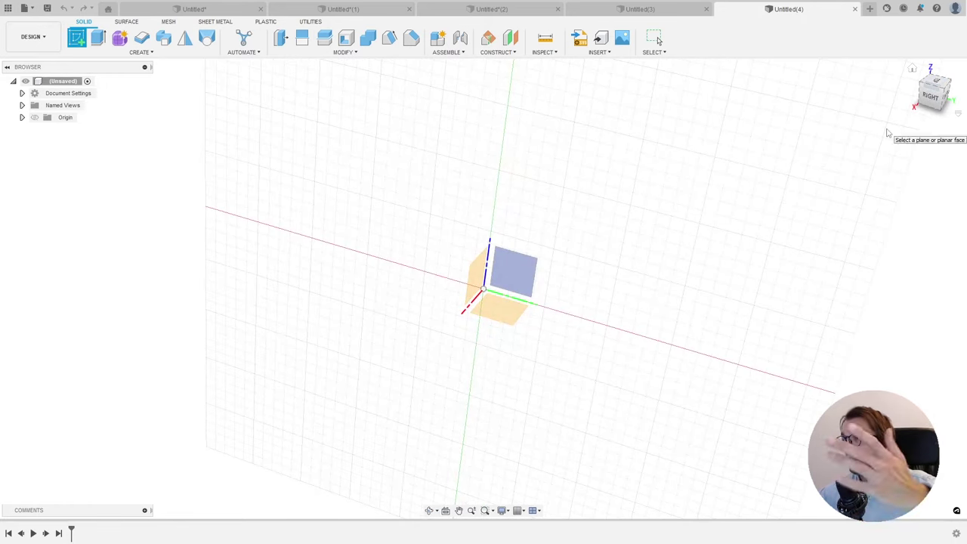
mouse_move(587, 298)
shift+middle_down()
mouse_move(582, 283)
mouse_move(551, 304)
shift+middle_up()
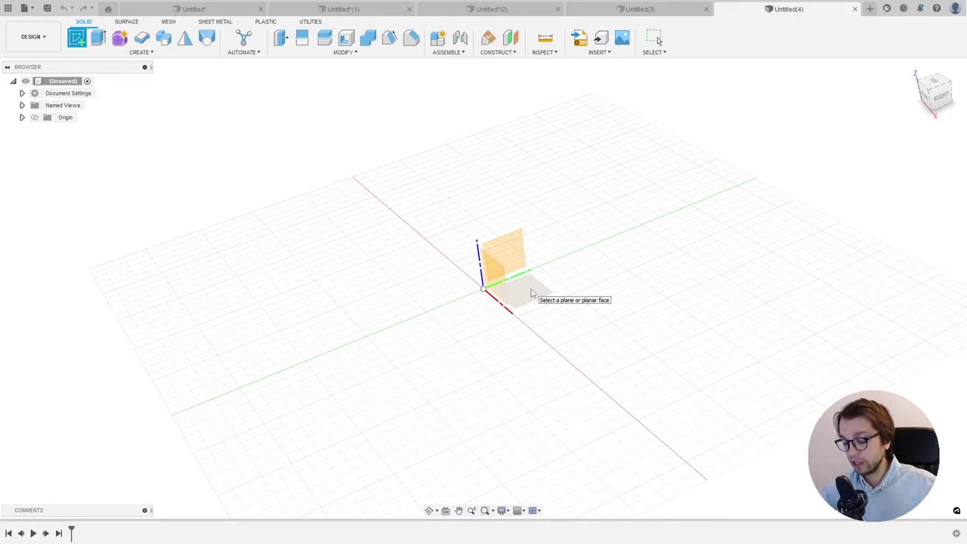
click(531, 293)
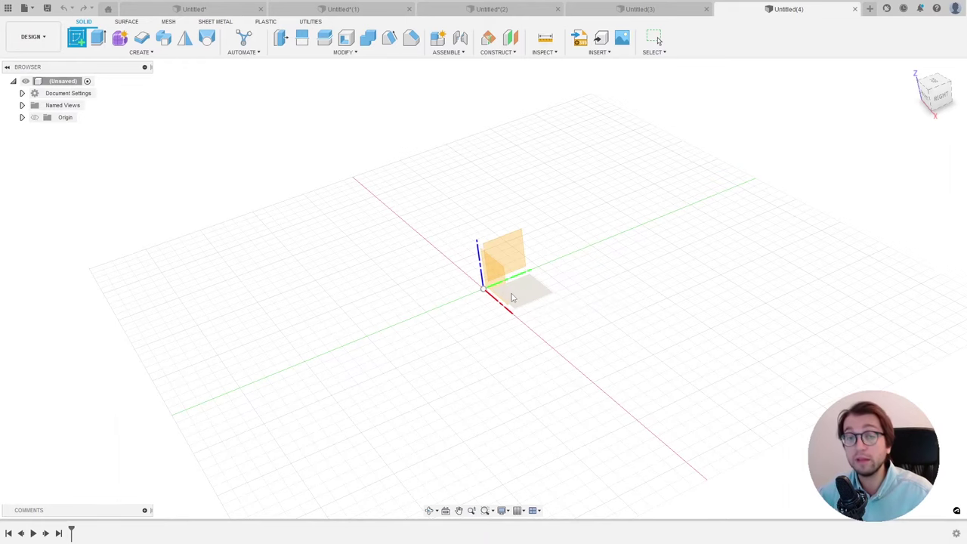
shift+middle_drag(546, 277, 536, 291)
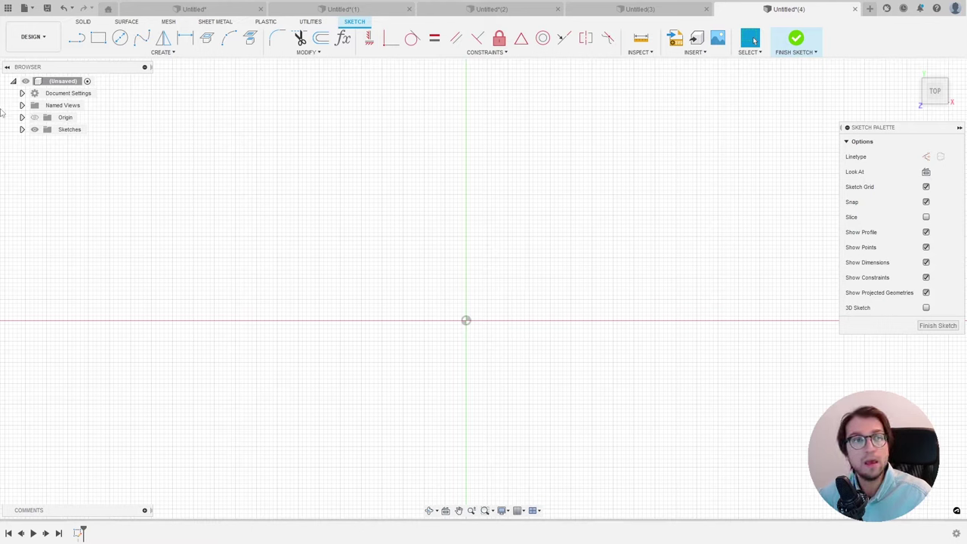
Step: Draw an ellipse centred on the origin with the Ellipse tool
click(164, 52)
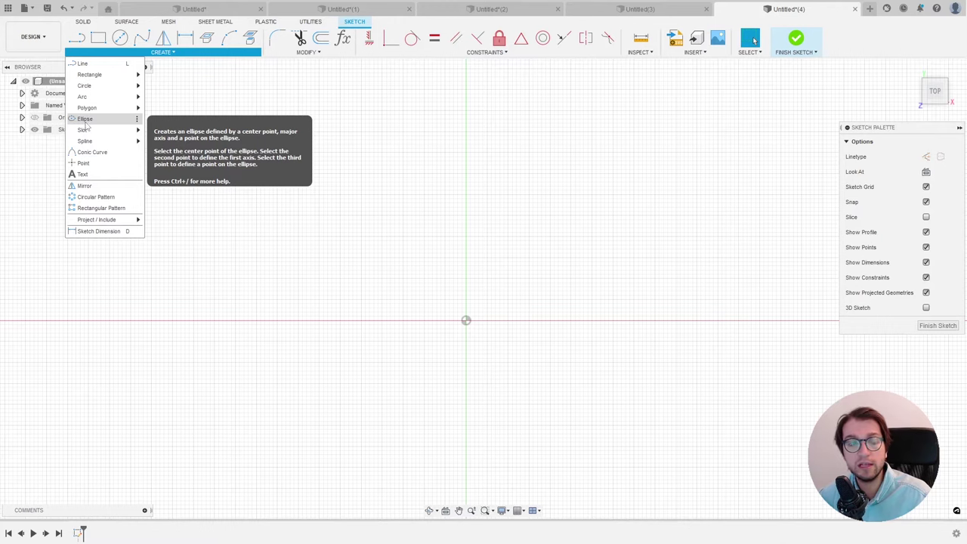
click(84, 119)
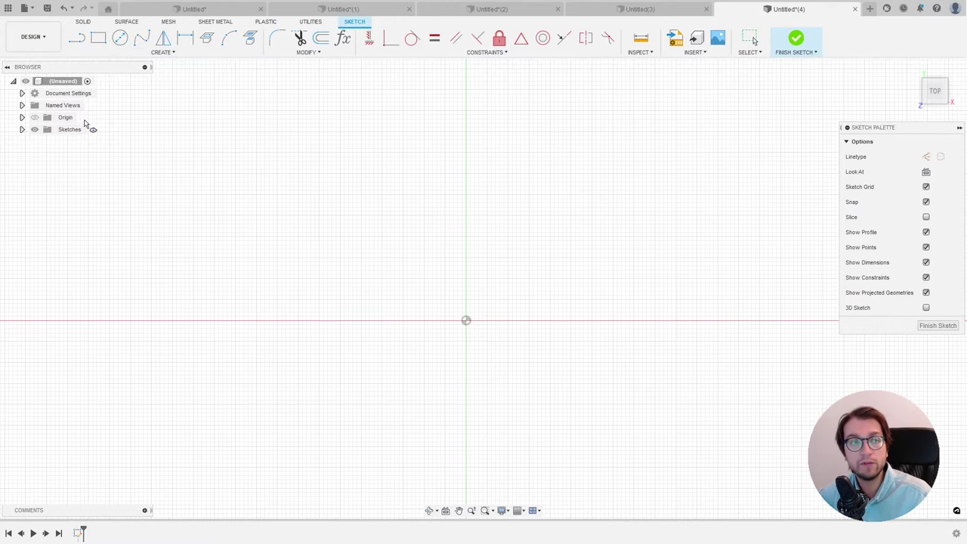
scroll(559, 256, down, 2)
scroll(491, 310, down, 1)
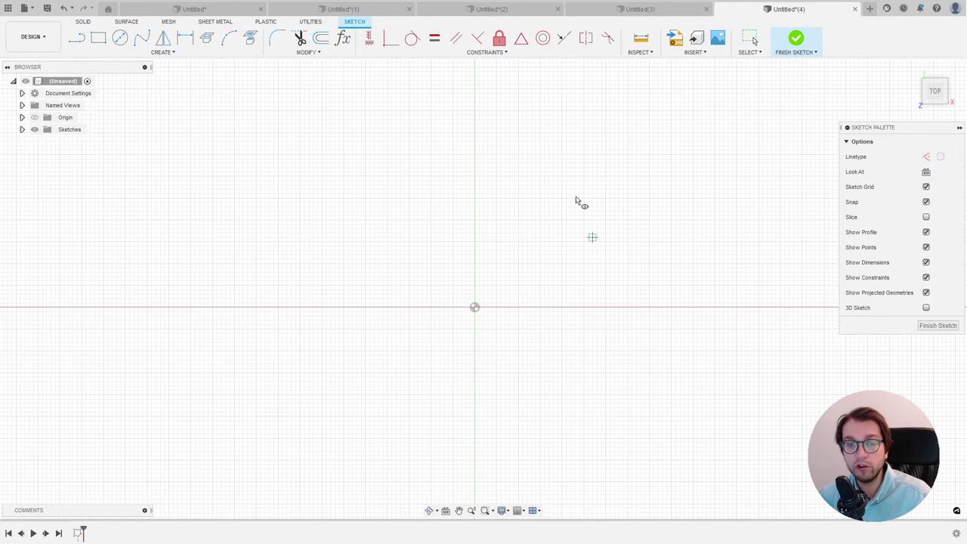
click(474, 308)
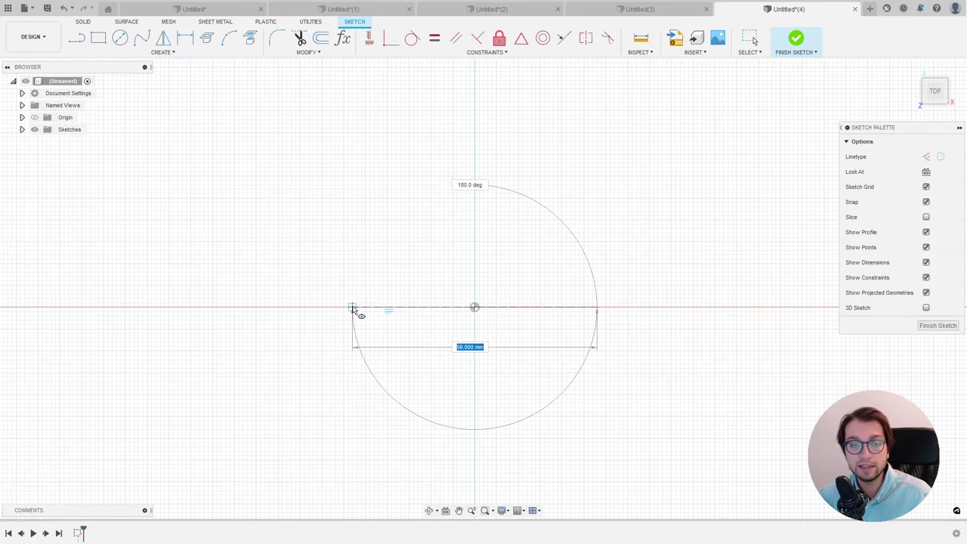
click(352, 309)
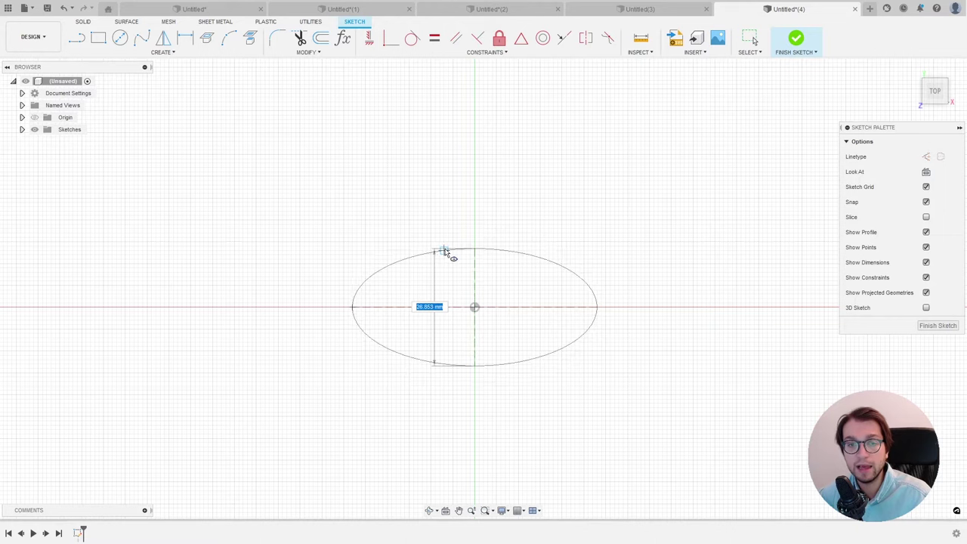
click(446, 247)
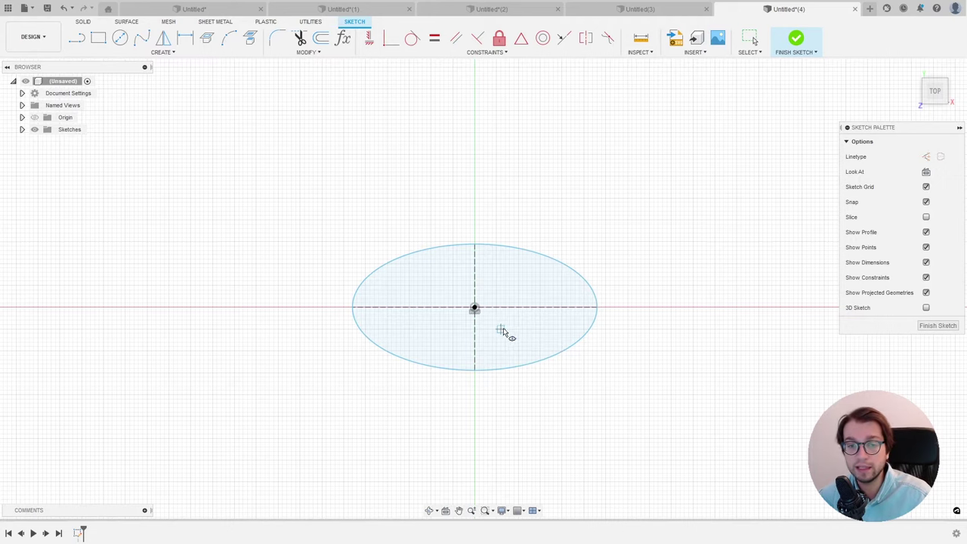
shift+middle_drag(500, 332, 501, 290)
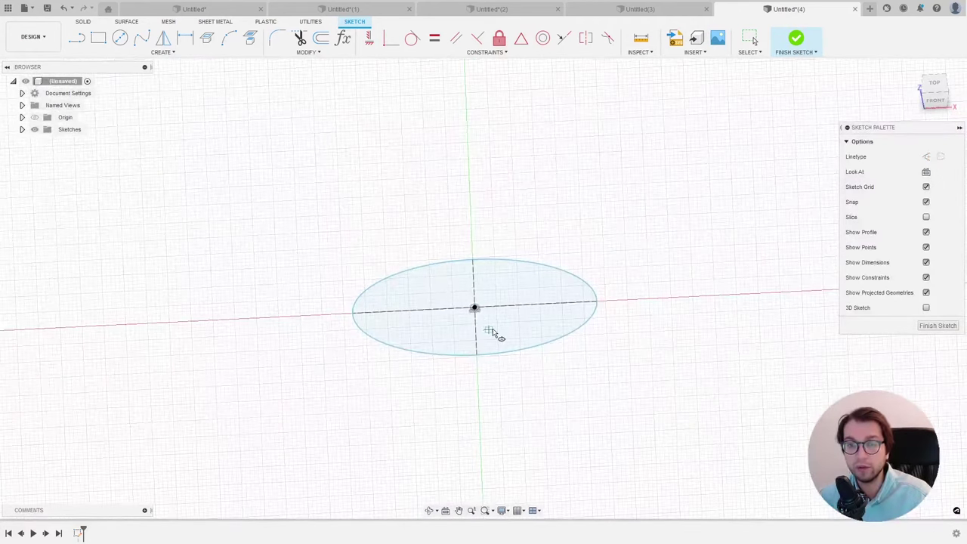
key(Escape)
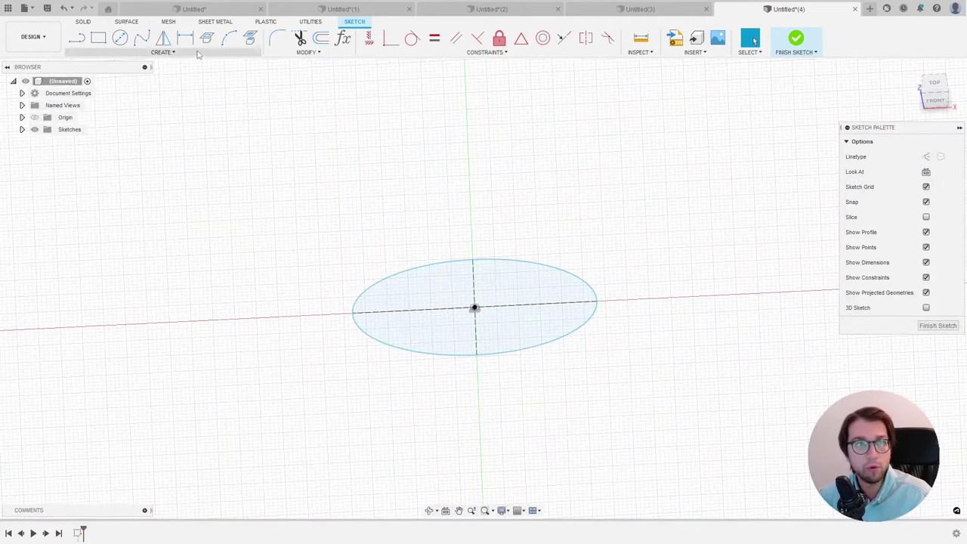
Step: Dimension the ellipse's horizontal axis to 50 mm
click(173, 53)
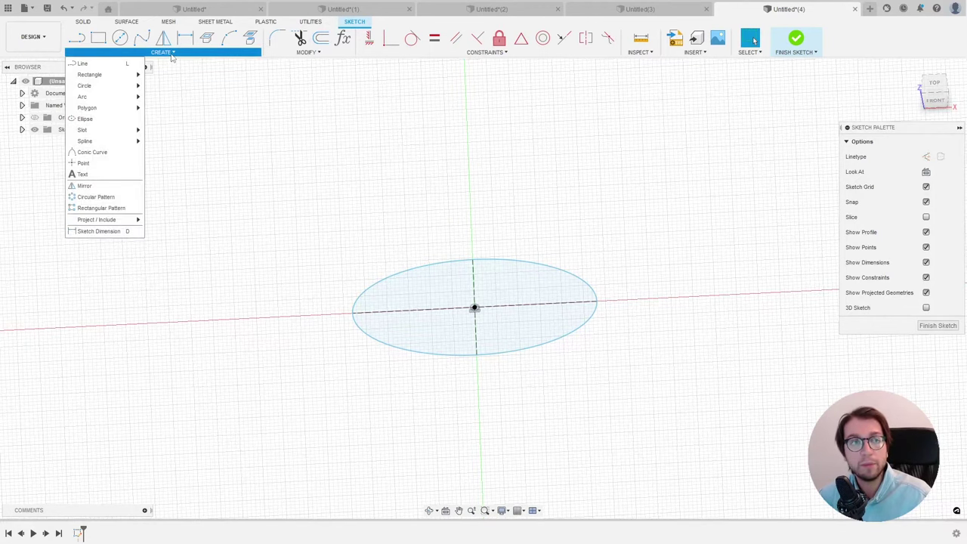
click(103, 234)
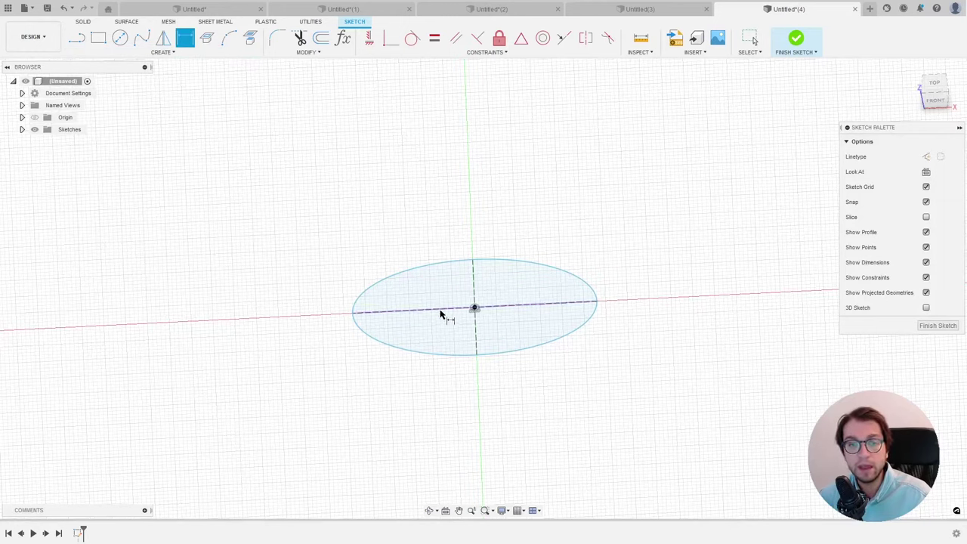
click(443, 311)
click(463, 214)
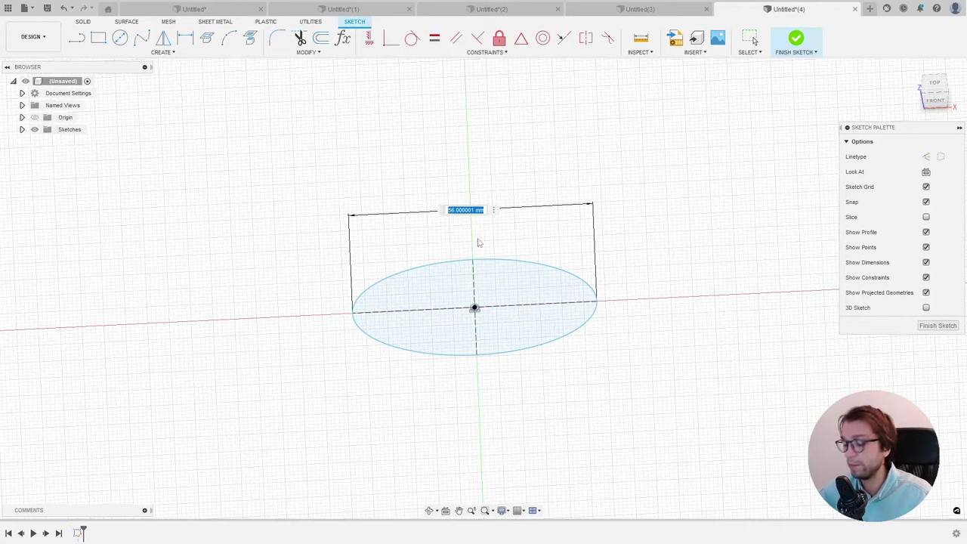
text(50)
key(Return)
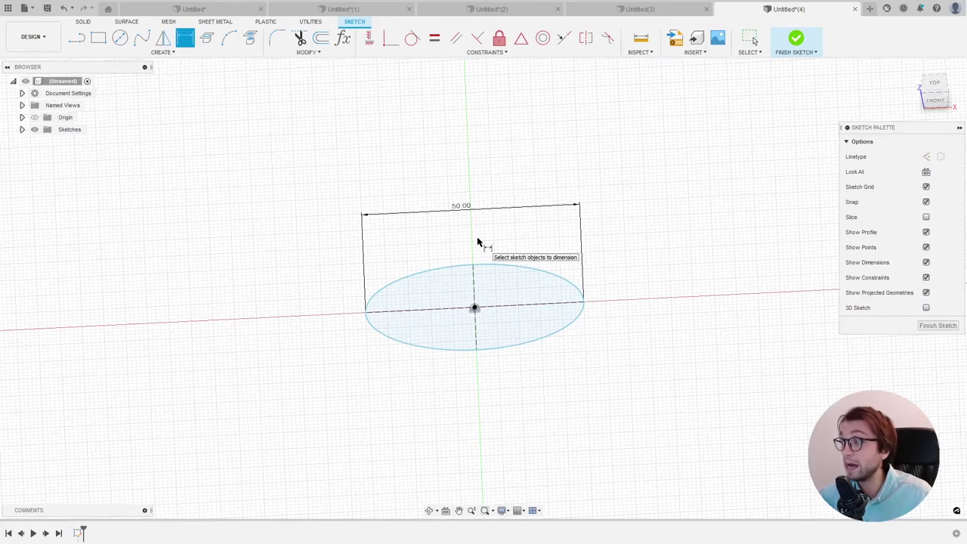
shift+middle_drag(509, 244, 477, 268)
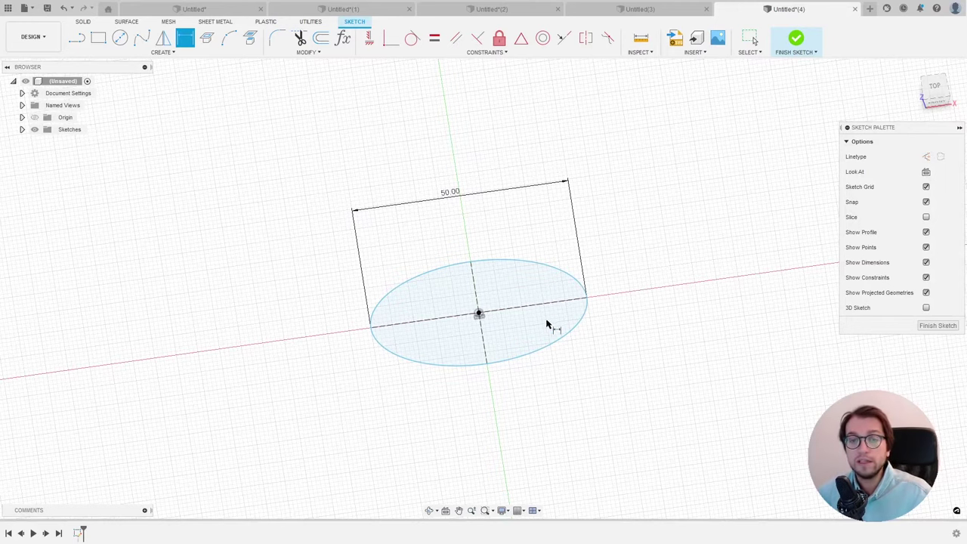
Step: Finish the sketch and extrude the ellipse profile upward to about 198 mm
click(795, 41)
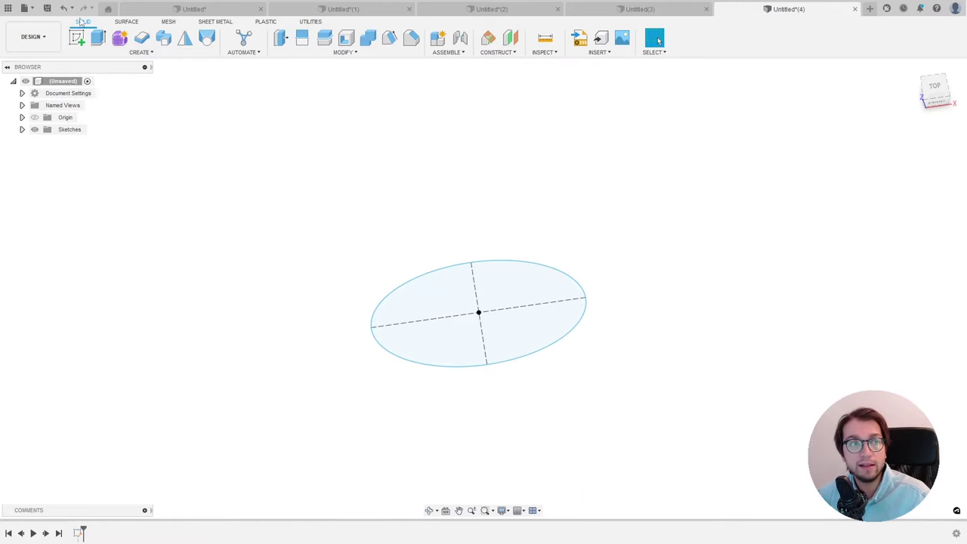
click(134, 53)
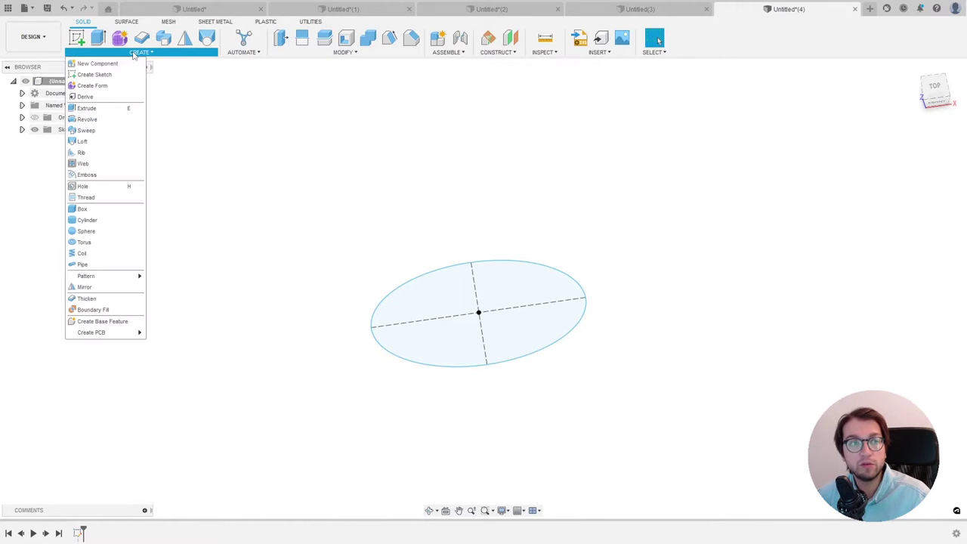
click(91, 112)
mouse_move(504, 231)
shift+middle_down()
mouse_move(515, 215)
mouse_move(511, 221)
shift+middle_up()
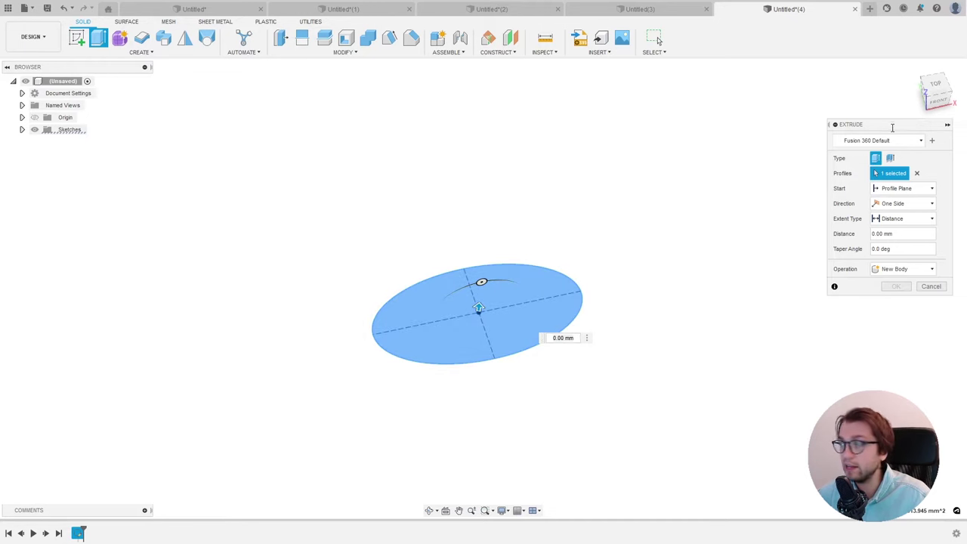
drag(913, 126, 752, 130)
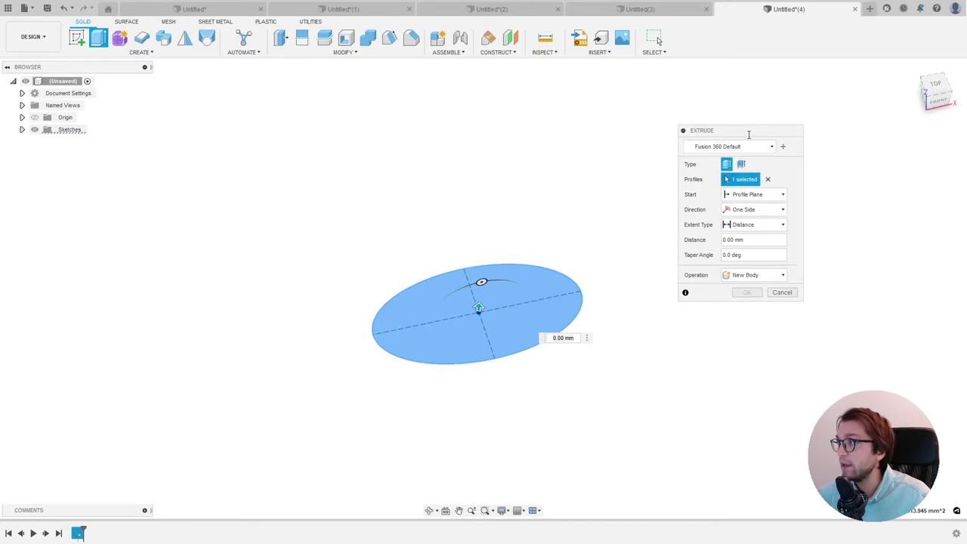
click(767, 179)
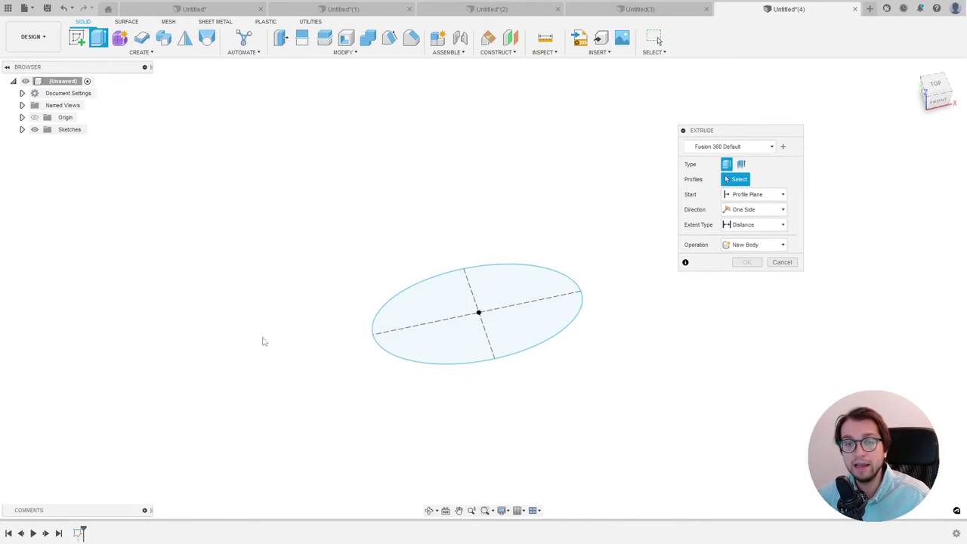
click(495, 303)
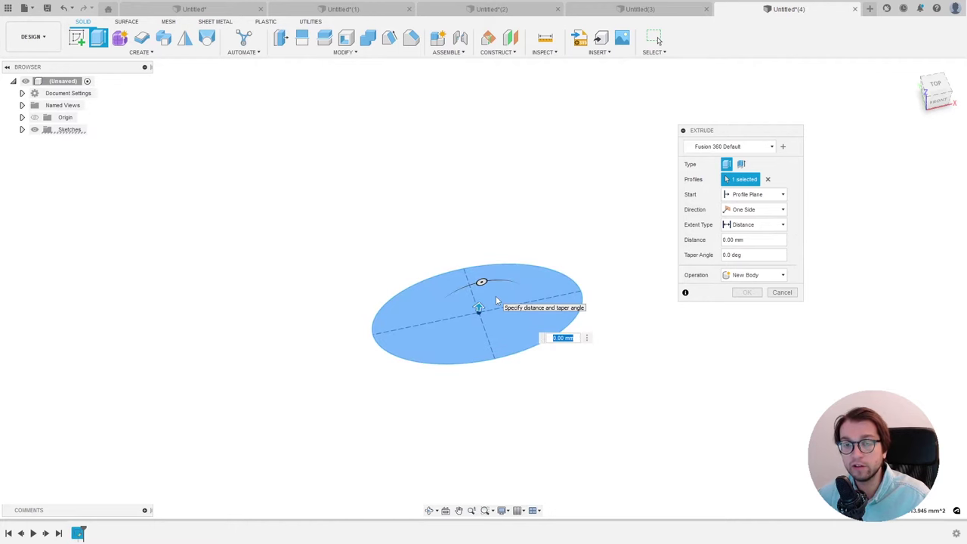
shift+middle_drag(496, 302, 453, 284)
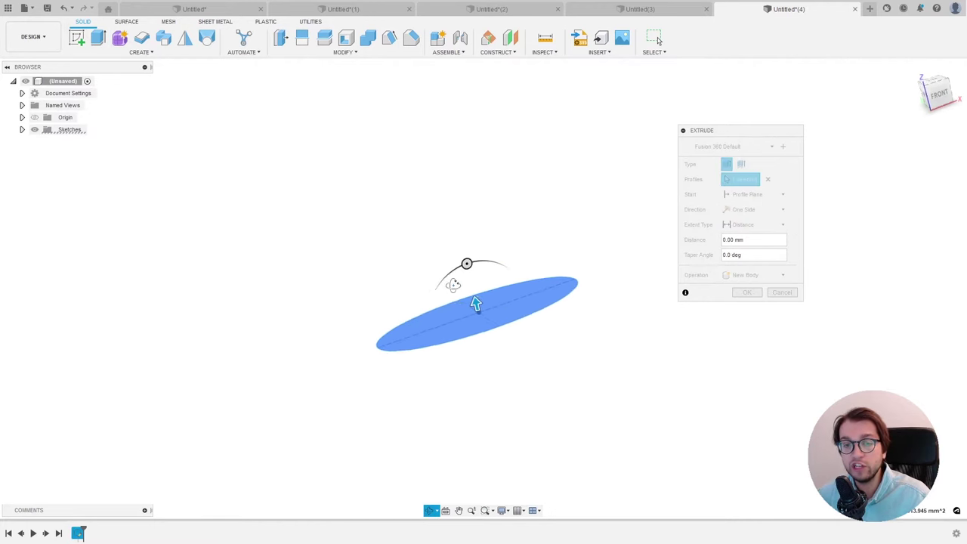
drag(473, 303, 445, 204)
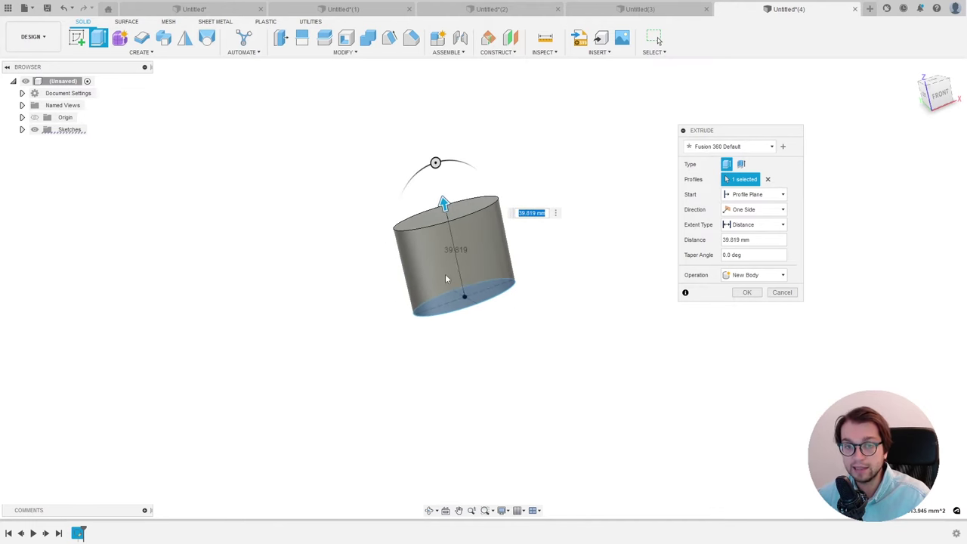
shift+middle_drag(445, 279, 452, 259)
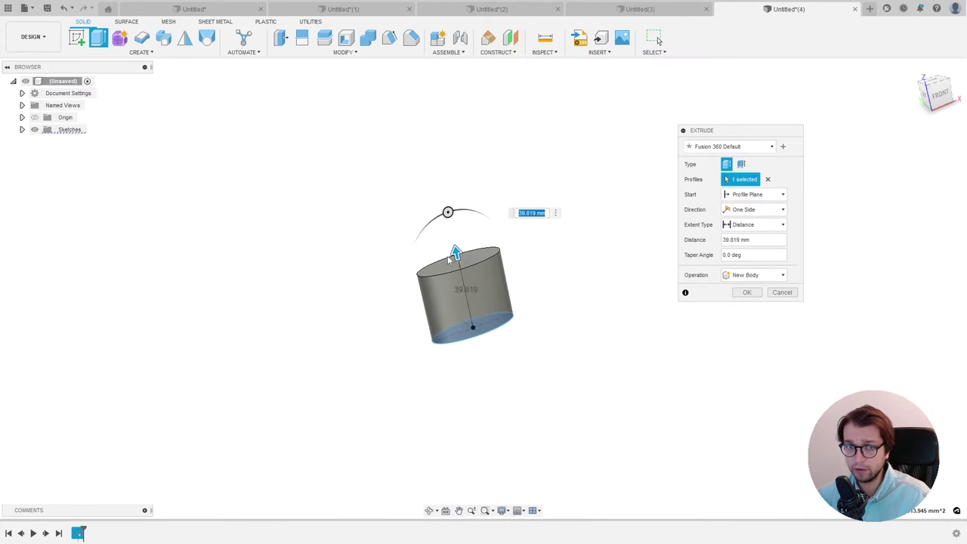
drag(454, 252, 423, 99)
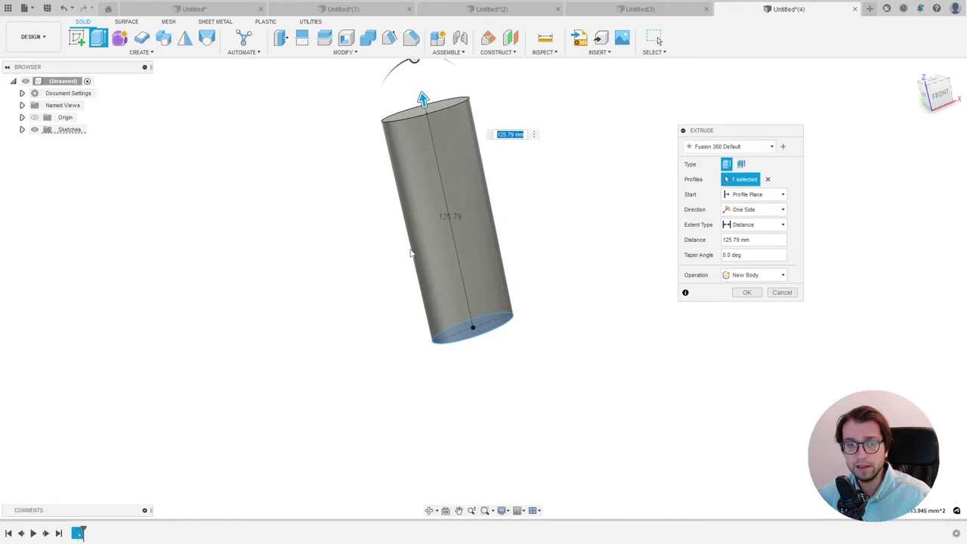
shift+middle_drag(411, 253, 465, 242)
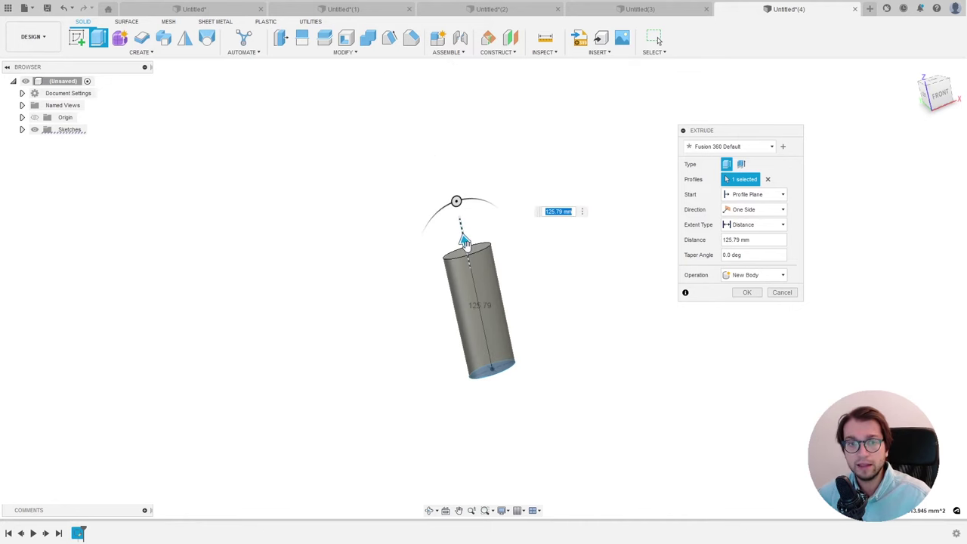
mouse_move(464, 241)
mouse_down()
mouse_move(431, 160)
mouse_move(433, 175)
mouse_up()
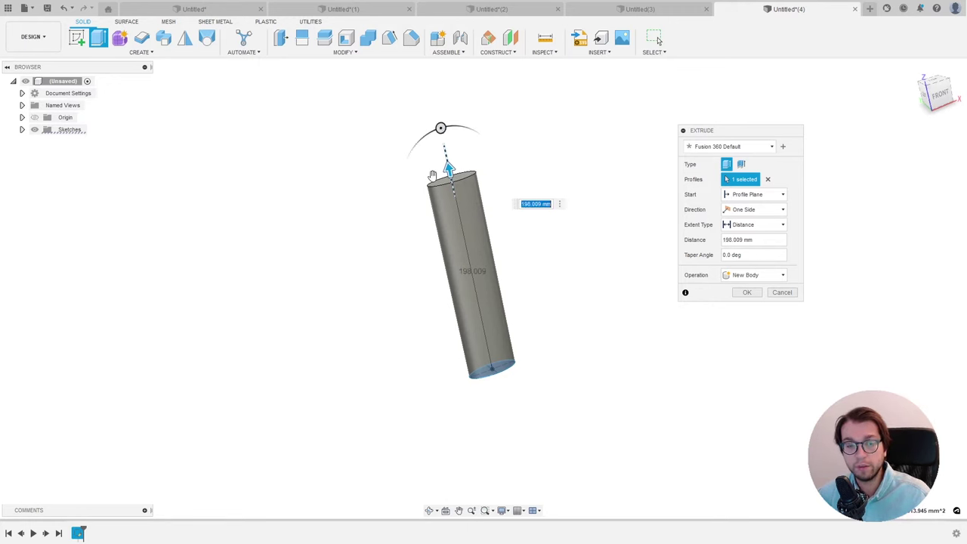
Step: From the front view, give the extrusion a 1 degree taper angle
click(937, 97)
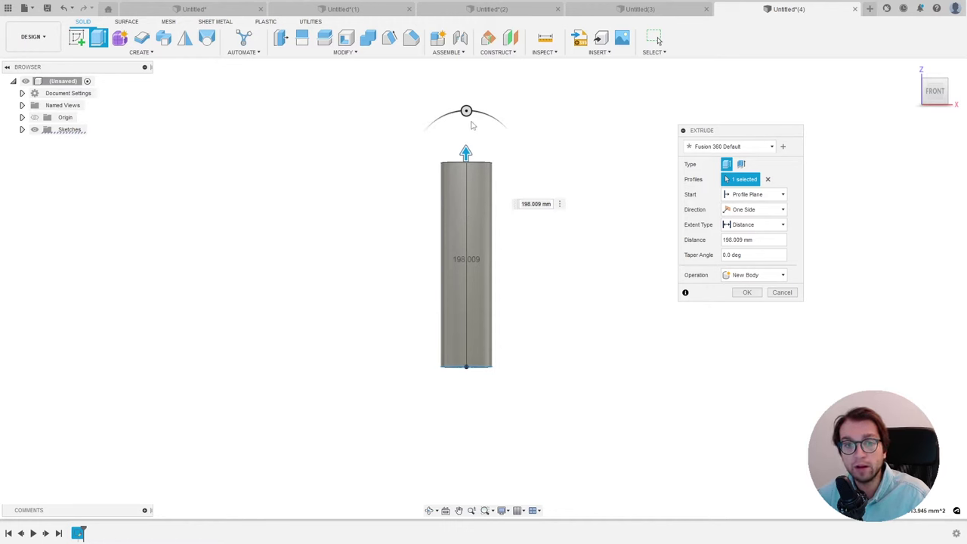
drag(466, 112, 464, 111)
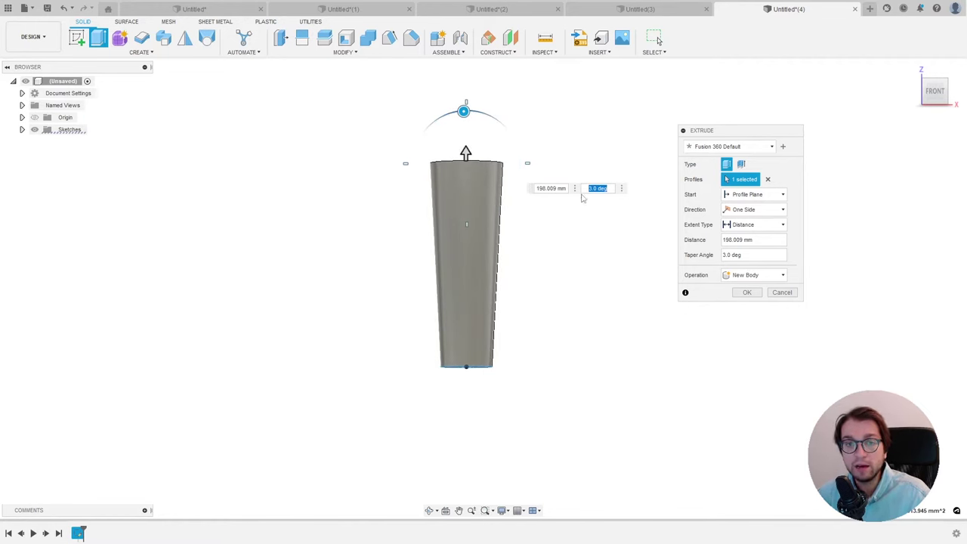
click(610, 193)
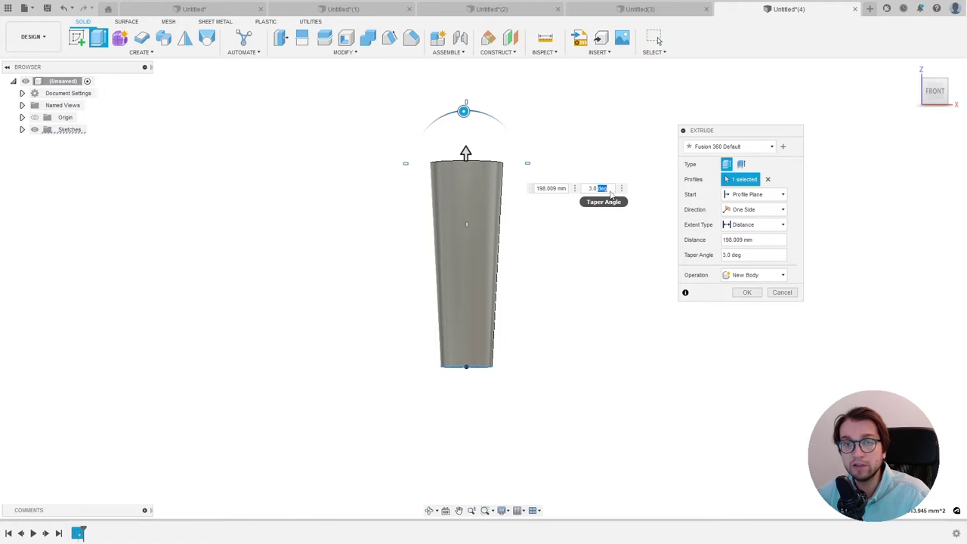
text(1)
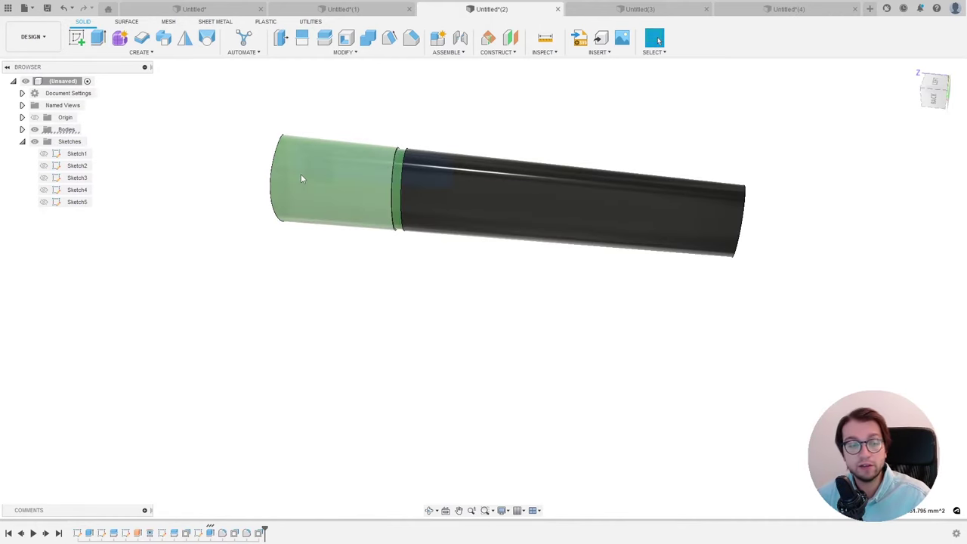
Step: Inspect the pen by selecting its seam ring face and top slot face
scroll(401, 162, up, 3)
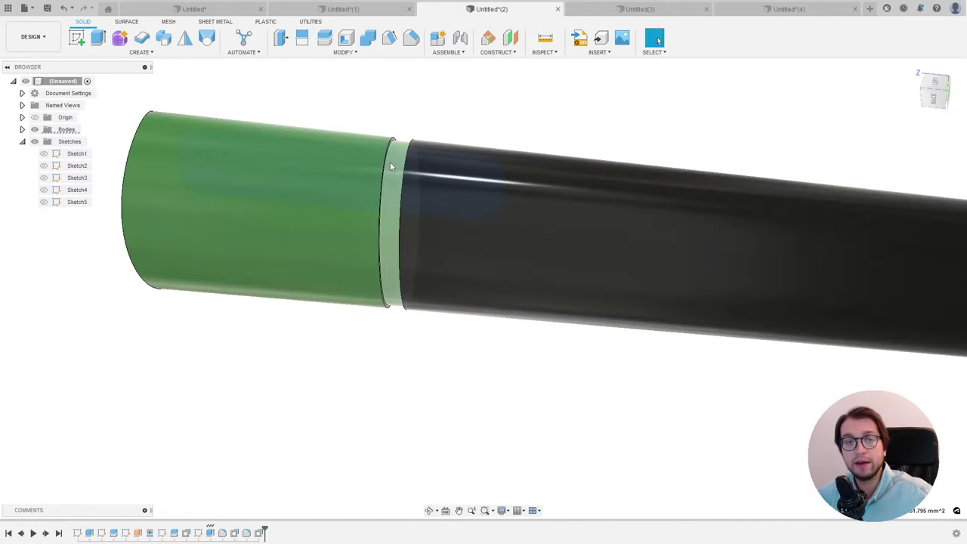
click(390, 166)
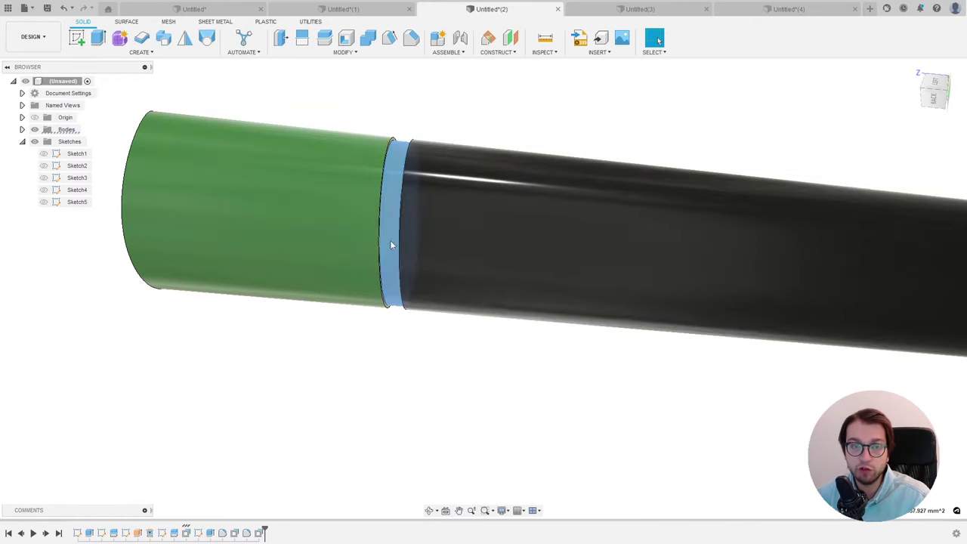
scroll(391, 244, down, 3)
shift+middle_drag(320, 227, 340, 192)
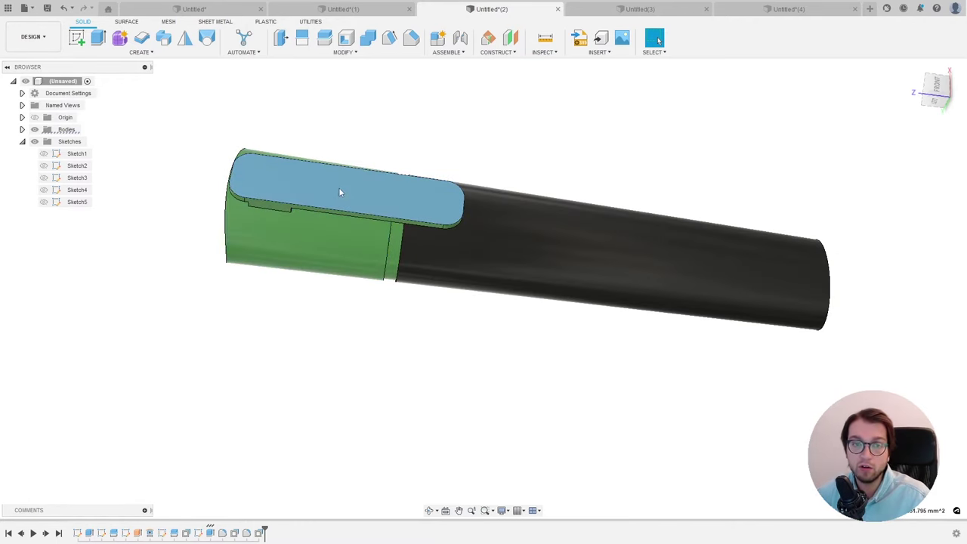
click(339, 194)
mouse_move(533, 330)
shift+middle_down()
mouse_move(567, 242)
mouse_move(477, 337)
shift+middle_up()
click(477, 337)
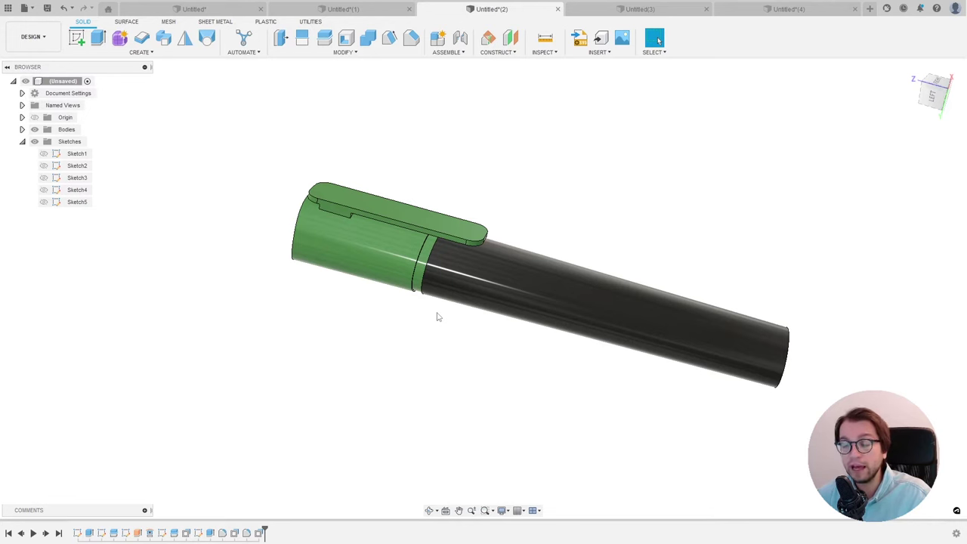
Step: Pan and orbit the pen to view the clip from different sides
scroll(440, 307, up, 3)
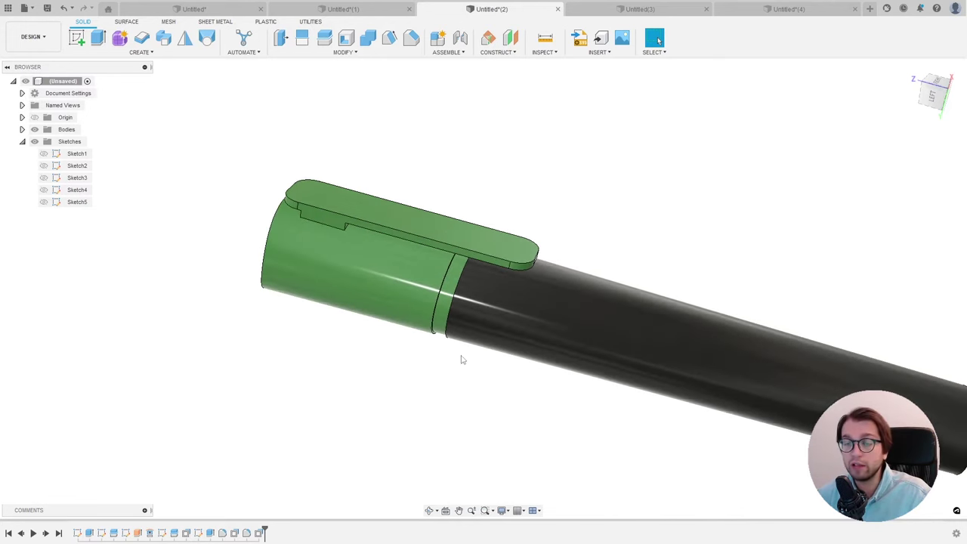
scroll(461, 357, down, 3)
middle_drag(474, 365, 452, 343)
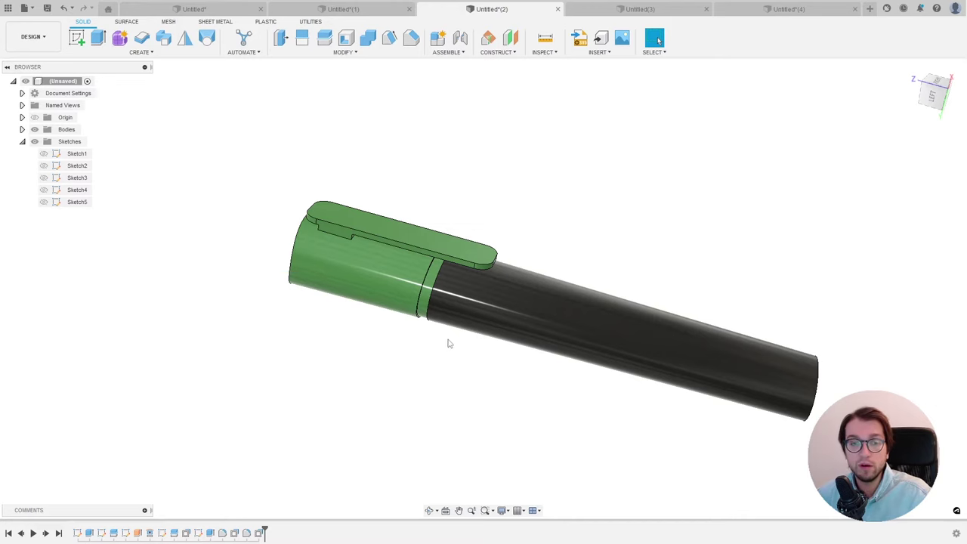
shift+middle_drag(448, 343, 457, 272)
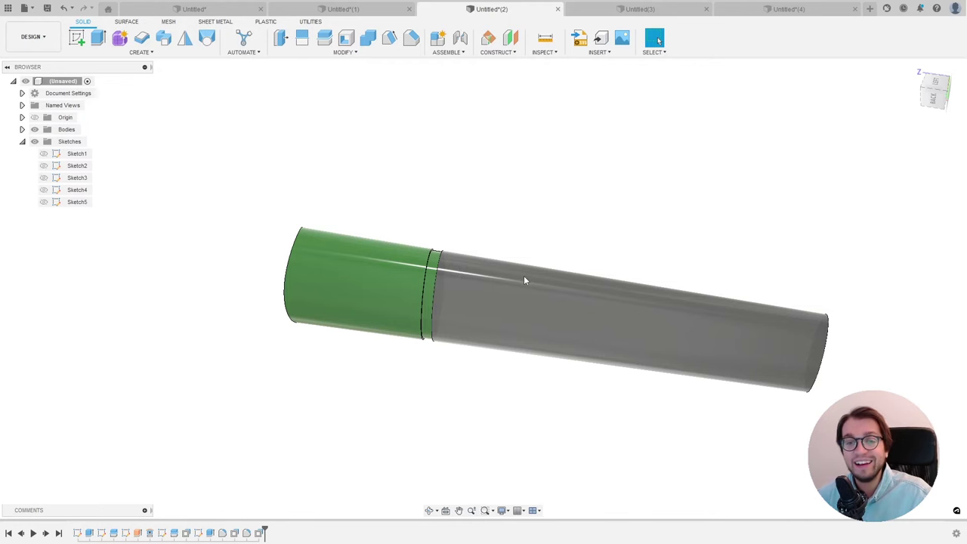
shift+middle_drag(524, 280, 383, 316)
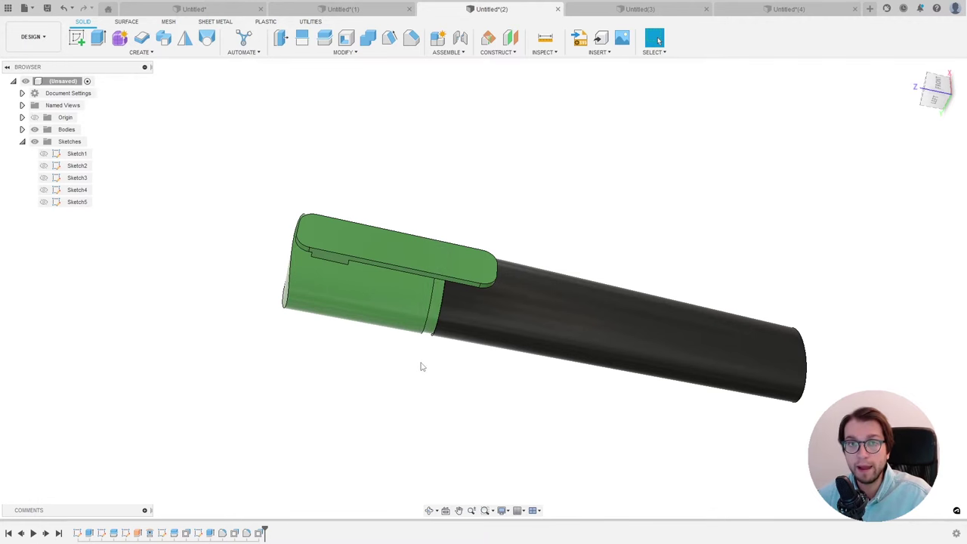
Step: Switch past the hairbrush and pen designs back to the Untitled(4) cup and begin a new sketch
click(773, 9)
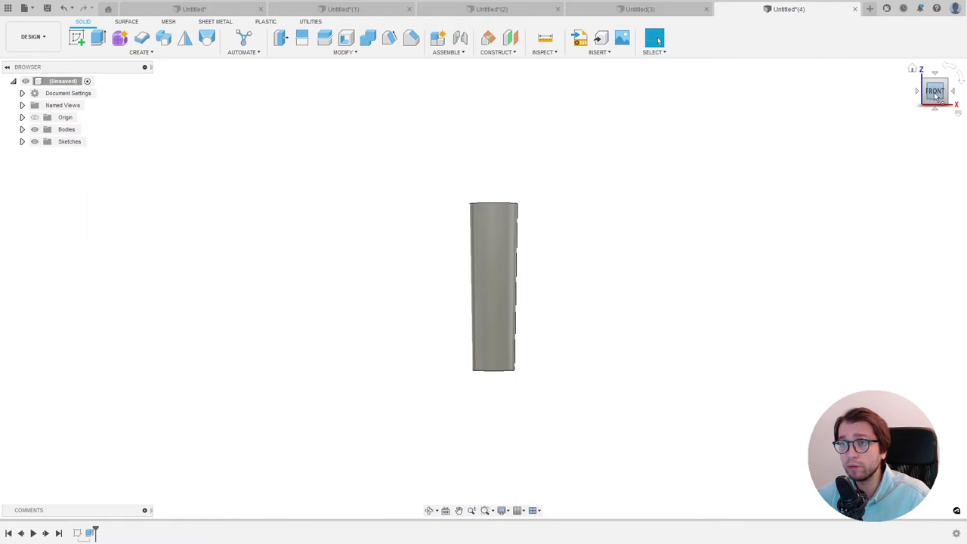
scroll(463, 239, up, 1)
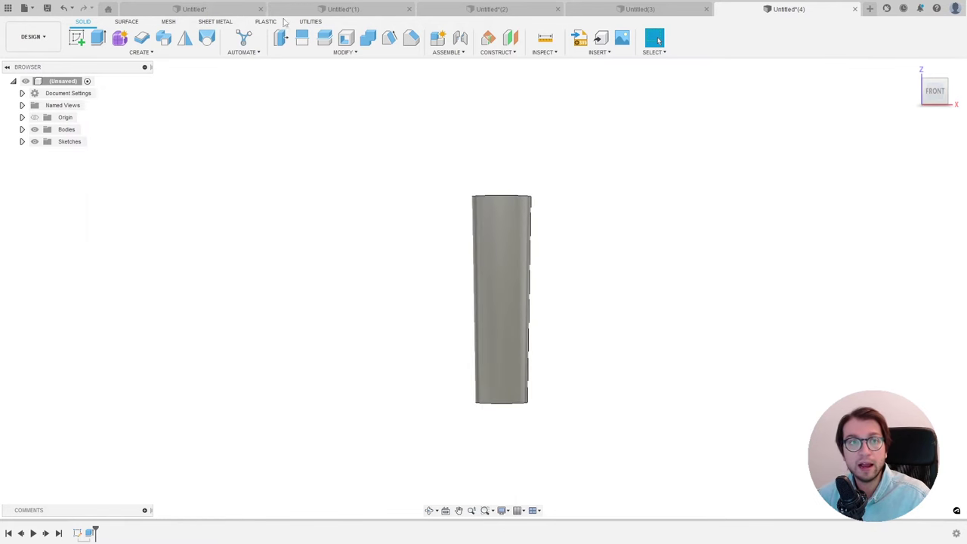
click(337, 9)
click(484, 9)
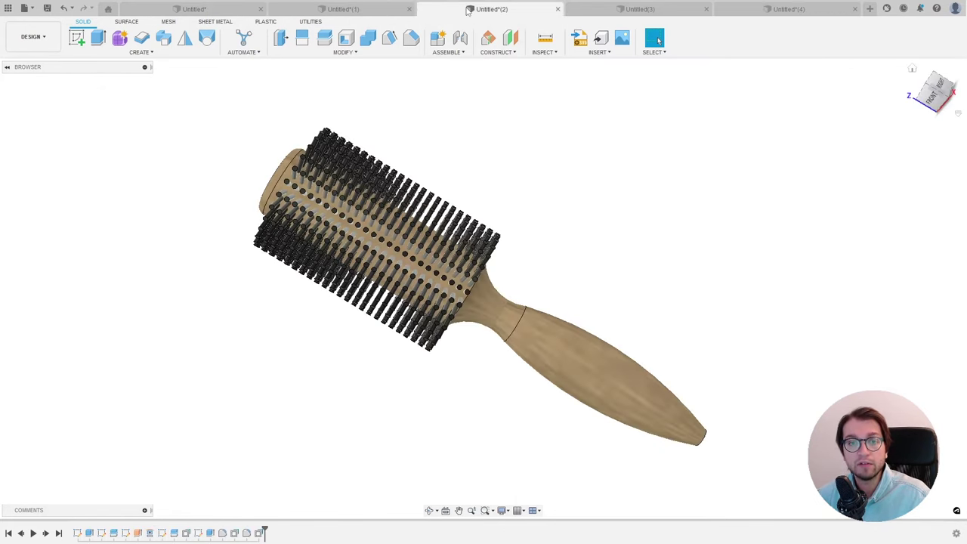
scroll(425, 286, up, 2)
scroll(453, 307, up, 2)
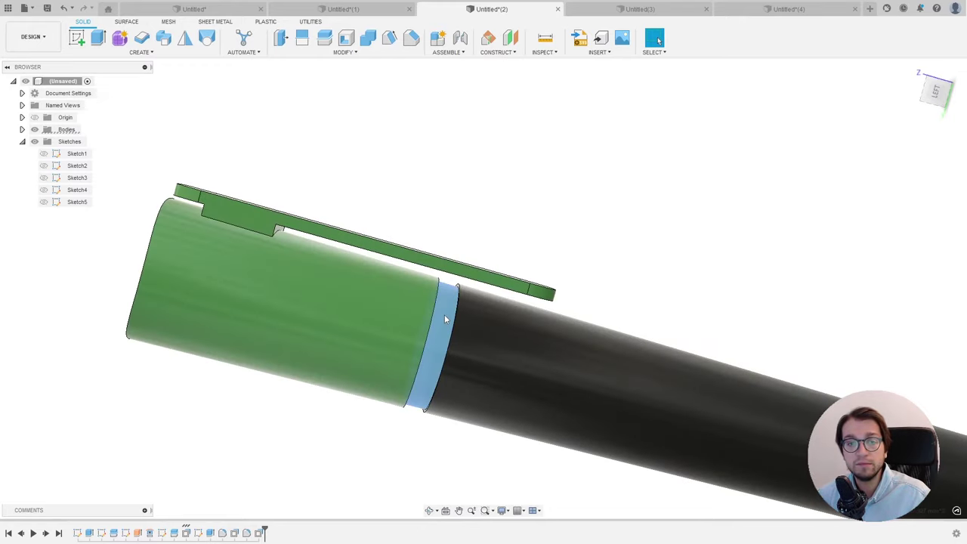
scroll(445, 314, up, 1)
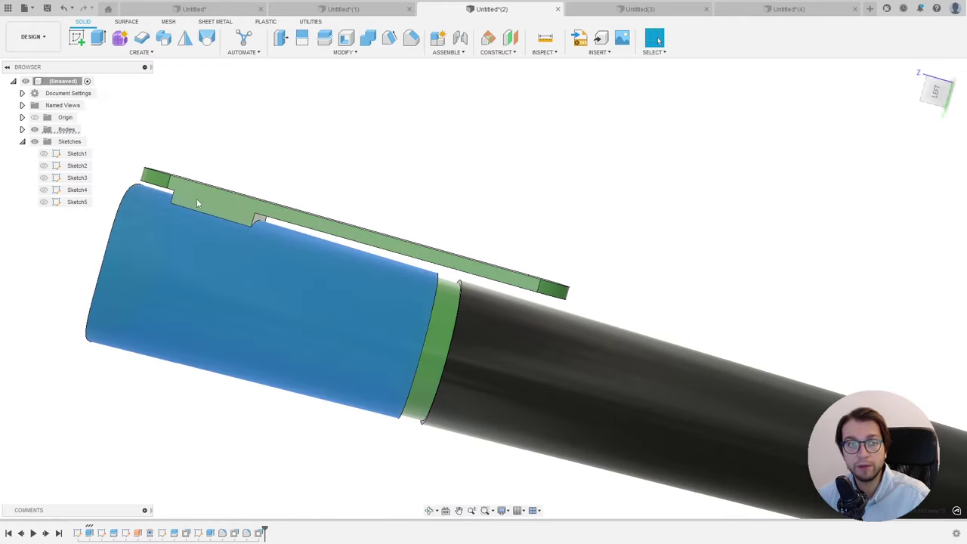
click(764, 11)
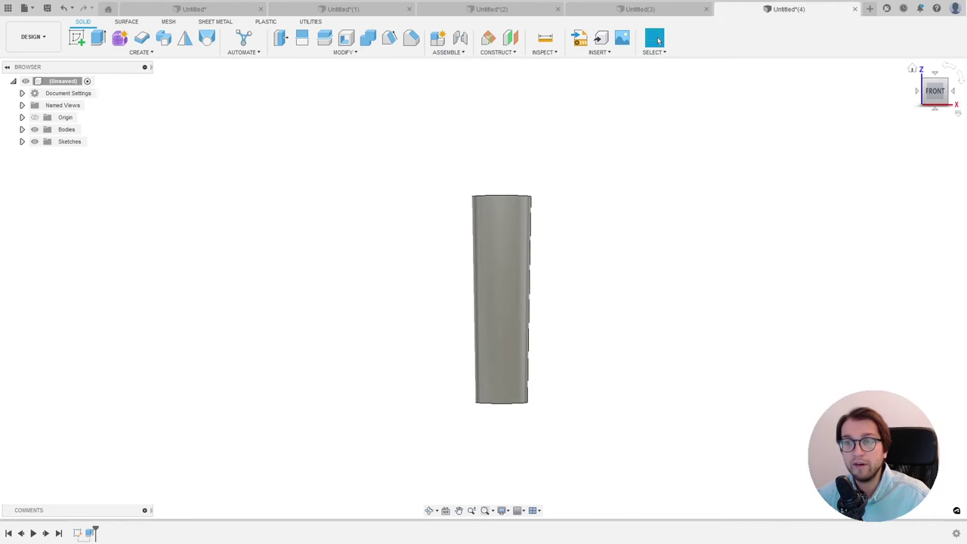
scroll(499, 249, up, 3)
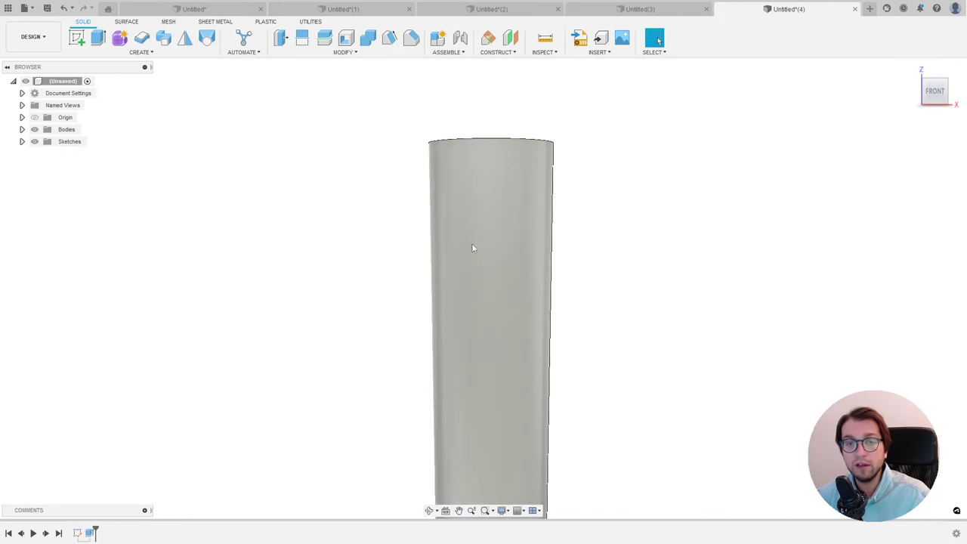
scroll(442, 254, down, 3)
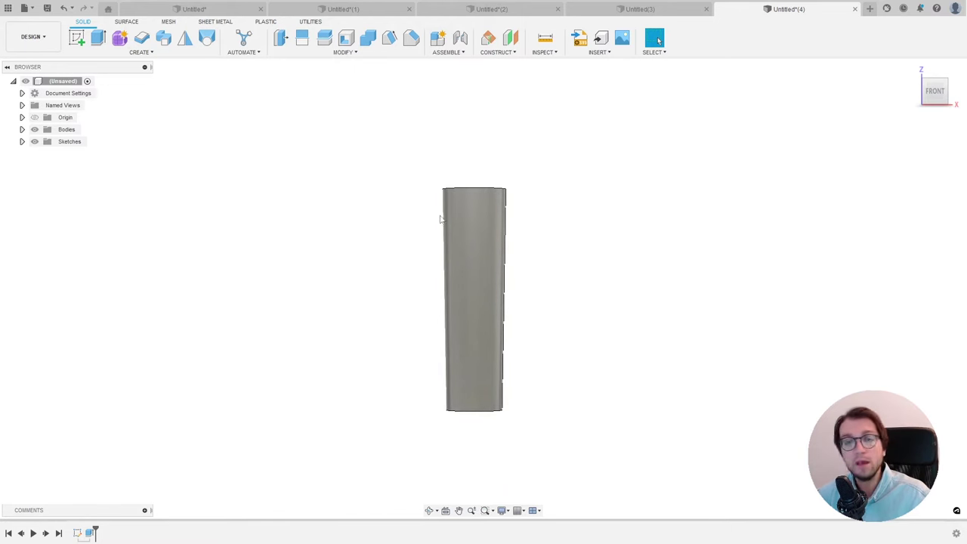
click(77, 39)
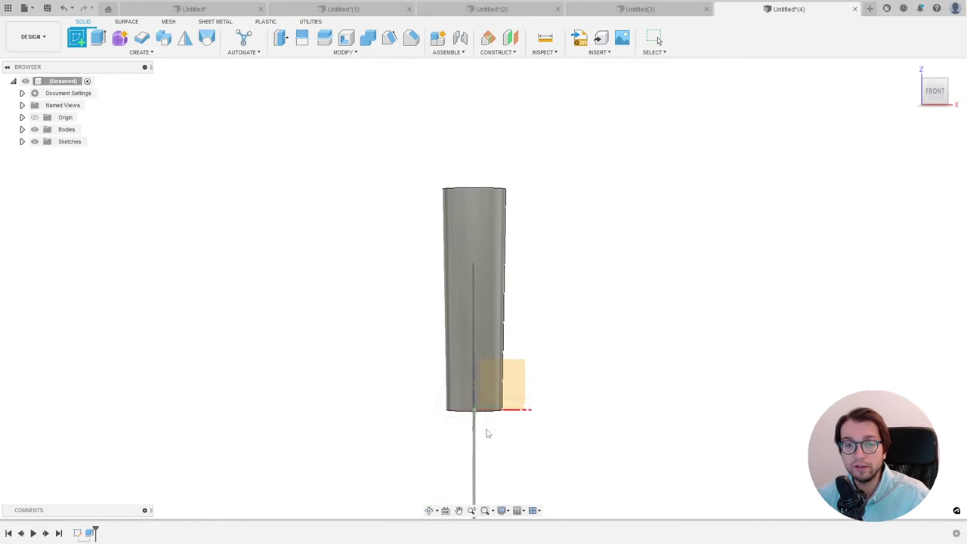
Step: Place the new sketch on the front vertical plane of the cup body
click(526, 386)
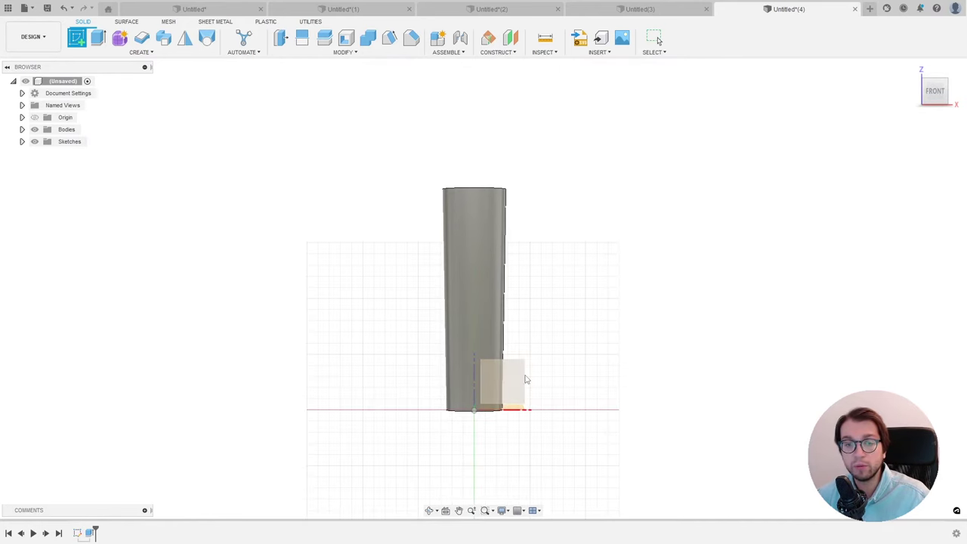
click(524, 380)
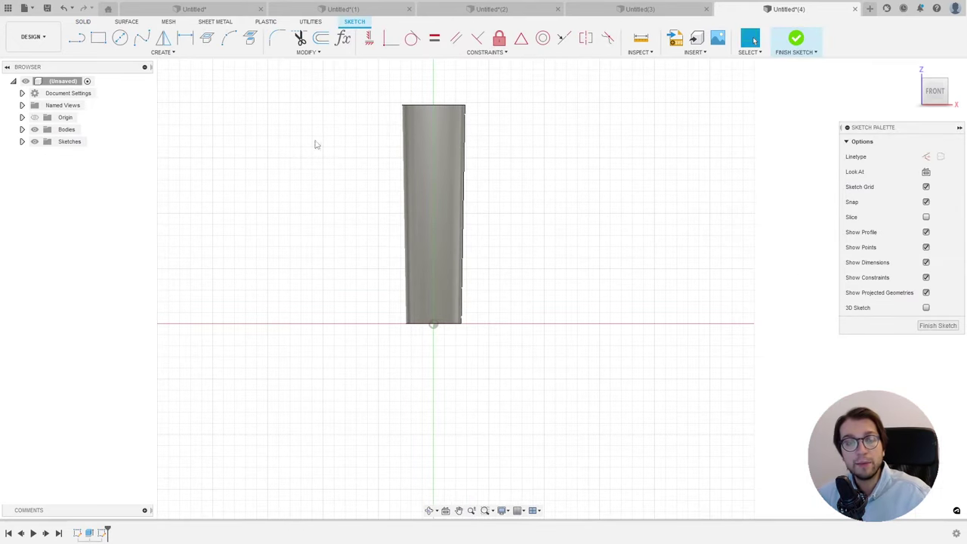
scroll(316, 144, up, 2)
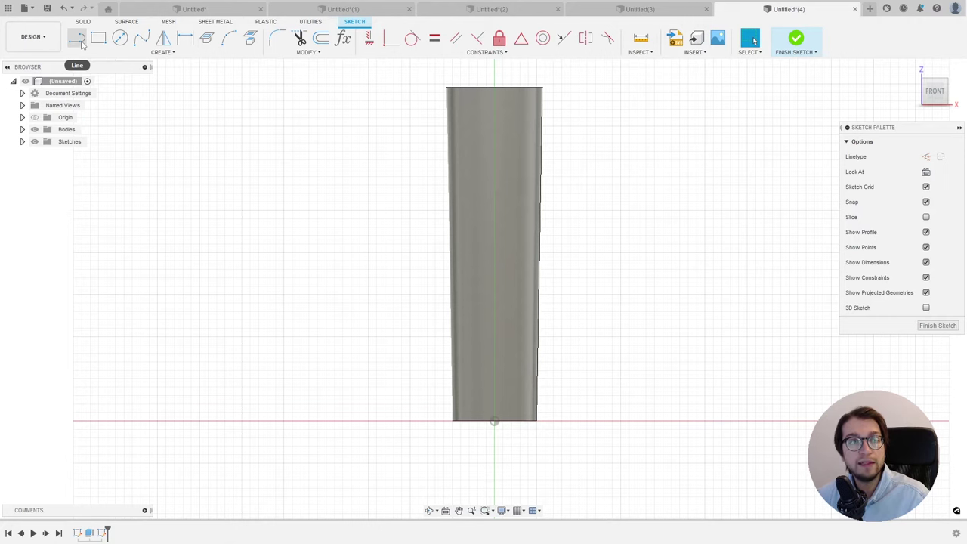
Step: Draw two horizontal lines about 5 mm apart across the cup body
click(82, 41)
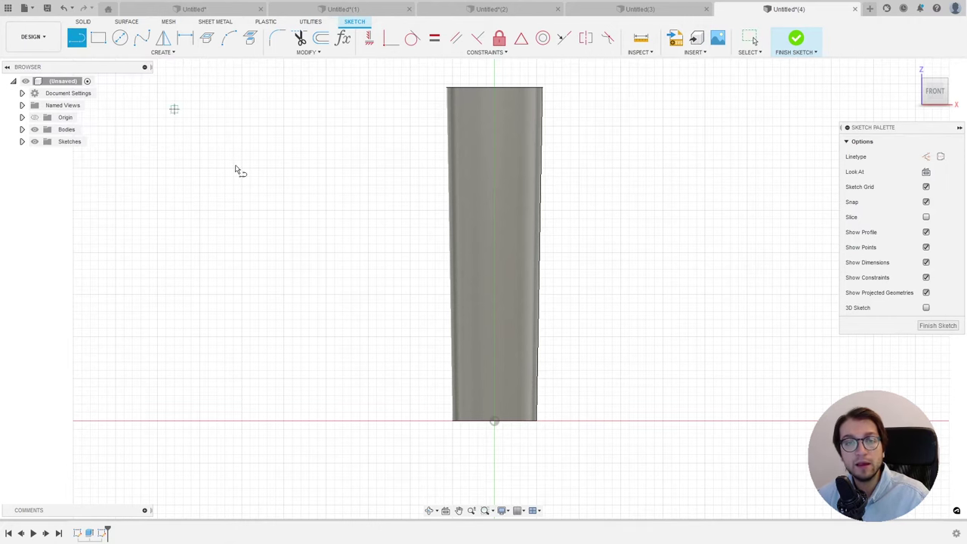
click(435, 210)
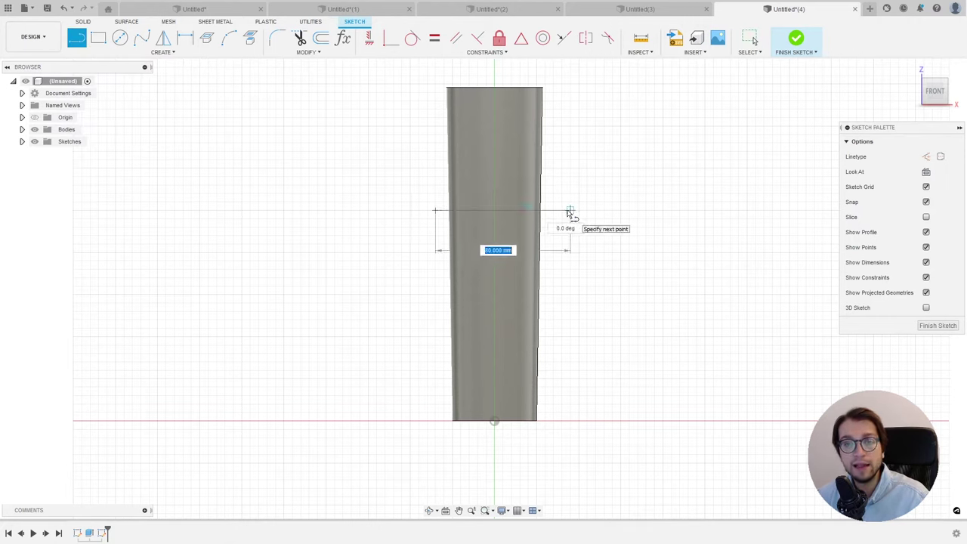
scroll(563, 212, up, 1)
click(562, 210)
key(Escape)
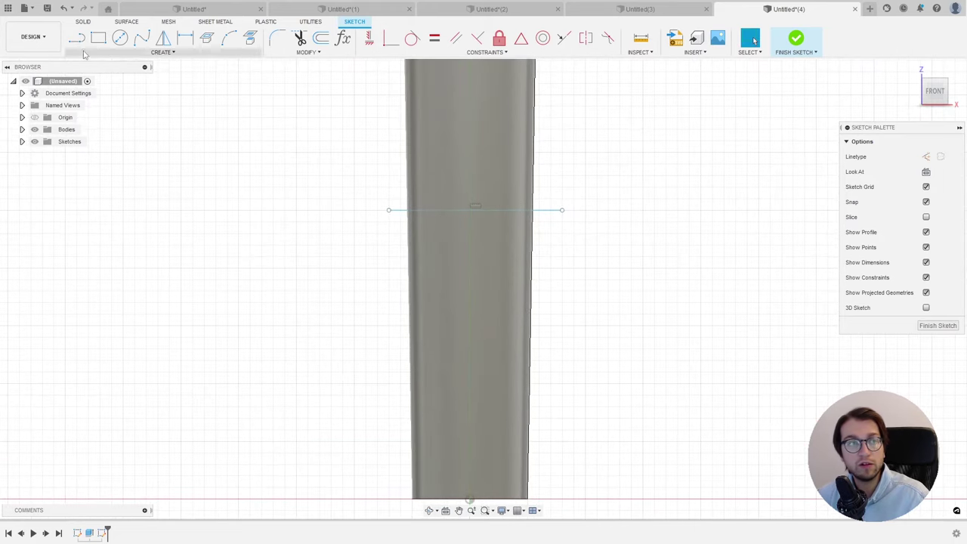
key(l)
click(390, 209)
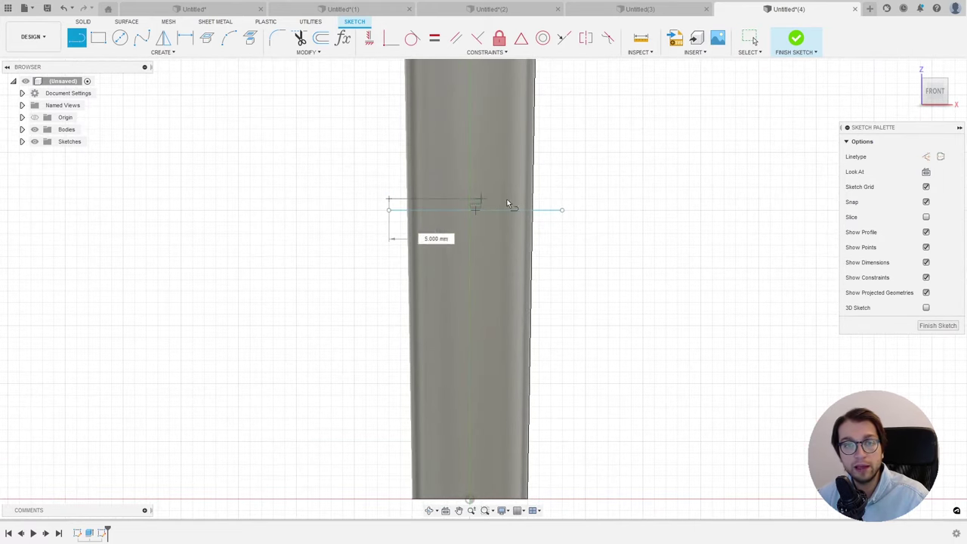
click(563, 203)
key(Escape)
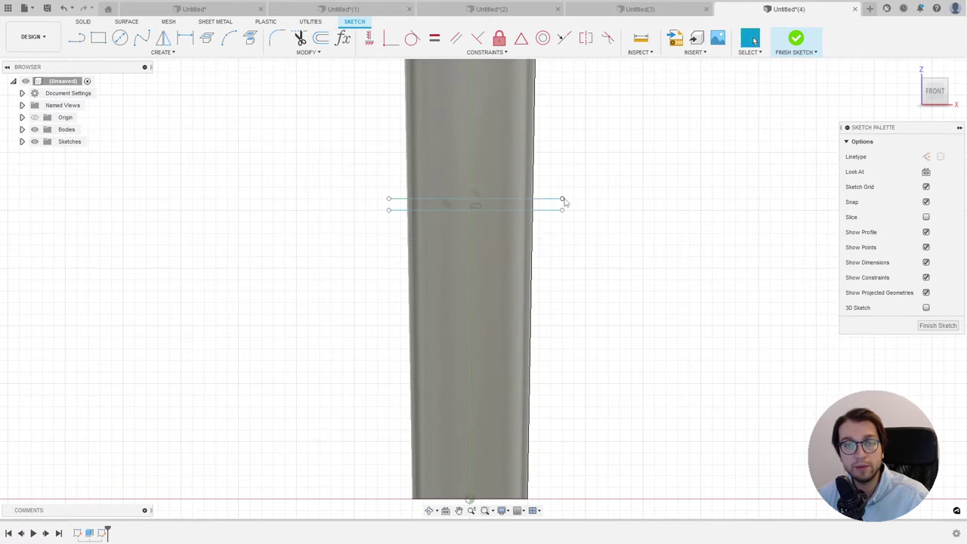
scroll(563, 203, down, 2)
scroll(563, 203, up, 1)
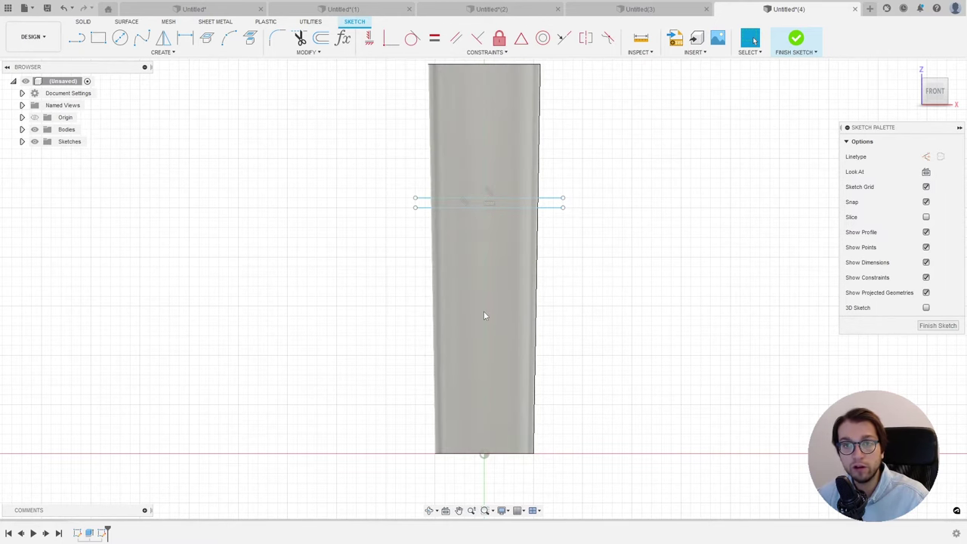
scroll(485, 316, down, 1)
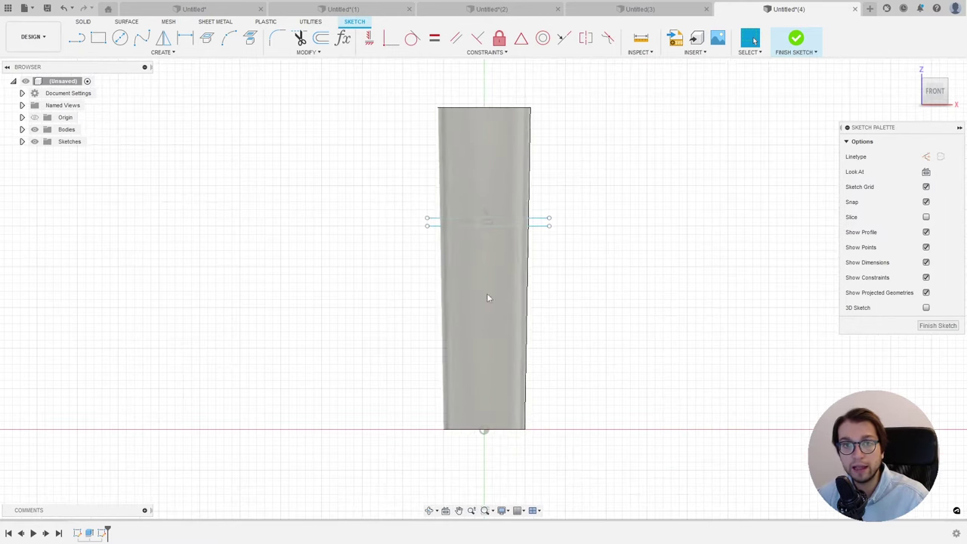
Step: Finish the sketch and Split Body the cup using the two sketched lines as splitting tools
click(796, 39)
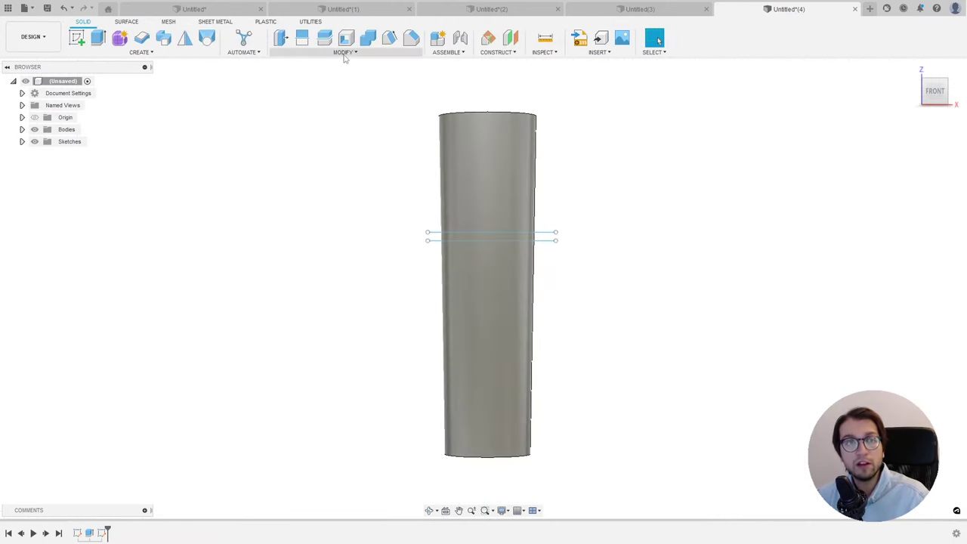
click(345, 55)
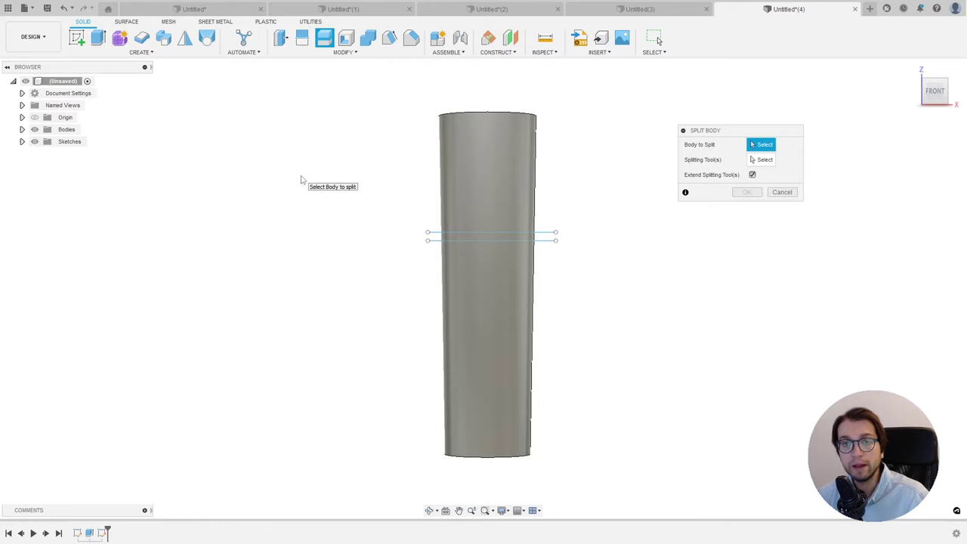
drag(786, 132, 737, 136)
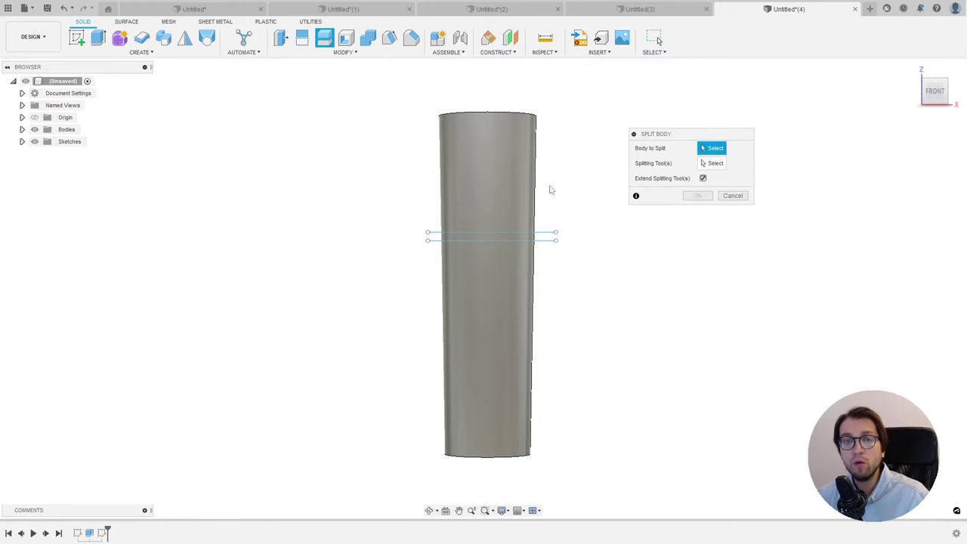
click(506, 185)
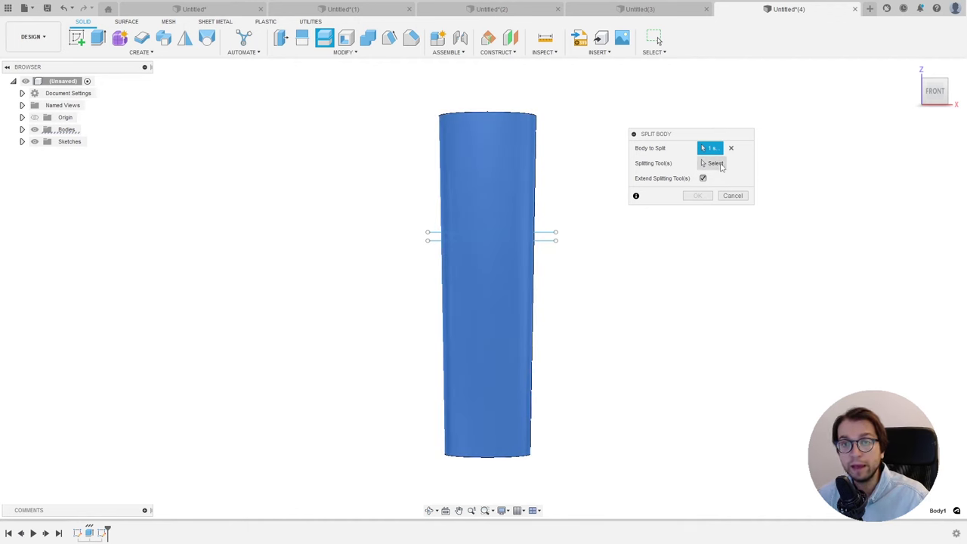
click(720, 165)
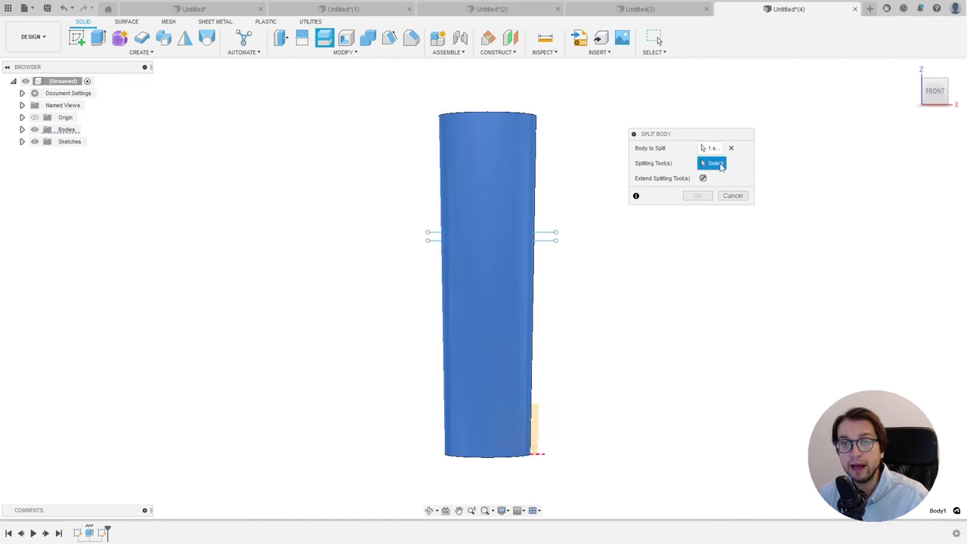
click(547, 242)
mouse_move(551, 242)
shift+middle_down()
mouse_move(584, 251)
mouse_move(572, 259)
shift+middle_up()
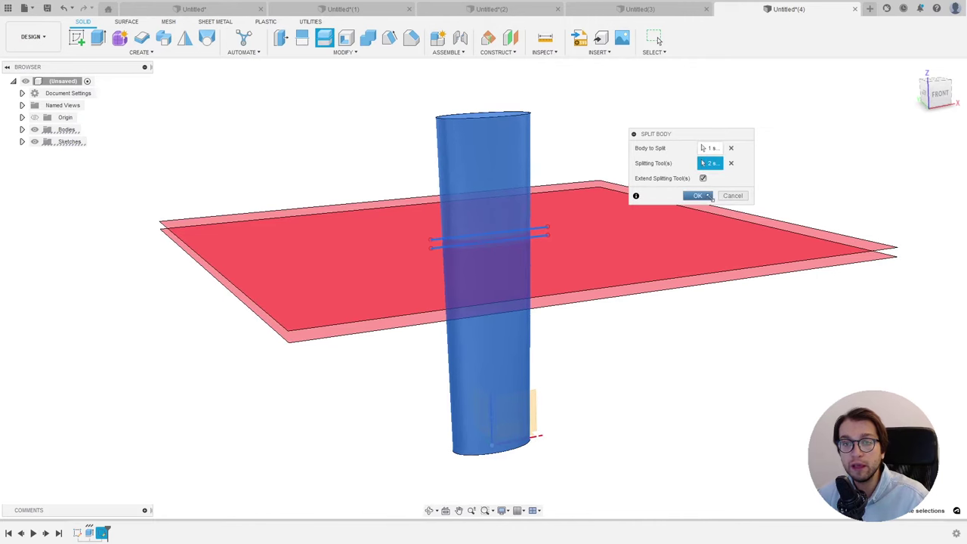
click(698, 195)
Step: Zoom and orbit to inspect the upper split piece and thin band, then open the Modify menu
scroll(414, 253, up, 2)
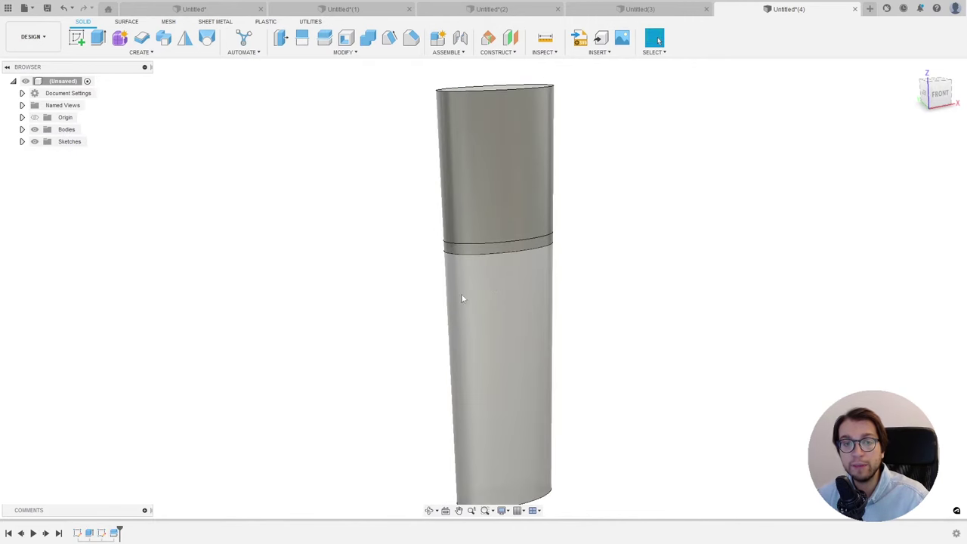
click(492, 234)
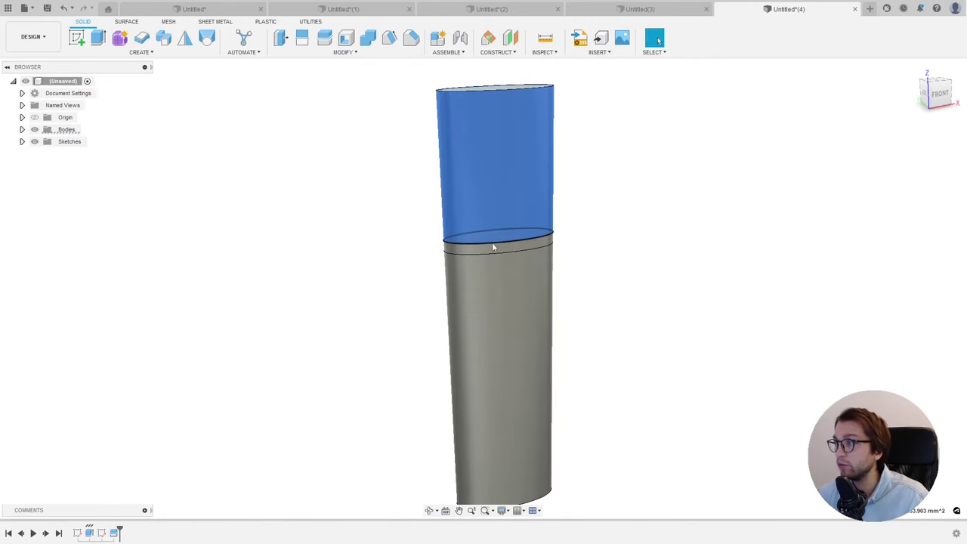
shift+middle_drag(490, 247, 484, 143)
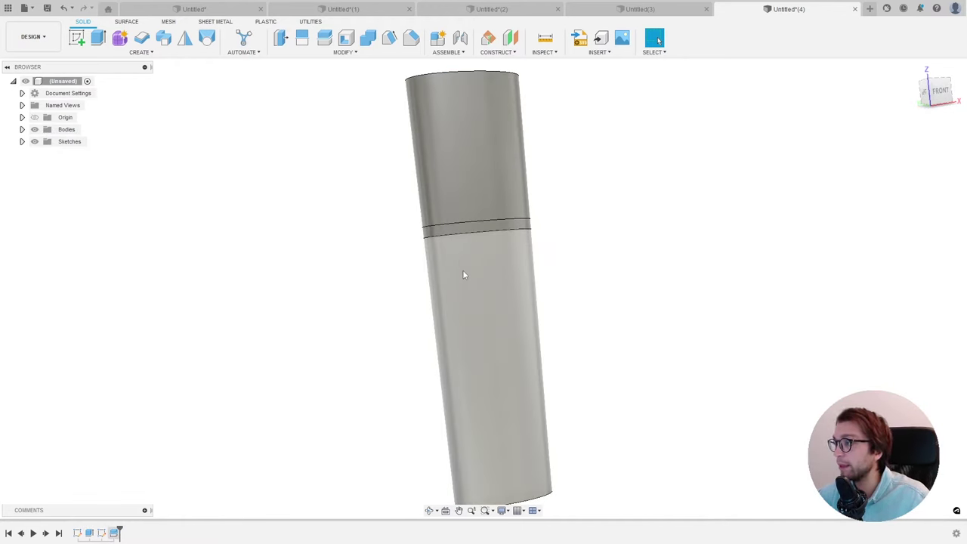
scroll(460, 257, up, 2)
scroll(446, 234, up, 2)
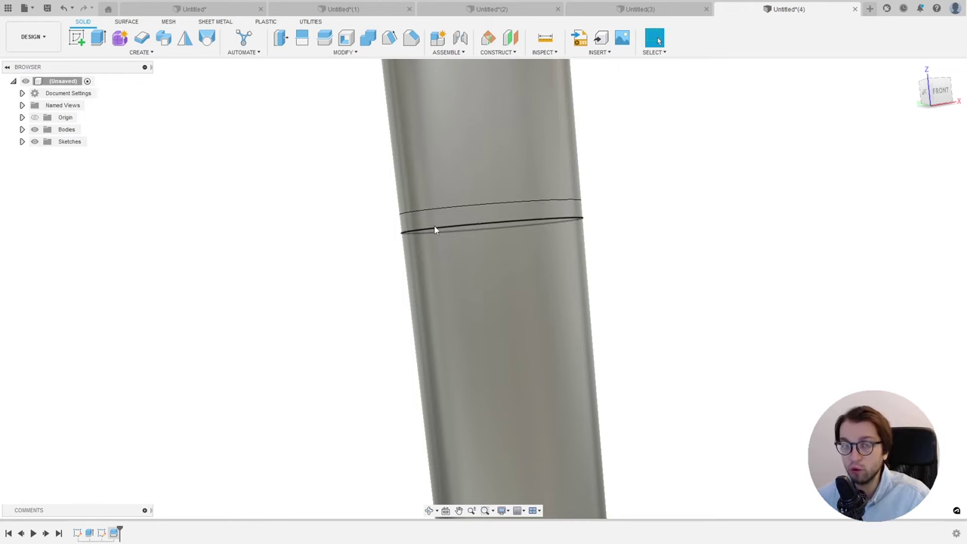
click(324, 54)
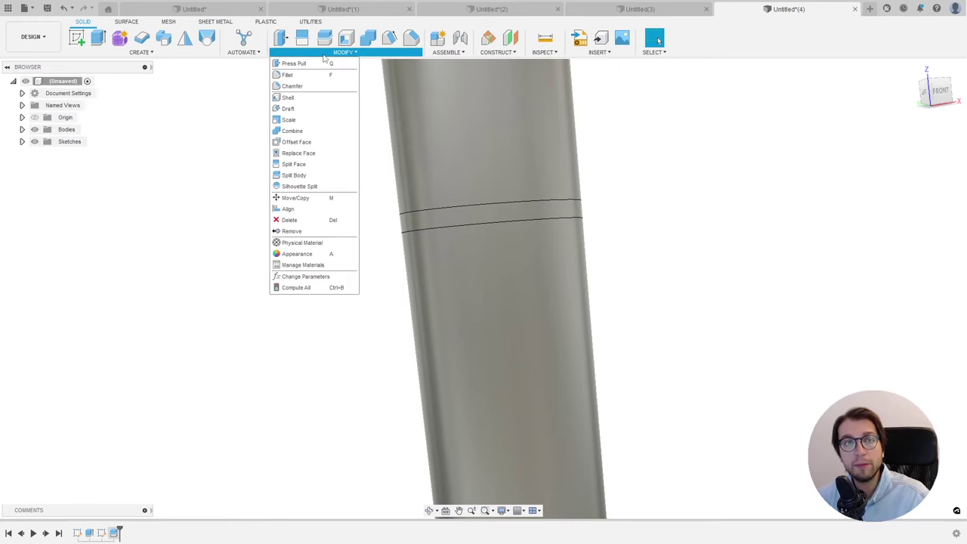
mouse_move(294, 64)
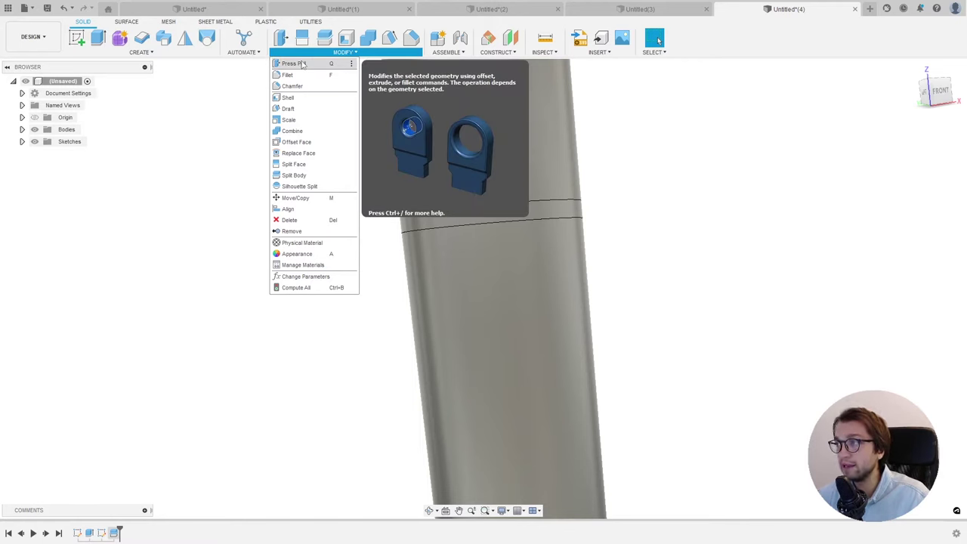
Step: Press Pull the thin band face inward by -1.336 mm to form a groove around the cup
click(302, 64)
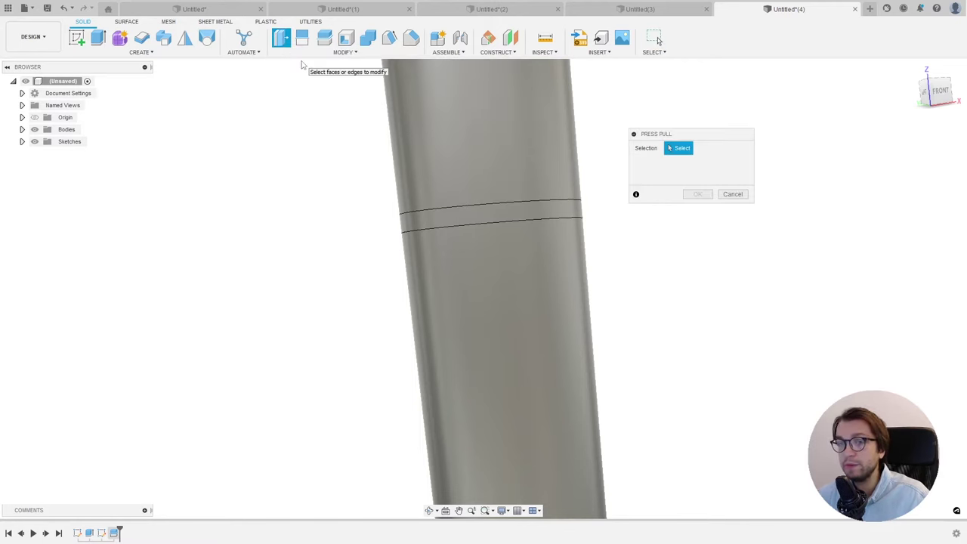
click(423, 228)
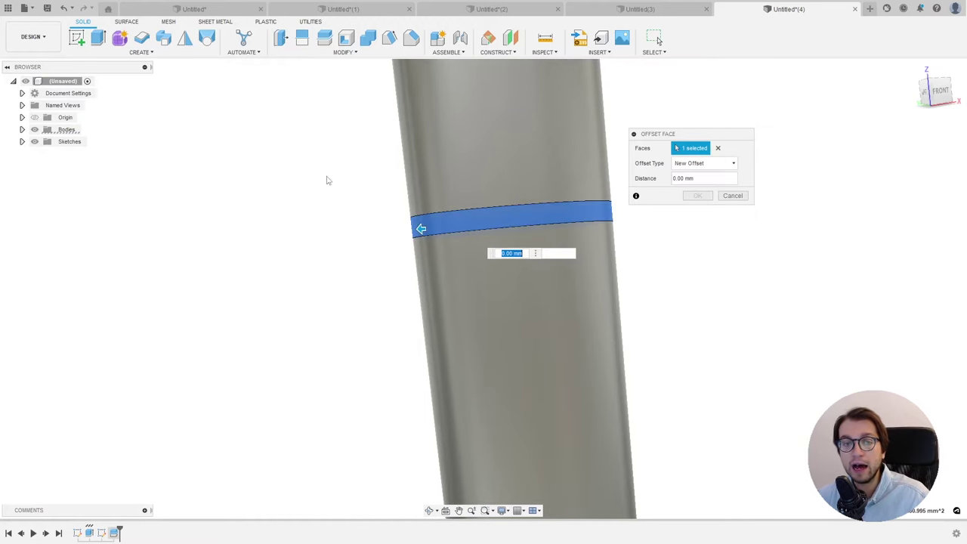
drag(421, 228, 423, 228)
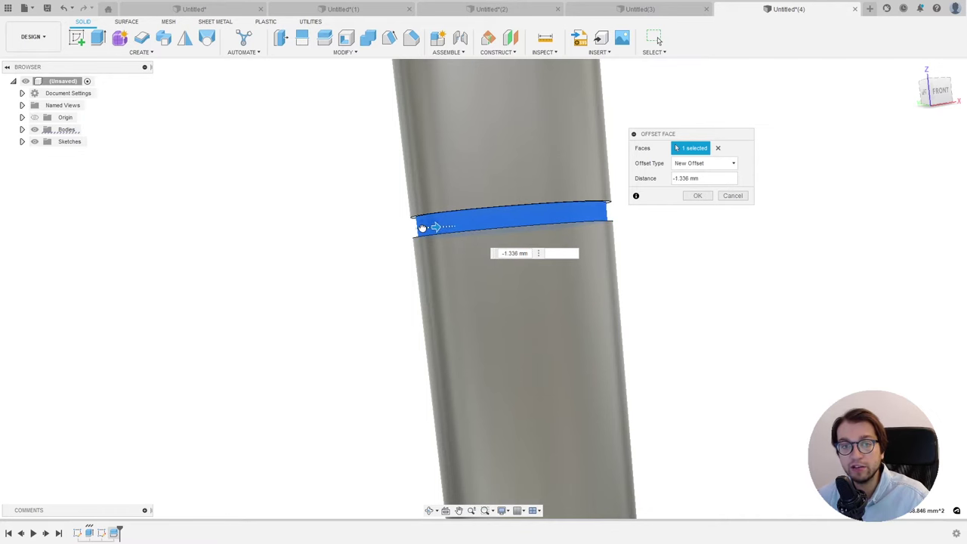
key(Return)
mouse_move(421, 256)
shift+middle_down()
mouse_move(364, 224)
mouse_move(373, 228)
shift+middle_up()
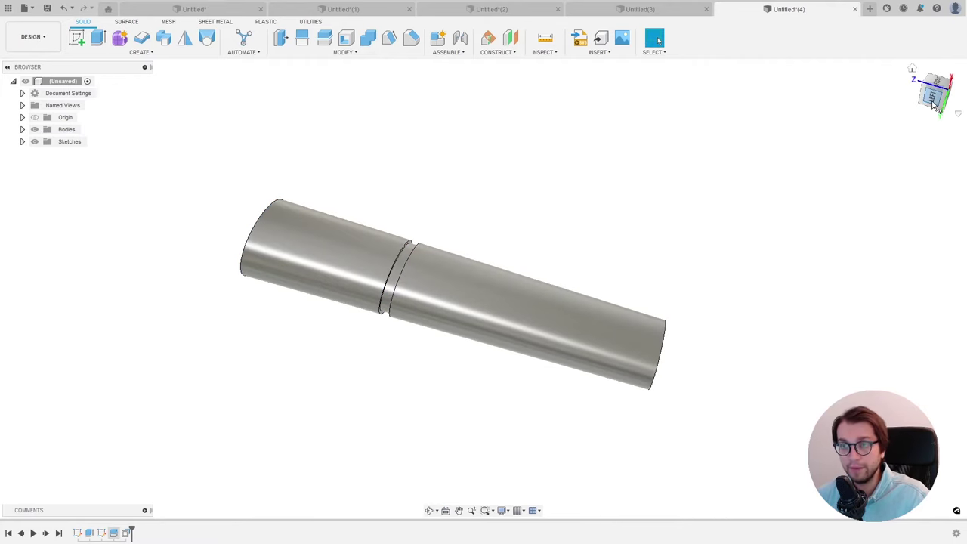
Step: Start a new sketch on the grooved cup and orbit around to the LEFT side view
click(934, 105)
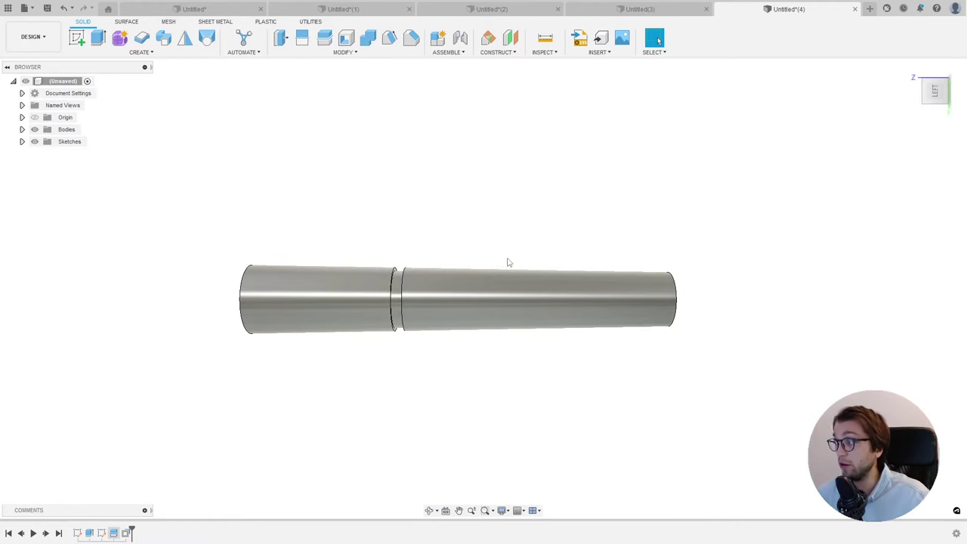
click(75, 41)
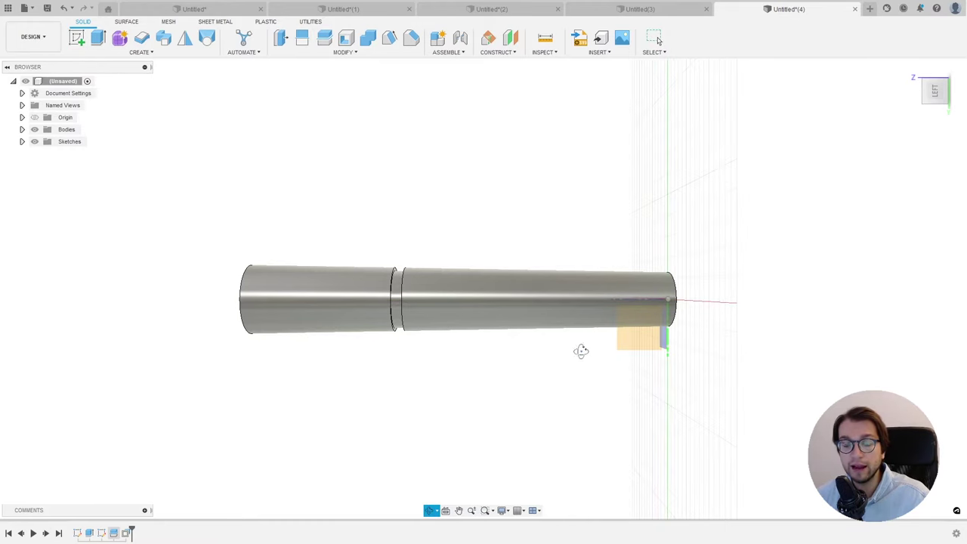
mouse_move(581, 350)
shift+middle_down()
mouse_move(573, 380)
mouse_move(568, 359)
mouse_move(587, 317)
mouse_move(566, 320)
mouse_move(589, 303)
mouse_move(626, 307)
shift+middle_up()
scroll(625, 306, up, 4)
scroll(626, 310, down, 2)
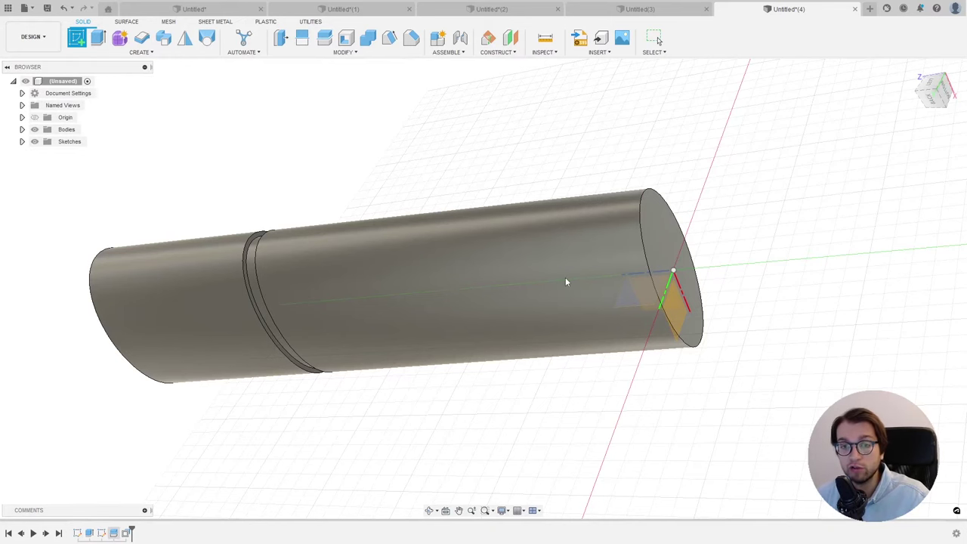
shift+middle_drag(565, 277, 560, 297)
shift+middle_drag(626, 336, 612, 343)
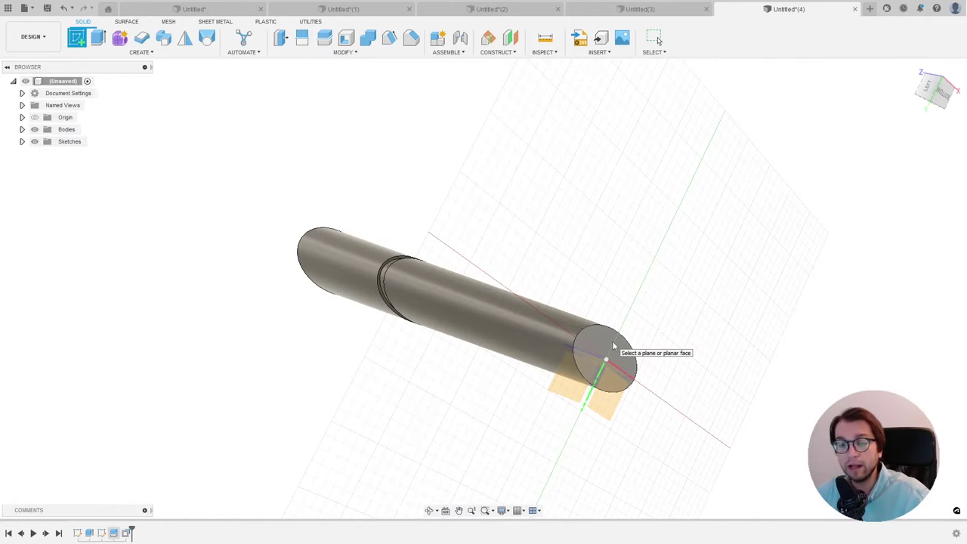
scroll(602, 366, up, 2)
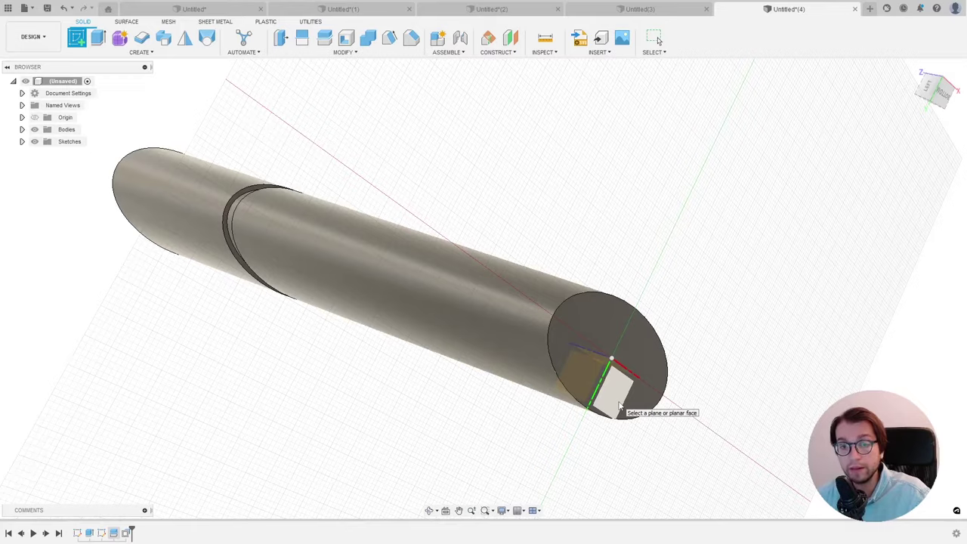
shift+middle_drag(620, 408, 534, 357)
drag(934, 89, 928, 101)
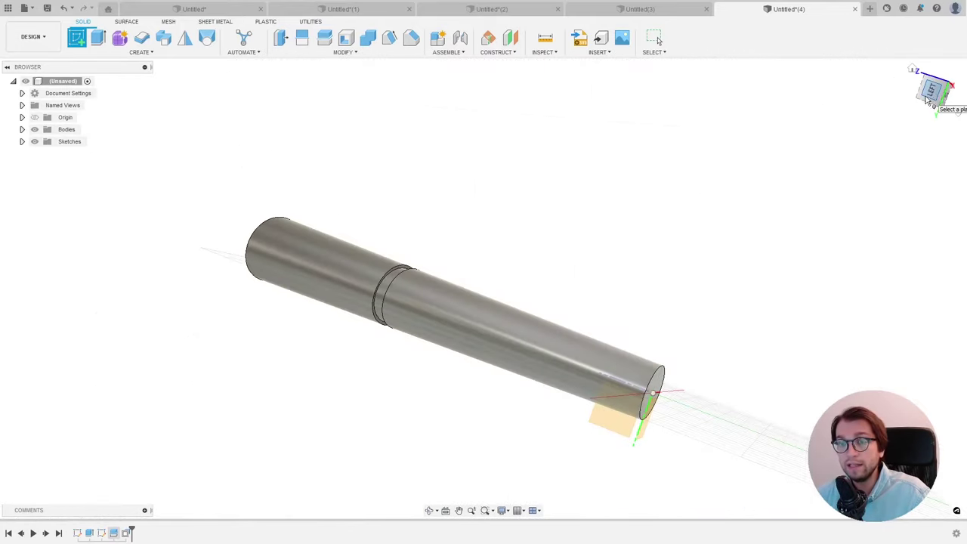
click(929, 94)
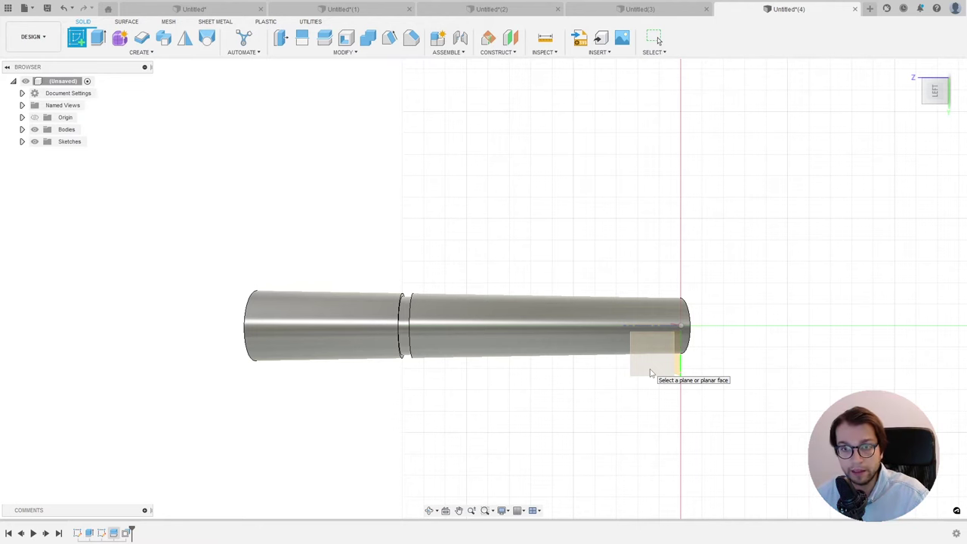
Step: Sketch on the chosen origin plane and draw a narrow rectangle at the body's side
click(650, 372)
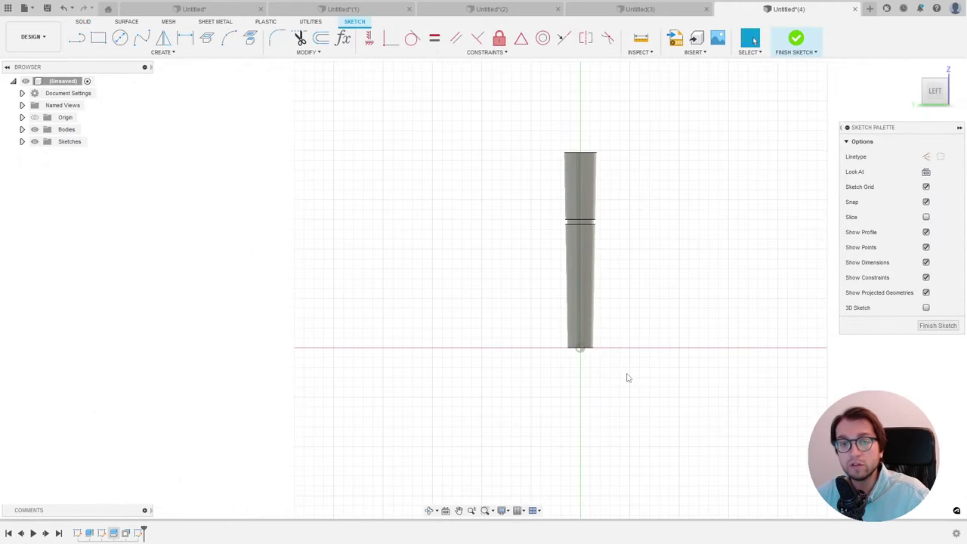
scroll(668, 265, up, 4)
scroll(654, 264, down, 2)
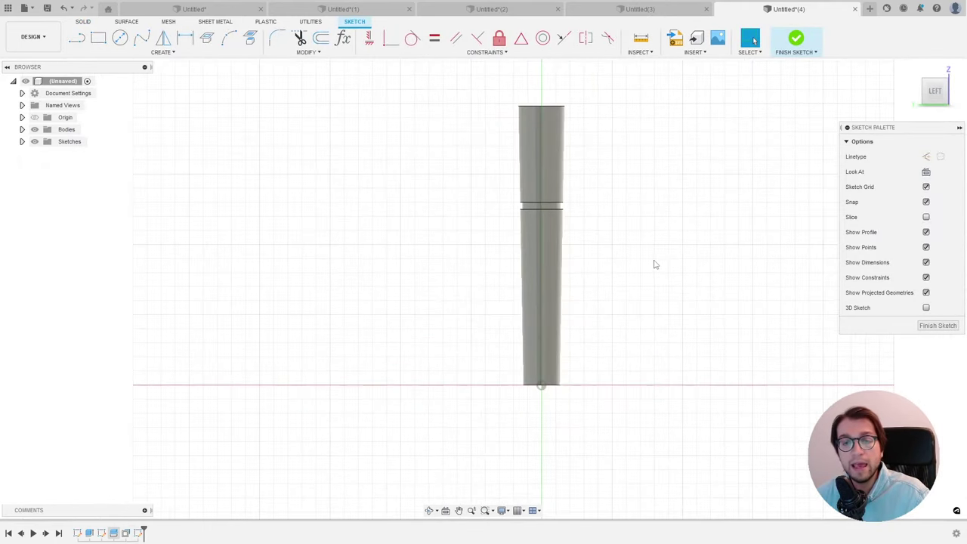
scroll(572, 97, up, 1)
scroll(575, 111, up, 1)
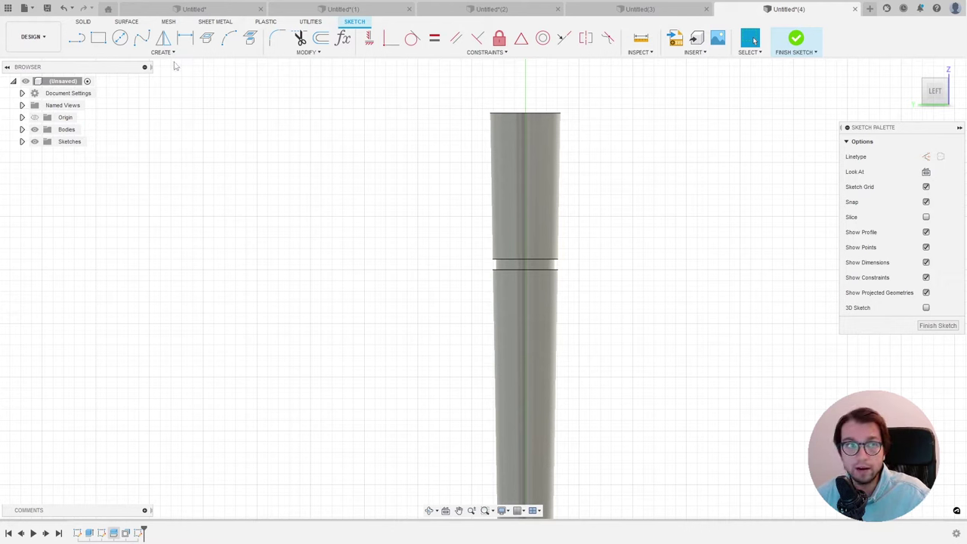
click(97, 39)
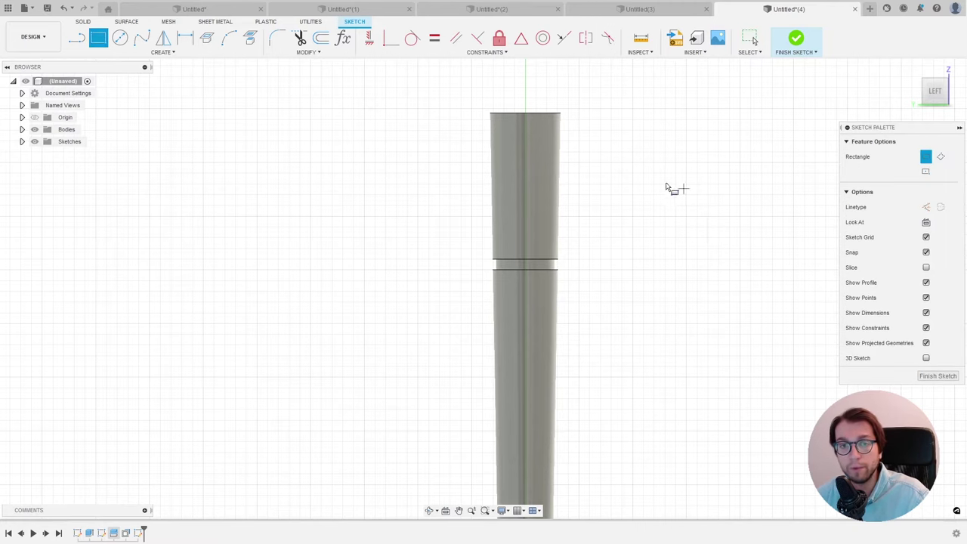
scroll(669, 189, up, 2)
click(517, 182)
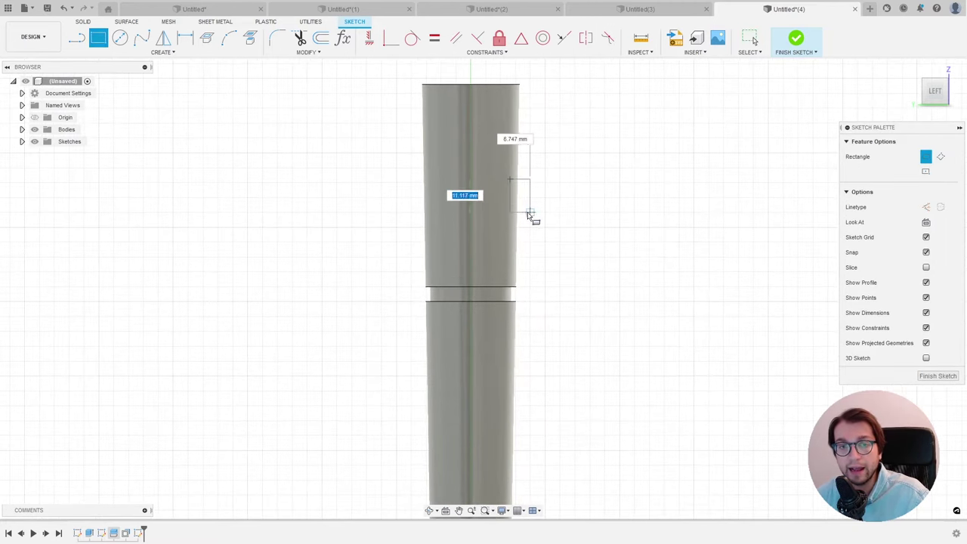
click(522, 242)
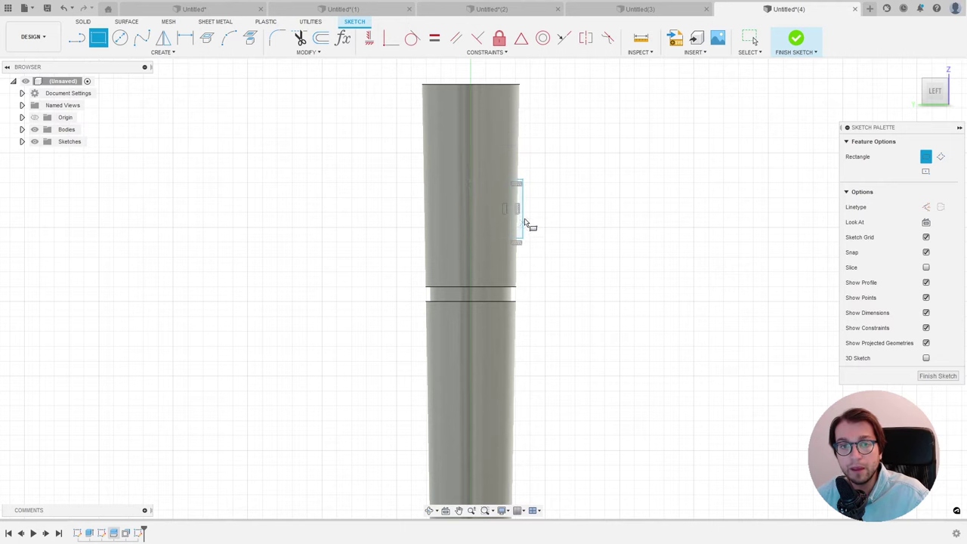
Step: Draw a long rectangle from the first one's corner down the body's side
scroll(522, 182, down, 2)
click(521, 182)
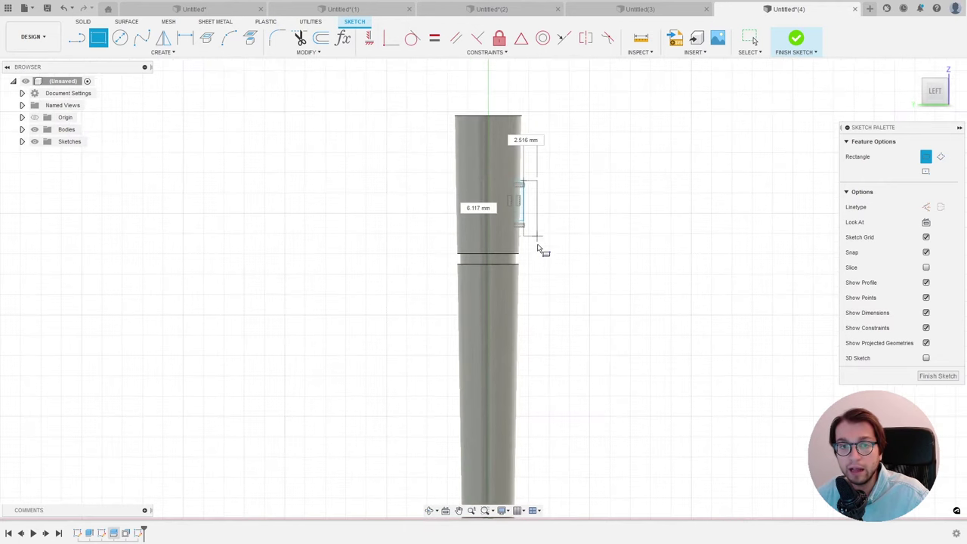
click(535, 358)
scroll(519, 187, up, 3)
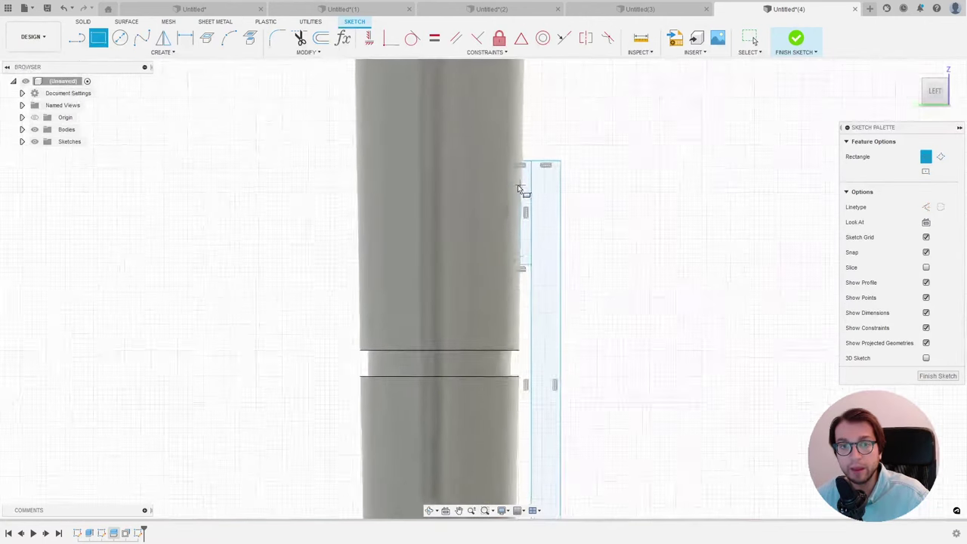
scroll(511, 182, up, 2)
key(Escape)
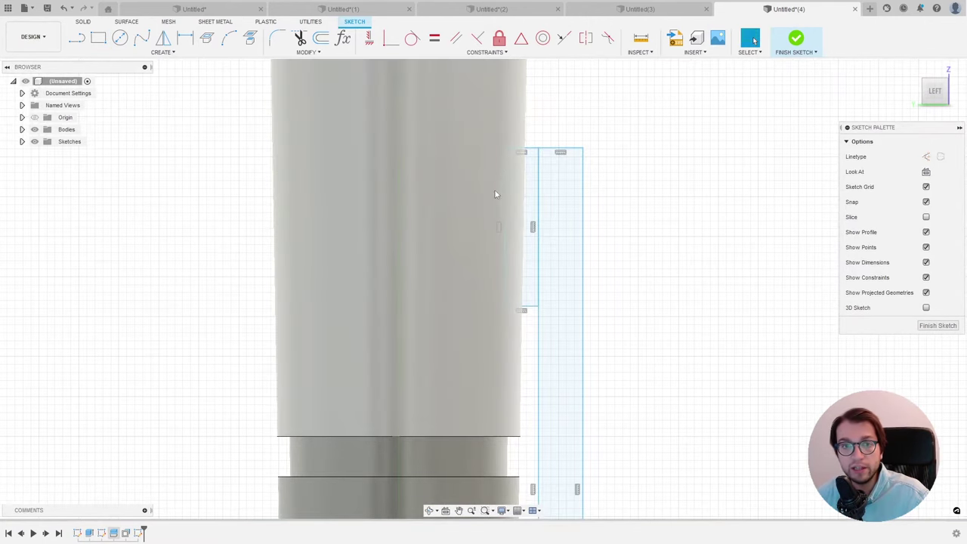
Step: Widen the narrow rectangle to the left with bodies hidden, then finish the sketch
click(527, 151)
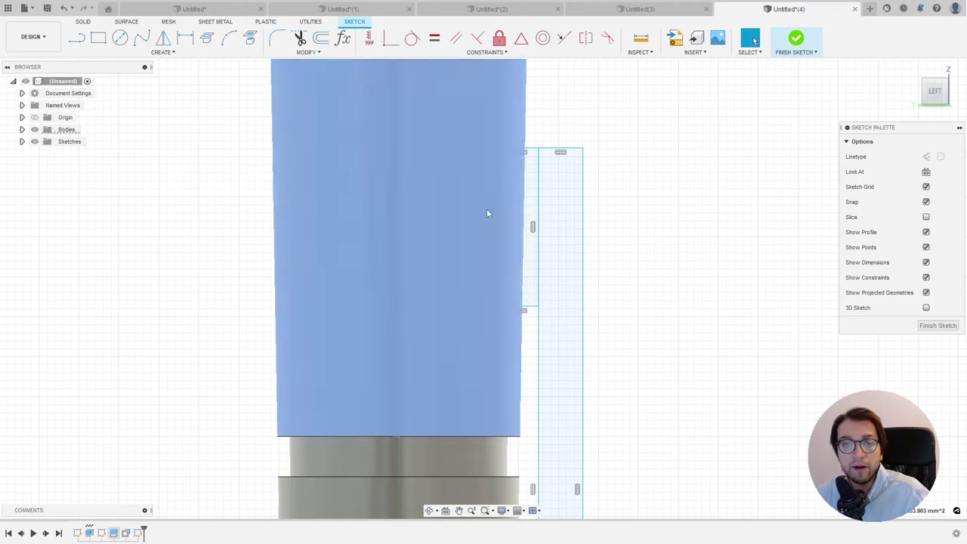
click(488, 210)
click(34, 129)
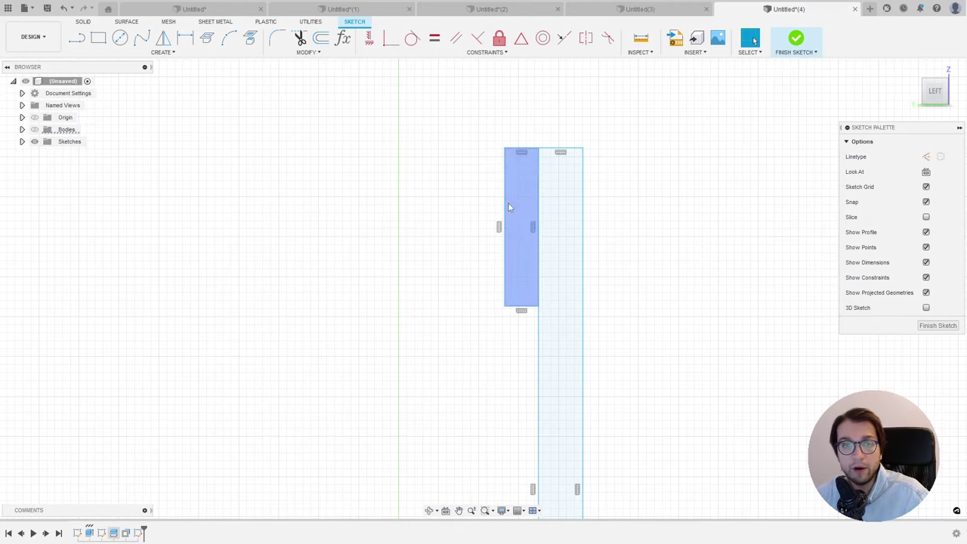
drag(506, 206, 493, 211)
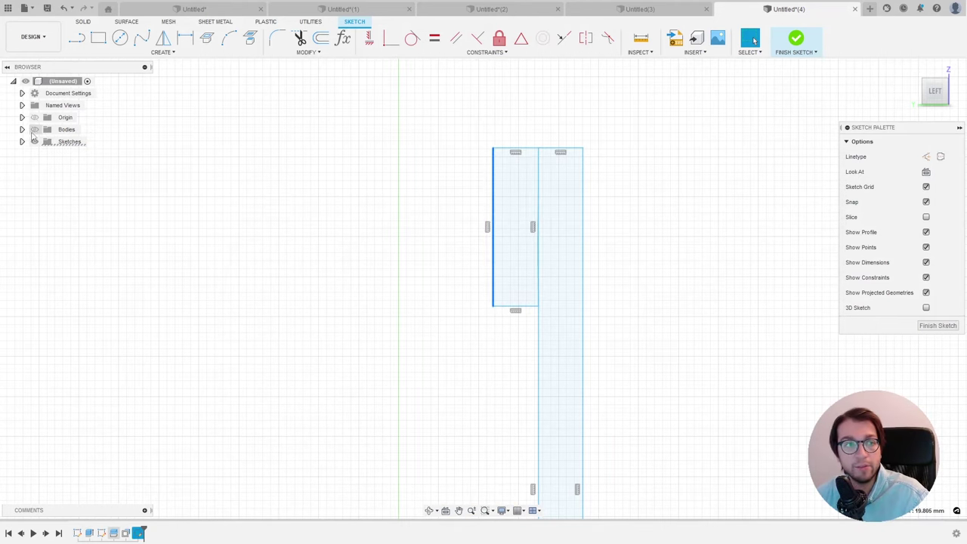
click(34, 130)
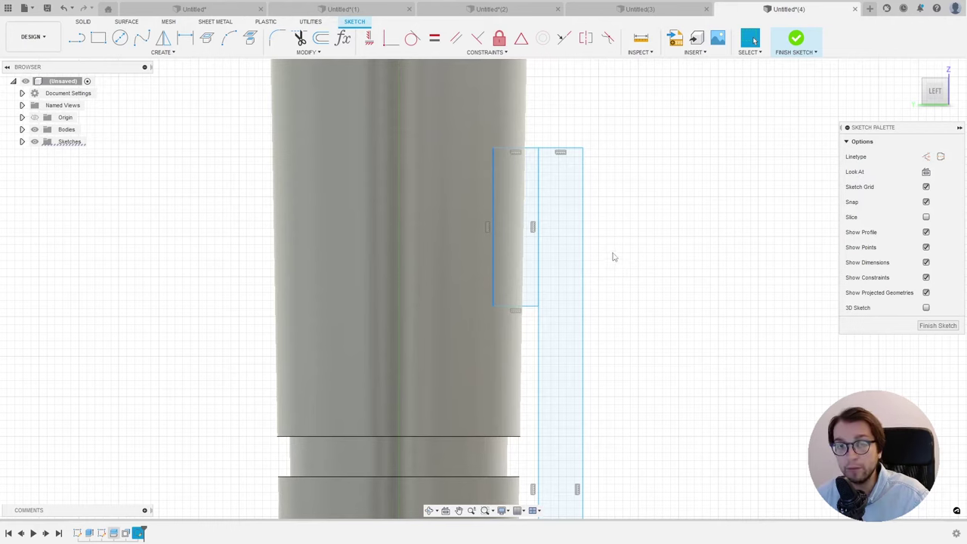
click(797, 43)
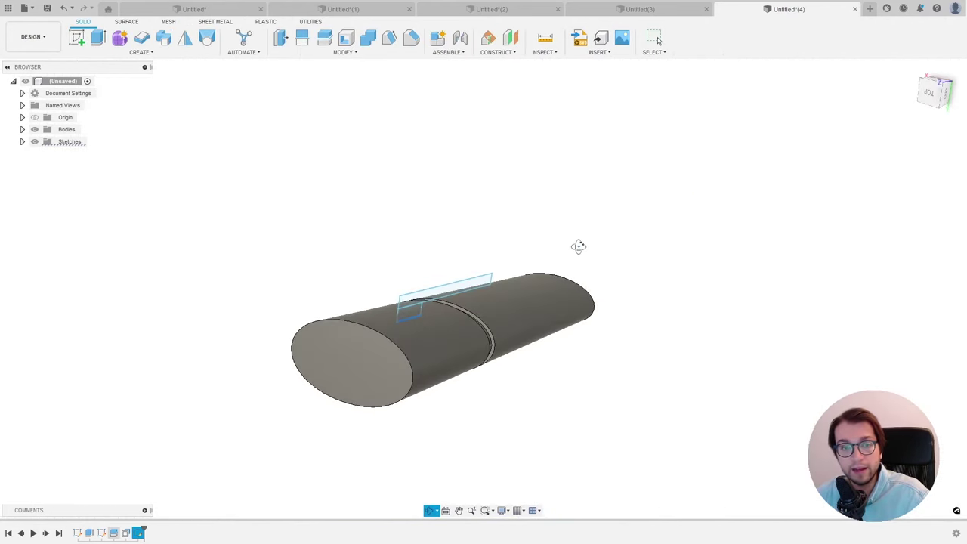
Step: Start an extrusion with both rectangle profiles selected
scroll(407, 319, up, 3)
scroll(406, 318, down, 1)
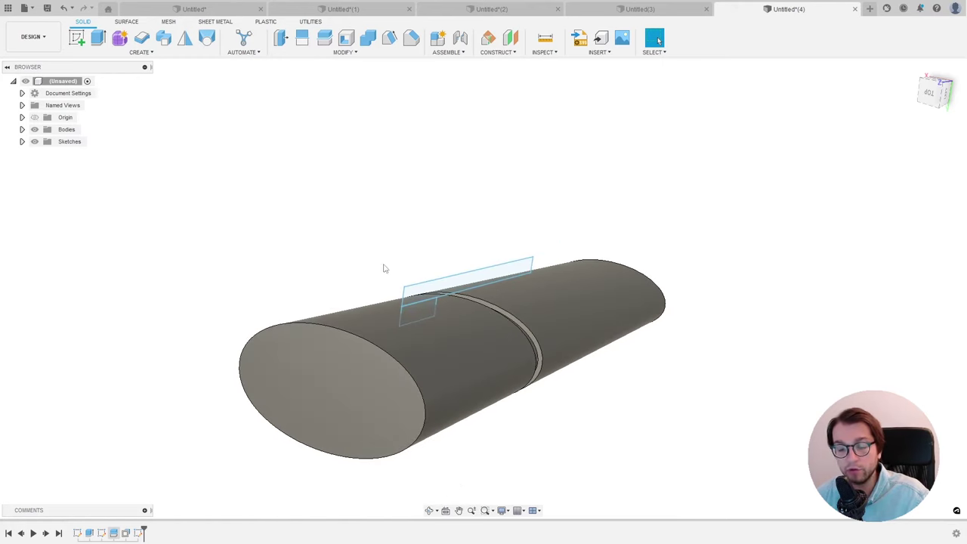
click(99, 41)
scroll(311, 286, up, 2)
scroll(375, 289, up, 1)
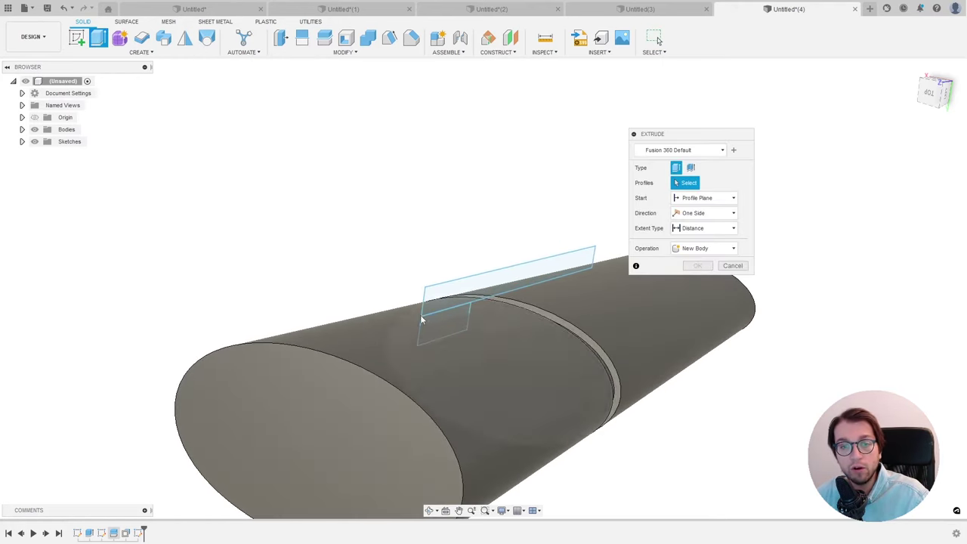
click(433, 325)
click(442, 302)
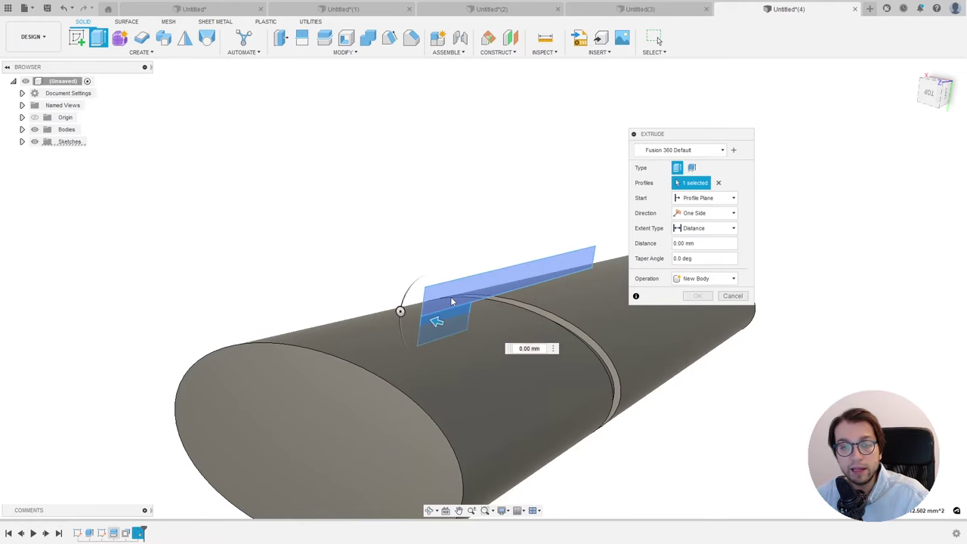
Step: Set the extrusion depth to 9.706 mm and bring up the operation choices
scroll(331, 223, down, 1)
mouse_move(331, 223)
shift+middle_down()
mouse_move(354, 218)
mouse_move(341, 231)
mouse_move(351, 240)
shift+middle_up()
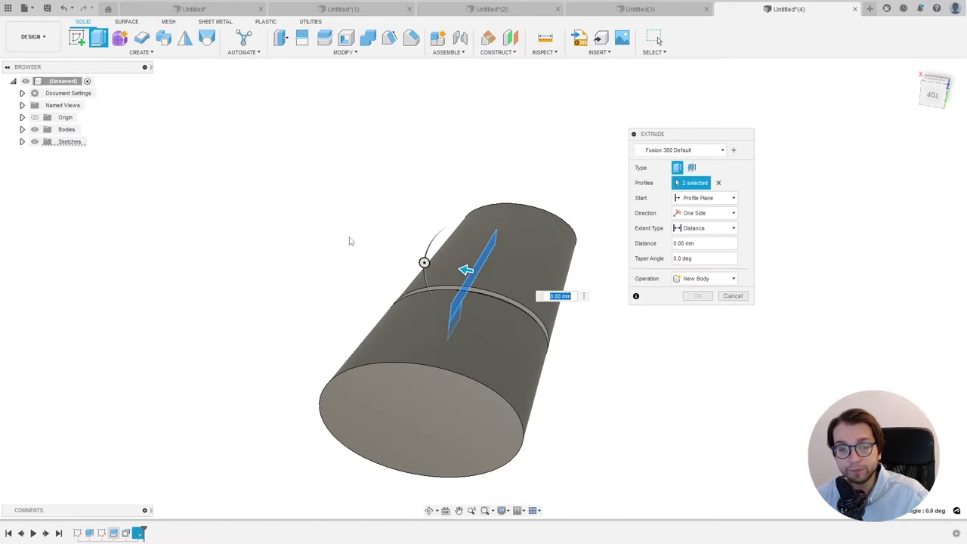
scroll(459, 314, up, 1)
drag(469, 261, 433, 254)
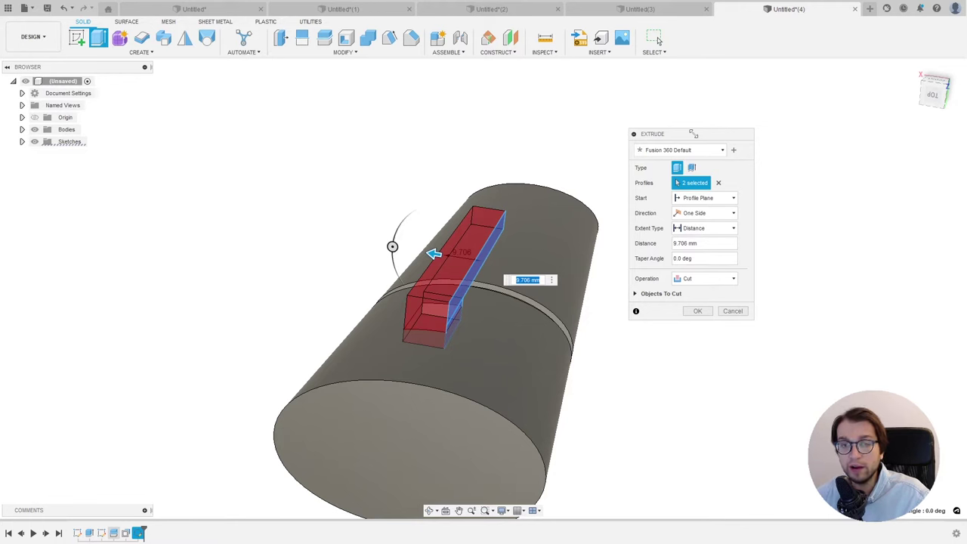
drag(693, 133, 722, 118)
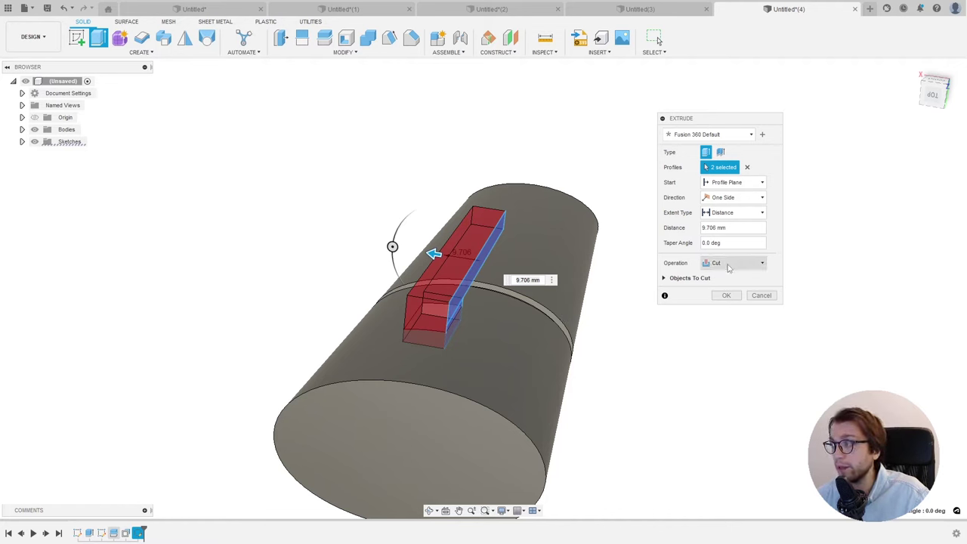
click(729, 264)
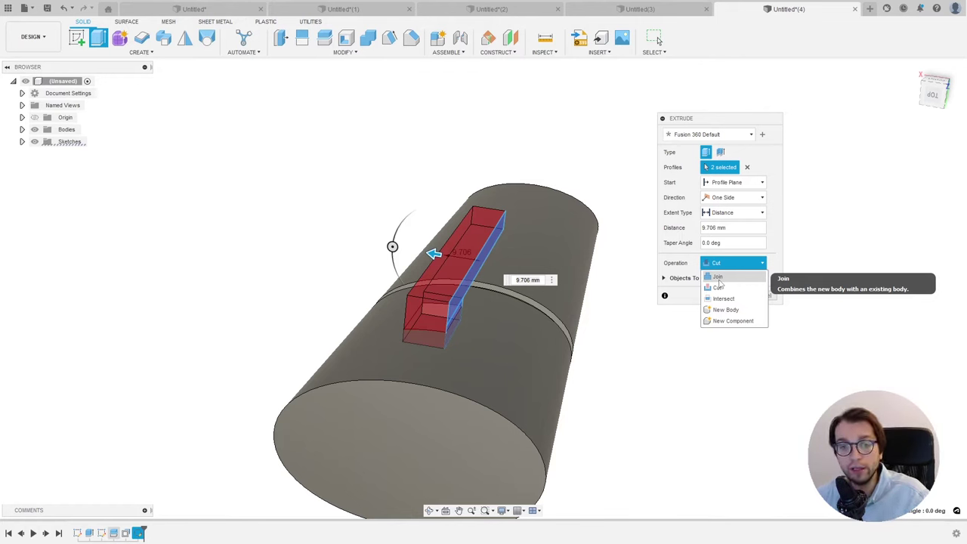
Step: Extrude as a Join with Symmetric direction at 7.062 mm each way and confirm
click(720, 278)
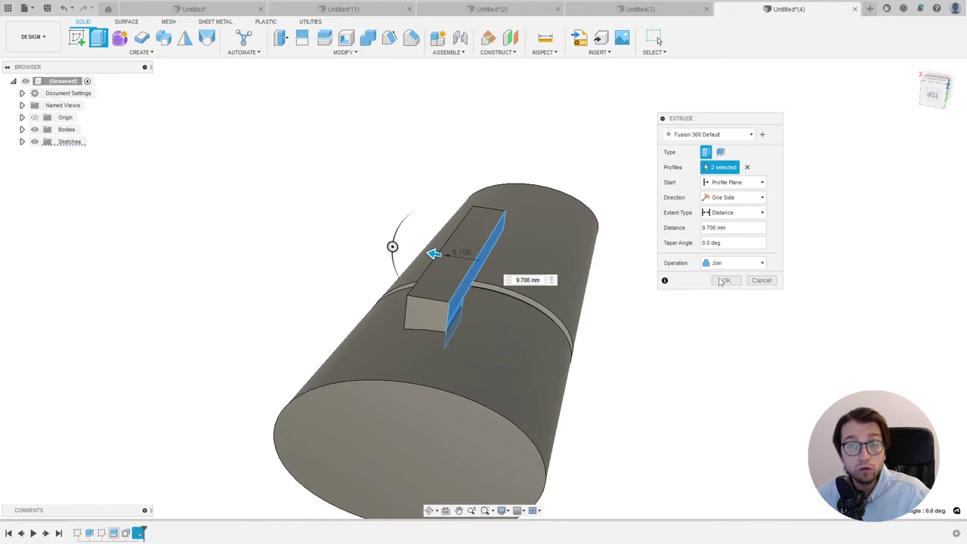
shift+middle_drag(499, 340, 485, 339)
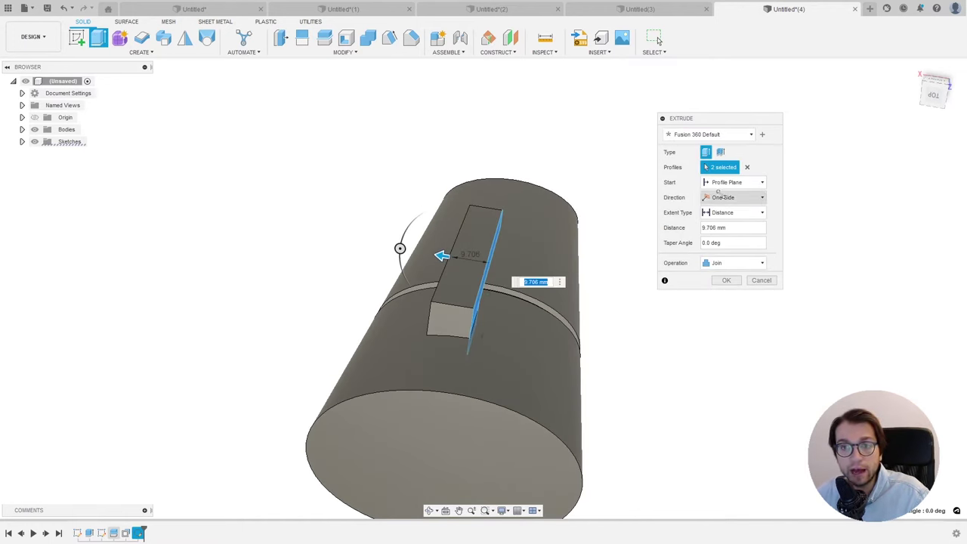
click(729, 198)
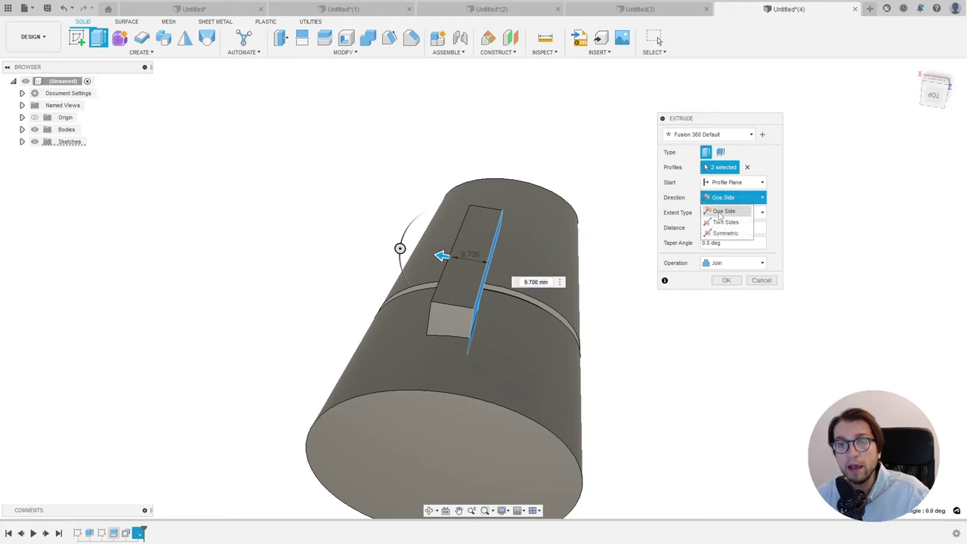
click(724, 234)
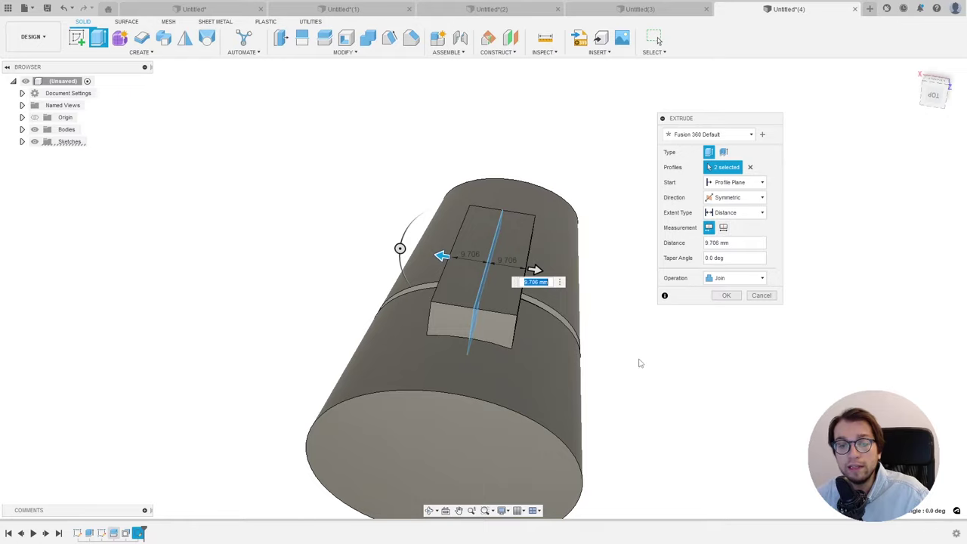
mouse_move(597, 373)
shift+middle_down()
mouse_move(528, 359)
mouse_move(464, 371)
mouse_move(482, 400)
mouse_move(512, 378)
mouse_move(590, 419)
shift+middle_up()
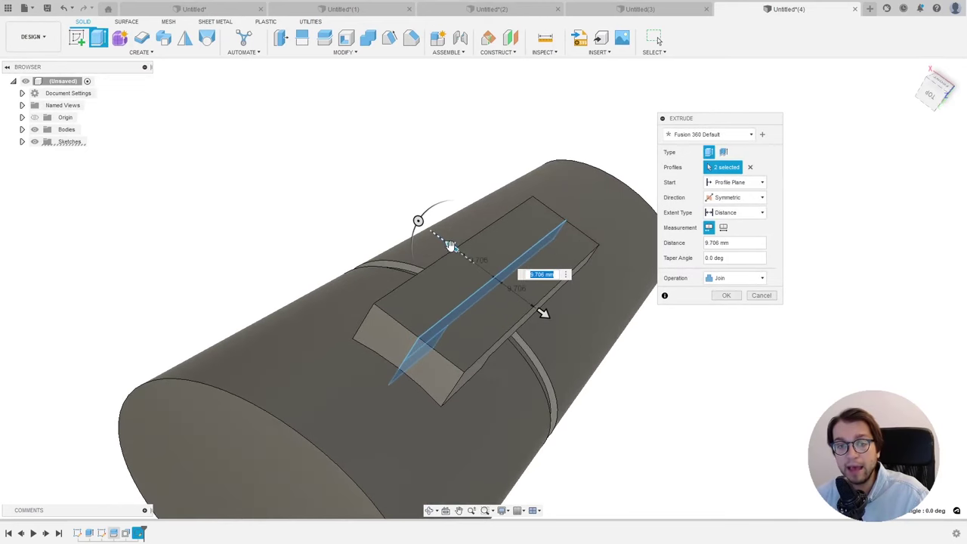
drag(449, 246, 456, 257)
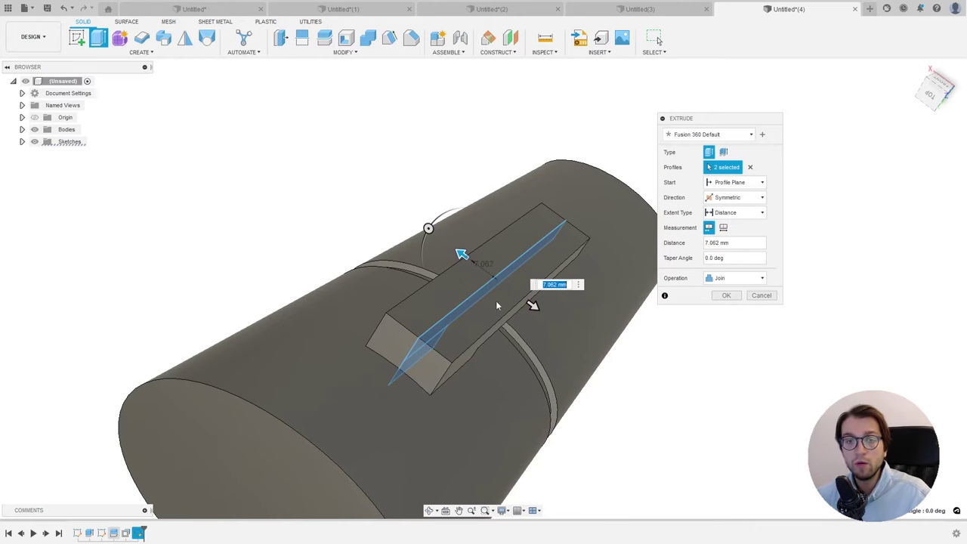
mouse_move(496, 306)
shift+middle_down()
mouse_move(557, 308)
mouse_move(544, 238)
shift+middle_up()
key(Return)
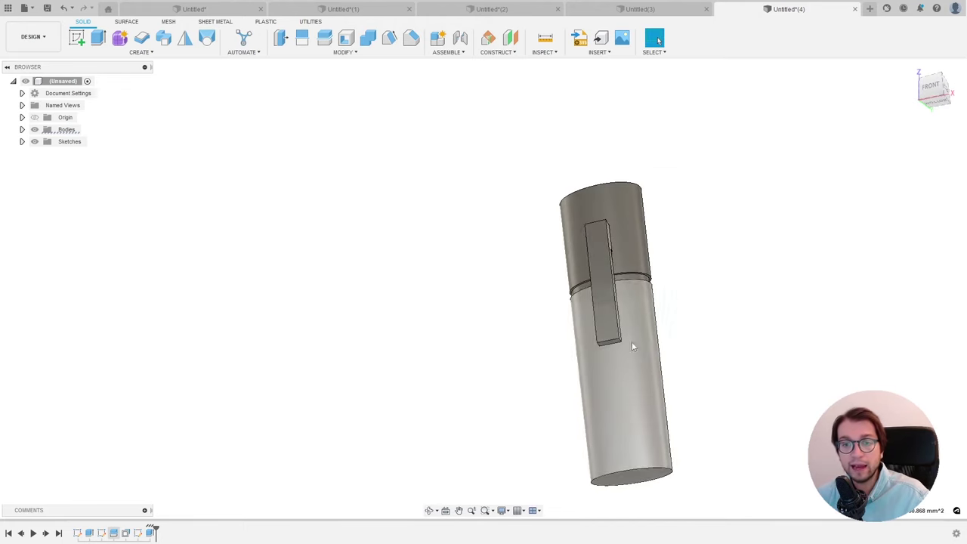
Step: Start a fillet and select the raised block's four corner edges
scroll(630, 340, up, 3)
scroll(605, 339, up, 2)
scroll(603, 343, up, 1)
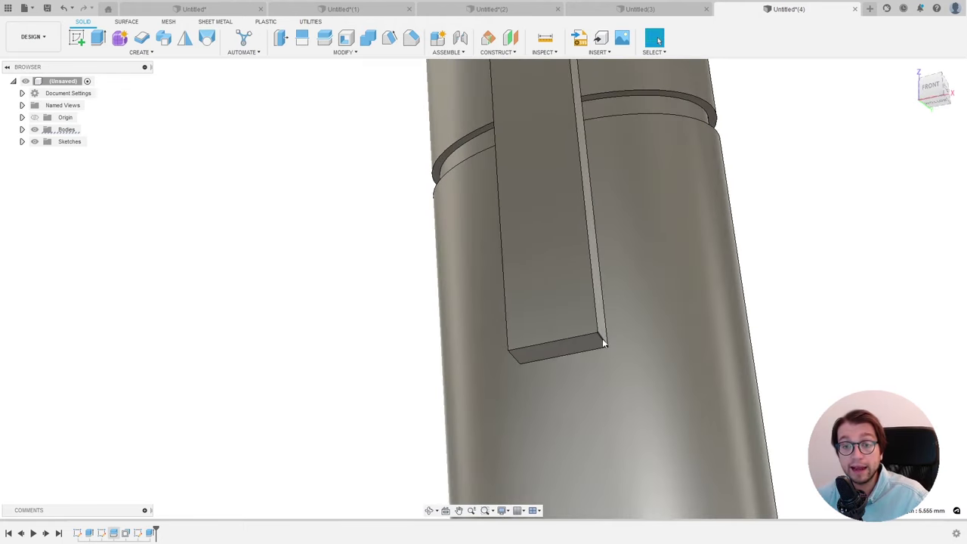
scroll(603, 344, down, 2)
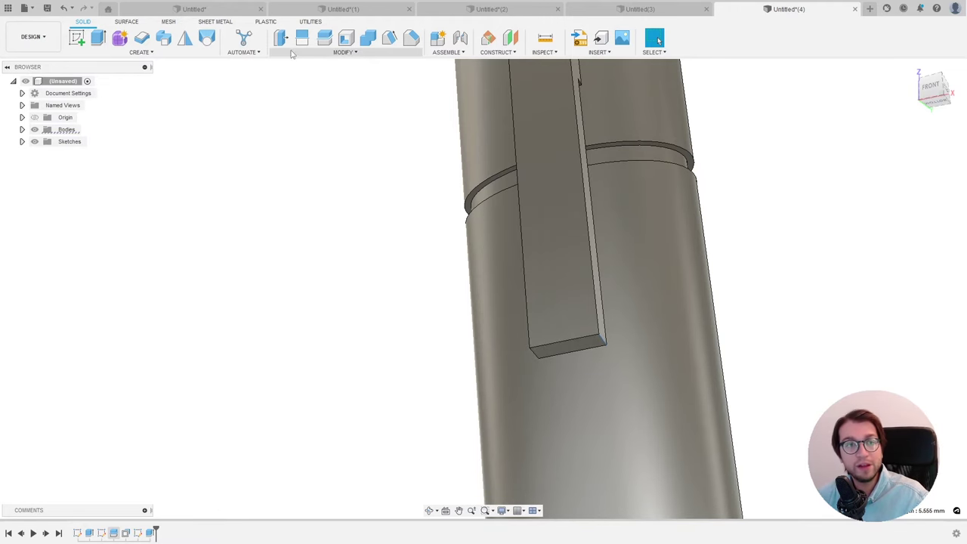
click(325, 58)
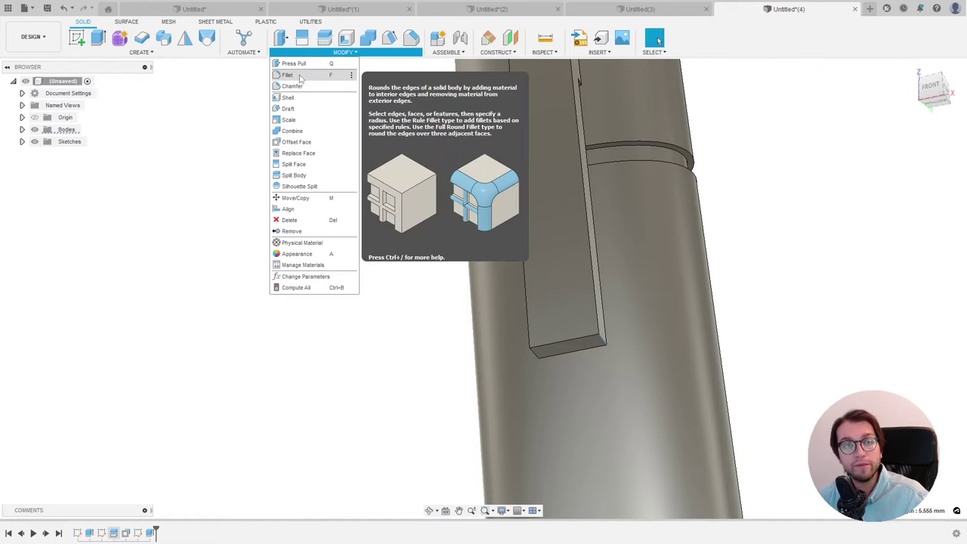
click(300, 76)
click(605, 340)
scroll(555, 326, up, 5)
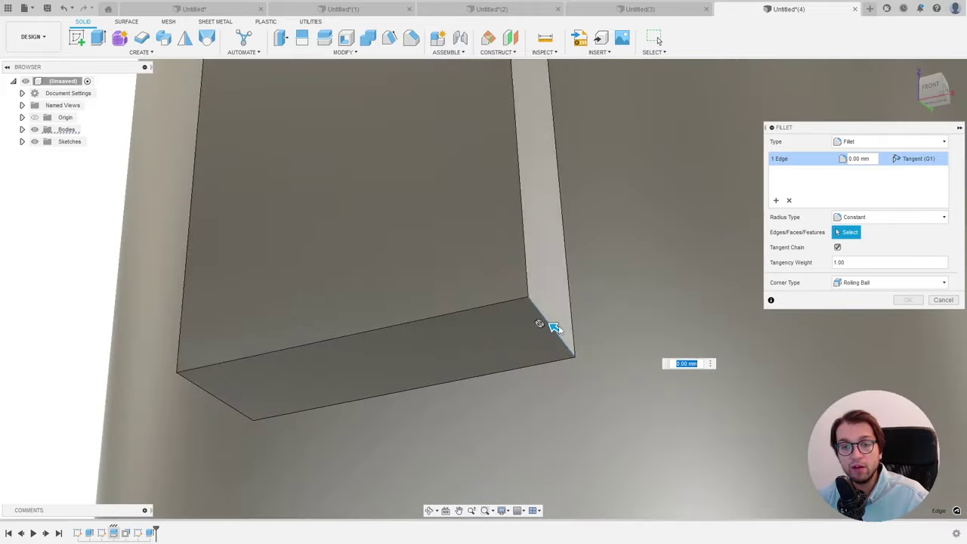
click(205, 391)
shift+middle_drag(204, 391, 344, 372)
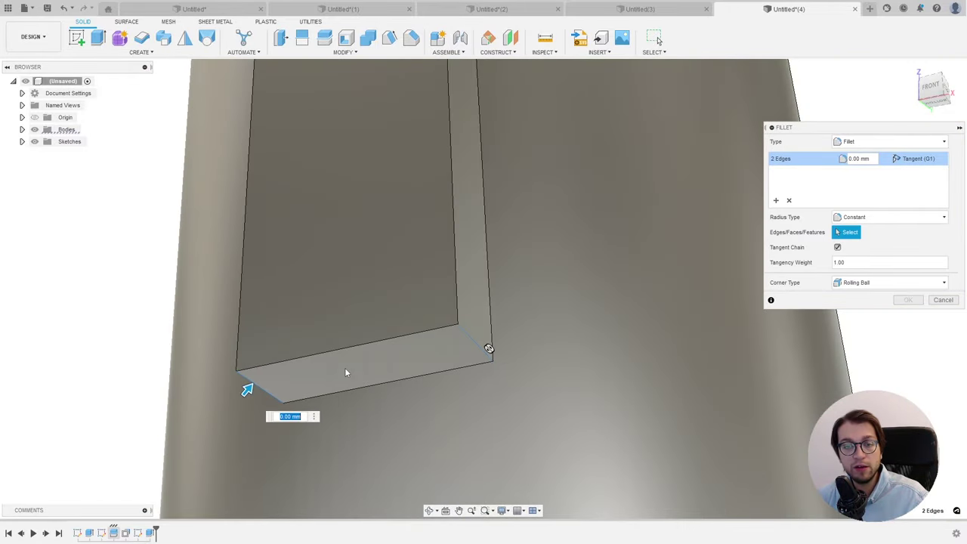
scroll(345, 368, down, 5)
scroll(367, 148, up, 4)
shift+middle_drag(367, 148, 378, 123)
click(373, 141)
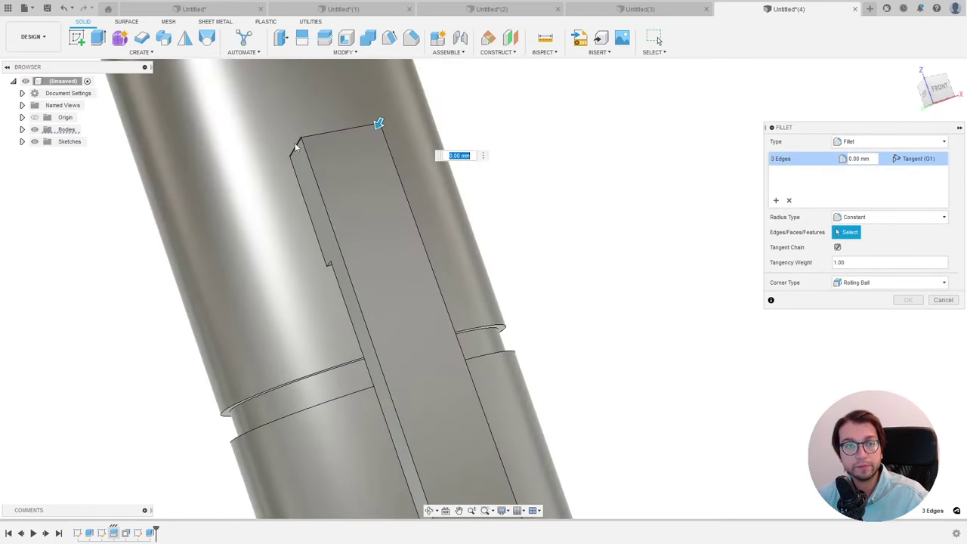
click(289, 139)
Step: Set the fillet radius to 5.317 mm, confirm, and inspect the rounded clip ends
drag(288, 139, 297, 149)
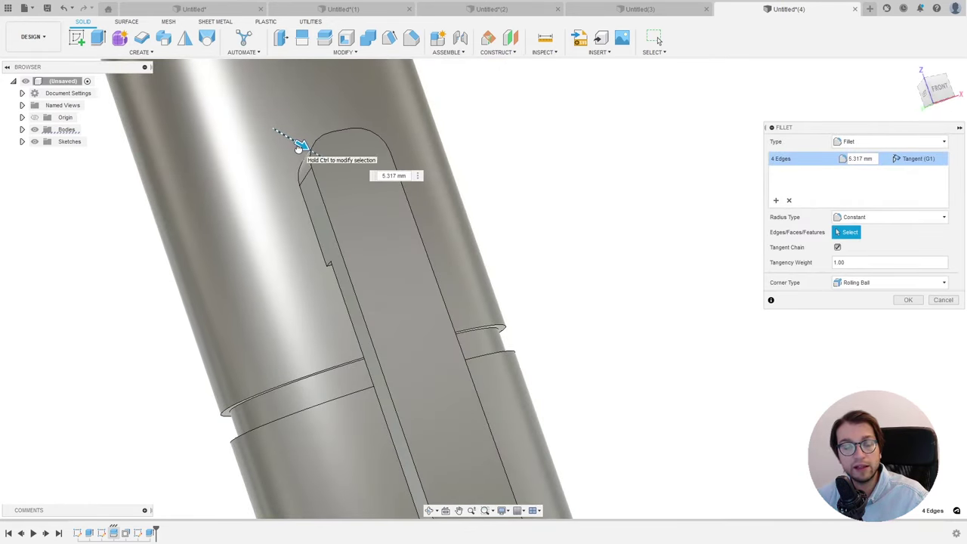
scroll(297, 148, down, 2)
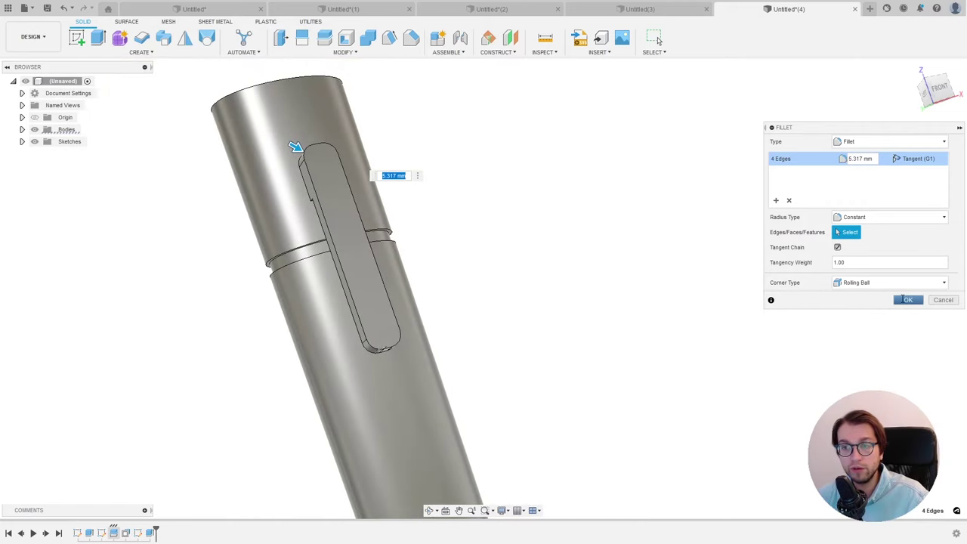
click(904, 300)
scroll(362, 324, up, 3)
scroll(362, 324, down, 3)
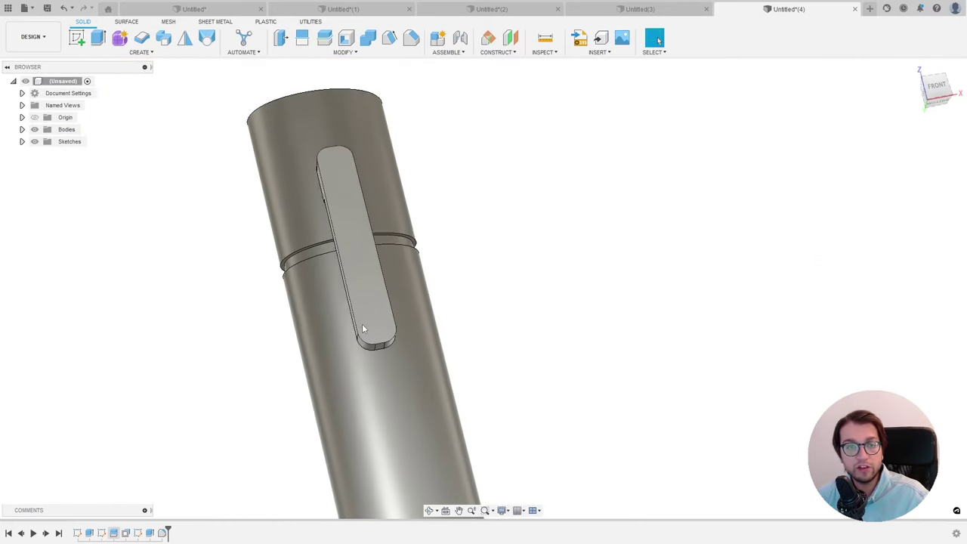
scroll(362, 324, down, 1)
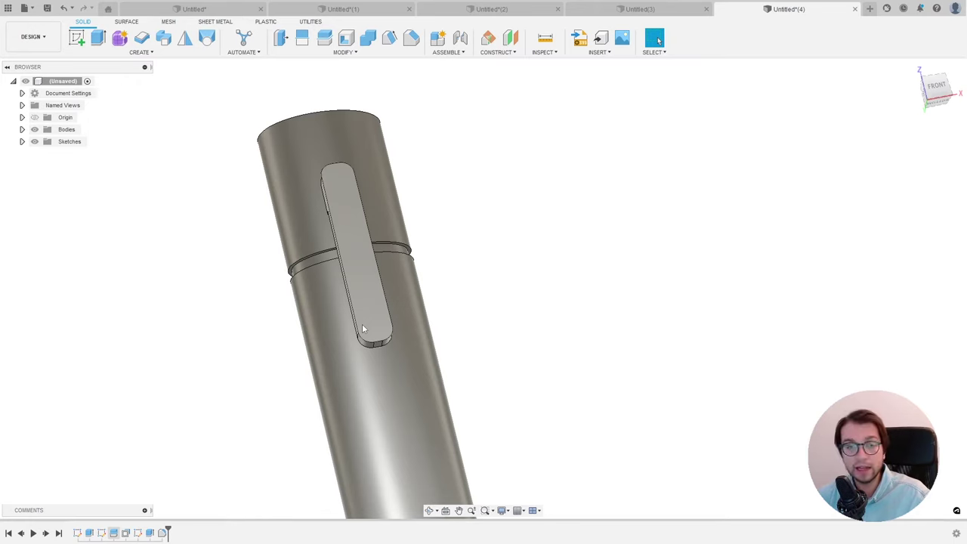
mouse_move(363, 328)
shift+middle_down()
mouse_move(416, 285)
mouse_move(267, 315)
mouse_move(264, 345)
mouse_move(292, 335)
mouse_move(384, 339)
mouse_move(396, 376)
mouse_move(348, 393)
shift+middle_up()
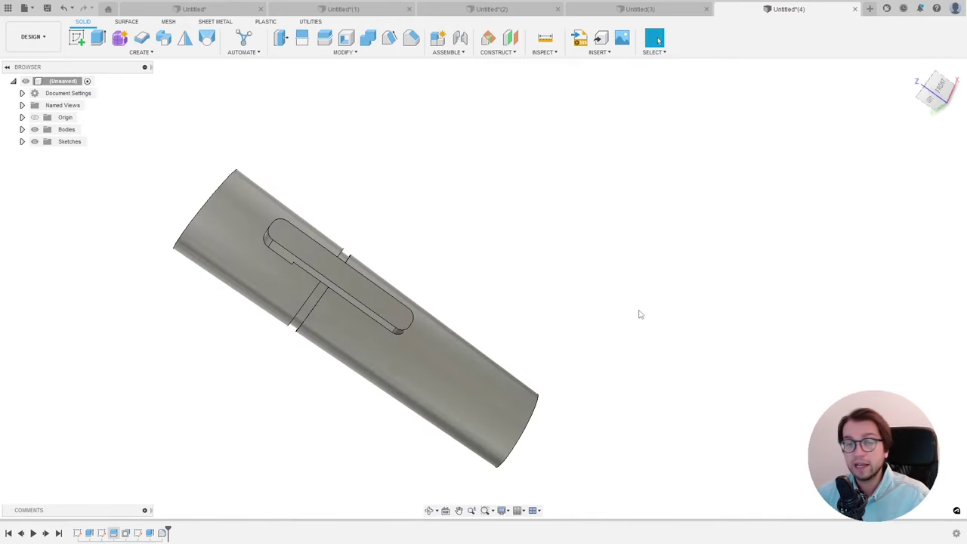
scroll(640, 314, down, 3)
scroll(388, 303, up, 5)
mouse_move(388, 302)
shift+middle_down()
mouse_move(370, 289)
mouse_move(479, 323)
mouse_move(522, 314)
shift+middle_up()
scroll(378, 297, down, 4)
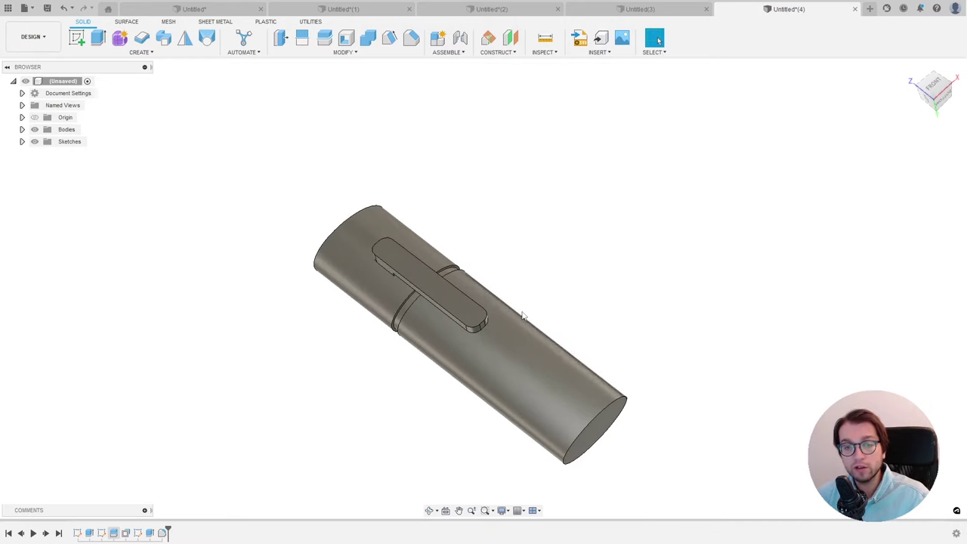
click(344, 52)
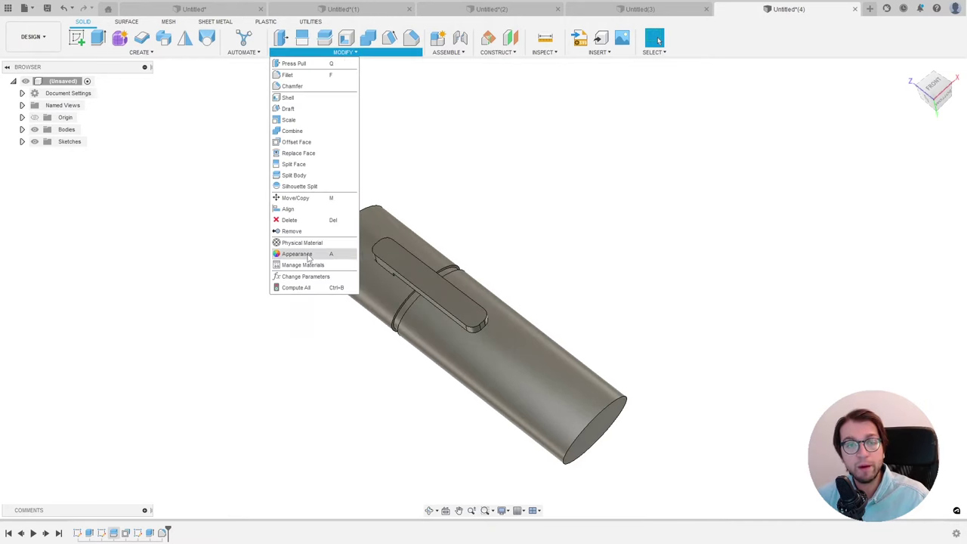
mouse_move(296, 254)
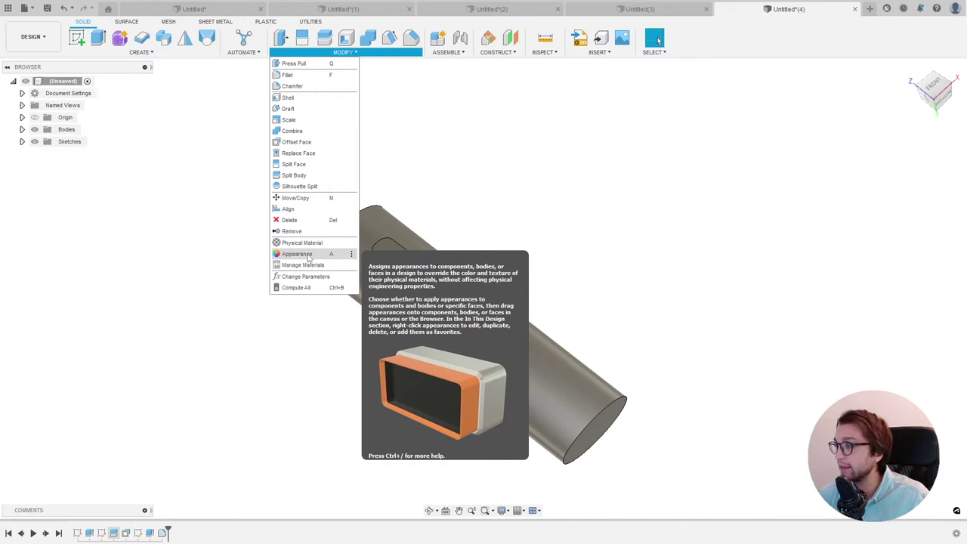
Step: Apply Enamel Glossy Green to the cylinder's upper section from the Appearance panel
click(308, 257)
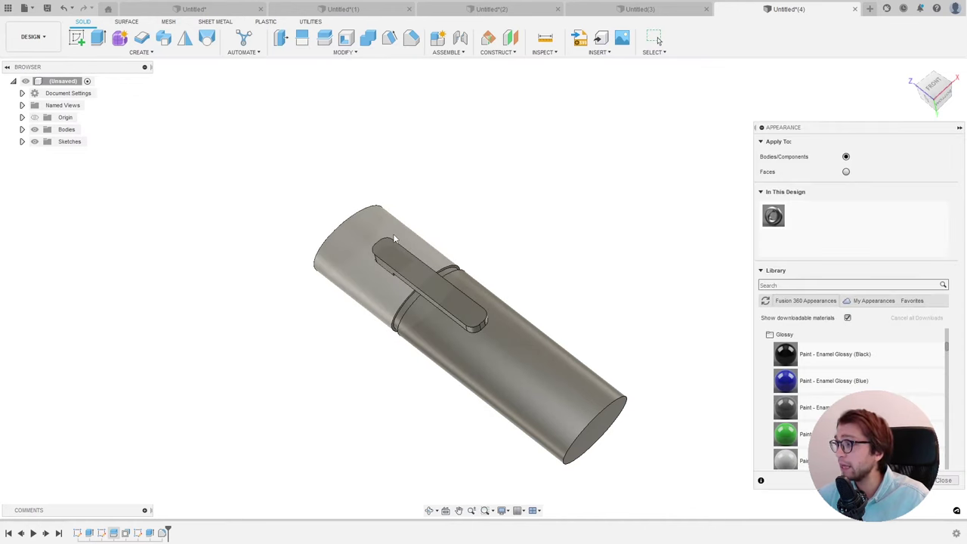
drag(897, 127, 745, 68)
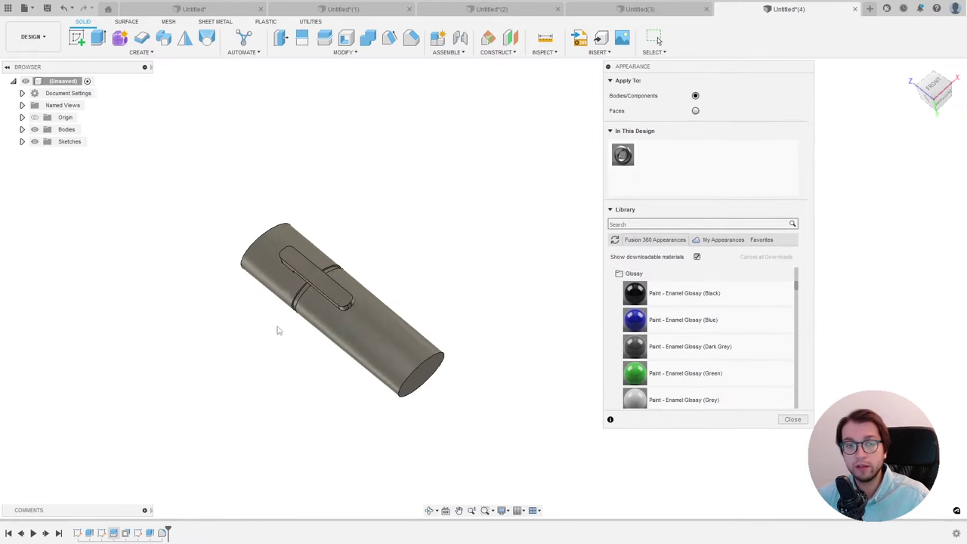
scroll(302, 321, up, 3)
scroll(643, 302, up, 3)
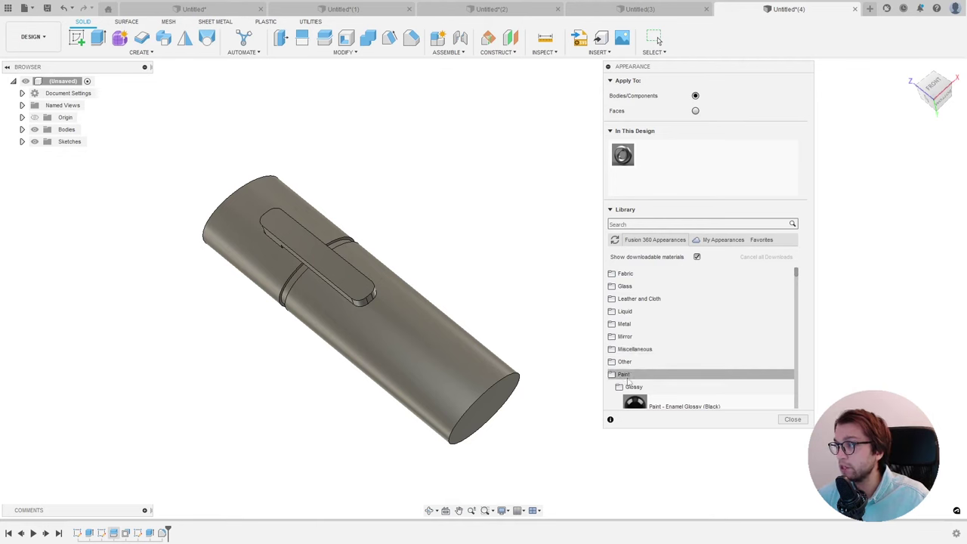
scroll(627, 387, down, 2)
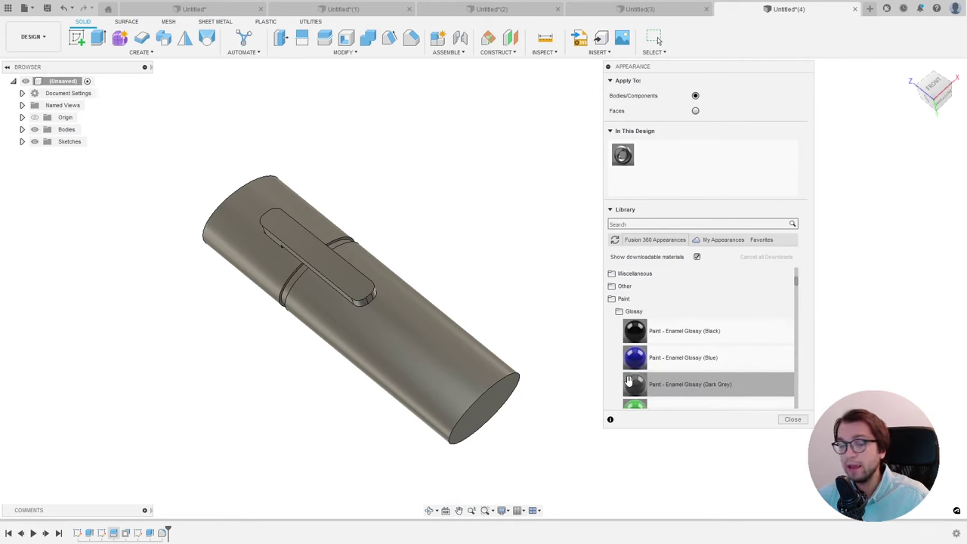
scroll(629, 380, down, 1)
drag(632, 378, 304, 212)
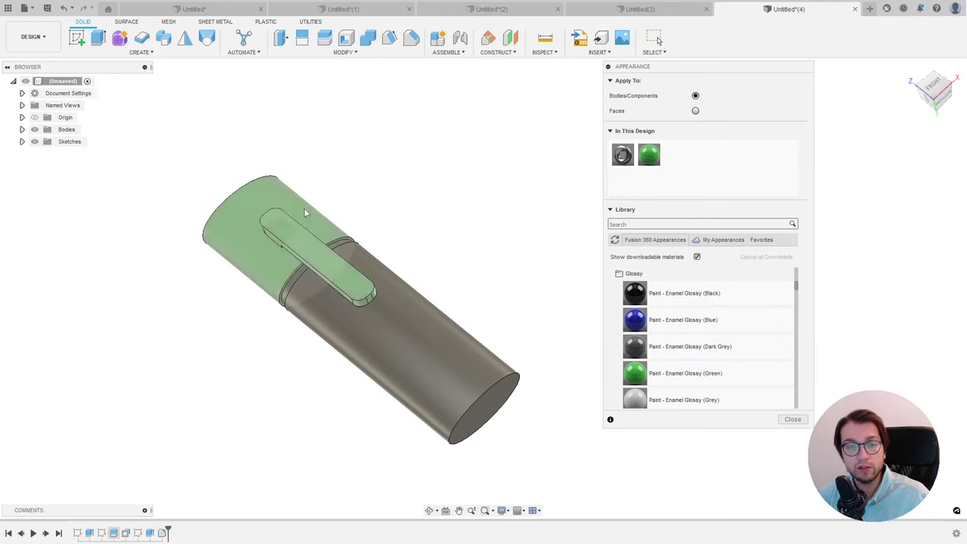
Step: Paint the lower section Enamel Glossy Black, reapply green on top, and close Appearance
drag(634, 401, 469, 359)
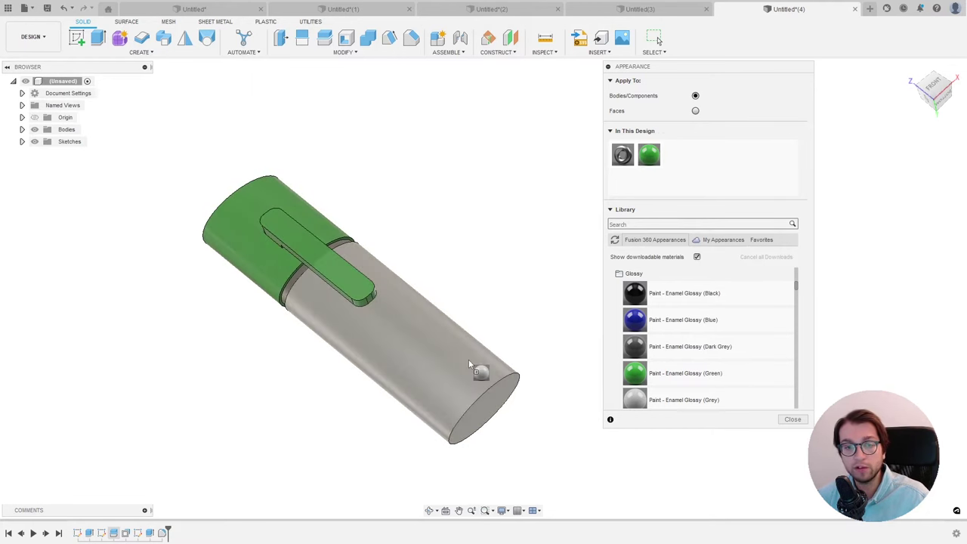
drag(635, 295, 453, 356)
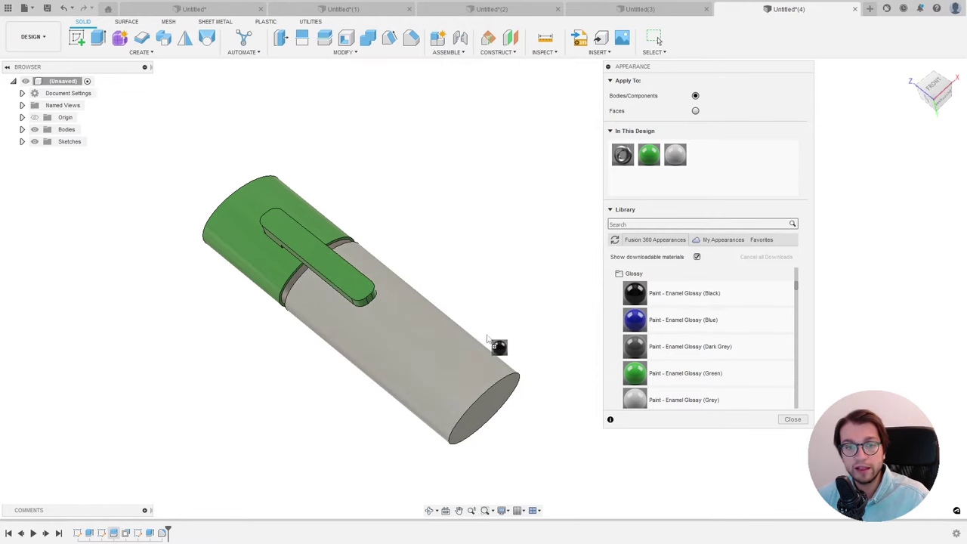
scroll(287, 257, up, 3)
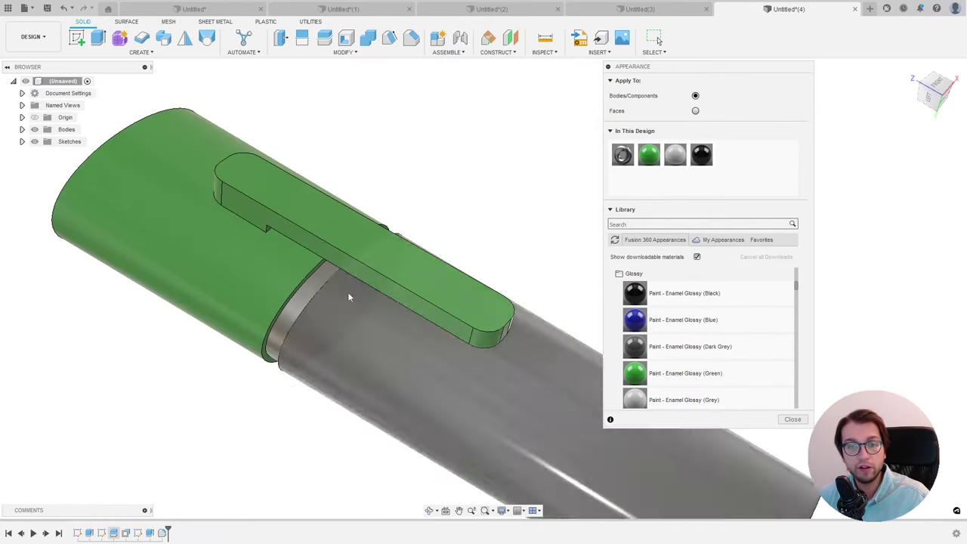
drag(635, 373, 297, 290)
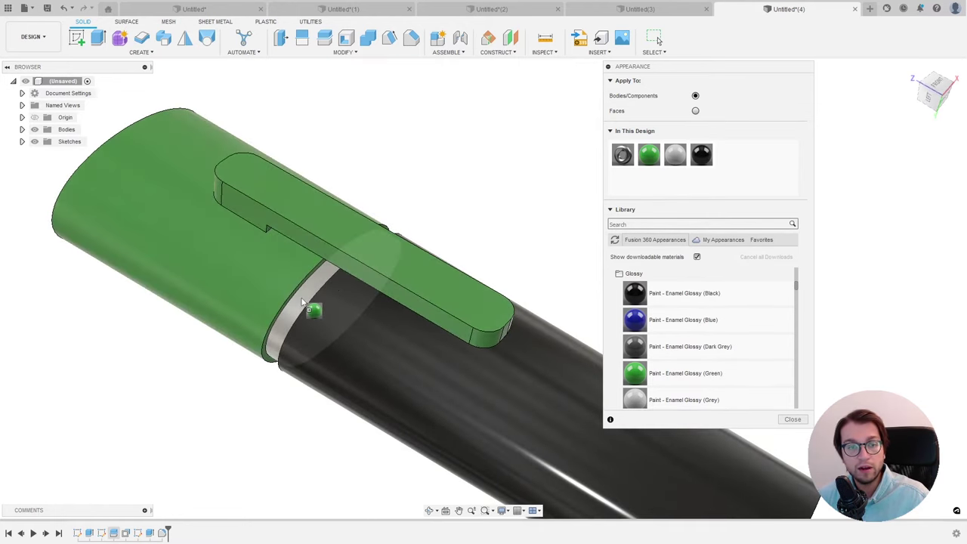
scroll(476, 230, down, 4)
mouse_move(475, 230)
shift+middle_down()
mouse_move(473, 144)
mouse_move(461, 254)
mouse_move(549, 242)
mouse_move(366, 271)
shift+middle_up()
click(793, 419)
scroll(507, 244, up, 4)
scroll(366, 271, up, 3)
Step: Edit the cup's Revolve1 feature, reducing the revolve angle to 285 degrees
shift+middle_drag(518, 275, 463, 354)
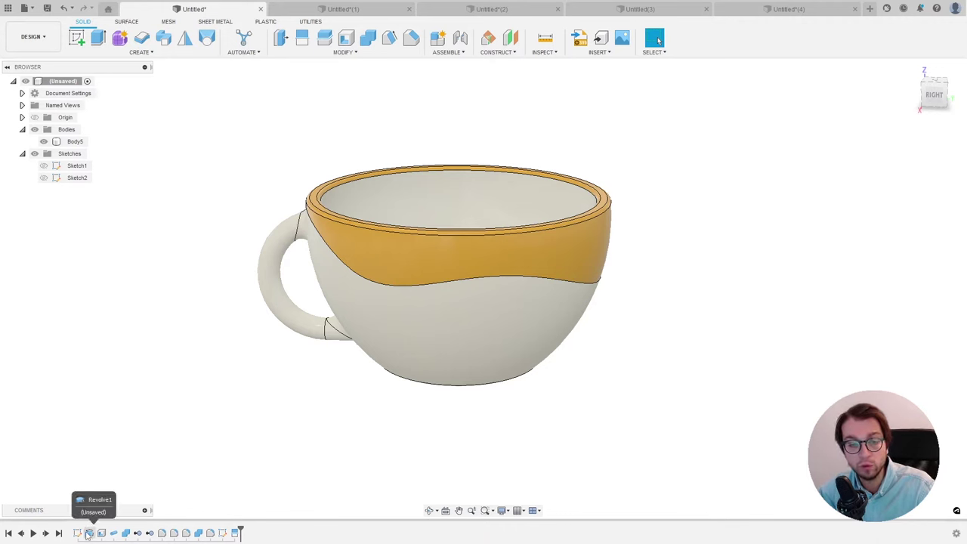
right_click(89, 533)
click(106, 429)
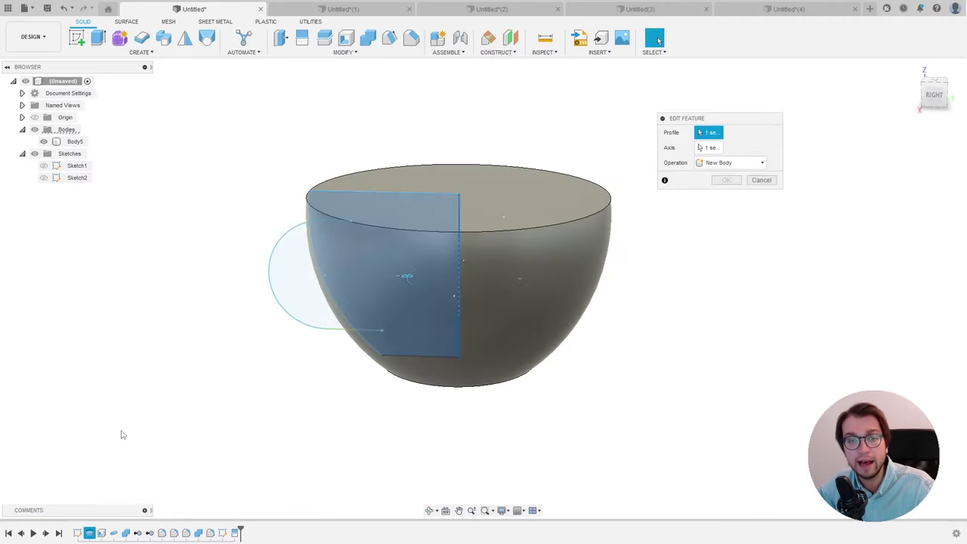
shift+middle_drag(429, 266, 405, 284)
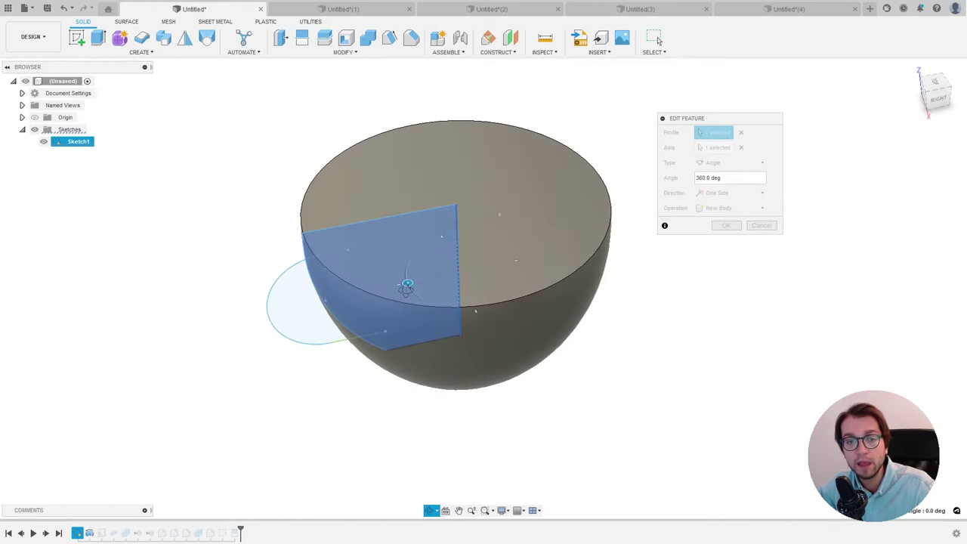
mouse_move(406, 284)
mouse_down()
mouse_move(394, 234)
mouse_move(391, 287)
mouse_up()
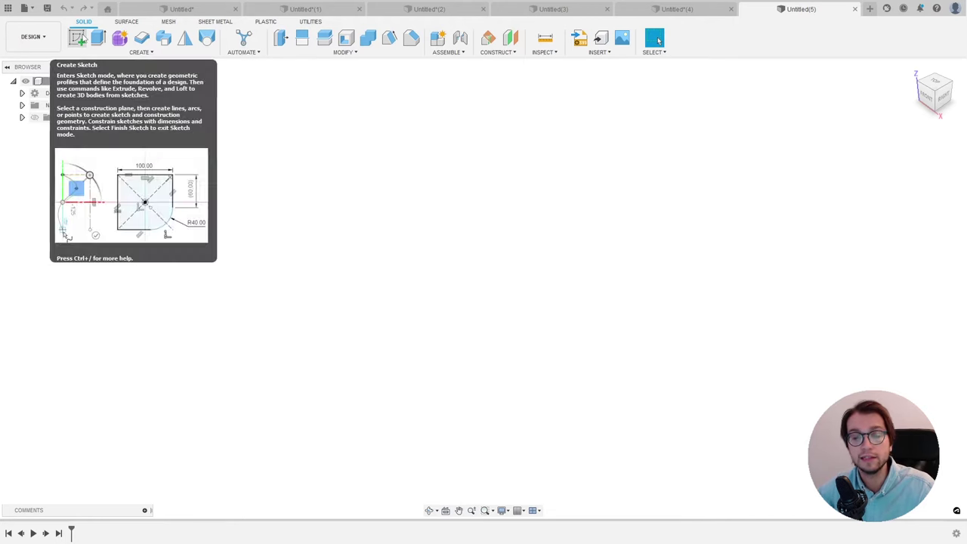
Step: Start a new sketch on the front origin plane, viewed from FRONT
click(79, 37)
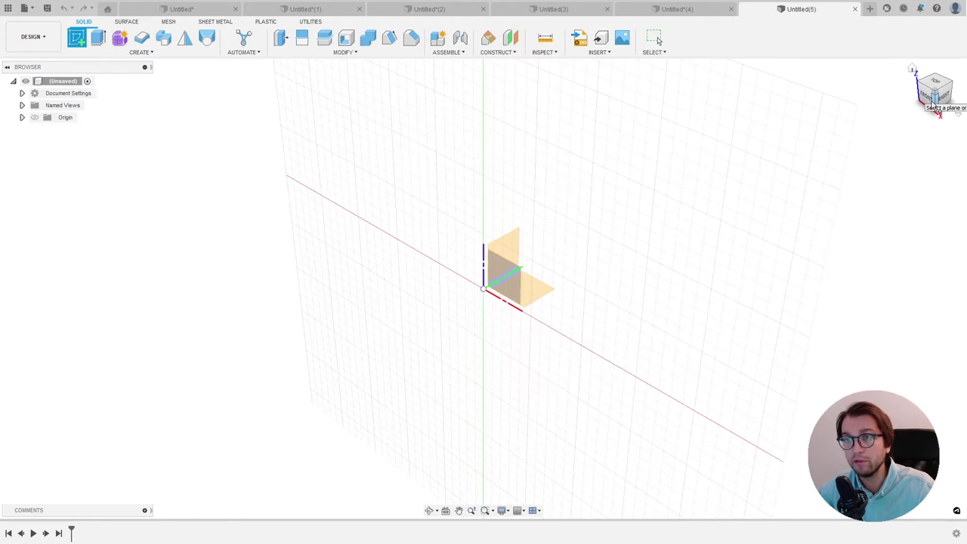
click(927, 102)
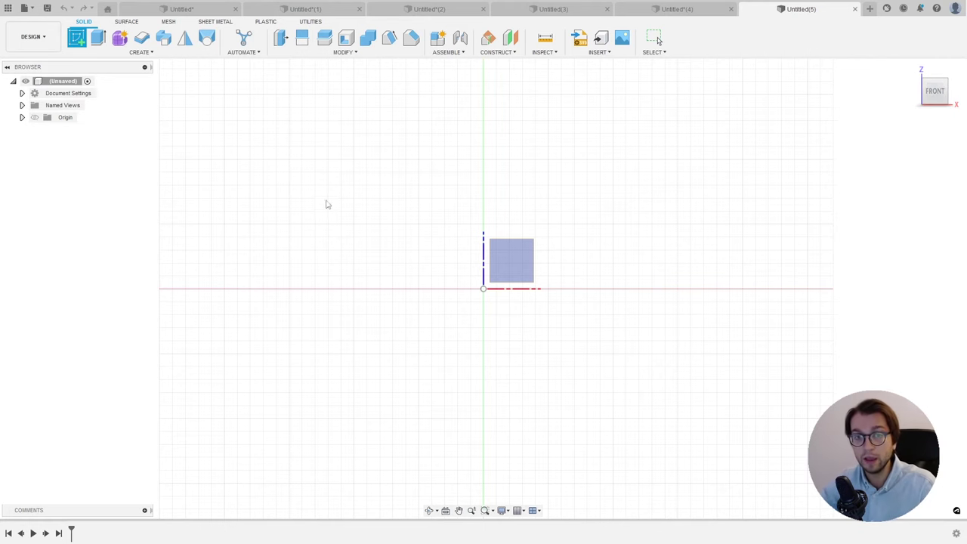
click(518, 273)
click(517, 271)
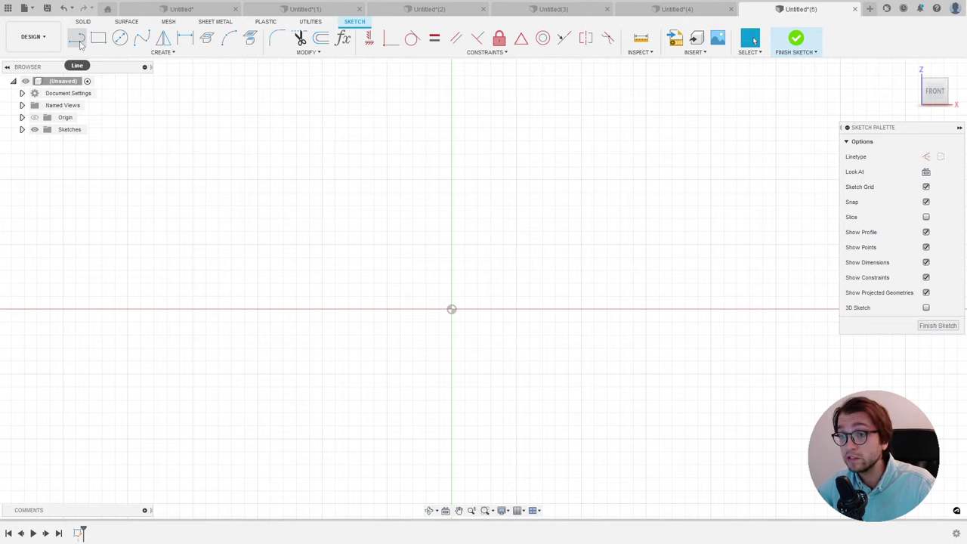
mouse_move(77, 39)
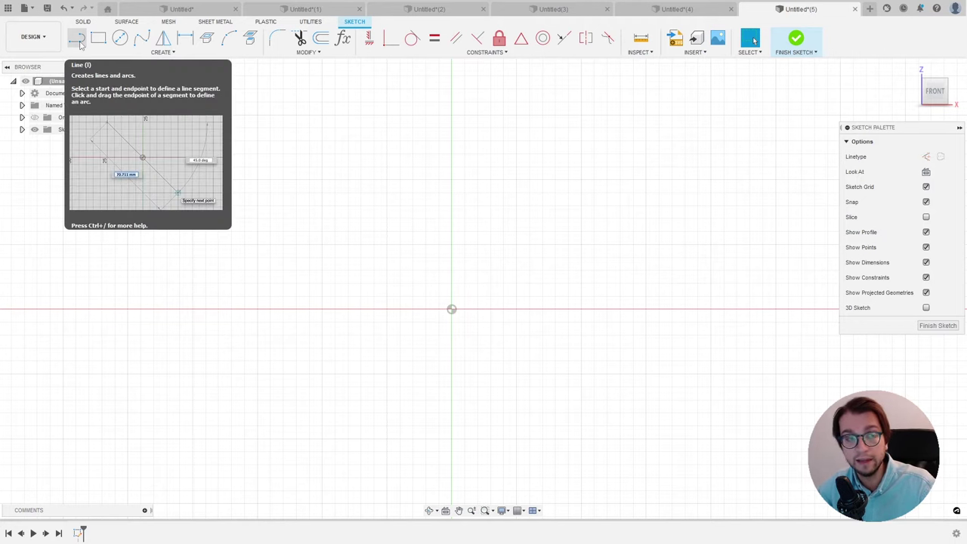
Step: Draw a tall vertical line up from the origin
click(77, 40)
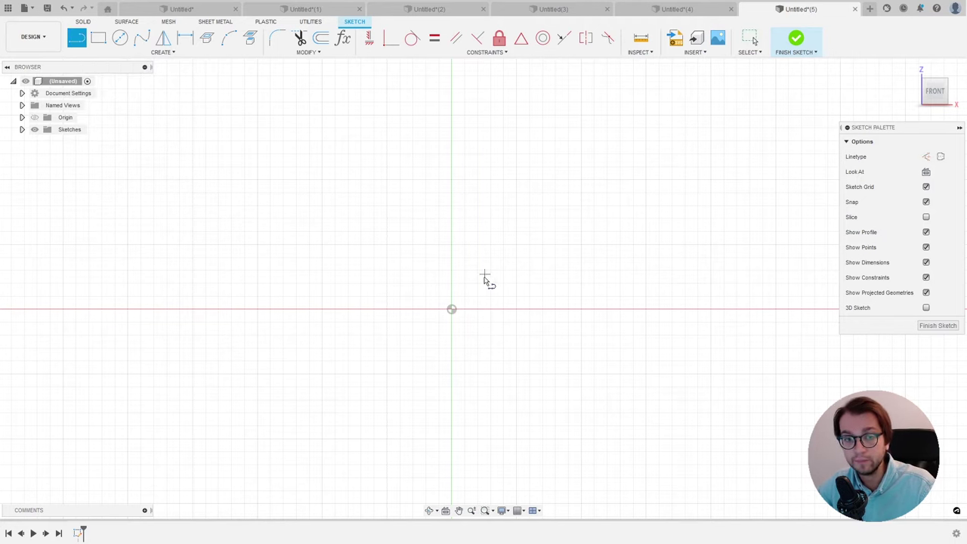
click(451, 310)
scroll(451, 200, down, 2)
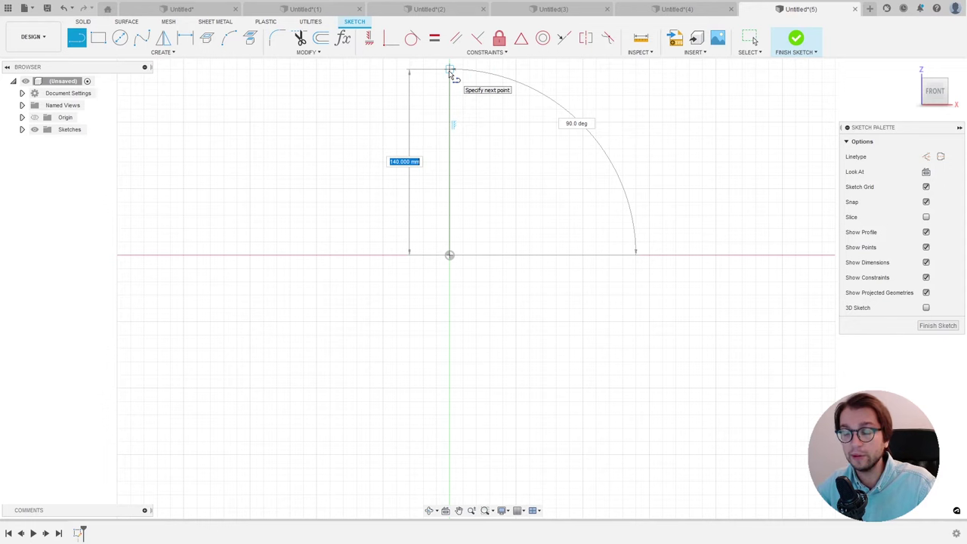
click(450, 70)
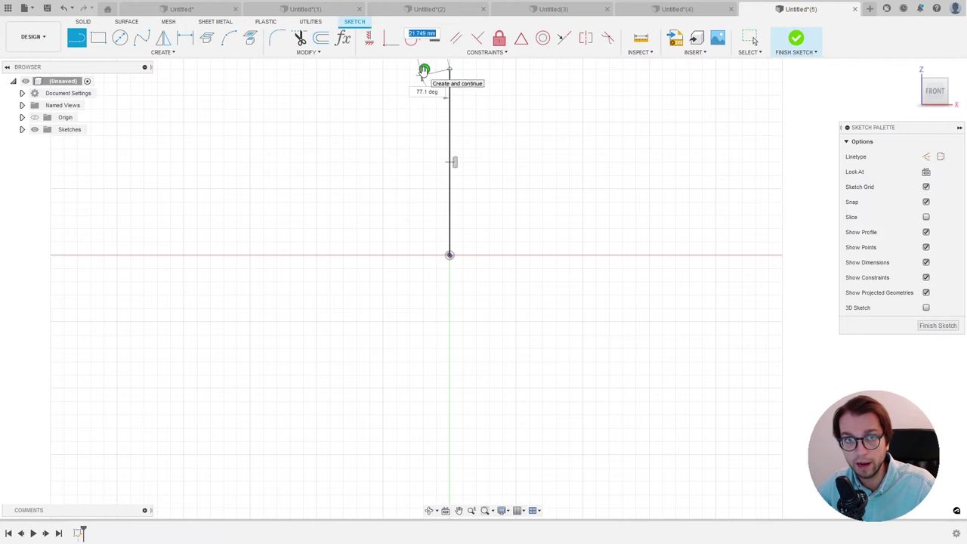
key(Escape)
Step: Draw a 25 mm horizontal base line left of the origin
middle_drag(450, 201, 506, 272)
key(l)
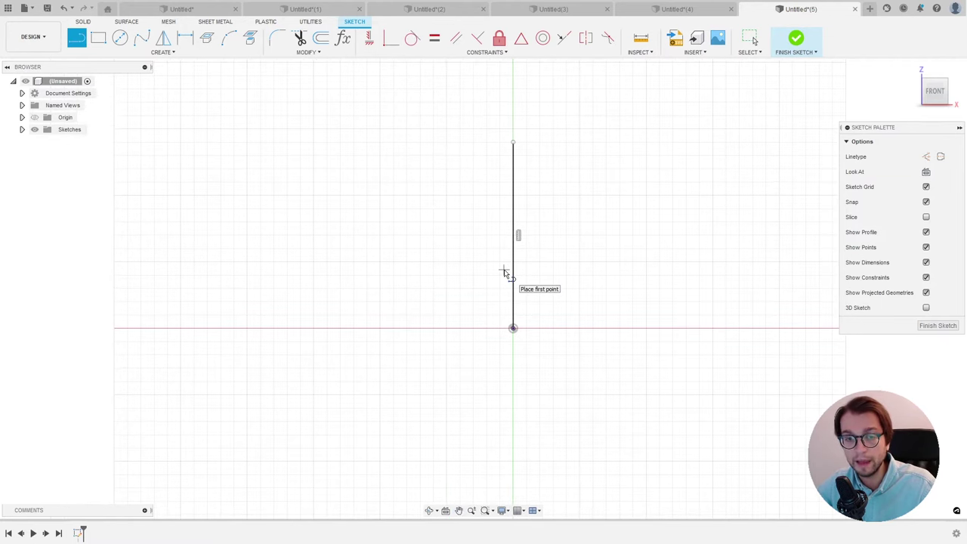
scroll(511, 332, up, 2)
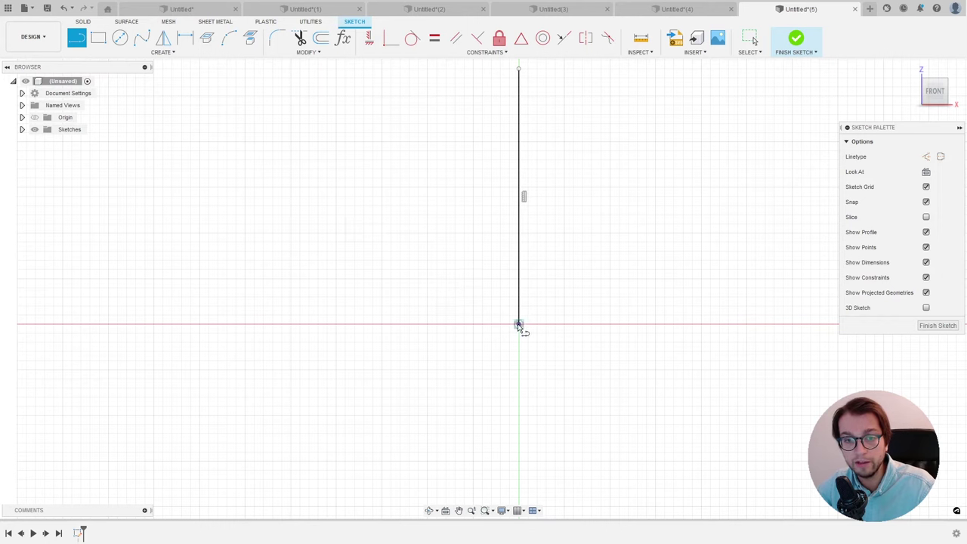
click(519, 325)
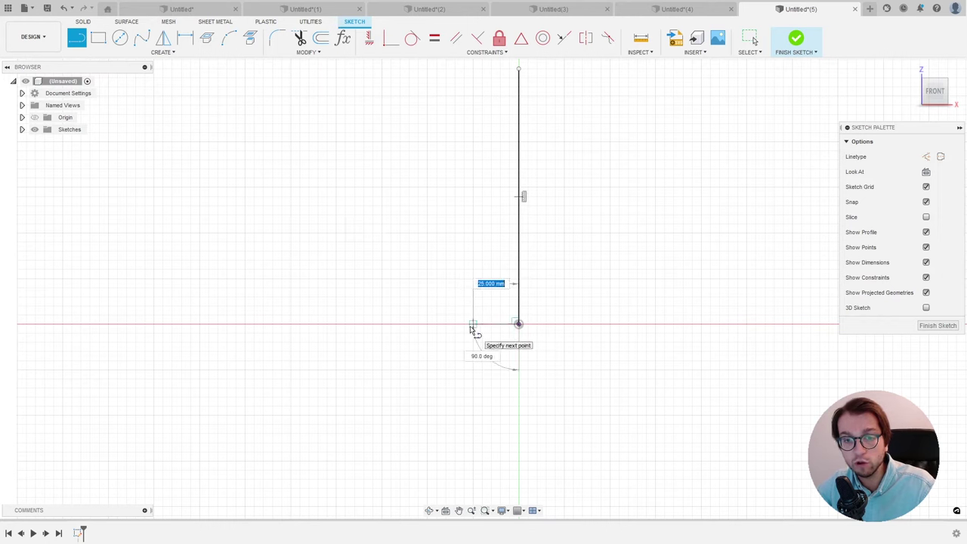
click(464, 324)
key(Escape)
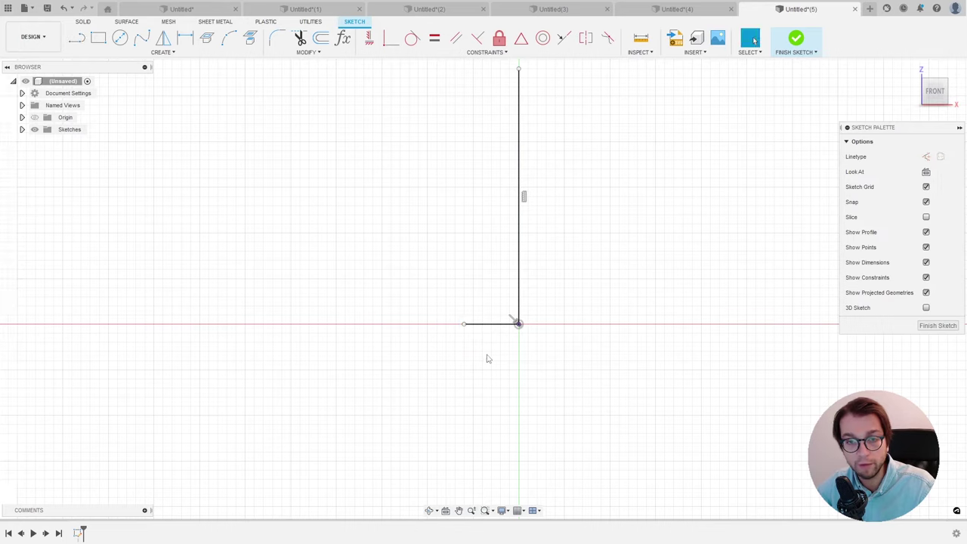
scroll(488, 359, down, 2)
Step: Draw the 120 mm top line running left from the vertical line's top end
click(76, 37)
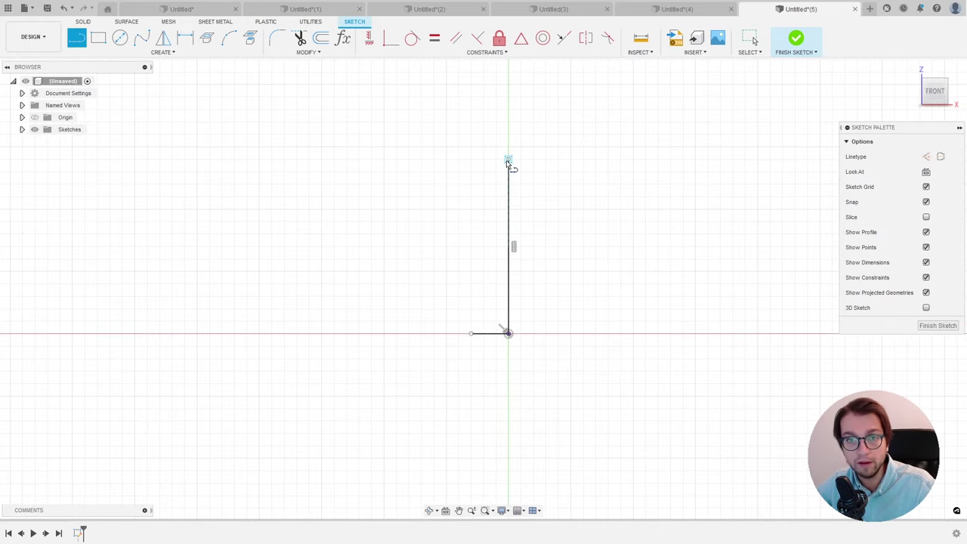
drag(508, 162, 368, 165)
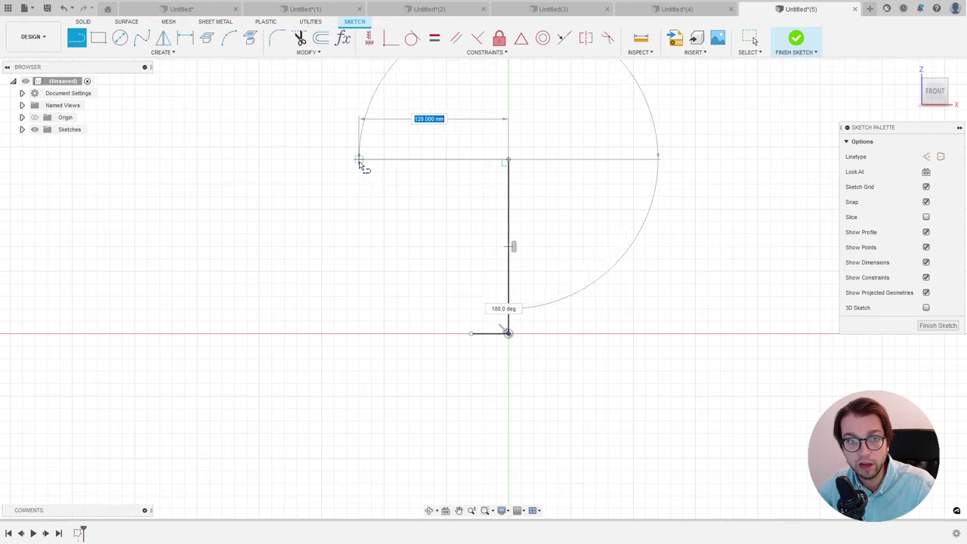
drag(367, 165, 359, 163)
click(360, 161)
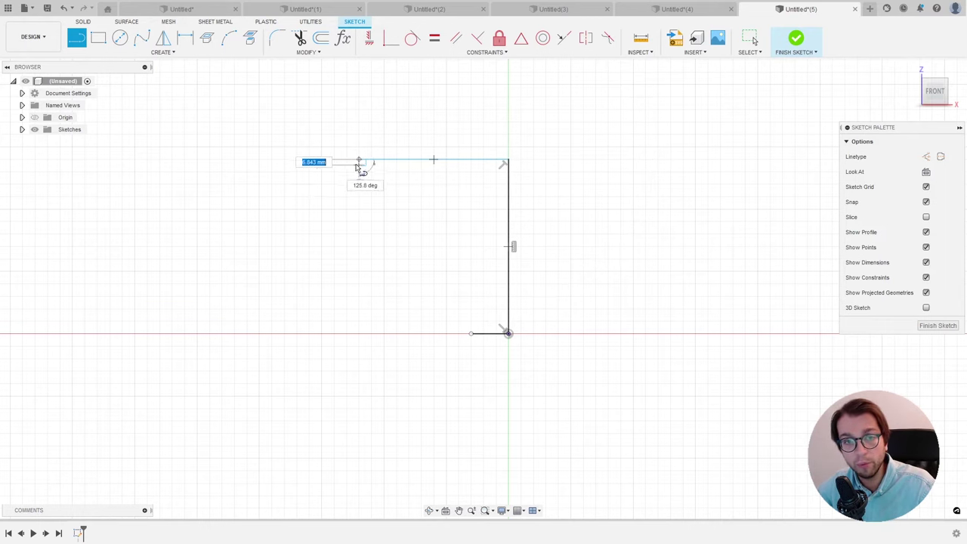
mouse_move(361, 163)
mouse_down()
mouse_move(447, 323)
mouse_move(363, 198)
mouse_up()
scroll(363, 197, up, 2)
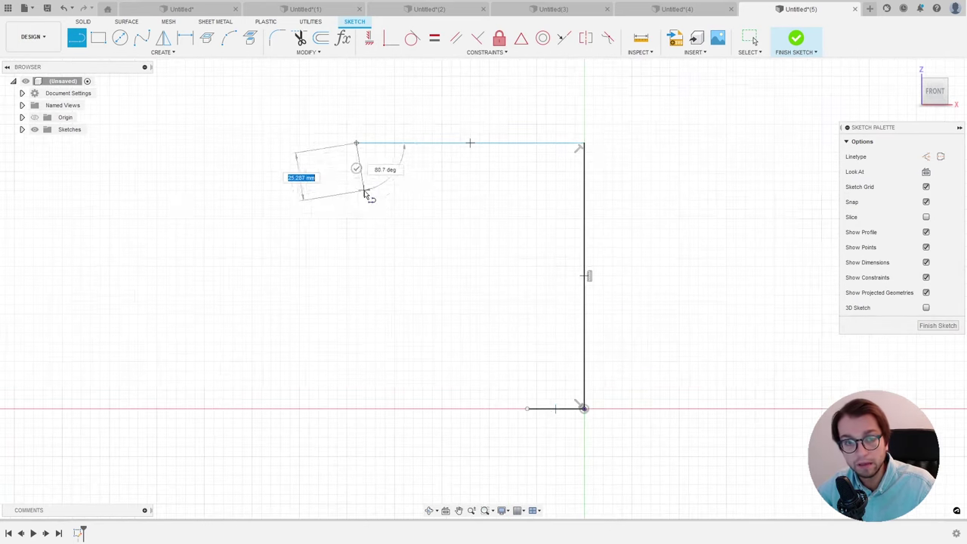
scroll(359, 203, down, 1)
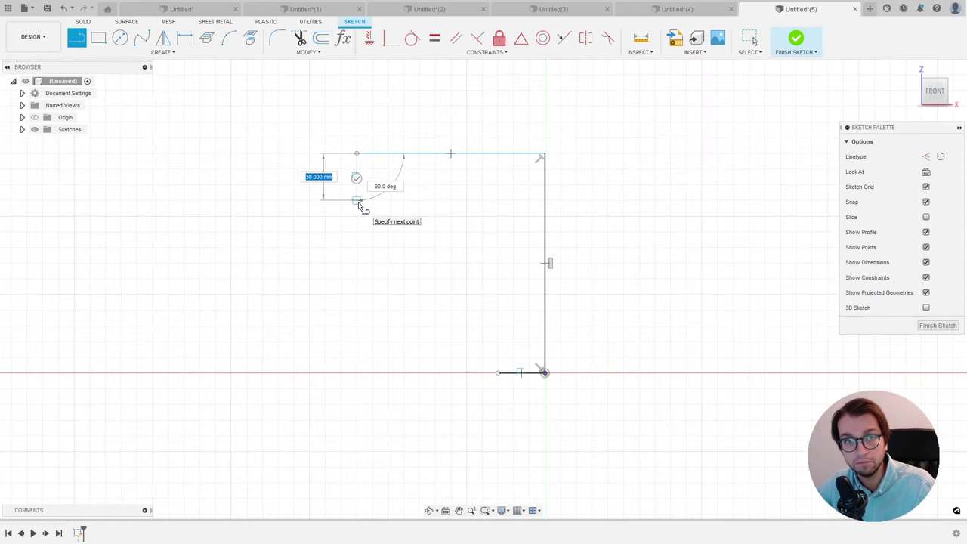
key(Escape)
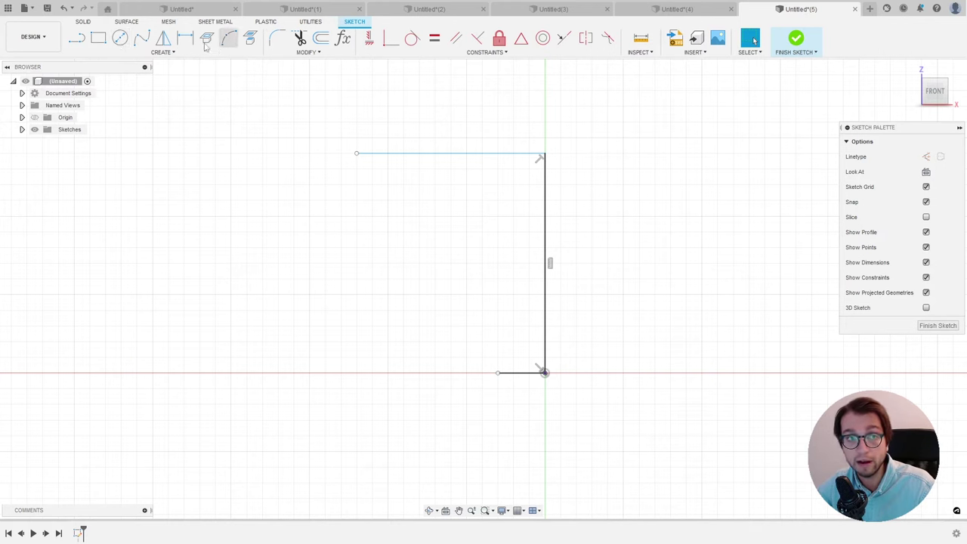
Step: Draw a 3-point arc from the top line's left end to the base line's end, closing the quarter-round profile
click(177, 53)
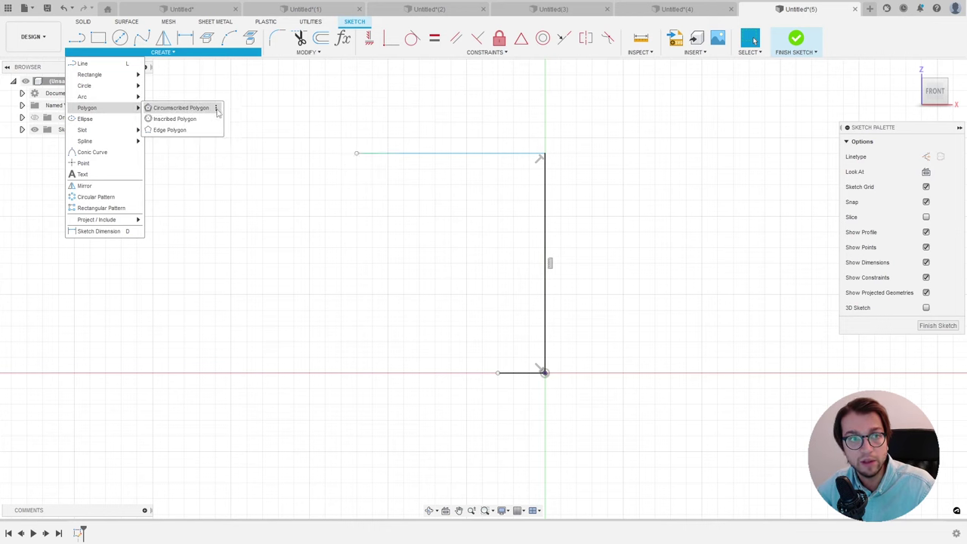
click(216, 110)
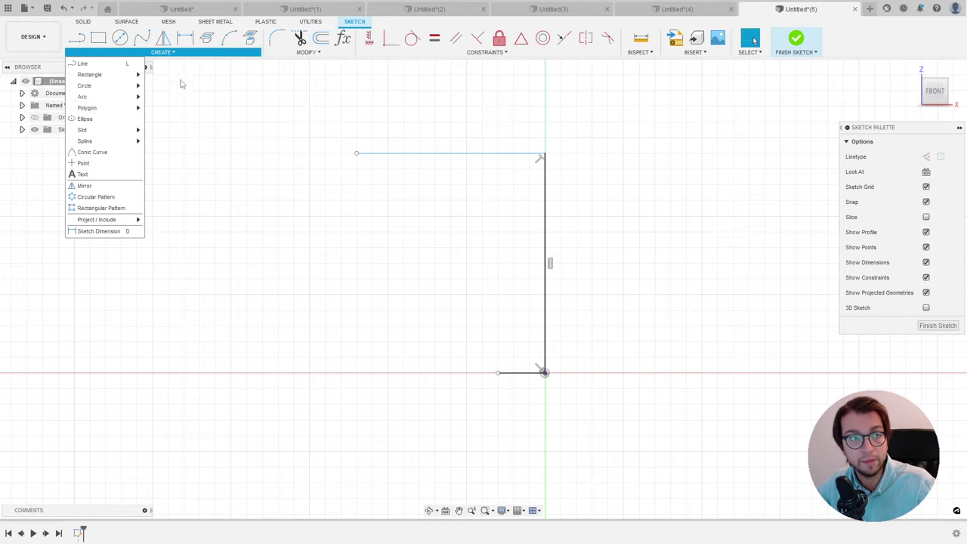
mouse_move(82, 97)
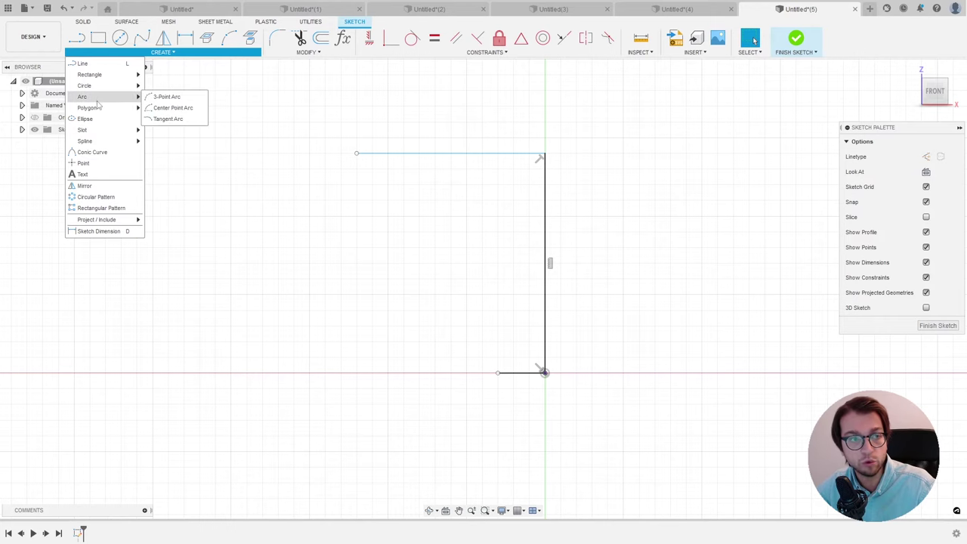
click(164, 98)
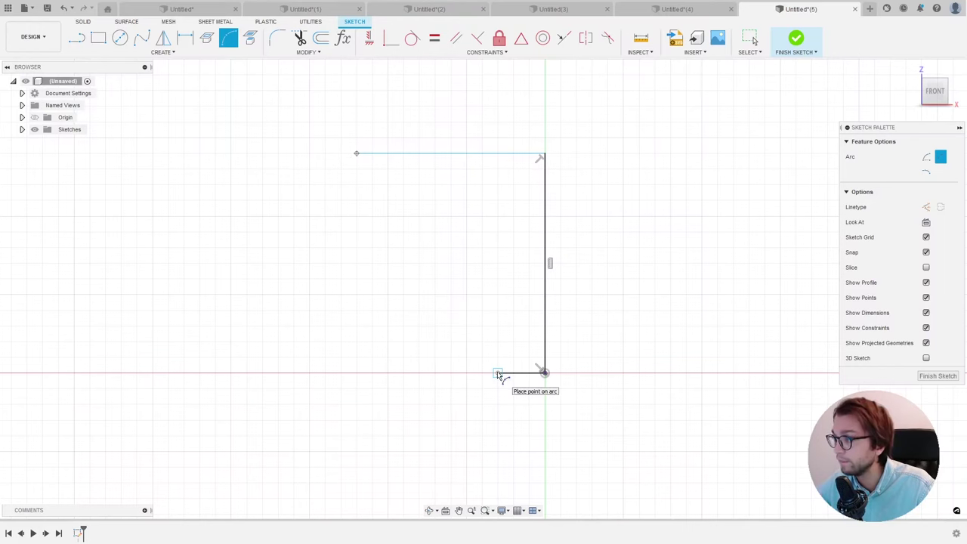
click(497, 373)
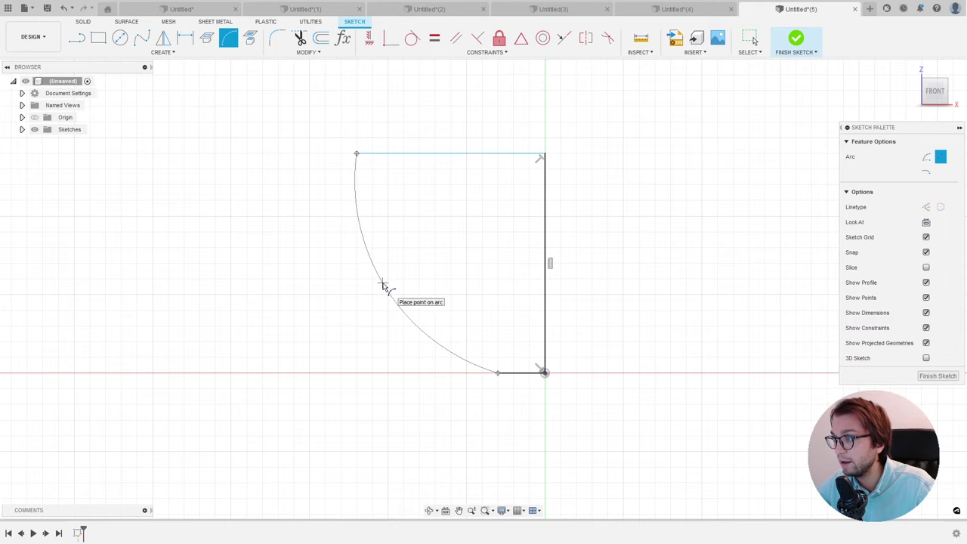
click(383, 286)
scroll(383, 286, up, 2)
scroll(477, 320, down, 3)
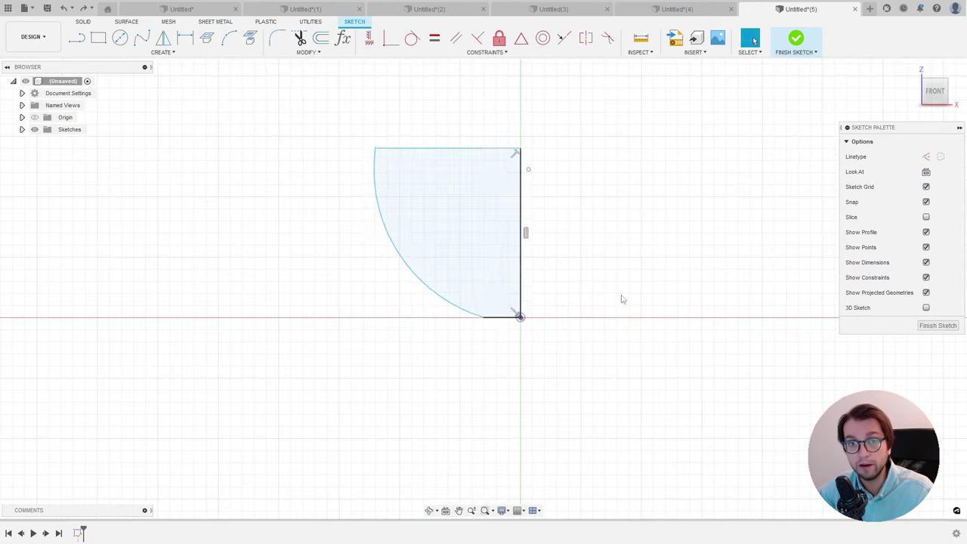
scroll(456, 195, up, 2)
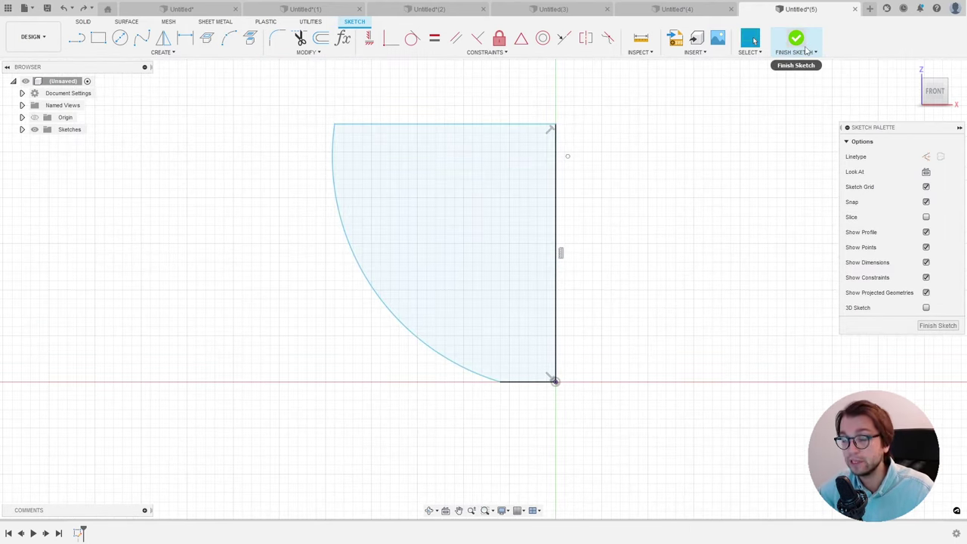
Step: Finish the sketch and revolve the quarter-round profile 360° around its vertical edge
click(807, 50)
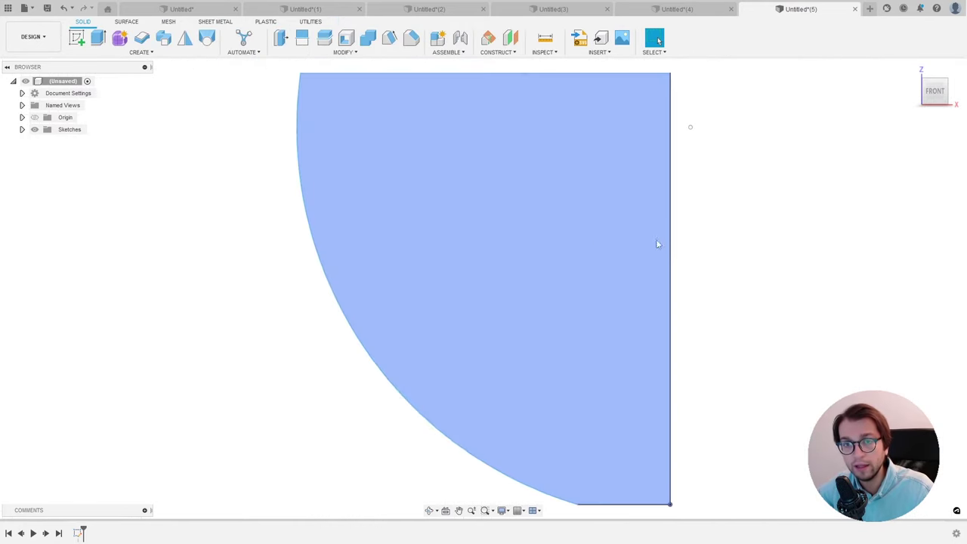
scroll(535, 229, down, 2)
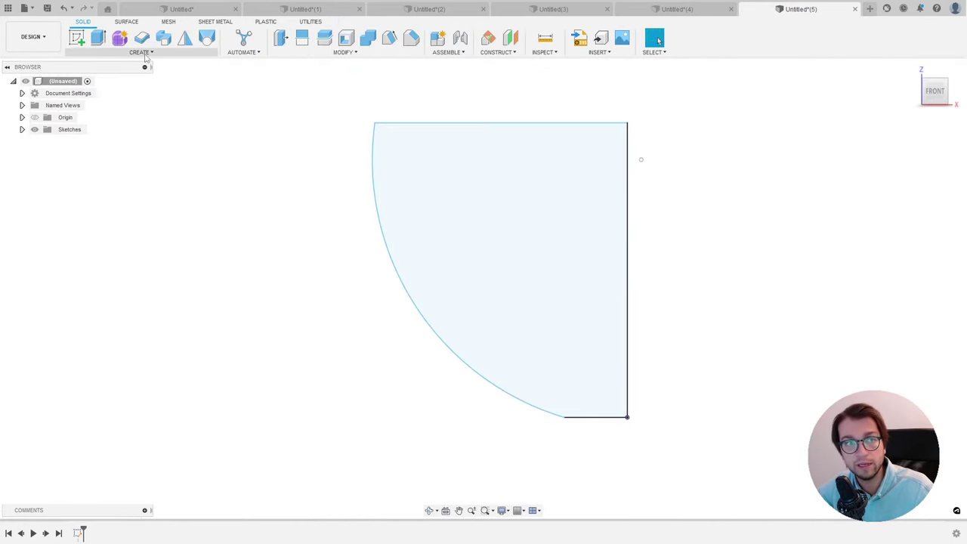
click(145, 54)
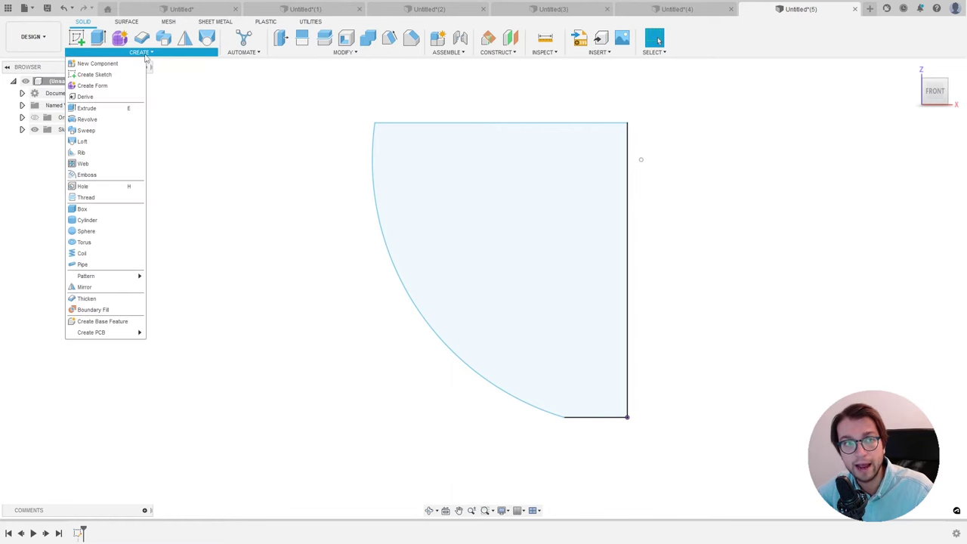
click(87, 120)
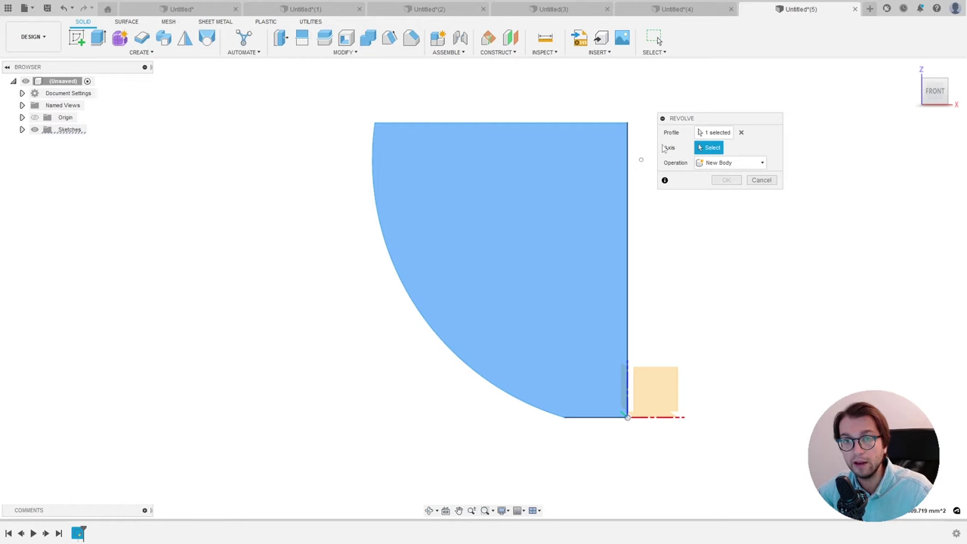
scroll(273, 304, down, 2)
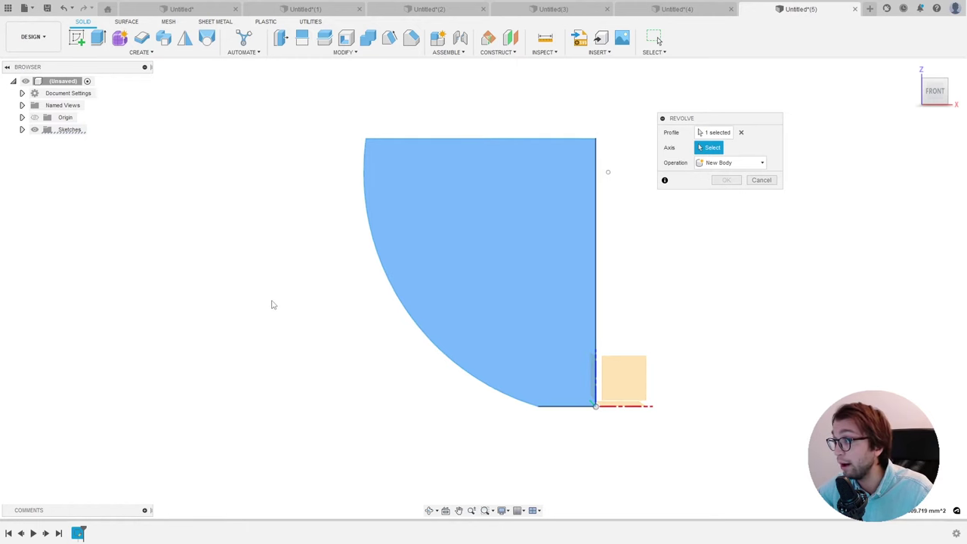
click(540, 224)
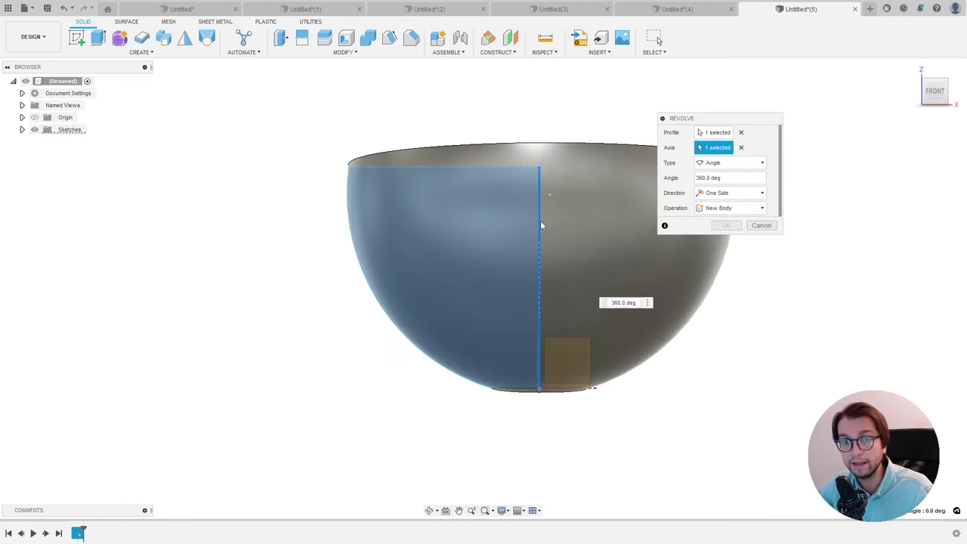
scroll(370, 225, down, 1)
shift+middle_drag(486, 229, 482, 257)
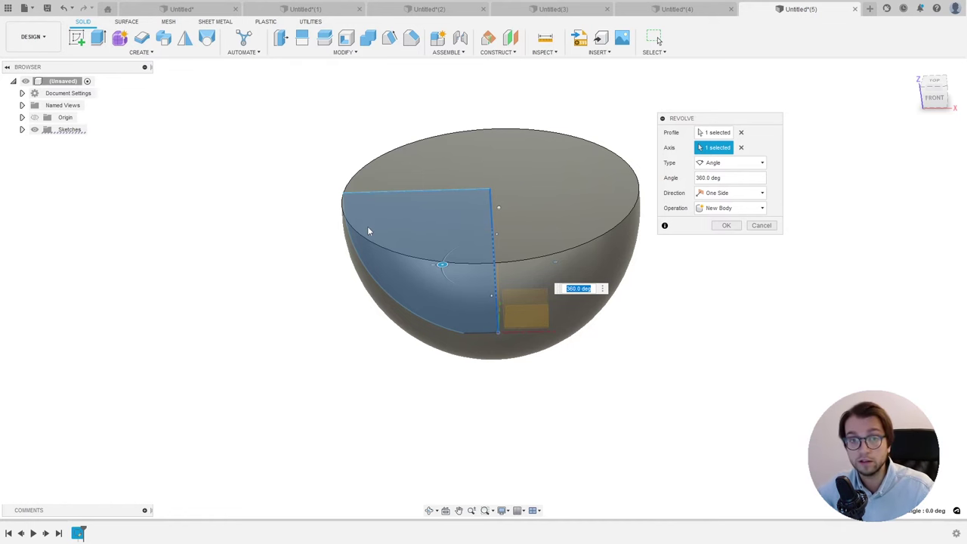
Step: Confirm the revolve, then shell the solid from its flat top face with 10 mm inside thickness
click(727, 225)
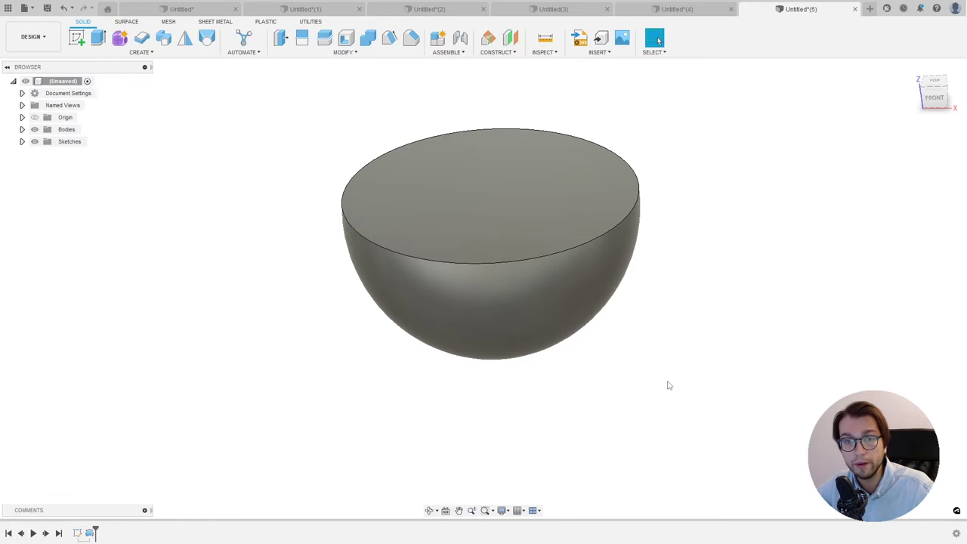
mouse_move(486, 371)
shift+middle_down()
mouse_move(506, 325)
mouse_move(499, 242)
shift+middle_up()
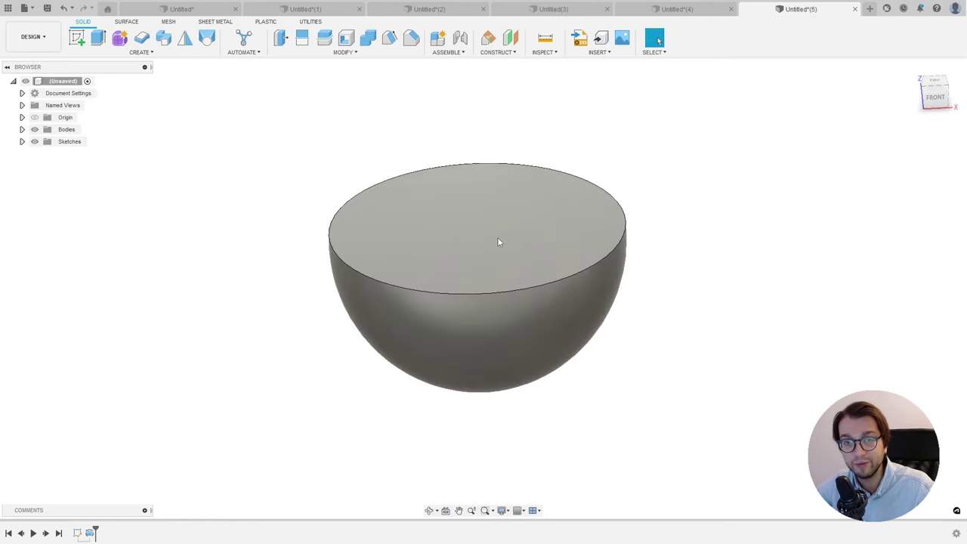
click(342, 52)
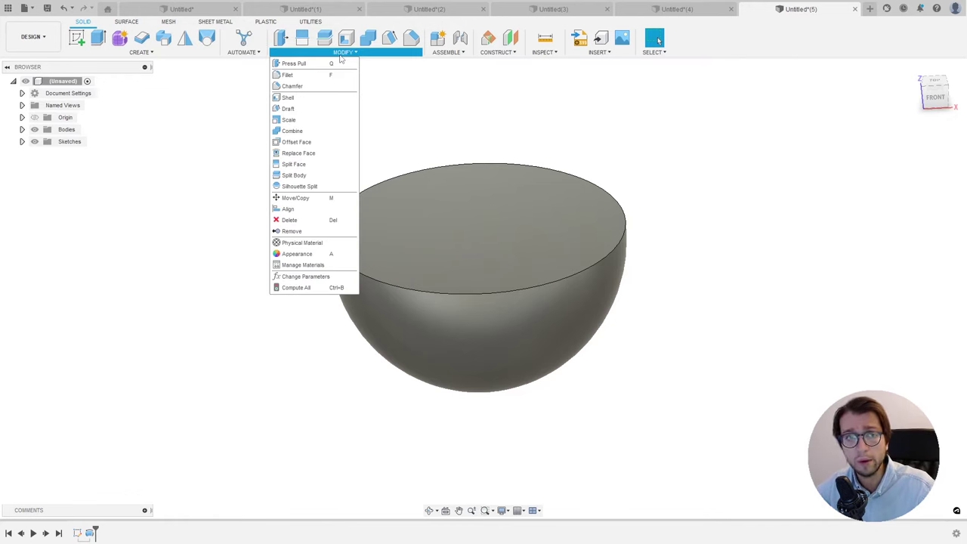
click(289, 97)
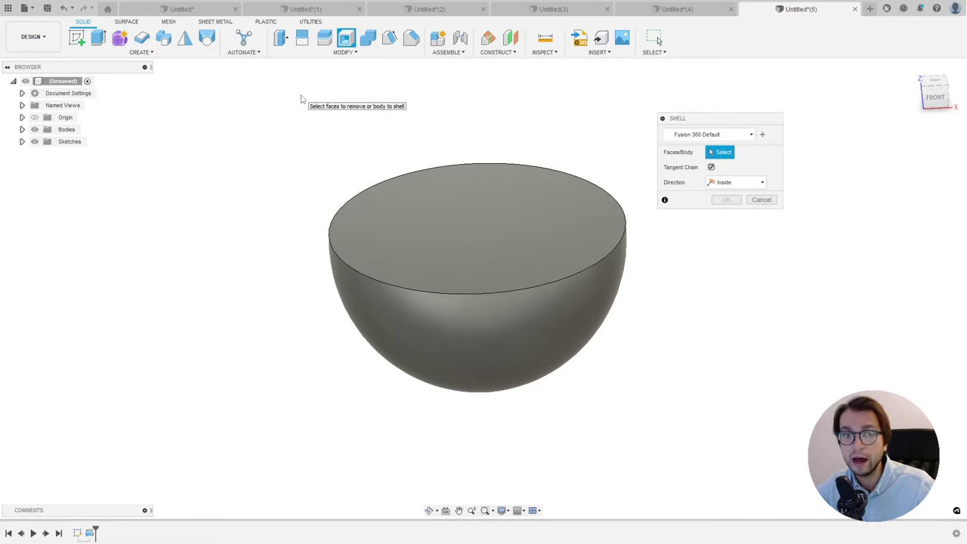
click(508, 241)
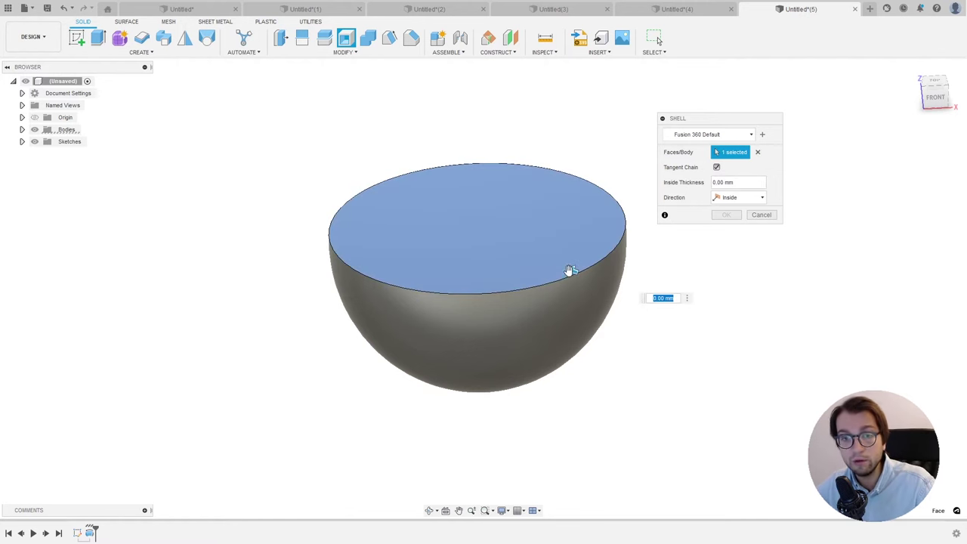
mouse_move(569, 271)
mouse_down()
mouse_move(563, 266)
mouse_move(563, 301)
mouse_move(486, 244)
mouse_move(557, 316)
mouse_up()
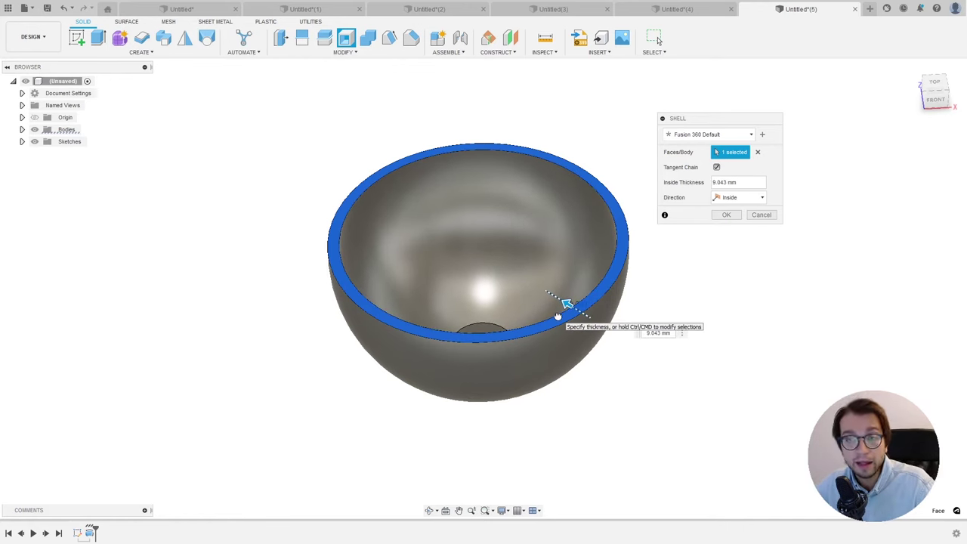
drag(557, 316, 556, 316)
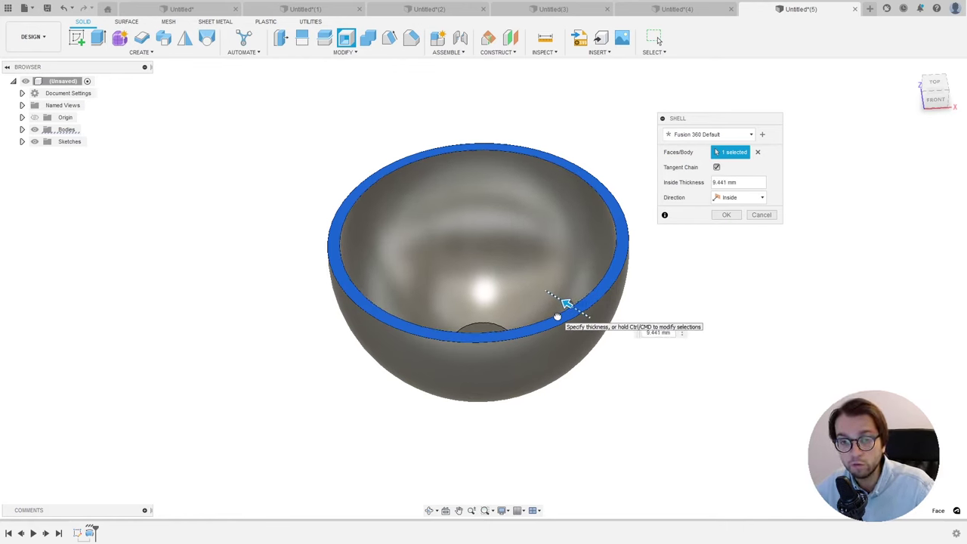
click(557, 316)
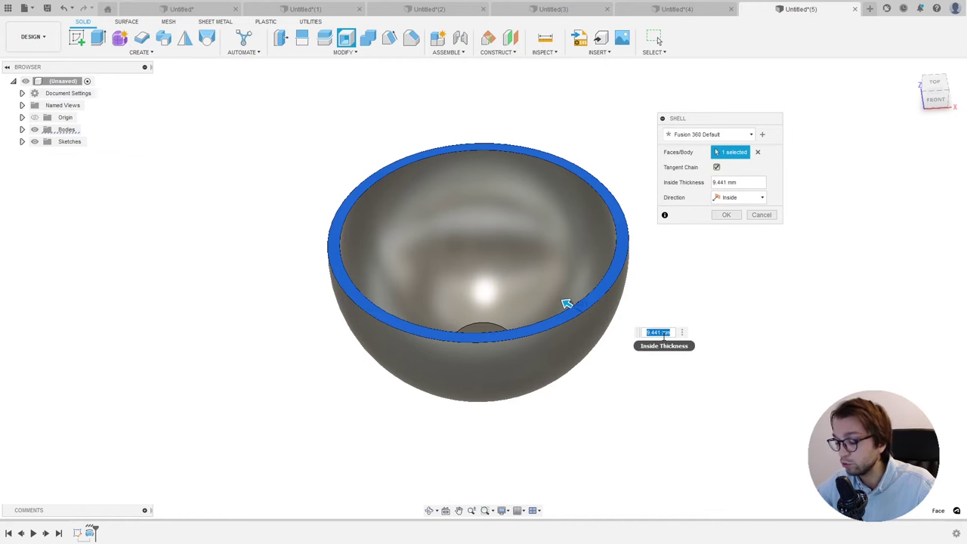
text(10)
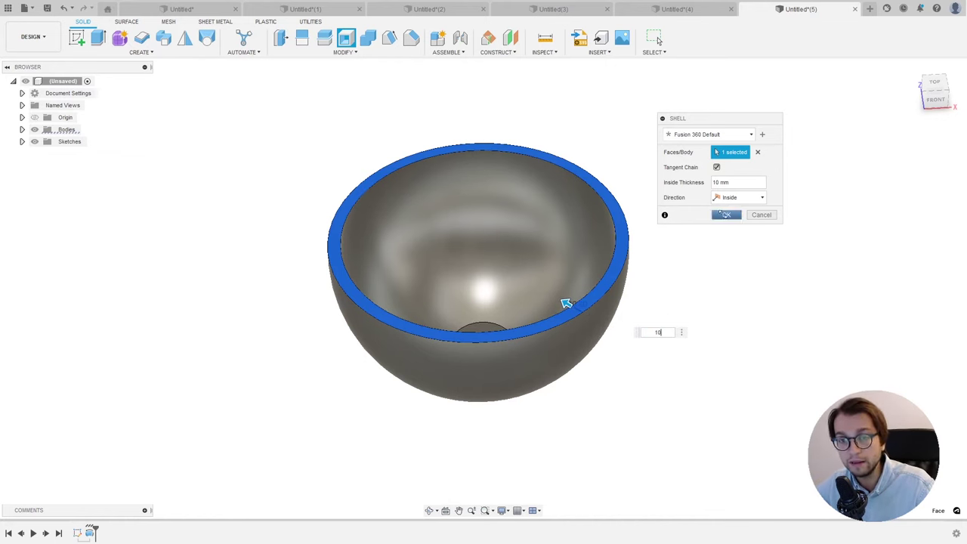
click(724, 214)
mouse_move(548, 315)
shift+middle_down()
mouse_move(543, 241)
mouse_move(532, 274)
mouse_move(552, 265)
mouse_move(546, 290)
shift+middle_up()
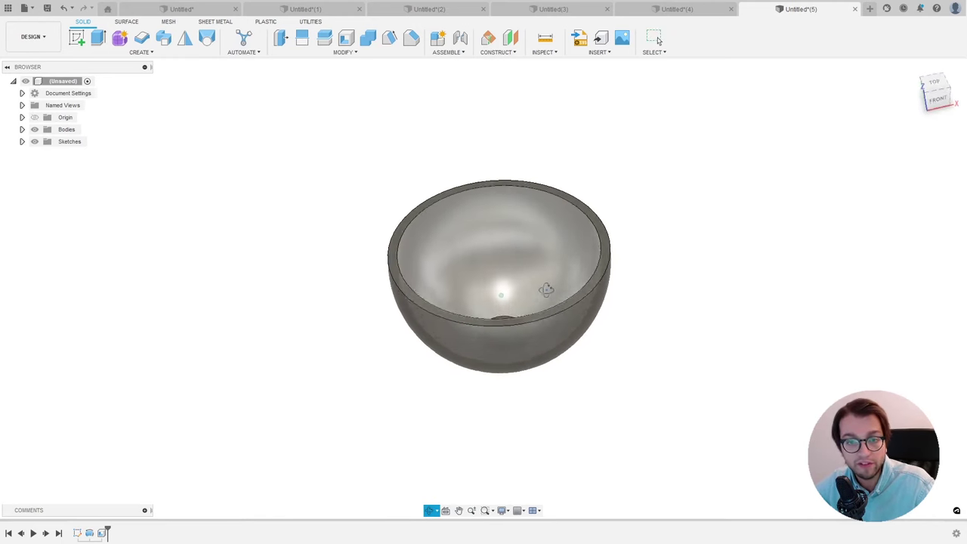
key(Escape)
Step: Start a new sketch on the front plane from the straight front view
click(937, 99)
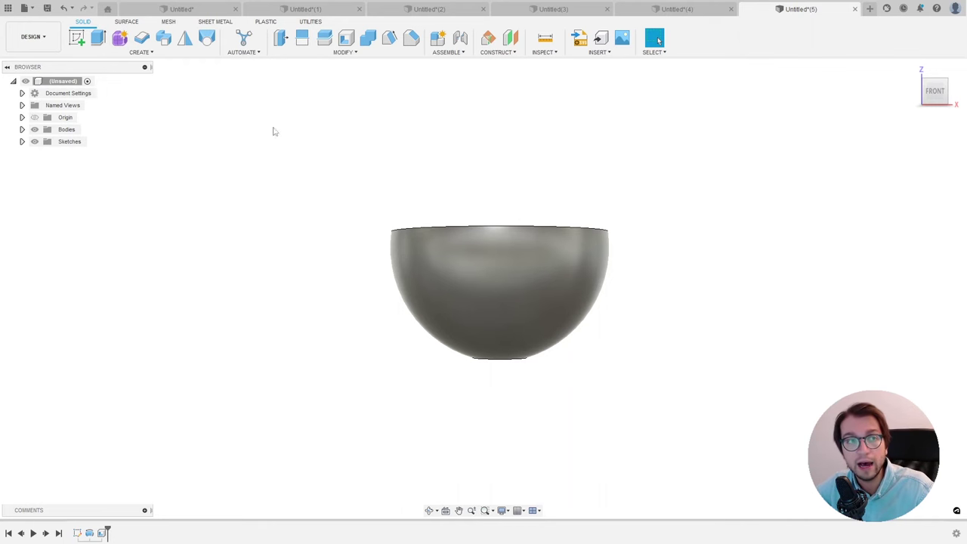
click(83, 42)
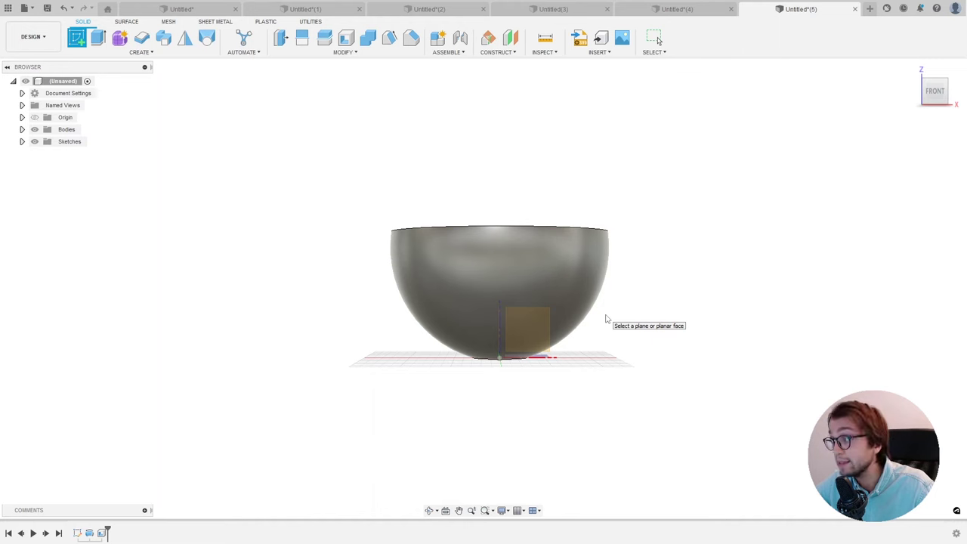
shift+middle_drag(596, 315, 529, 326)
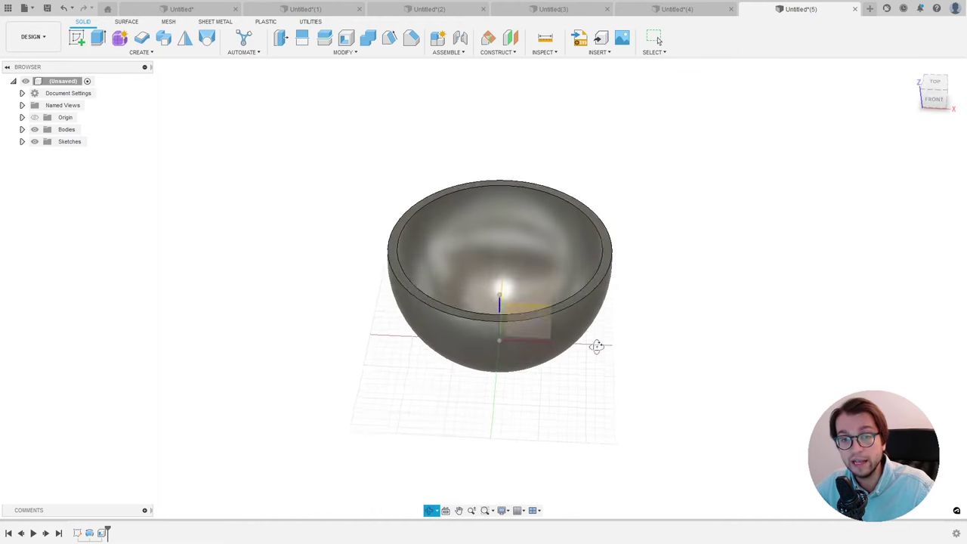
scroll(529, 327, up, 3)
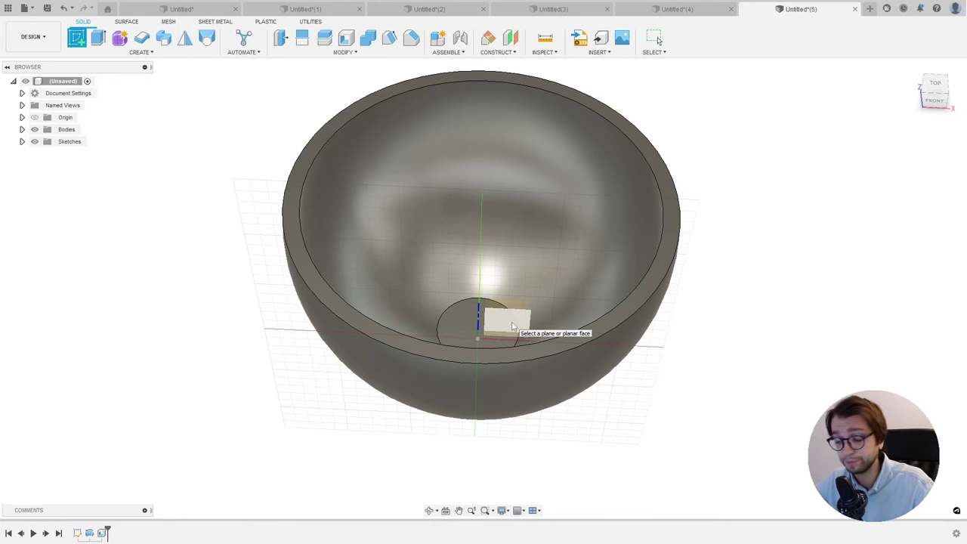
click(937, 98)
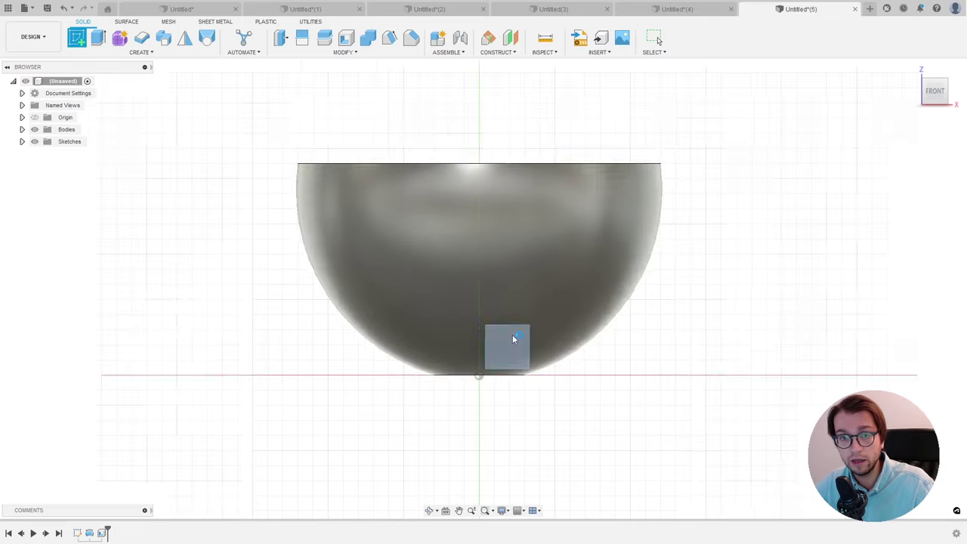
click(512, 335)
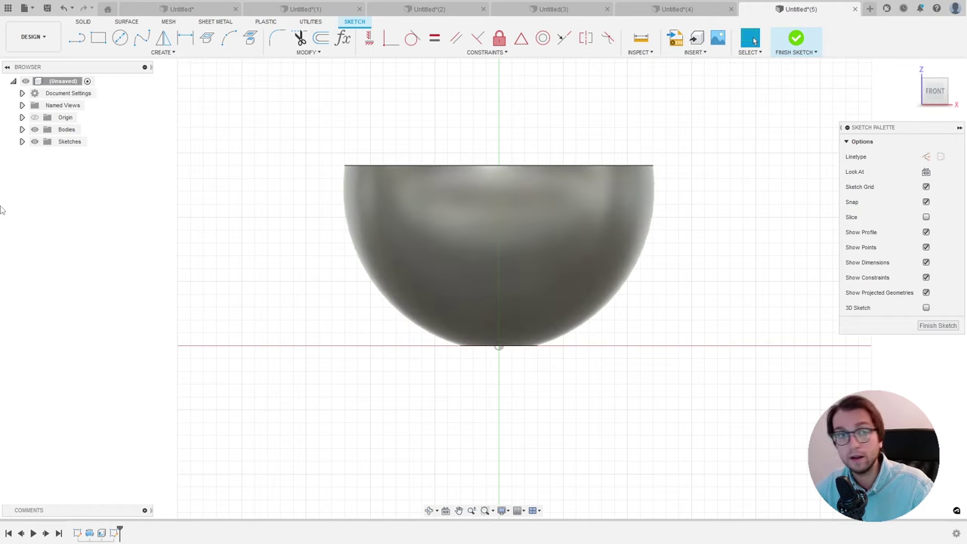
Step: Draw two horizontal lines leftward out of the bowl, shorten them, and select their left endpoints
click(77, 38)
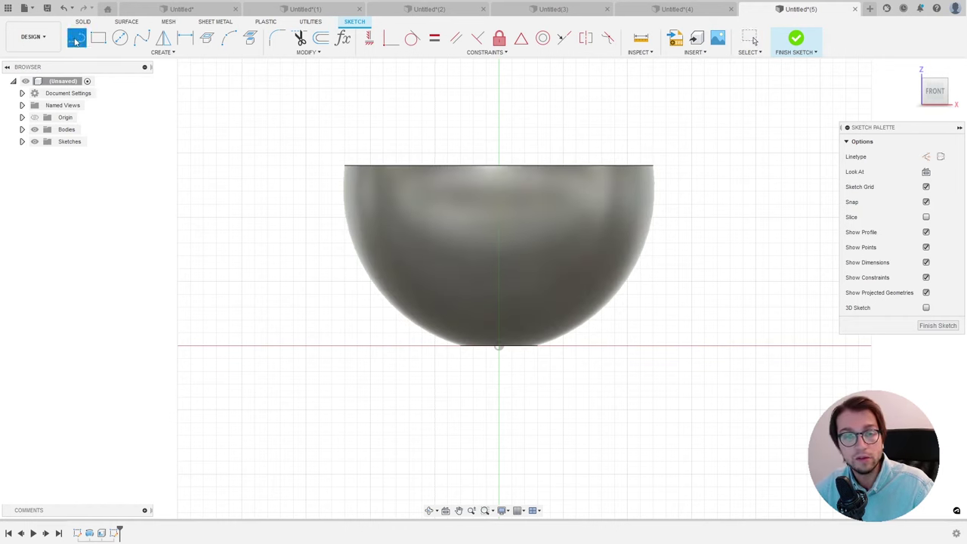
drag(405, 215, 301, 220)
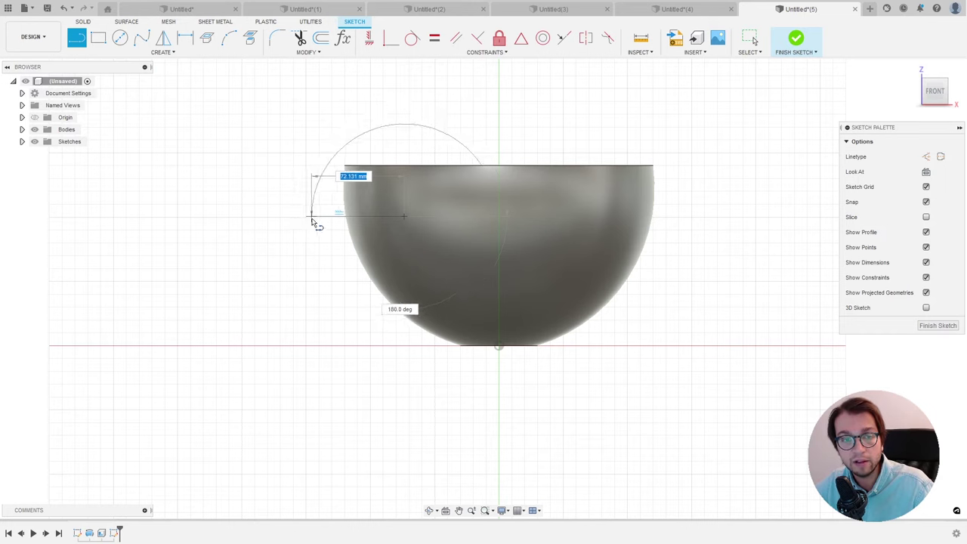
drag(301, 221, 313, 220)
key(l)
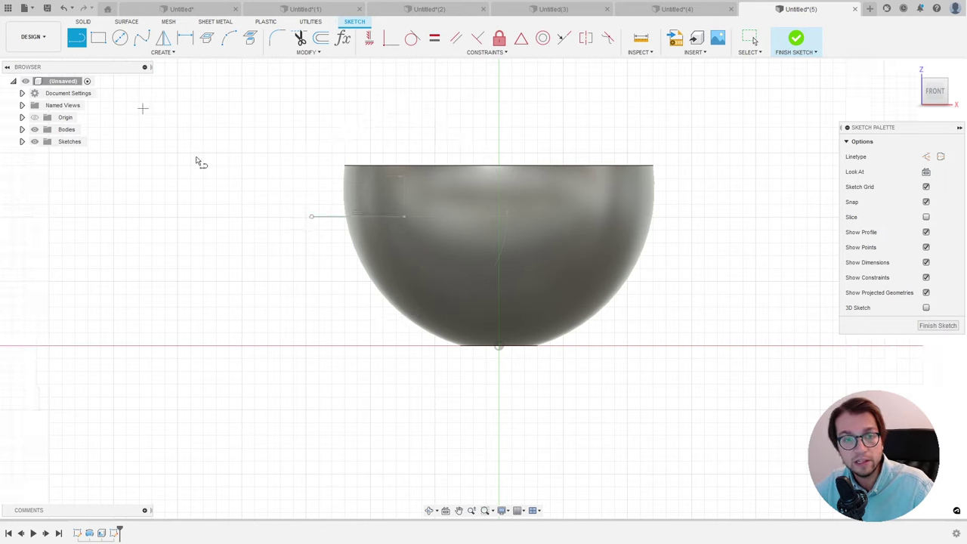
click(433, 316)
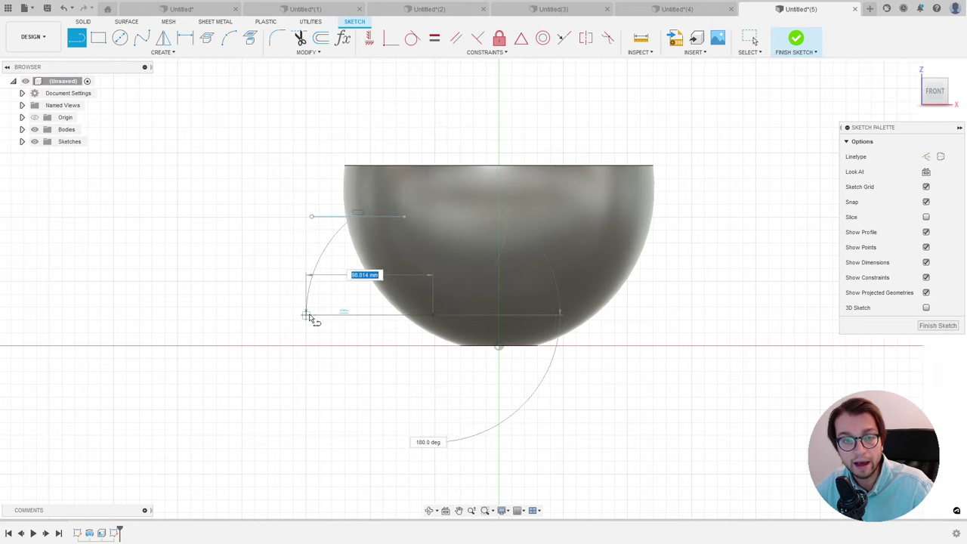
click(306, 316)
key(Escape)
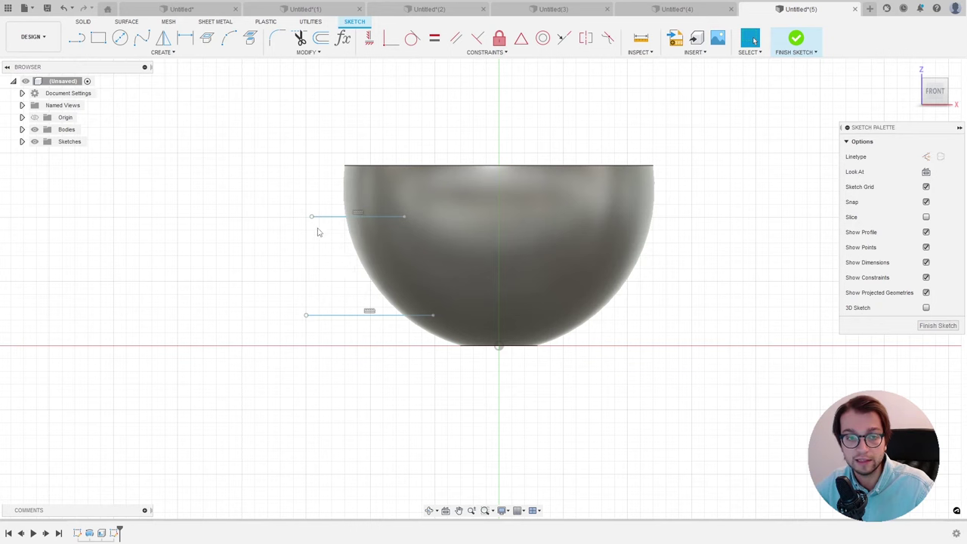
drag(311, 218, 327, 217)
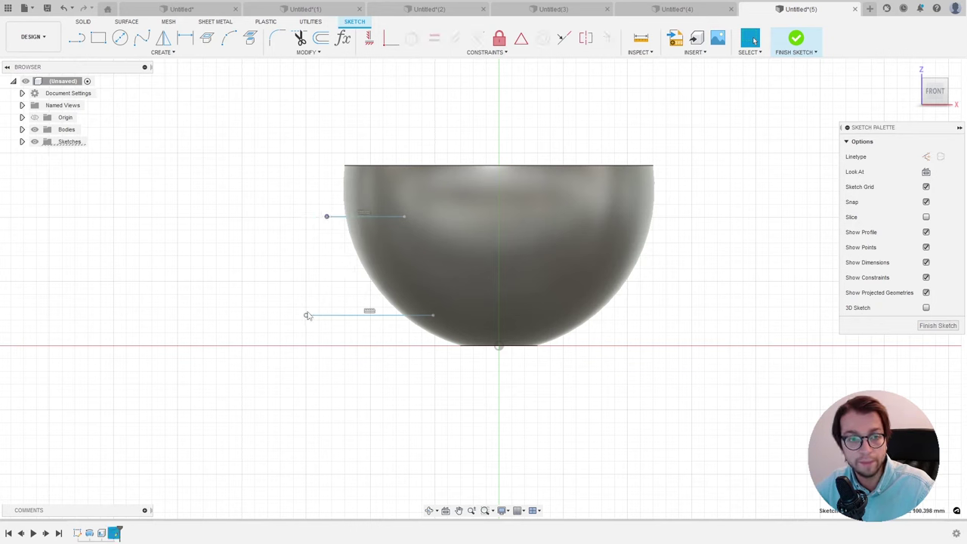
mouse_move(307, 316)
mouse_down()
mouse_move(333, 317)
mouse_move(337, 306)
mouse_up()
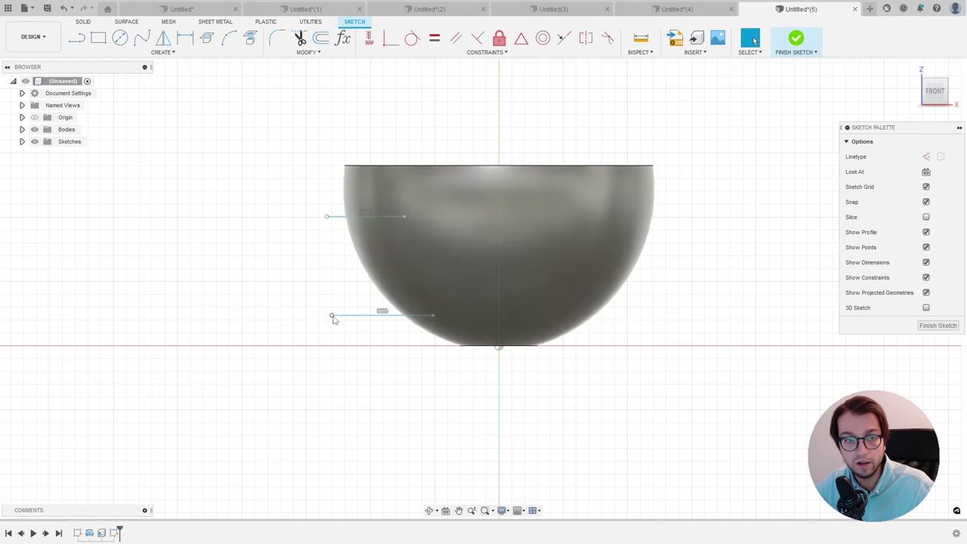
click(333, 318)
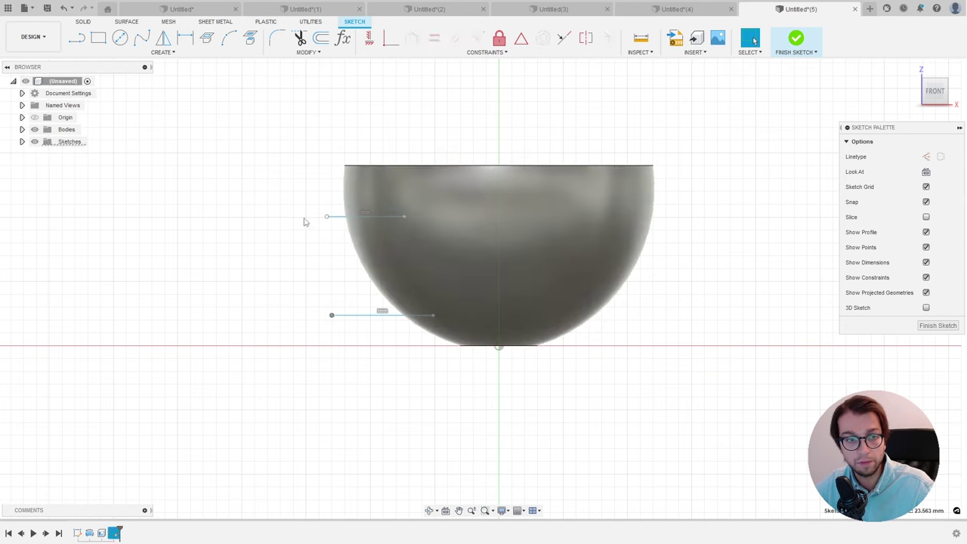
shift+click(327, 217)
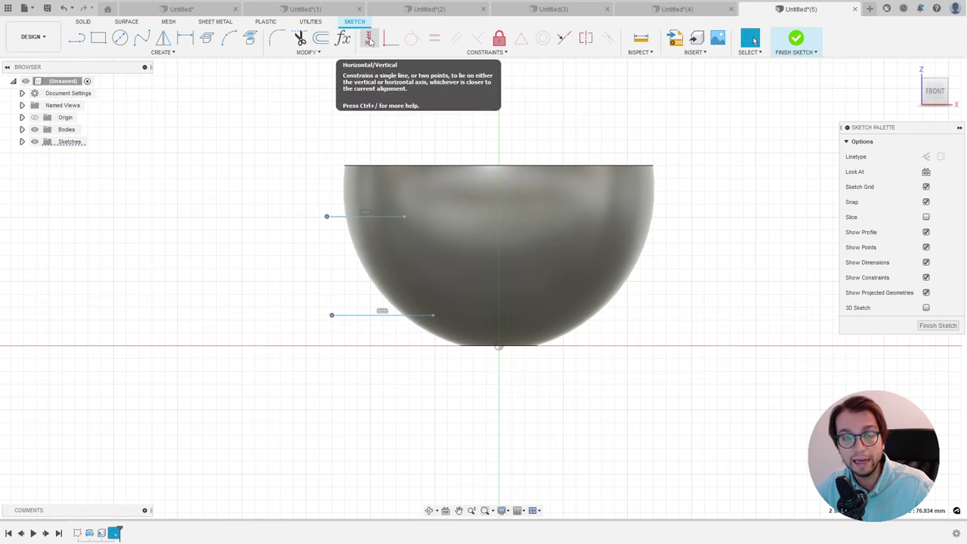
Step: Align both left endpoints vertically, then move the lower line down and the upper line higher
click(369, 42)
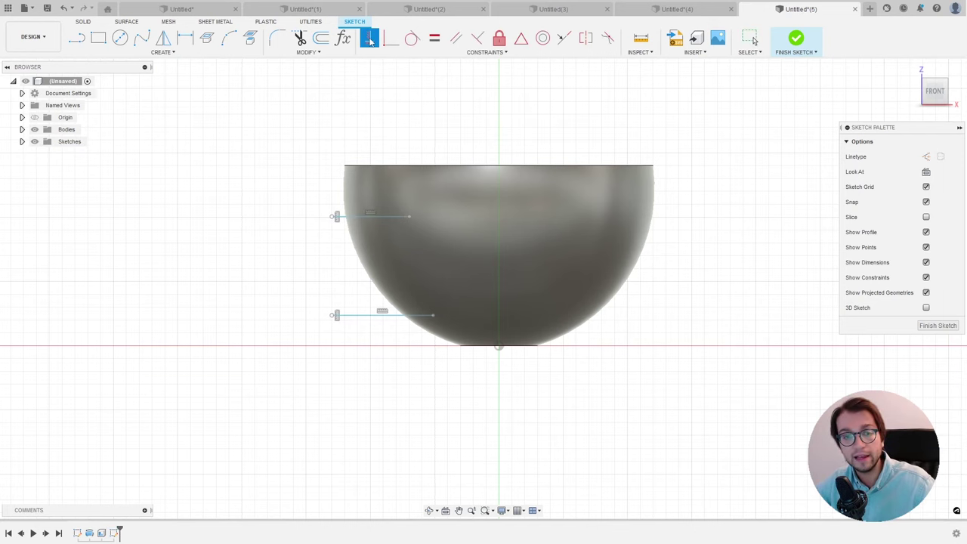
click(327, 218)
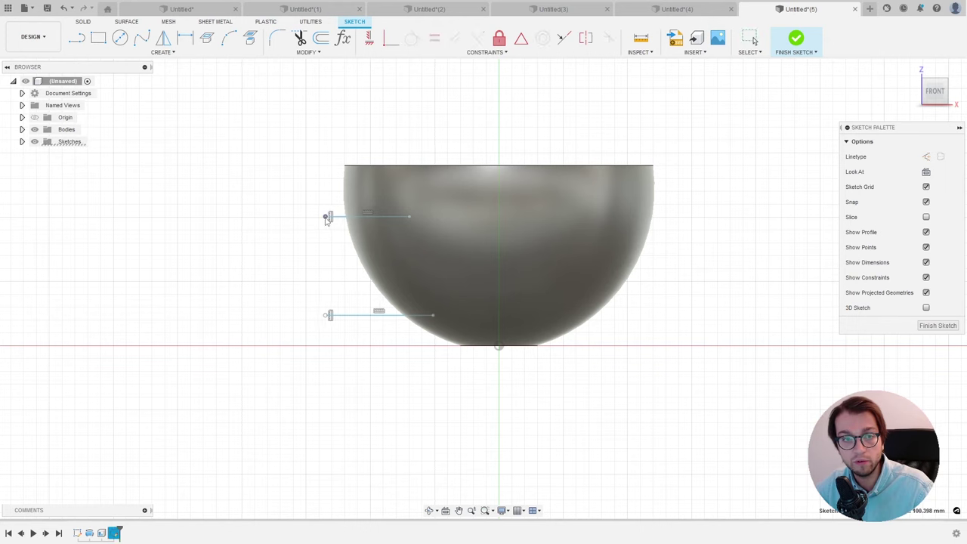
drag(327, 218, 332, 217)
key(Escape)
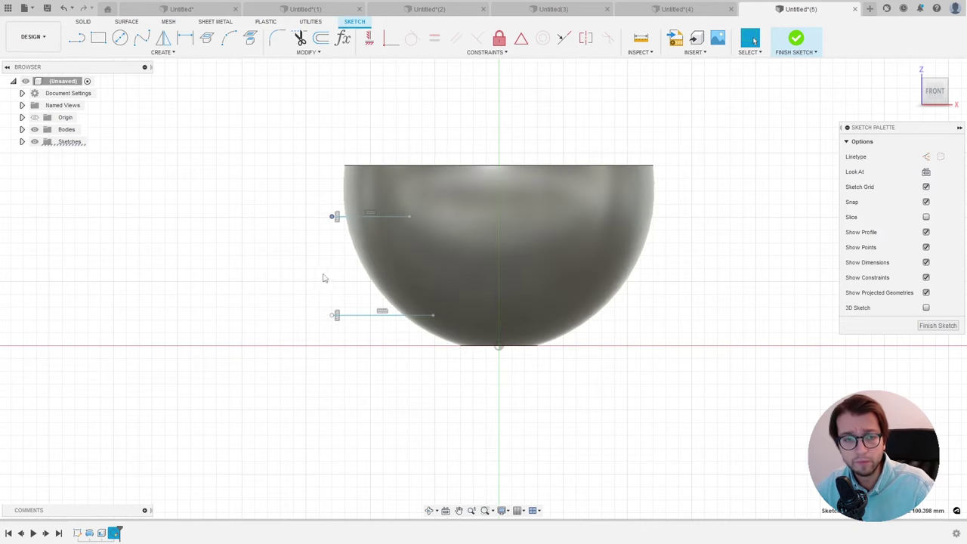
scroll(324, 276, up, 2)
scroll(356, 303, down, 1)
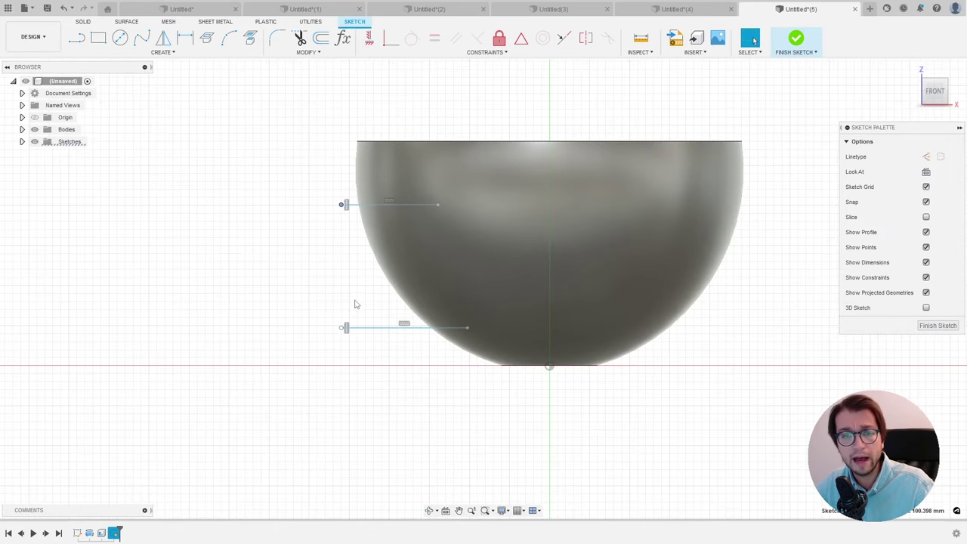
click(436, 328)
mouse_move(438, 333)
mouse_down()
mouse_move(429, 346)
mouse_move(424, 337)
mouse_up()
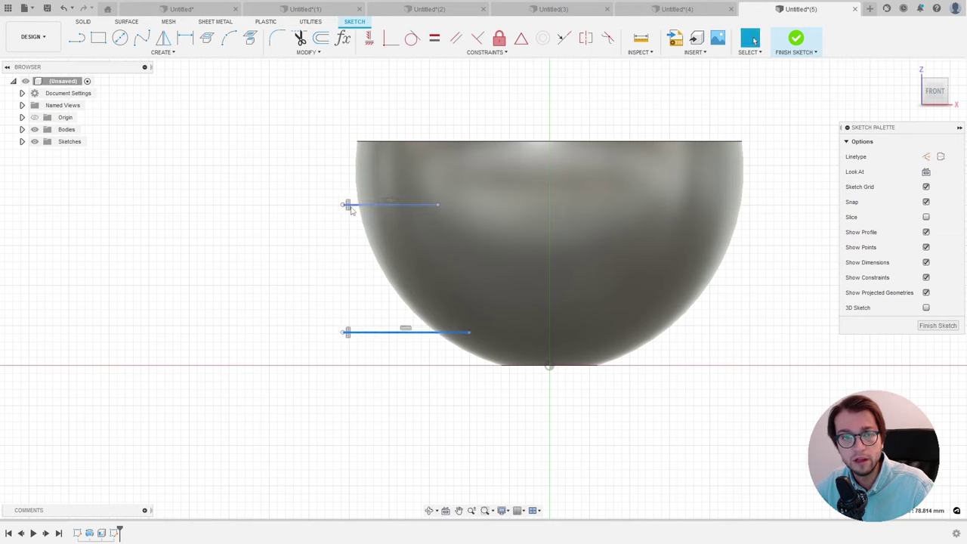
drag(354, 207, 330, 186)
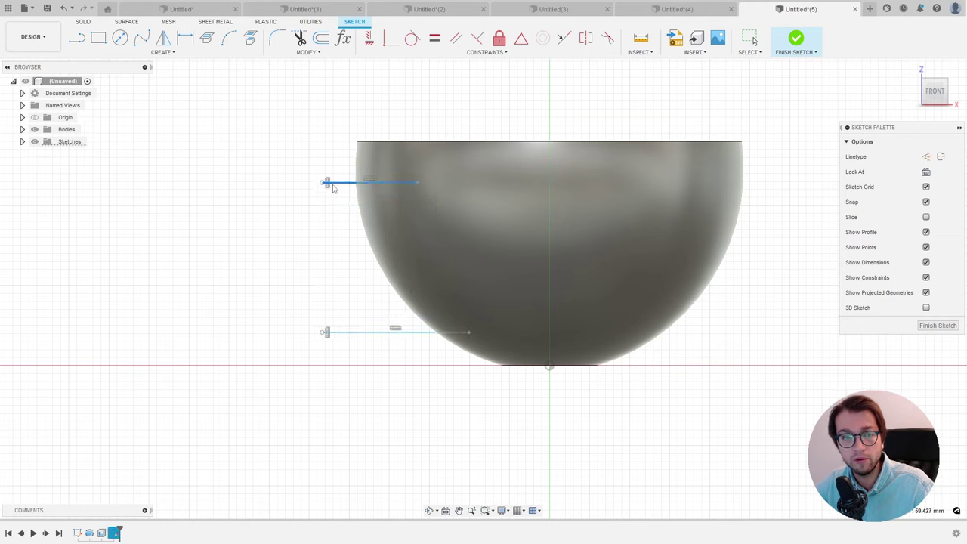
Step: Connect the upper and lower line ends with a 3-point arc bulging out to the left
click(228, 38)
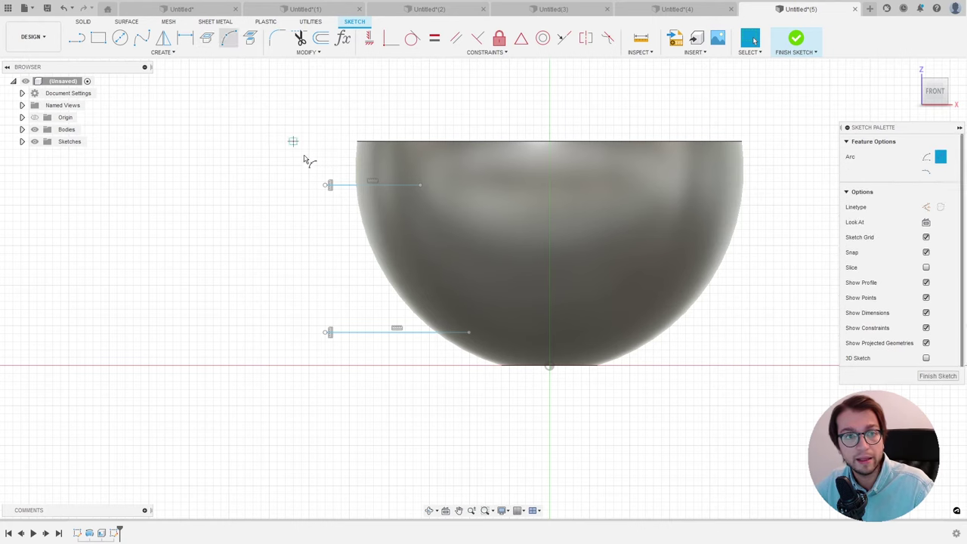
click(328, 185)
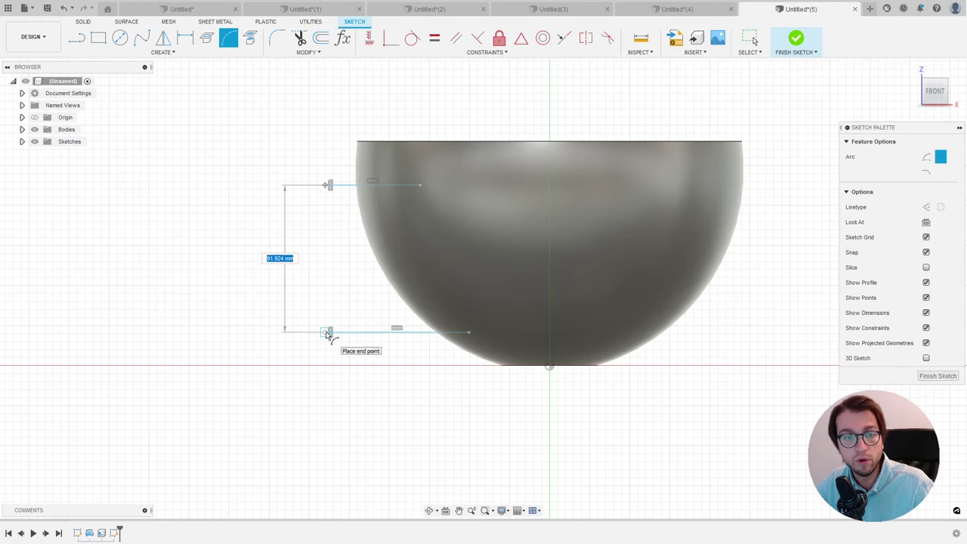
click(327, 332)
click(285, 279)
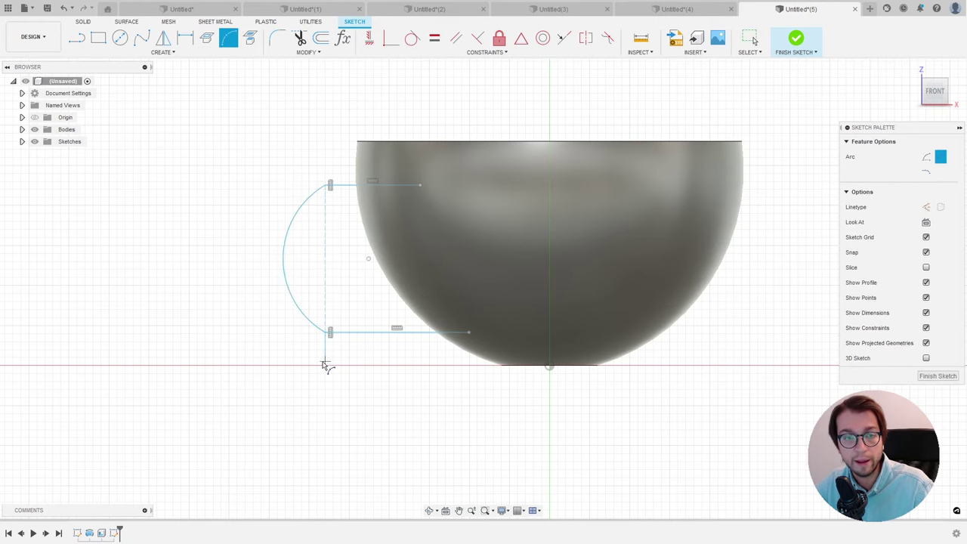
key(Escape)
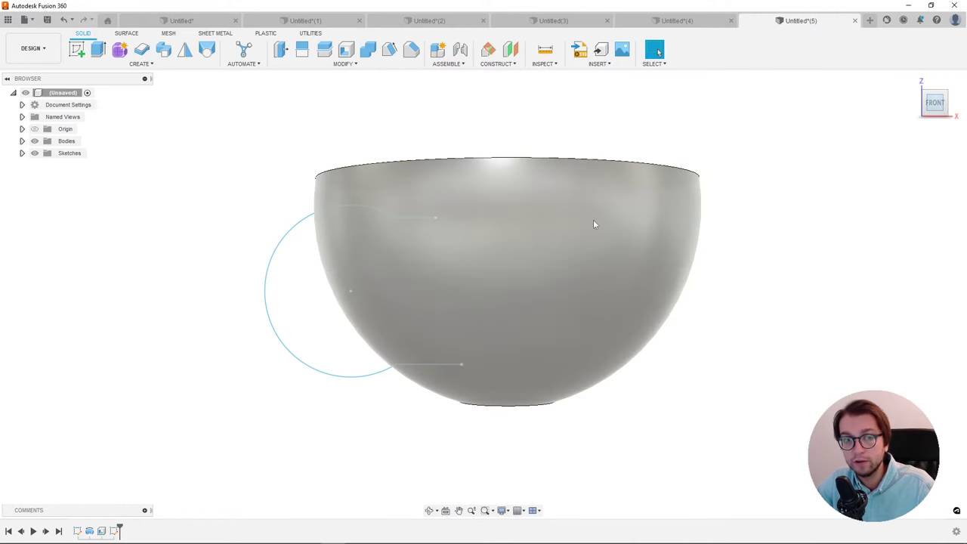
shift+middle_drag(343, 298, 350, 293)
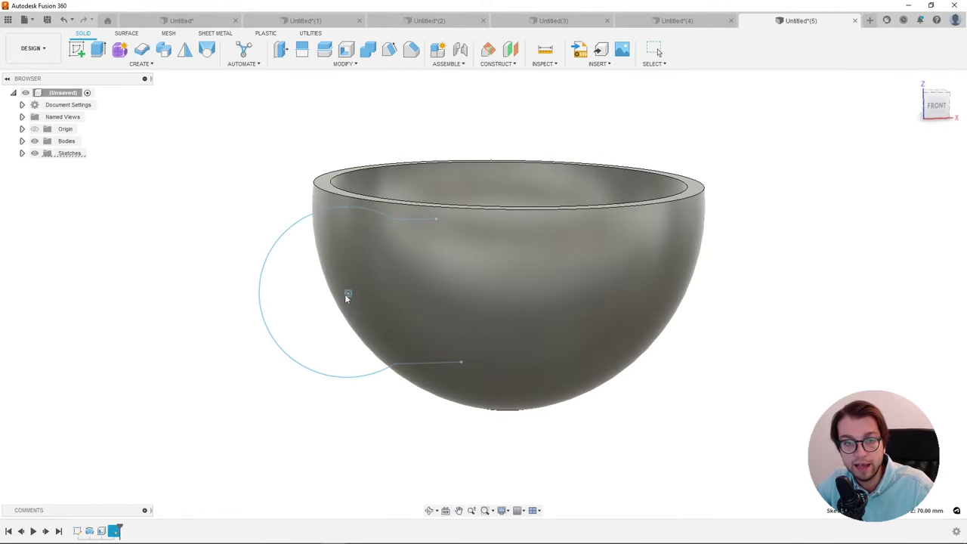
click(937, 106)
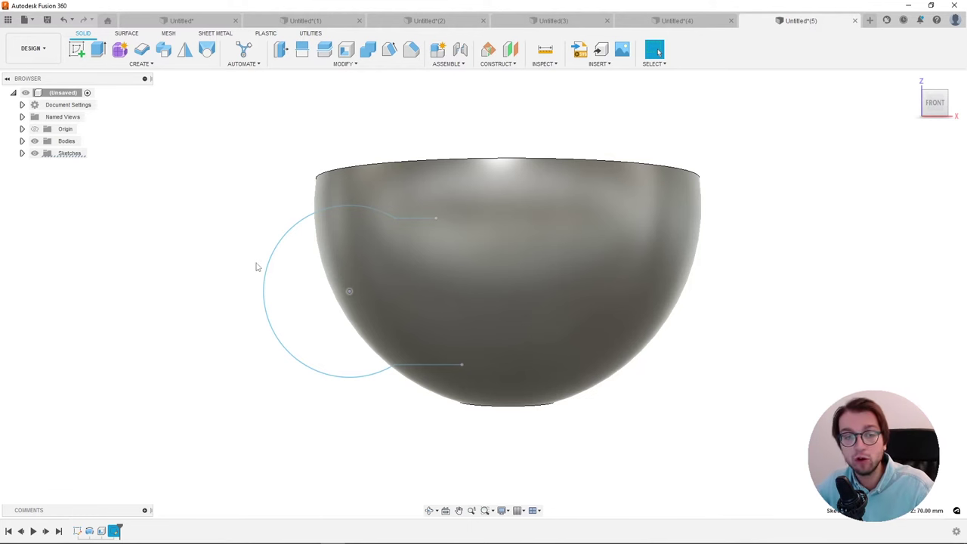
click(162, 65)
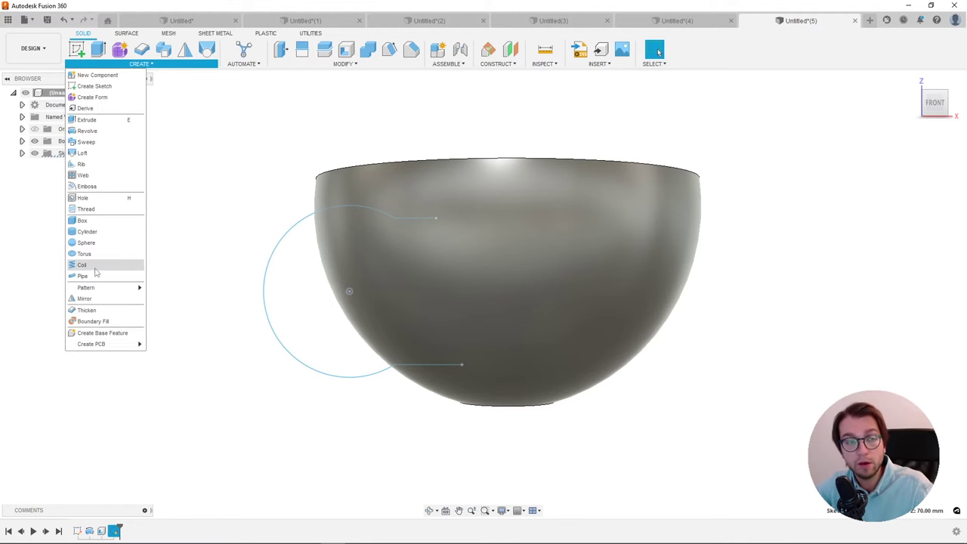
mouse_move(83, 276)
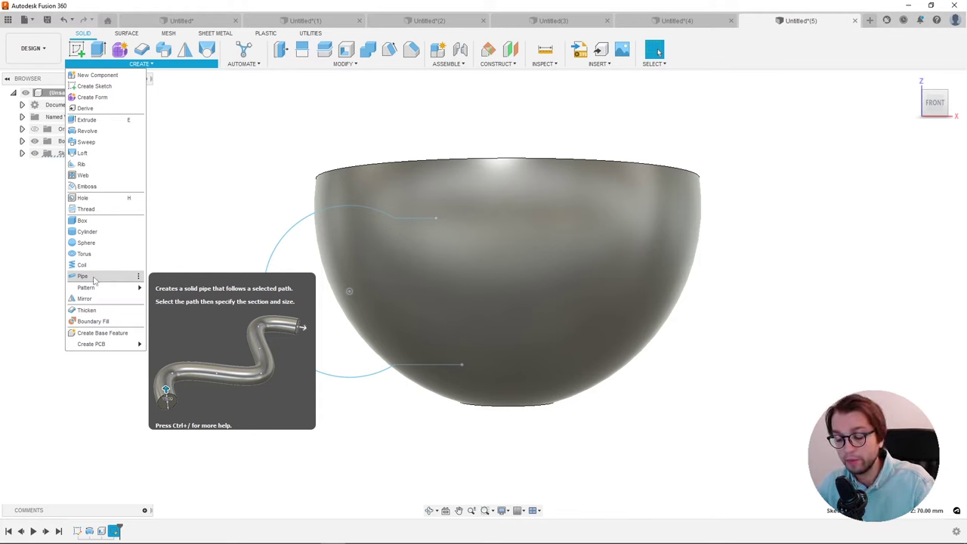
Step: Start a pipe with a circular section along the handle curve path
click(83, 275)
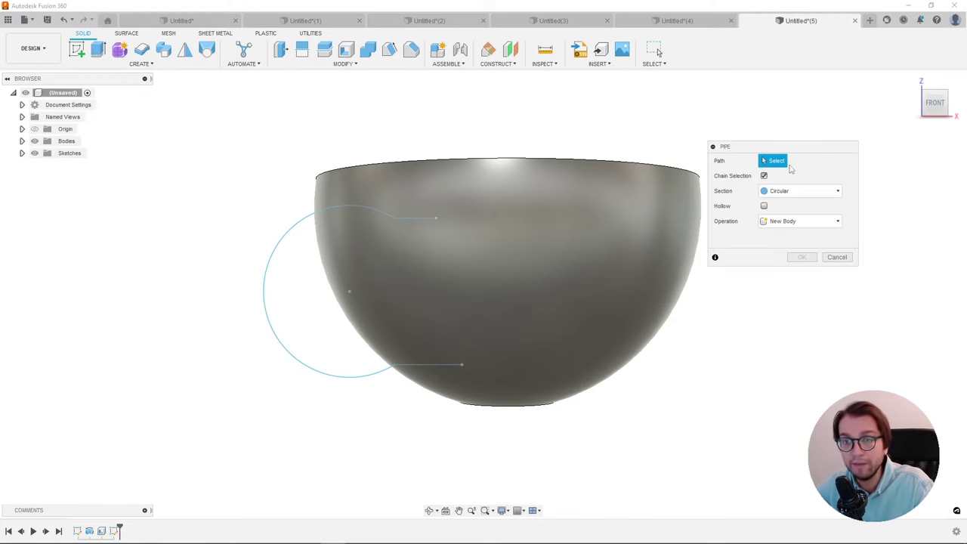
click(786, 192)
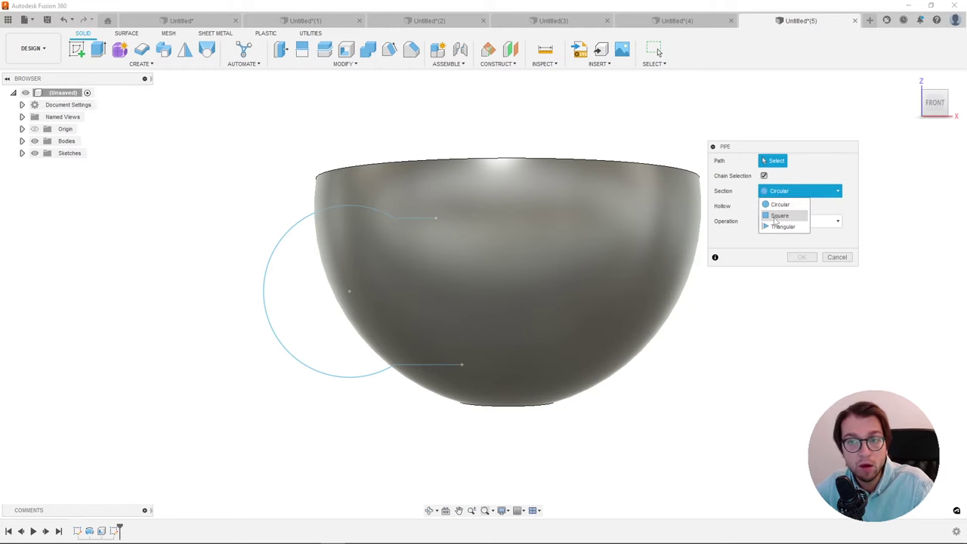
click(743, 242)
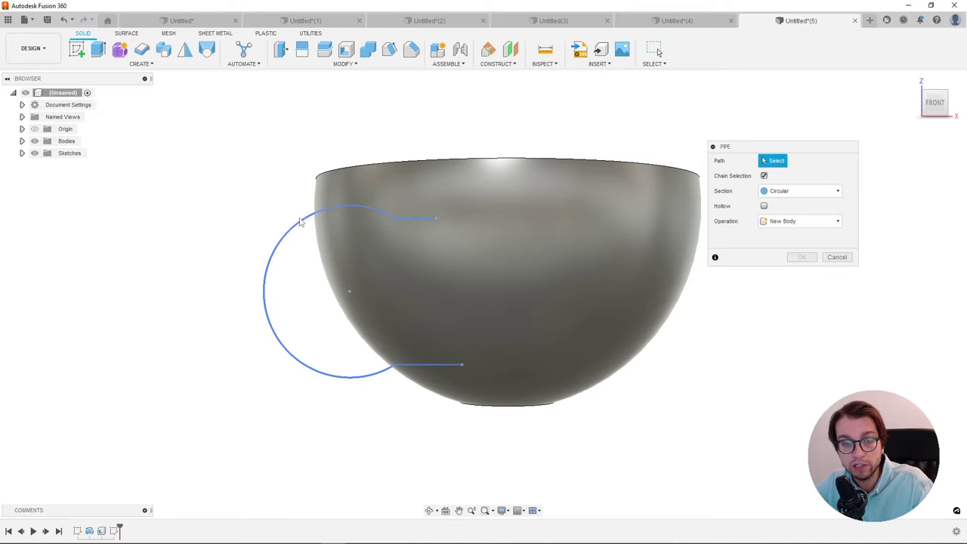
click(300, 225)
shift+middle_drag(300, 227, 302, 246)
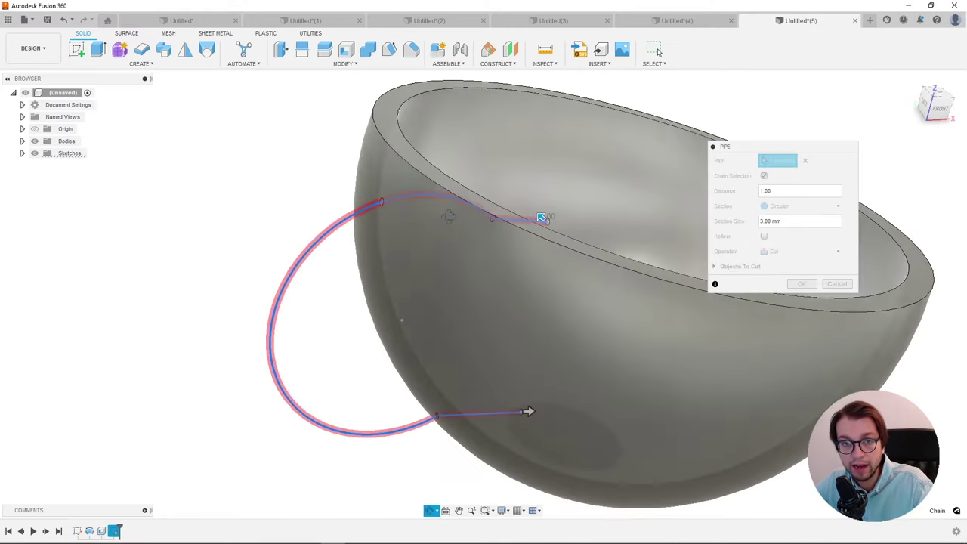
shift+middle_drag(302, 247, 429, 230)
shift+middle_drag(486, 266, 487, 263)
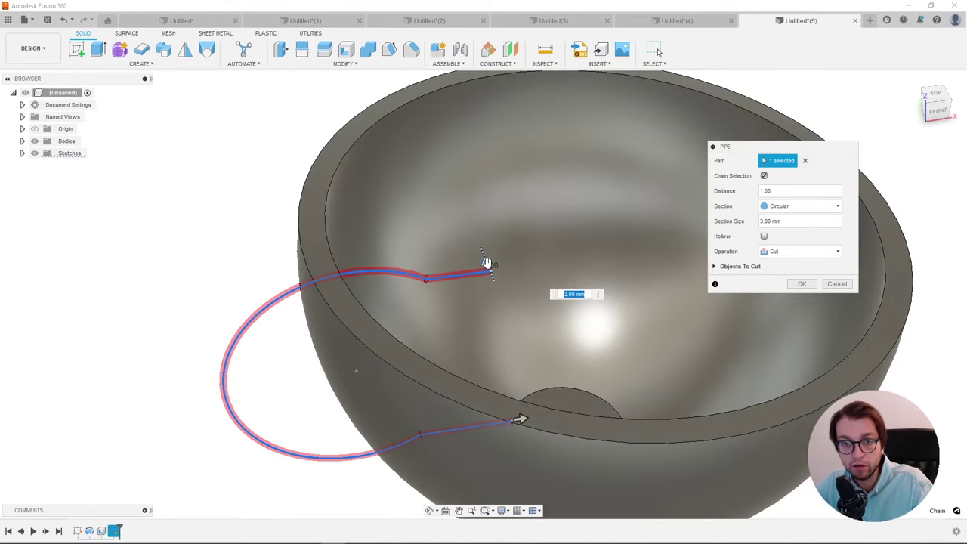
Step: Set the pipe section to about 19.598 mm, keeping it along the full handle path
drag(486, 263, 472, 250)
scroll(459, 255, down, 3)
scroll(465, 253, up, 2)
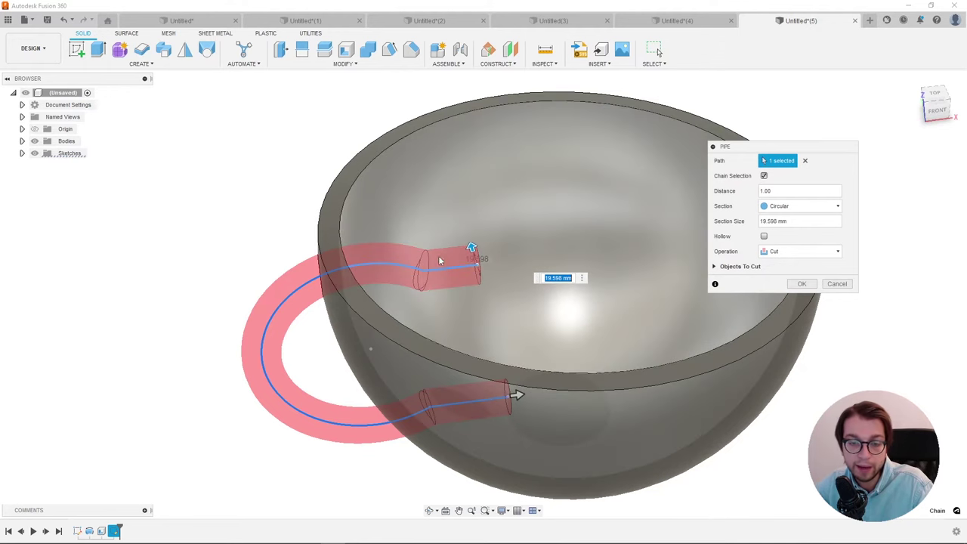
drag(517, 395, 506, 397)
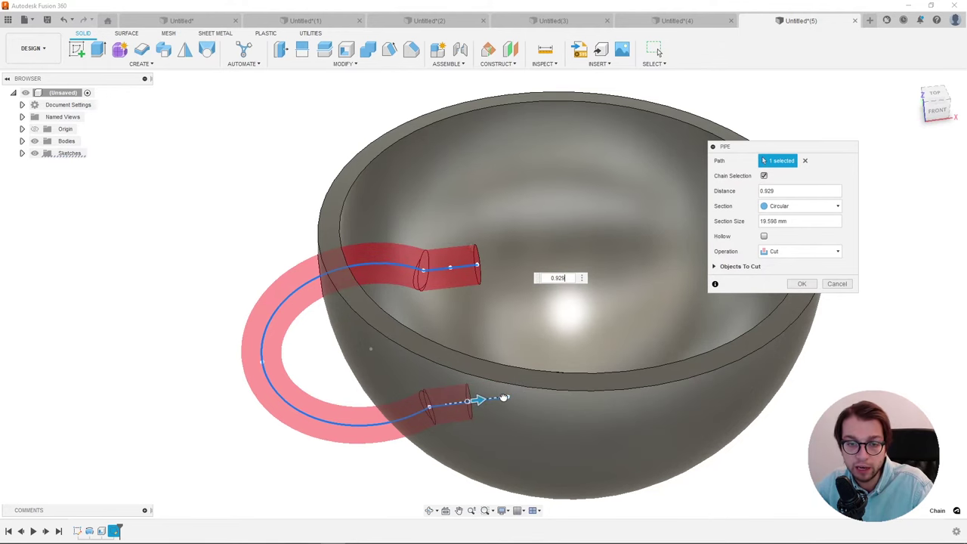
shift+middle_drag(508, 396, 512, 380)
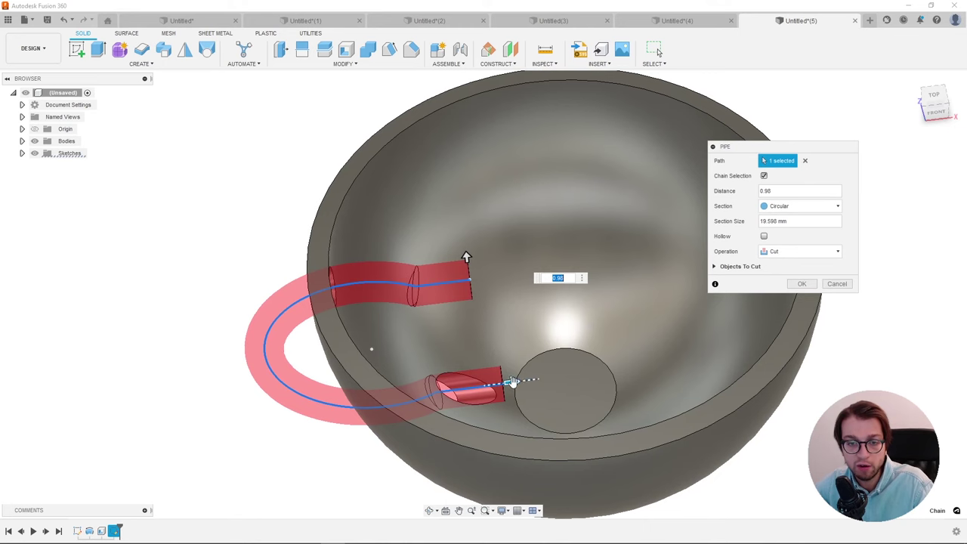
drag(511, 381, 526, 380)
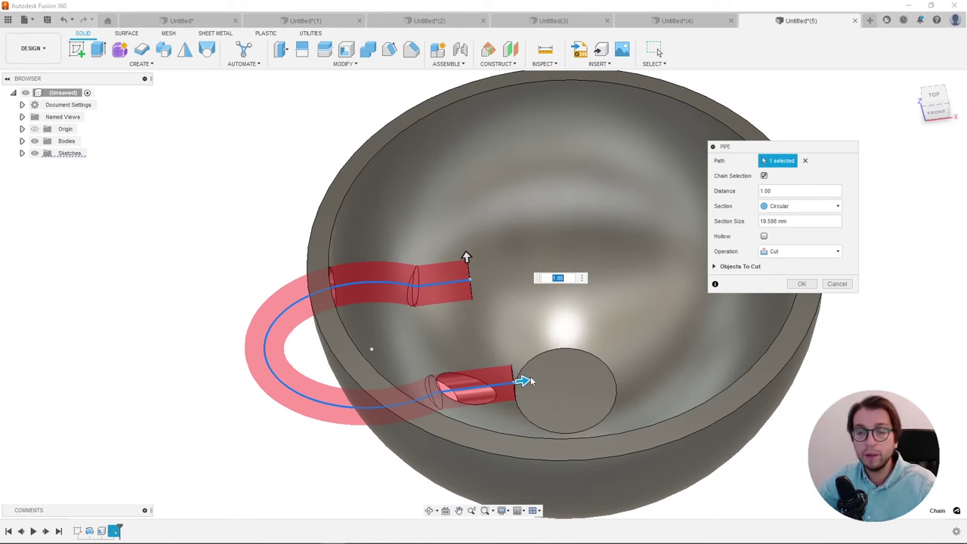
mouse_move(526, 381)
shift+middle_down()
mouse_move(432, 310)
mouse_move(404, 321)
shift+middle_up()
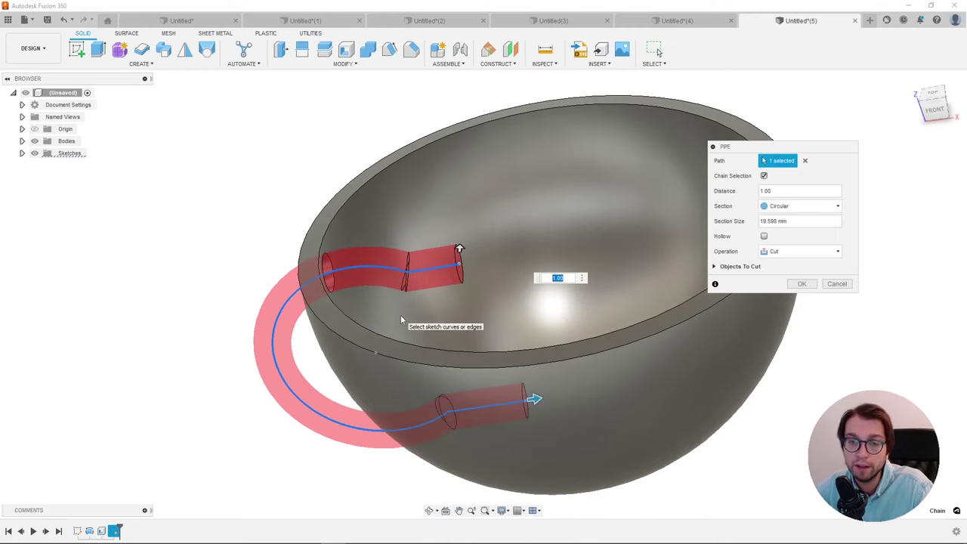
drag(794, 148, 804, 136)
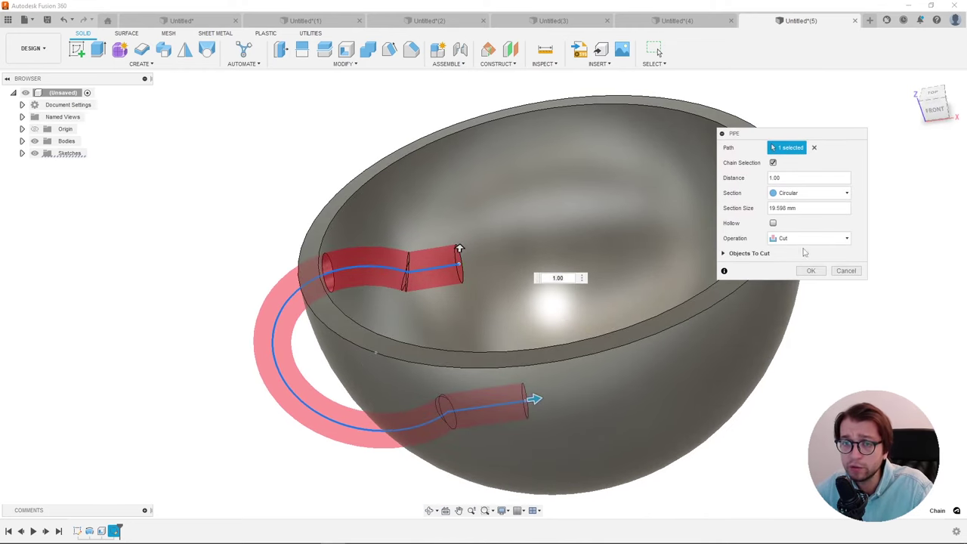
Step: Change the pipe operation from Cut to Join, create the handle, and select a stub inside the bowl
click(800, 240)
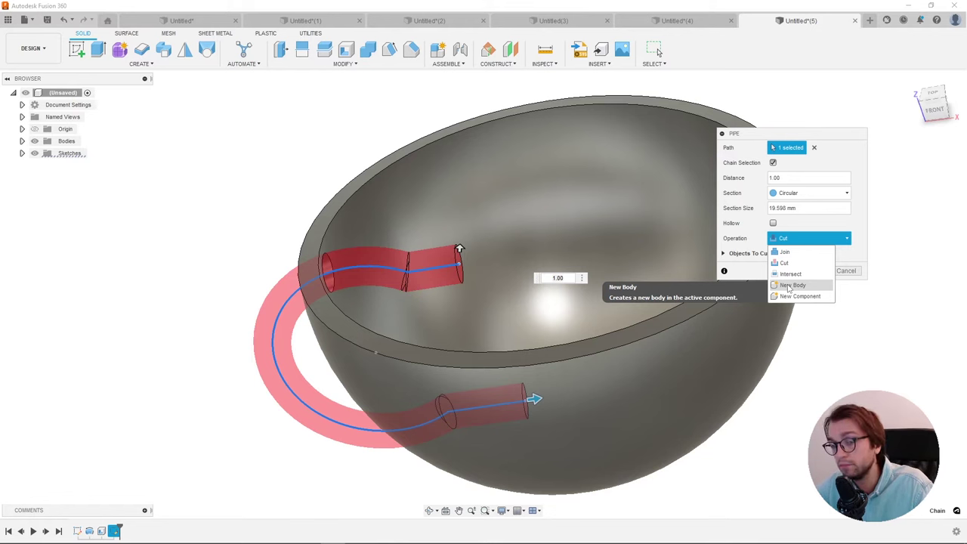
click(787, 258)
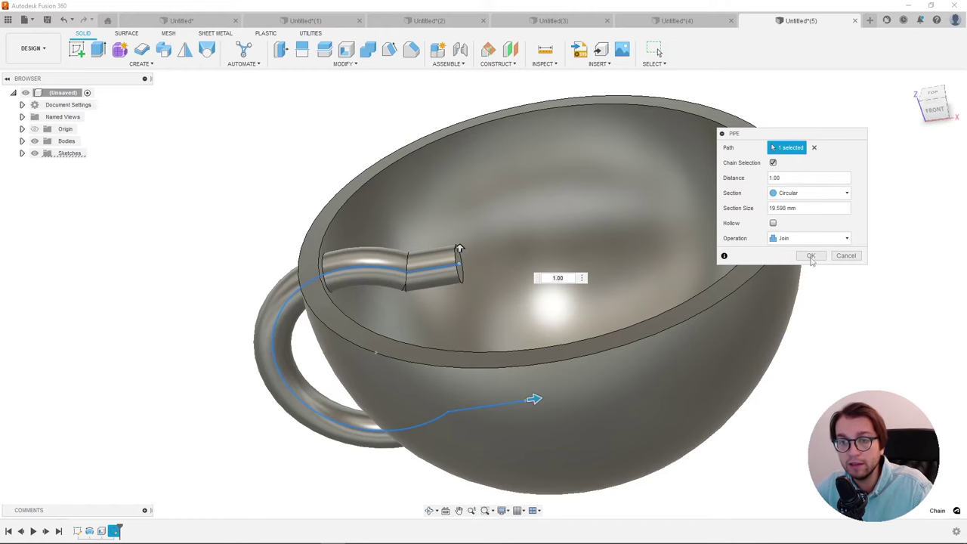
click(811, 256)
shift+middle_drag(432, 325, 425, 358)
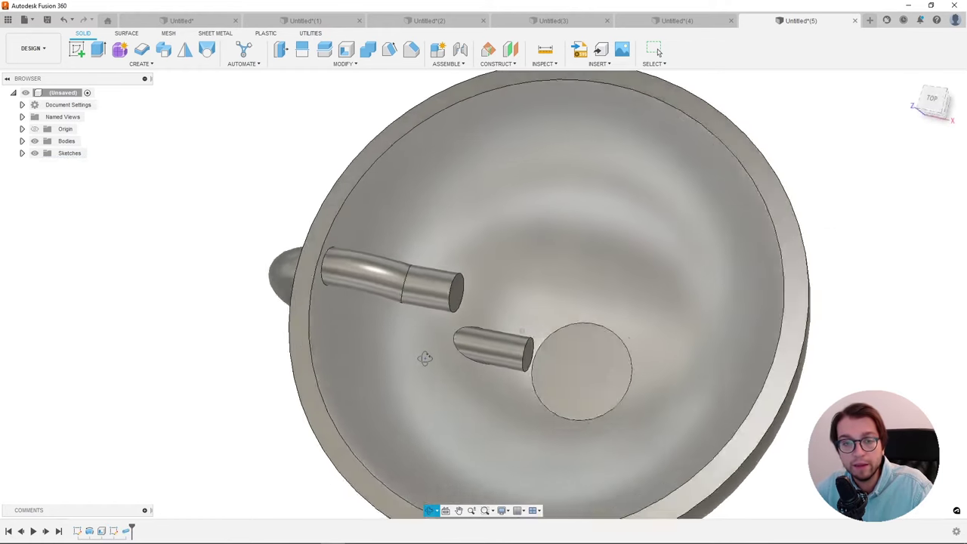
mouse_move(442, 326)
shift+middle_down()
mouse_move(454, 306)
mouse_move(454, 324)
shift+middle_up()
click(510, 359)
mouse_move(510, 359)
shift+middle_down()
mouse_move(478, 363)
mouse_move(509, 368)
shift+middle_up()
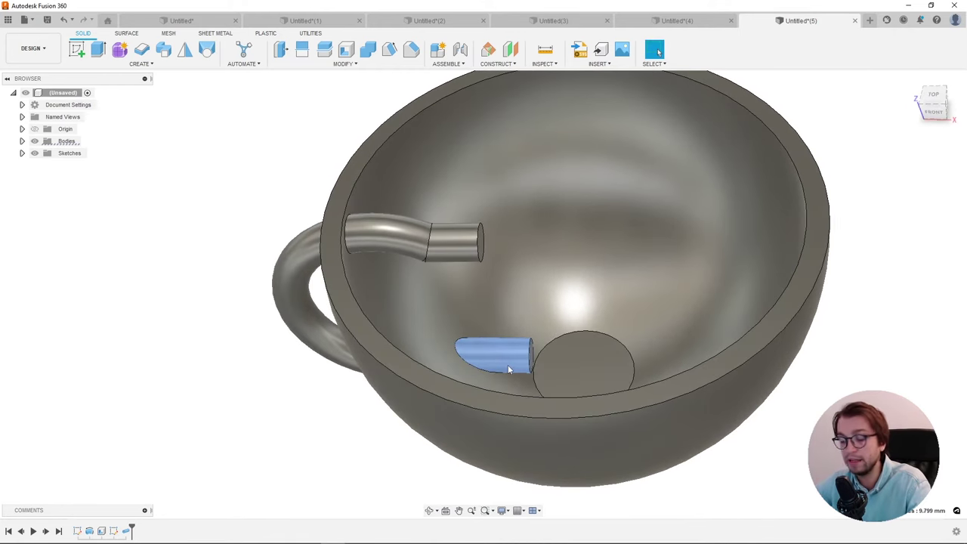
Step: Delete the three pipe pieces protruding inside the bowl, then check the cup from the side
key(Delete)
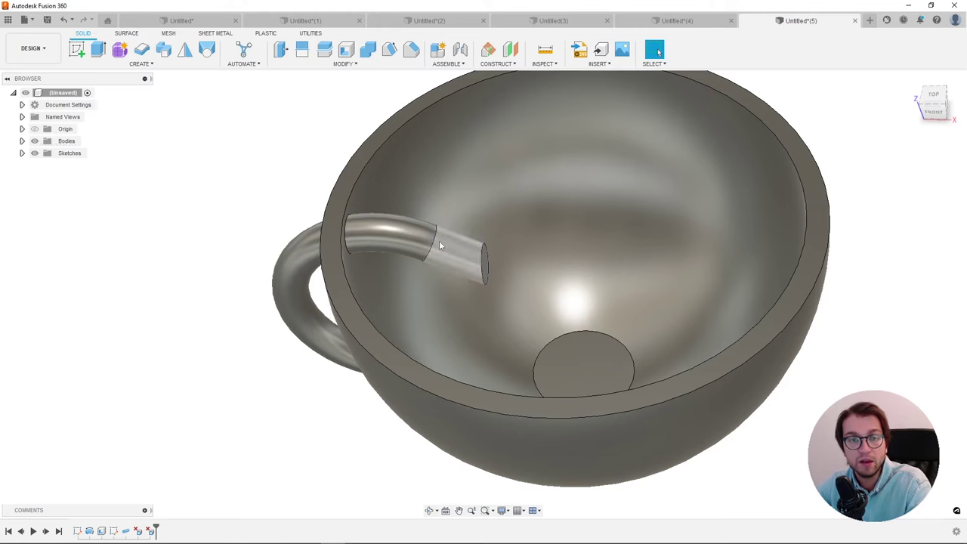
click(439, 245)
key(Delete)
click(430, 251)
key(Delete)
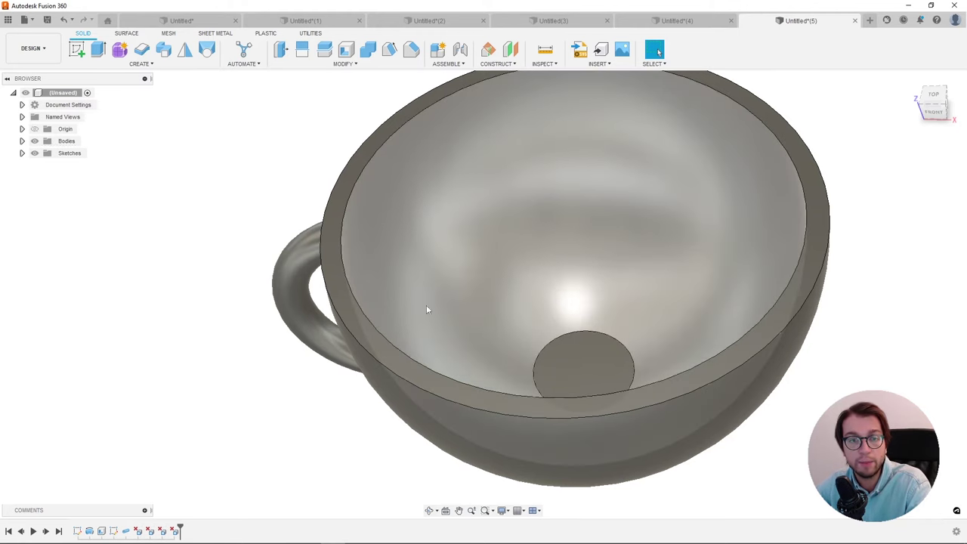
shift+middle_drag(426, 309, 385, 217)
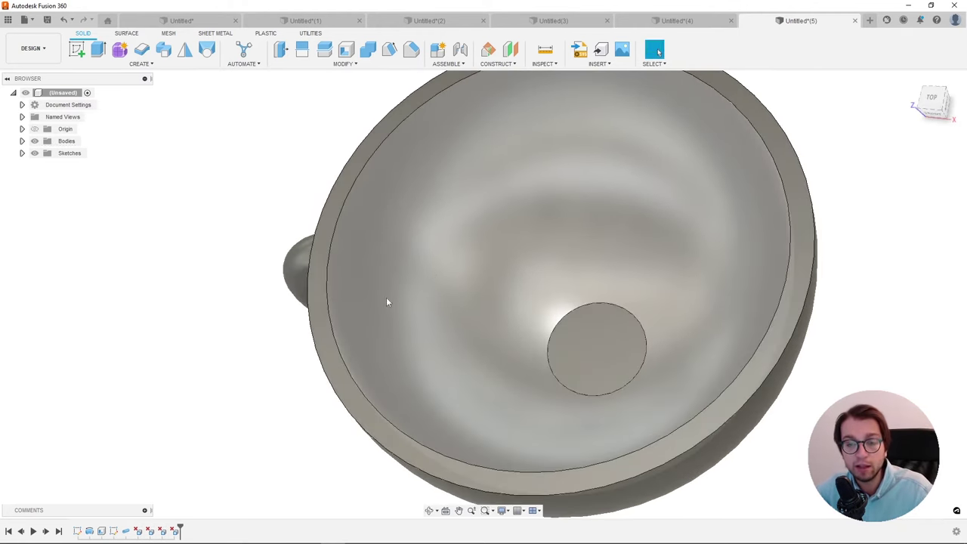
click(360, 263)
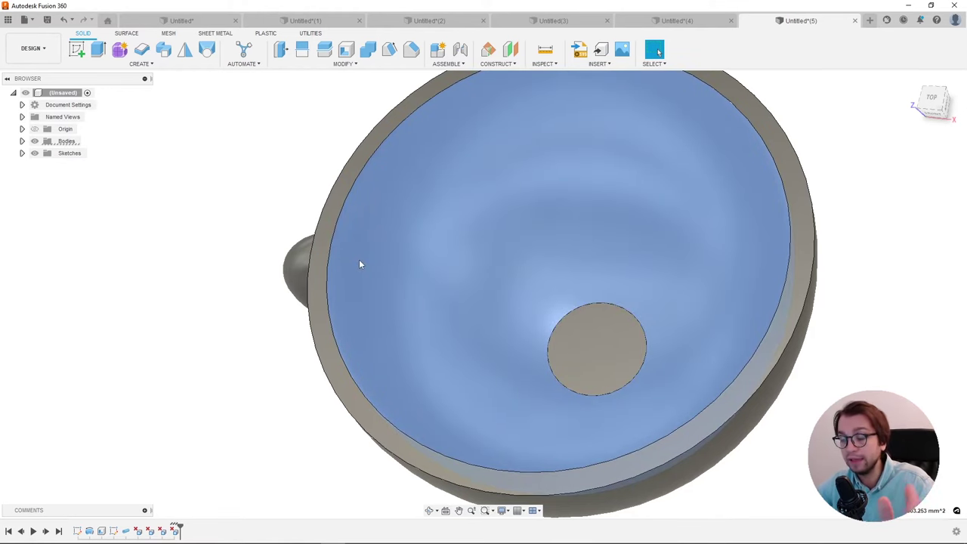
mouse_move(359, 264)
shift+middle_down()
mouse_move(374, 215)
mouse_move(393, 199)
mouse_move(226, 229)
mouse_move(315, 259)
mouse_move(272, 259)
mouse_move(299, 237)
mouse_move(307, 248)
shift+middle_up()
Step: Inspect the finished handle and orbit to look down into the bowl
click(299, 237)
key(Escape)
scroll(356, 224, up, 3)
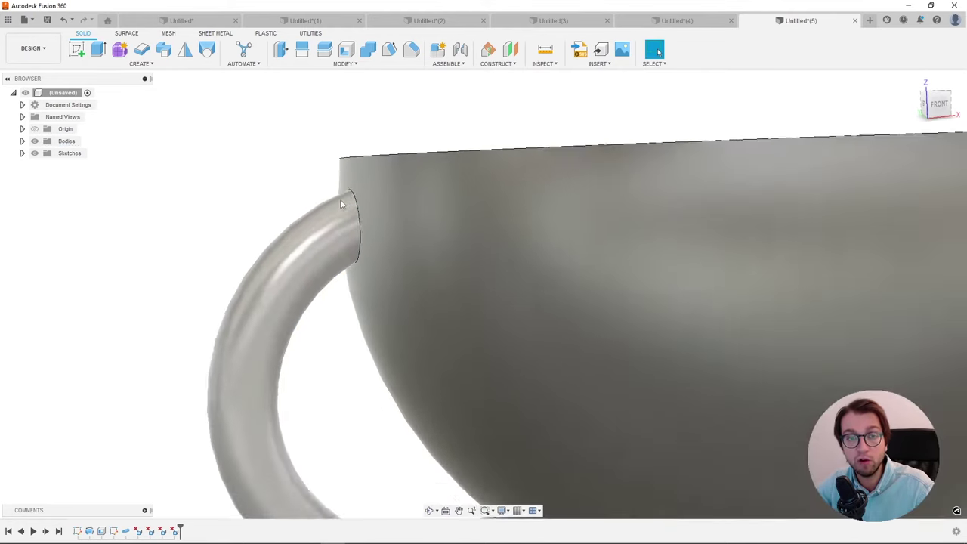
scroll(358, 219, down, 5)
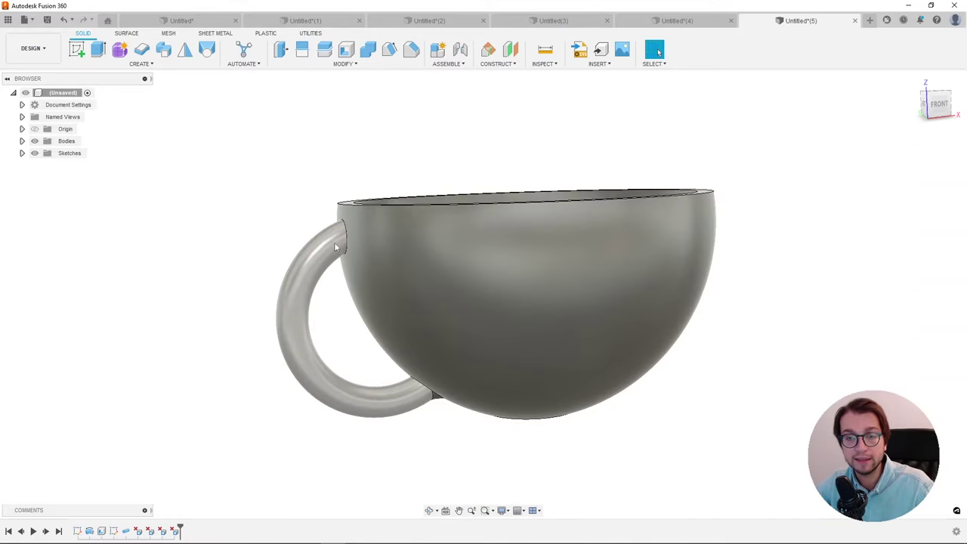
mouse_move(358, 219)
shift+middle_down()
mouse_move(321, 286)
mouse_move(333, 234)
mouse_move(330, 259)
shift+middle_up()
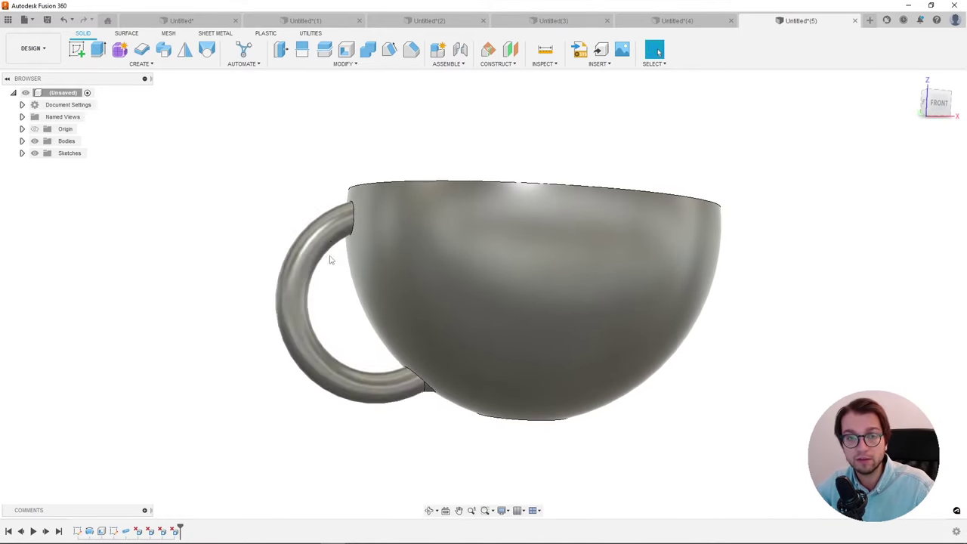
Step: Show Sketch2 and drag its path point to reshape the handle's width
click(22, 152)
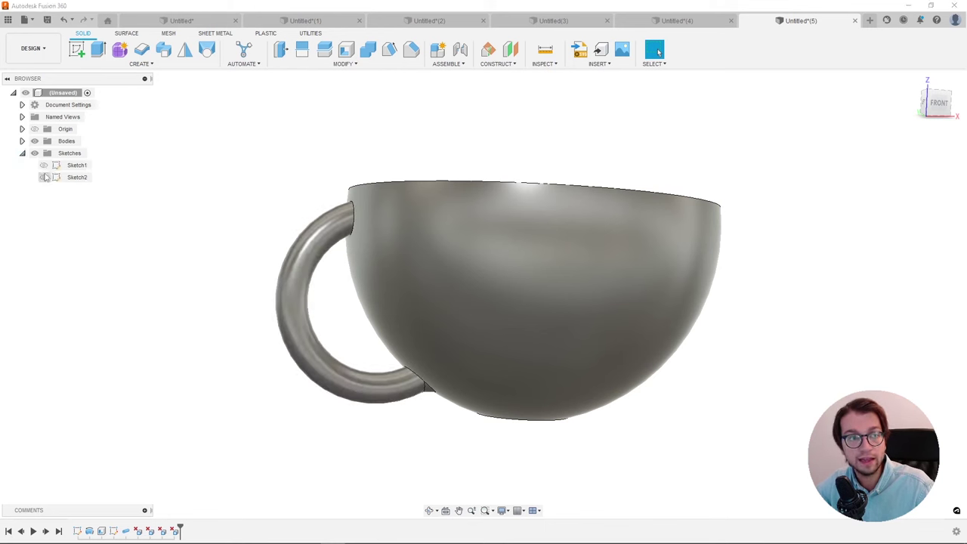
click(44, 177)
scroll(386, 314, up, 1)
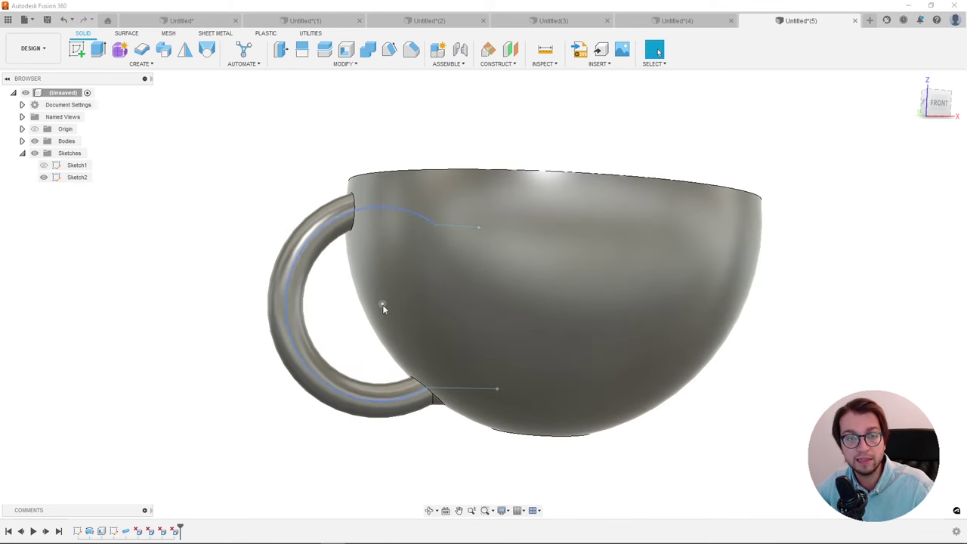
click(378, 303)
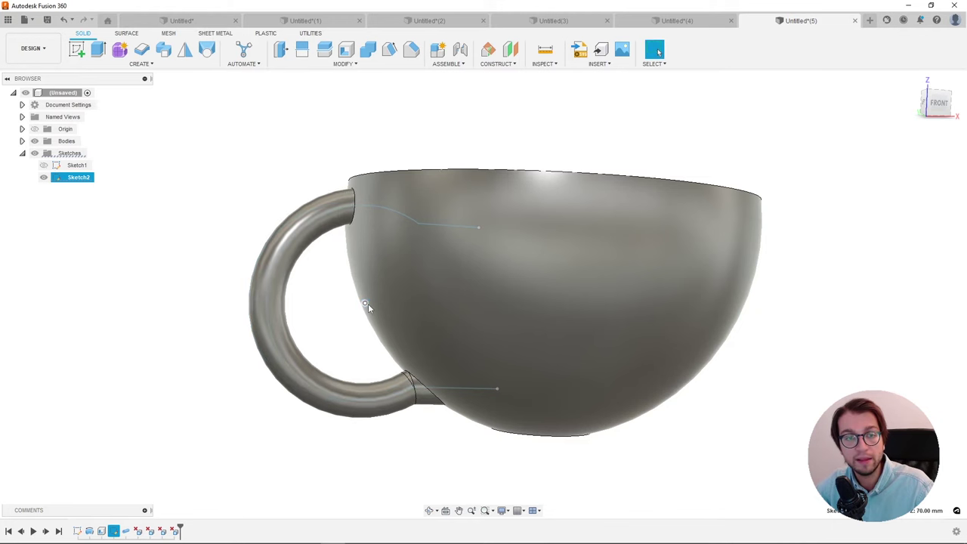
drag(368, 306, 352, 308)
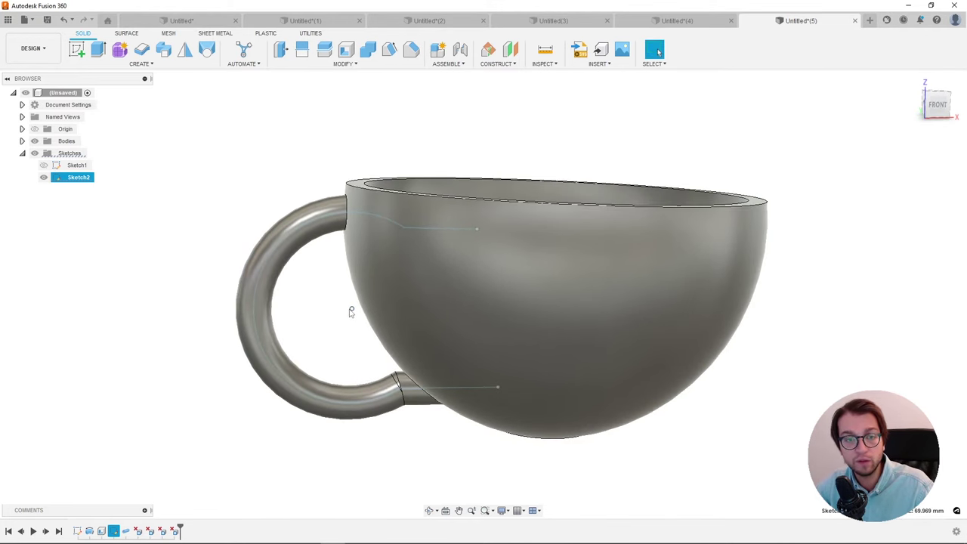
drag(351, 312, 333, 310)
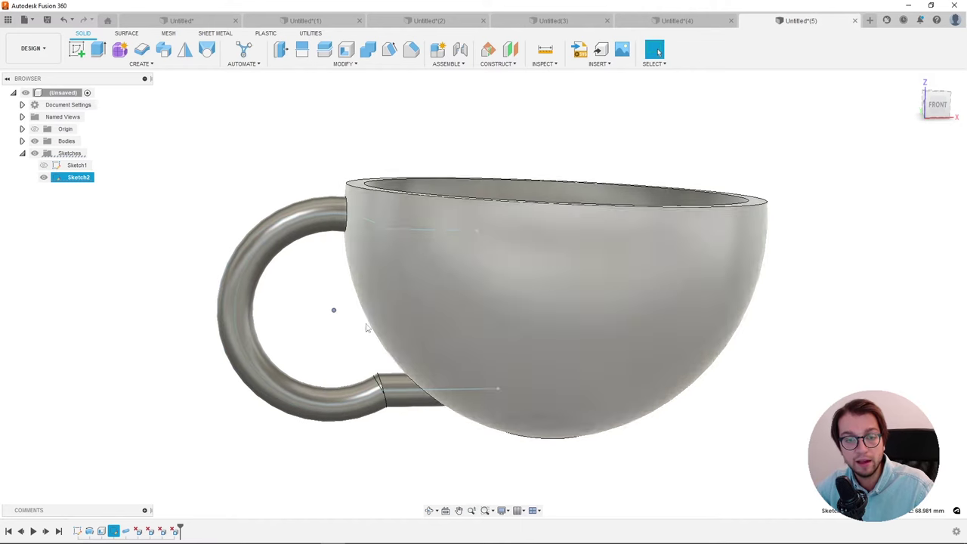
shift+middle_drag(366, 326, 309, 309)
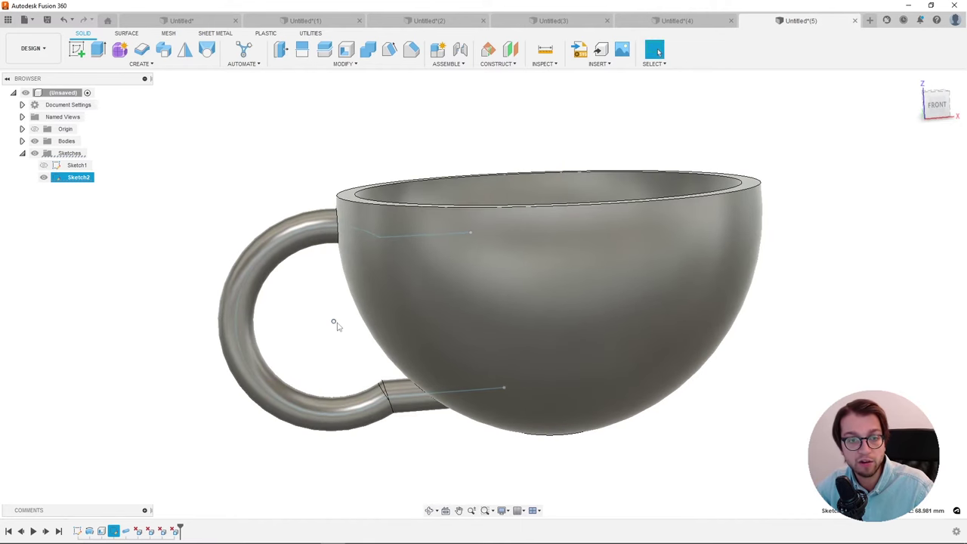
drag(333, 324, 308, 325)
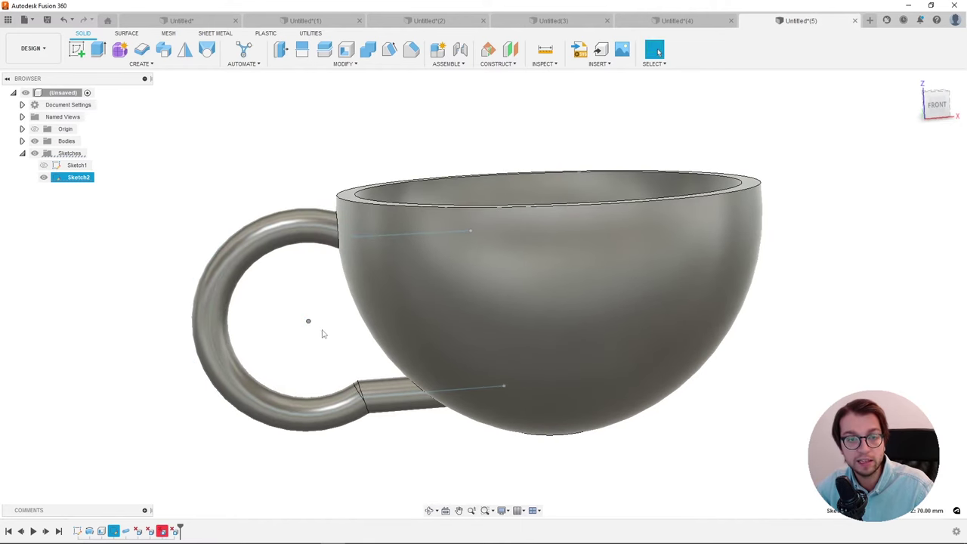
shift+middle_drag(322, 334, 313, 309)
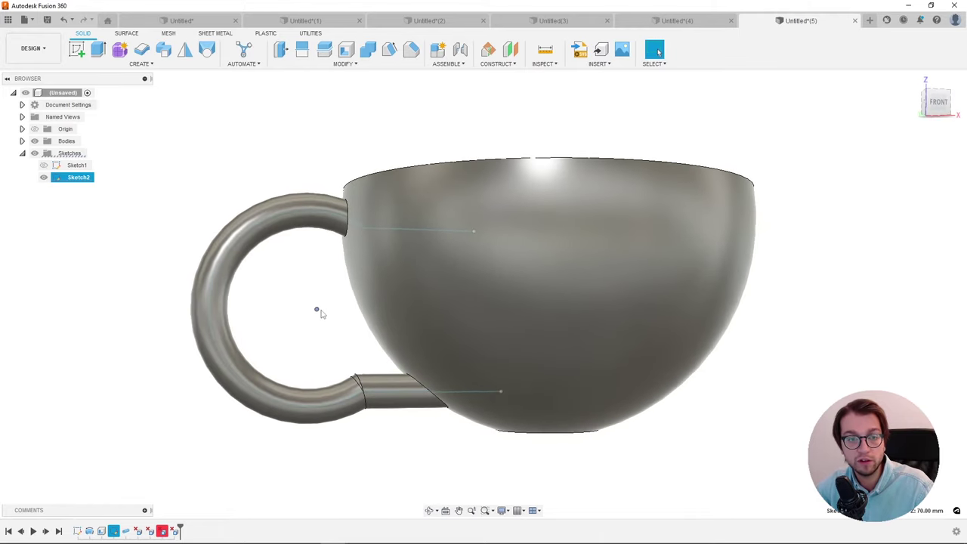
drag(317, 309, 367, 313)
mouse_move(350, 296)
shift+middle_down()
mouse_move(356, 327)
mouse_move(370, 271)
shift+middle_up()
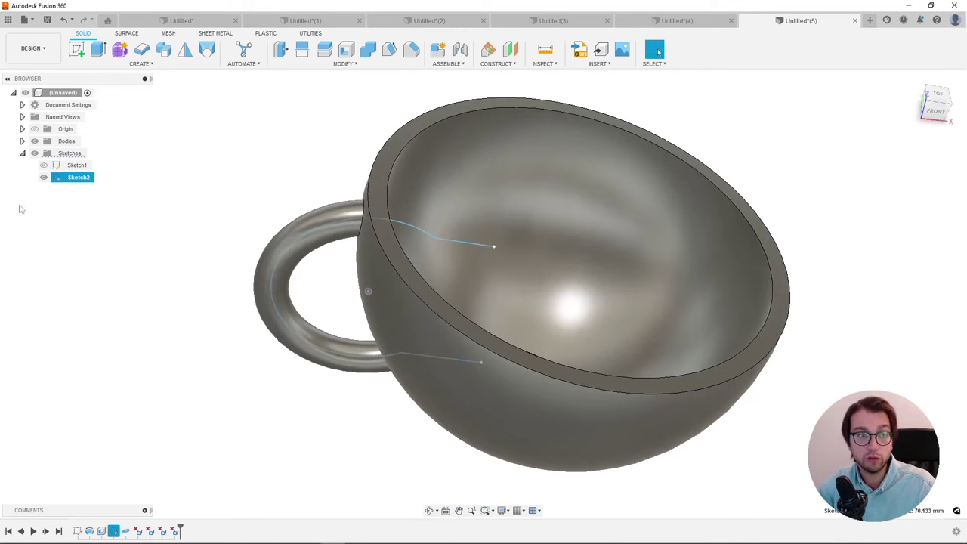
Step: Hide Sketch2 again, then switch to the Untitled(1) hairbrush document
click(43, 177)
shift+middle_drag(404, 208, 421, 212)
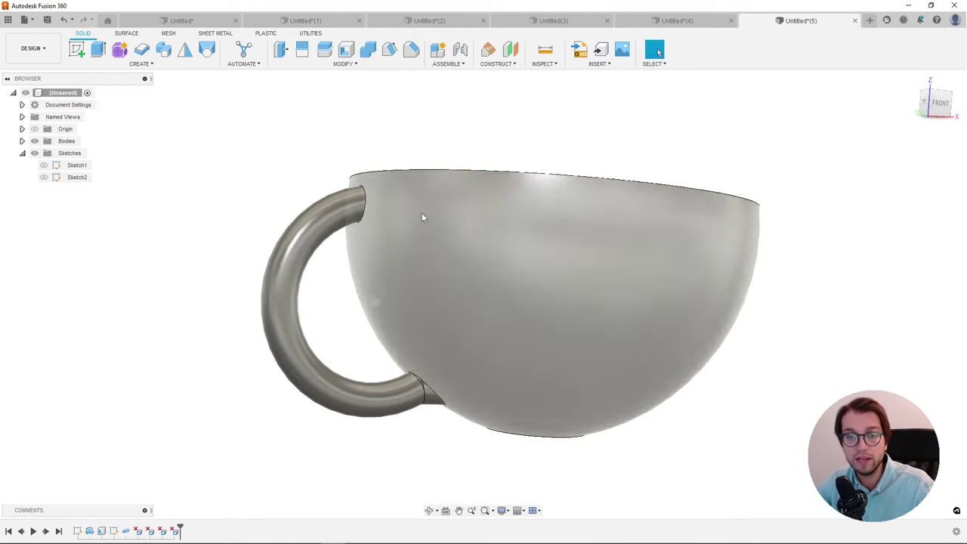
shift+middle_drag(384, 306, 387, 308)
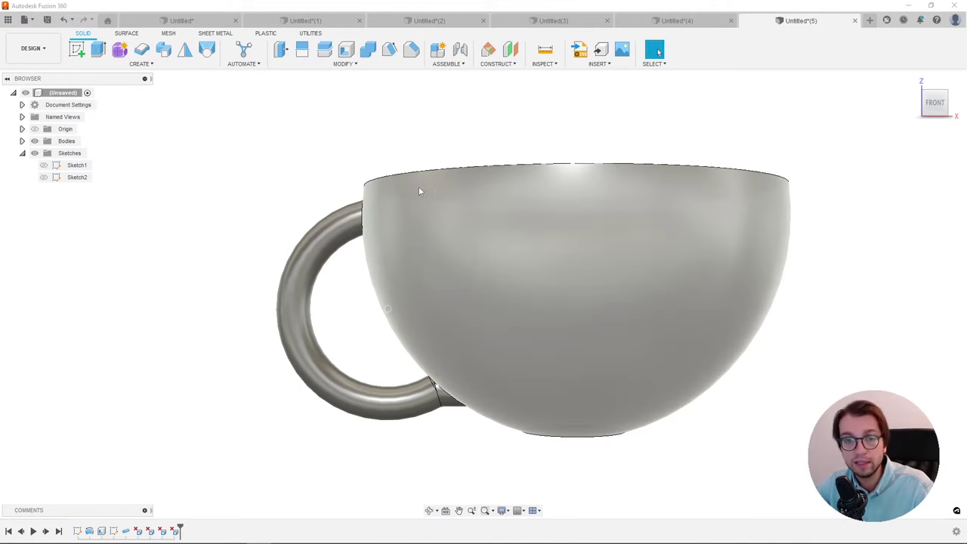
click(337, 22)
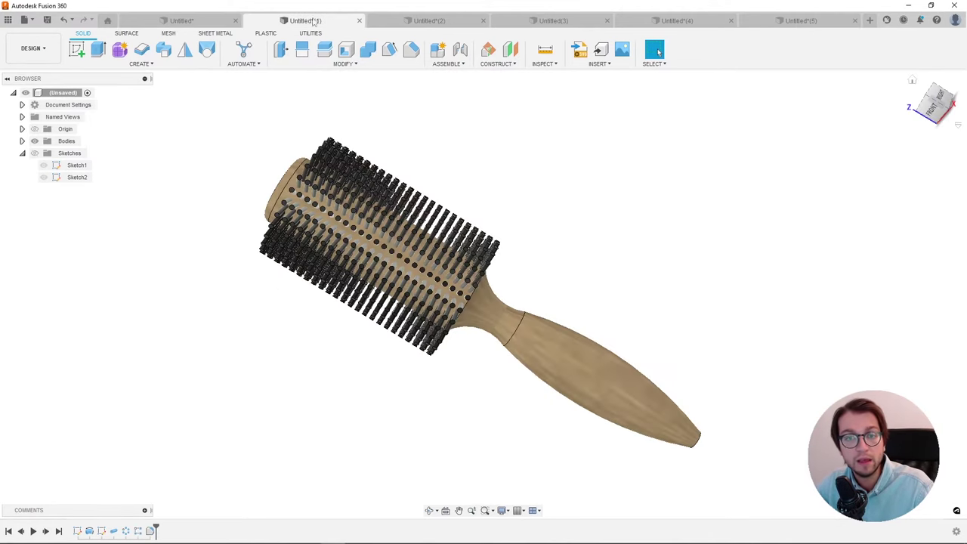
Step: Inspect the finished reference cup and its yellow Body5 band, then return to Untitled(5)
click(182, 21)
shift+middle_drag(414, 352, 349, 219)
scroll(349, 219, up, 5)
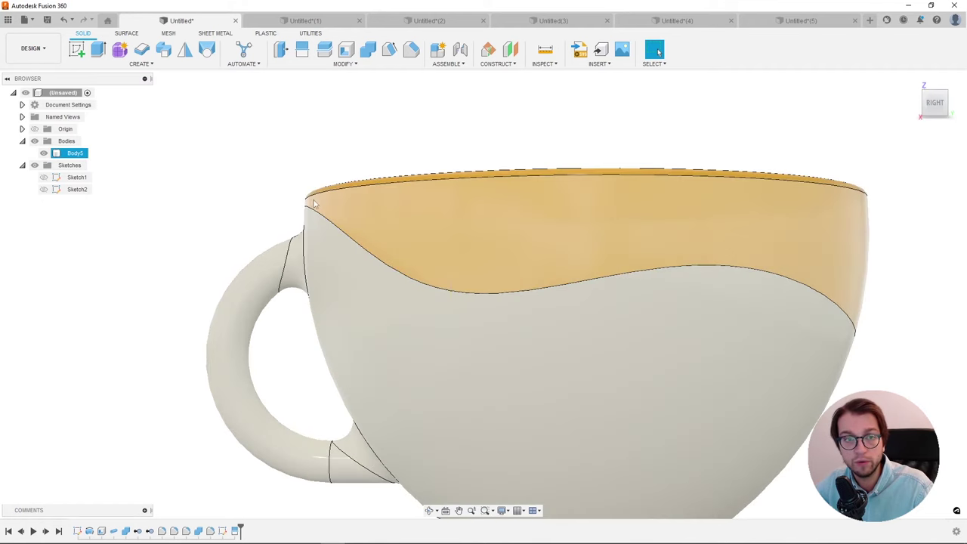
scroll(345, 217, down, 4)
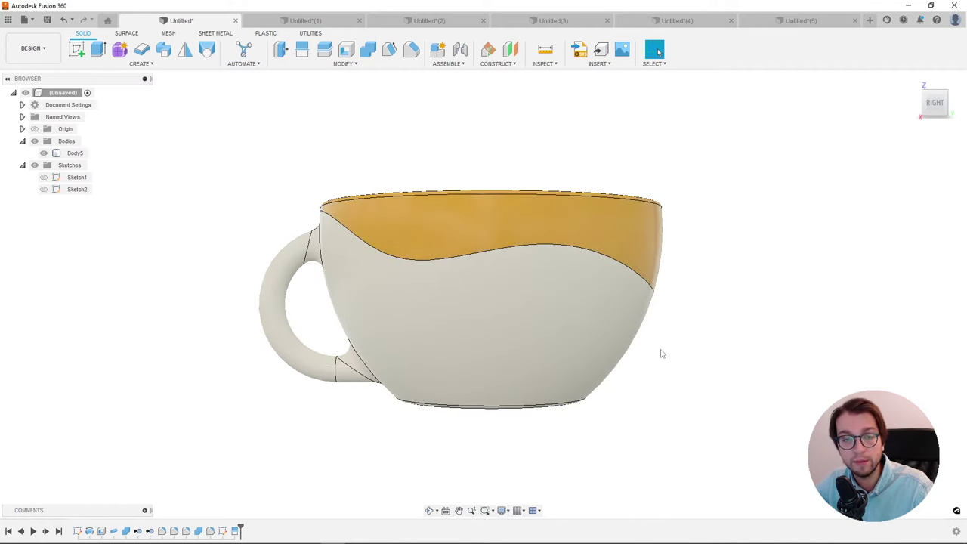
shift+middle_drag(682, 333, 672, 341)
click(594, 302)
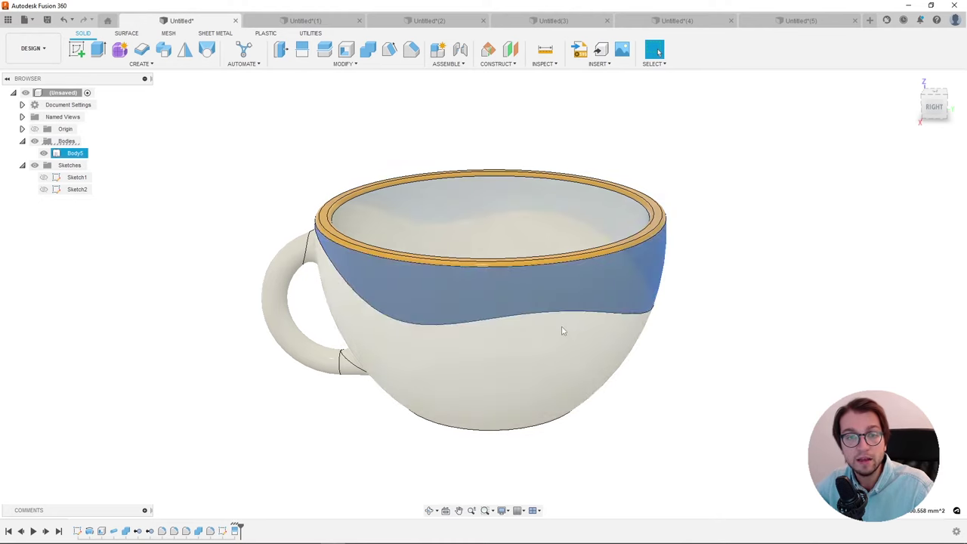
shift+middle_drag(562, 328, 575, 312)
drag(575, 312, 691, 341)
key(Escape)
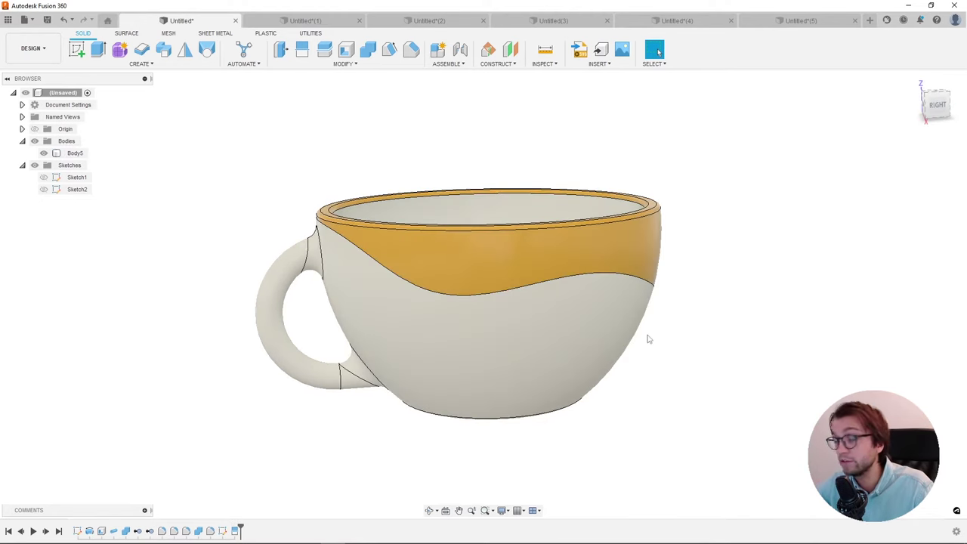
click(559, 295)
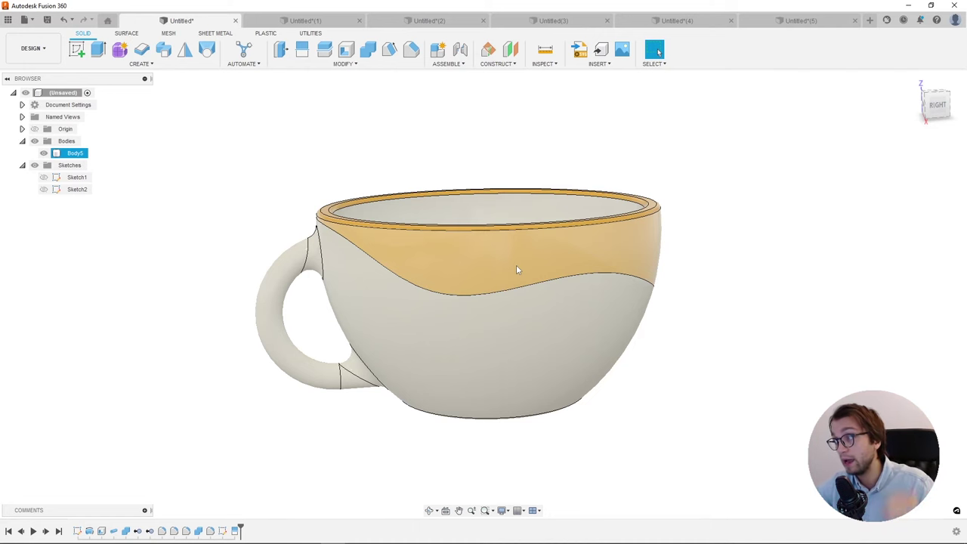
click(755, 21)
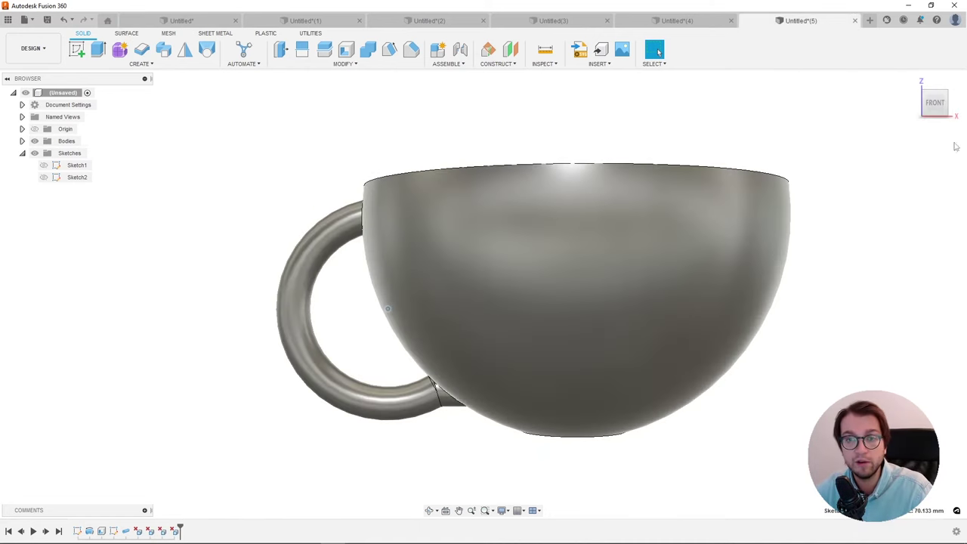
Step: Start a new sketch on the front plane
scroll(308, 245, down, 3)
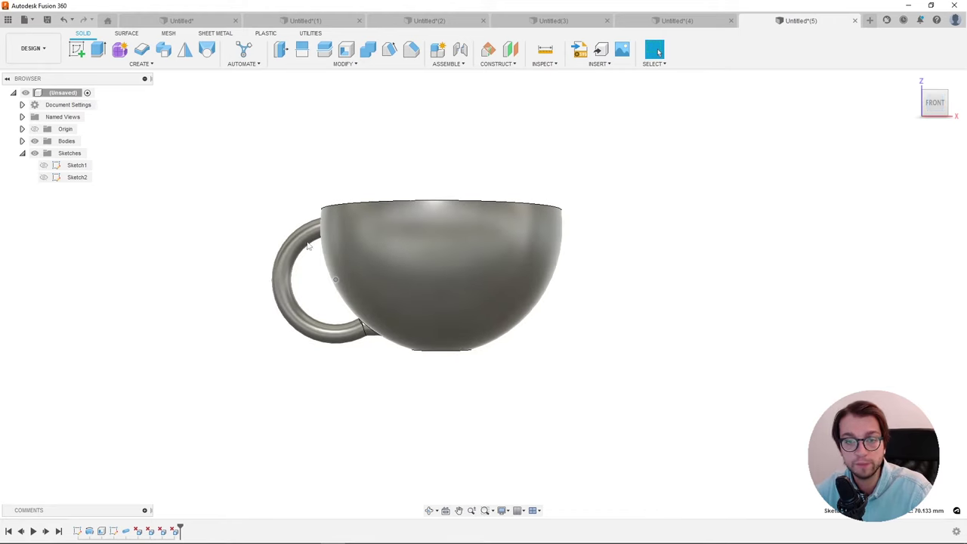
scroll(799, 141, up, 1)
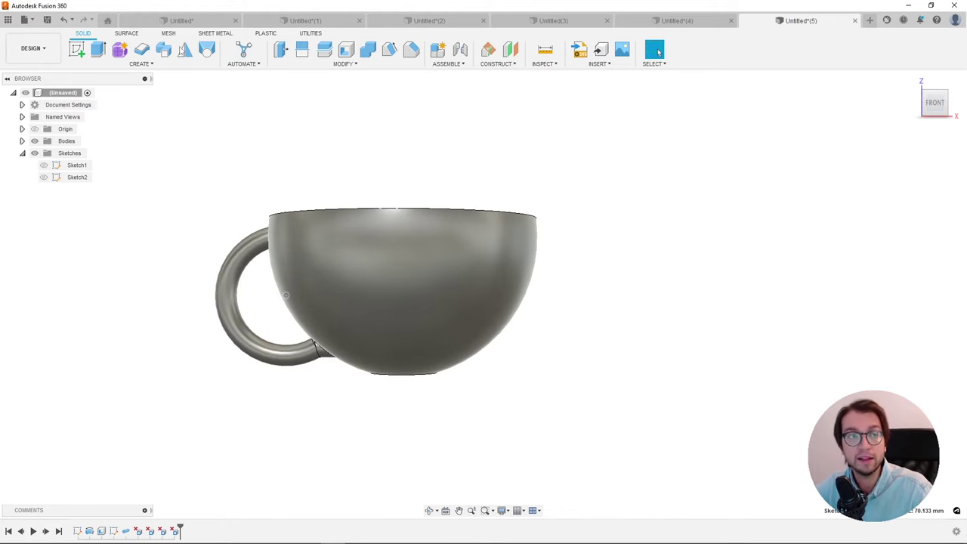
click(76, 49)
click(352, 287)
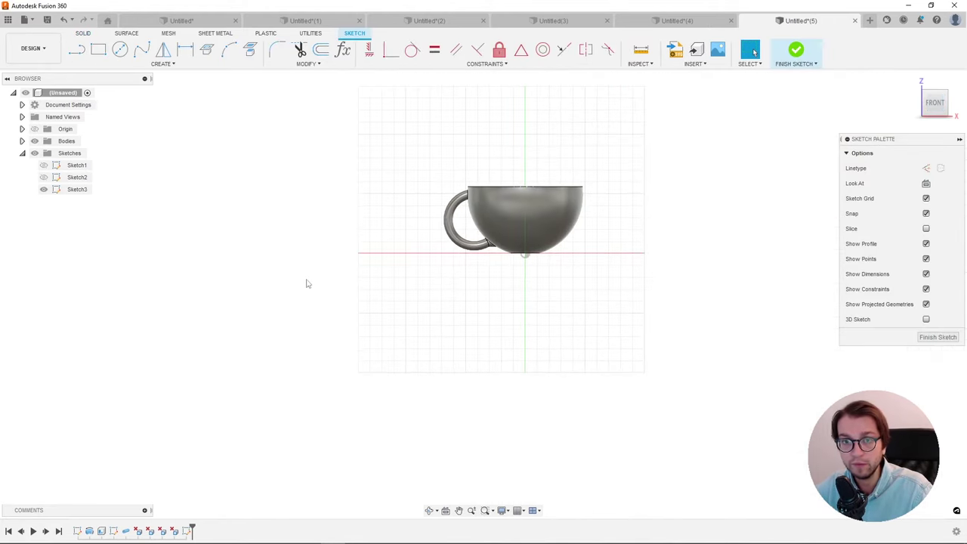
scroll(522, 162, up, 3)
scroll(490, 195, up, 2)
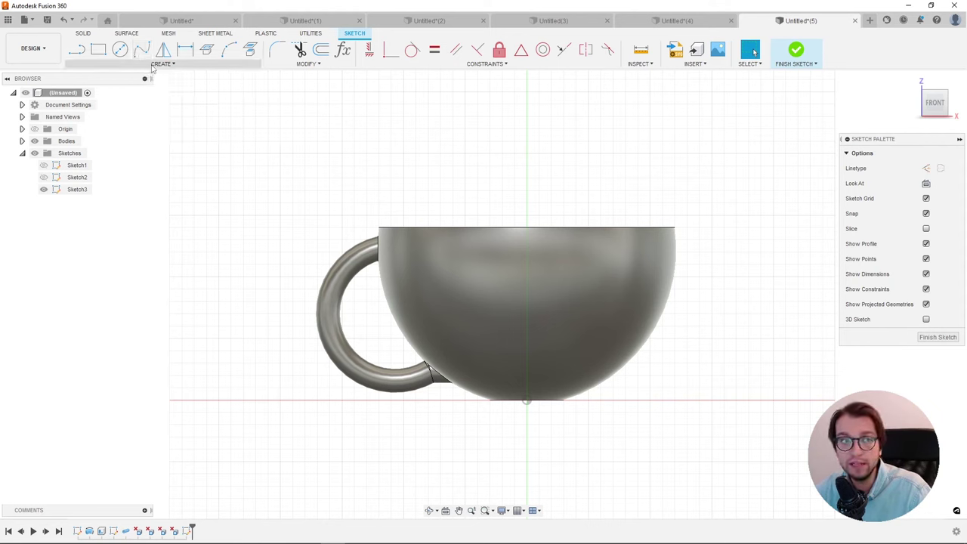
Step: Draw a wavy fit point spline across the cup, ending past its right side
click(154, 65)
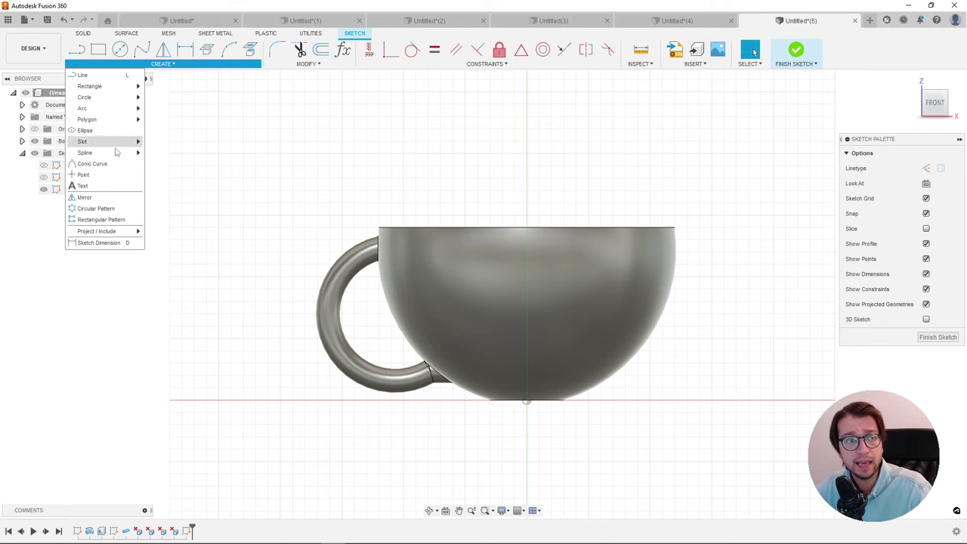
mouse_move(84, 152)
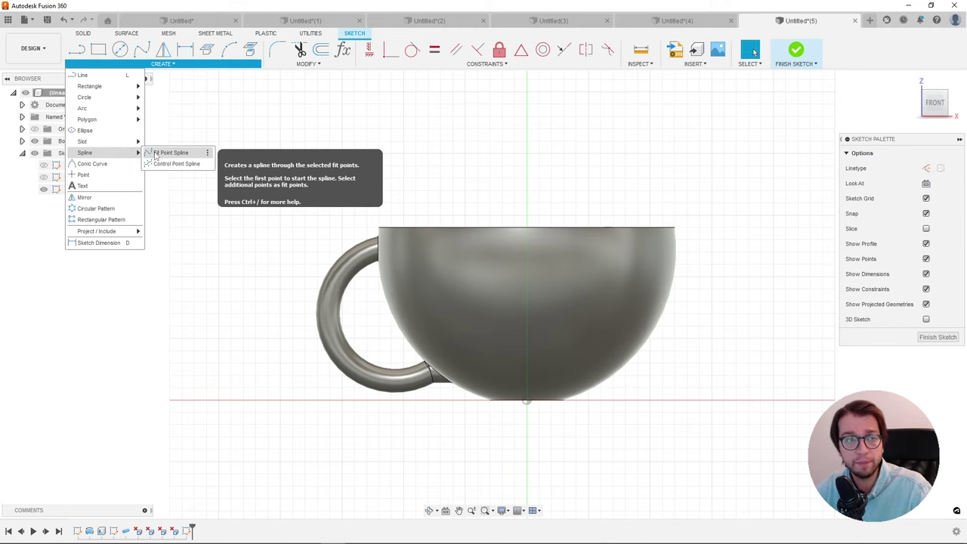
click(162, 153)
scroll(313, 200, up, 3)
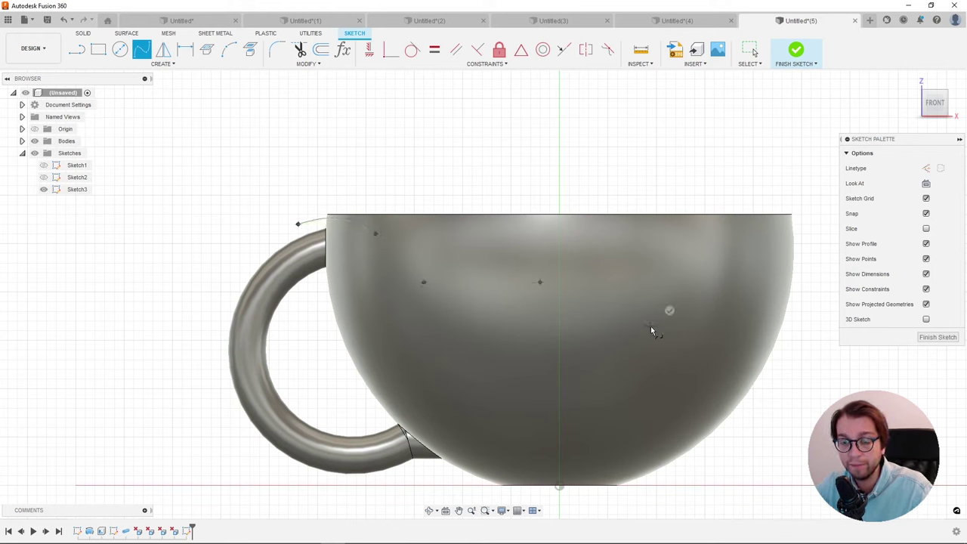
click(822, 369)
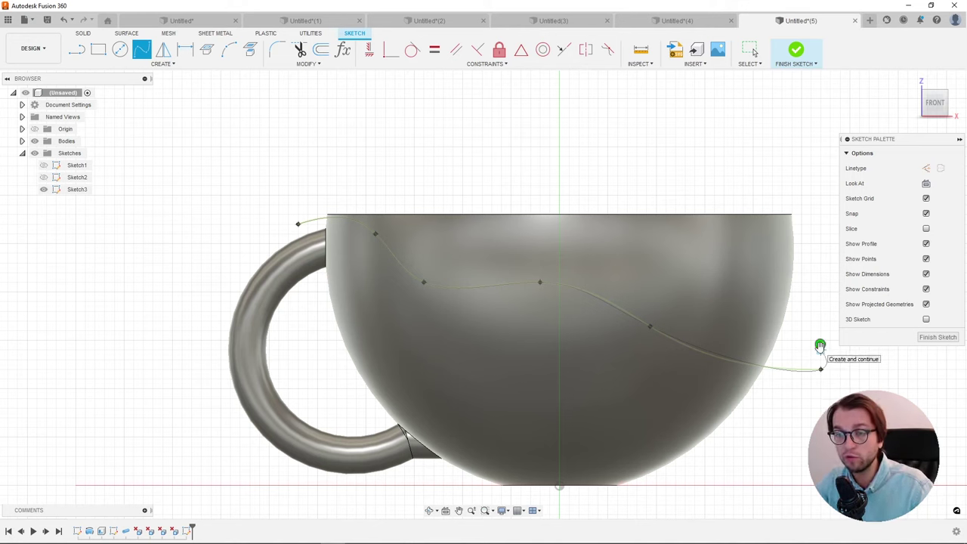
click(821, 346)
Step: Show the cup body again, return to the front view and finish Sketch3
scroll(398, 231, down, 3)
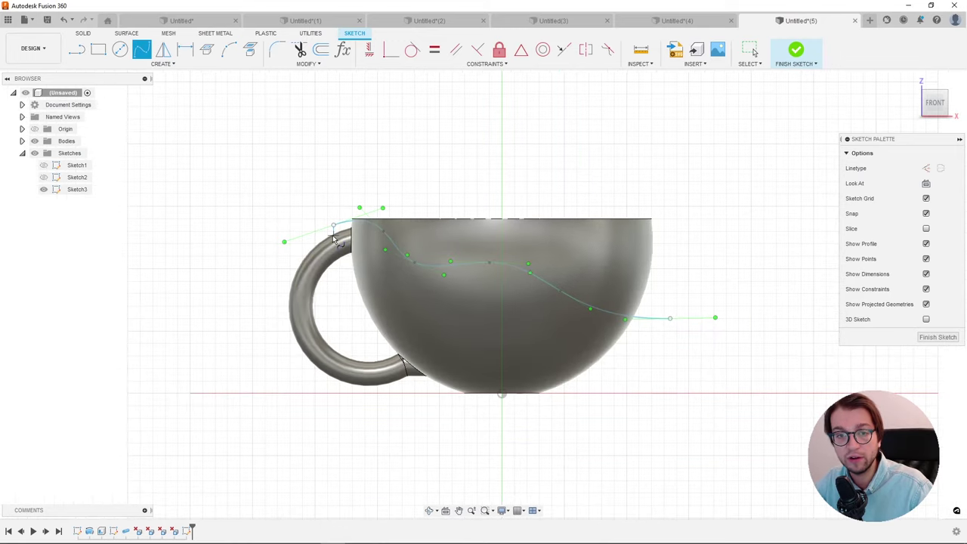
mouse_move(335, 216)
shift+middle_down()
mouse_move(312, 227)
mouse_move(344, 210)
shift+middle_up()
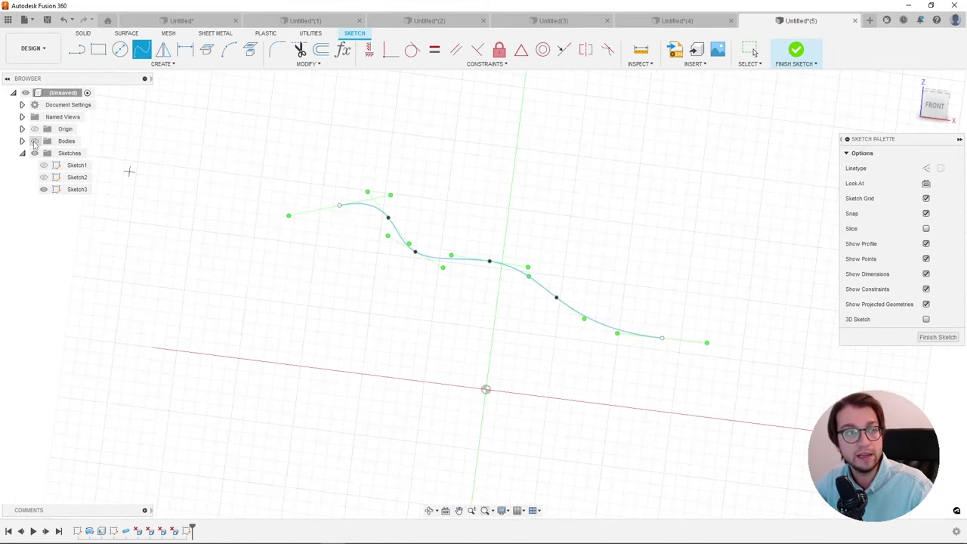
click(34, 141)
click(936, 102)
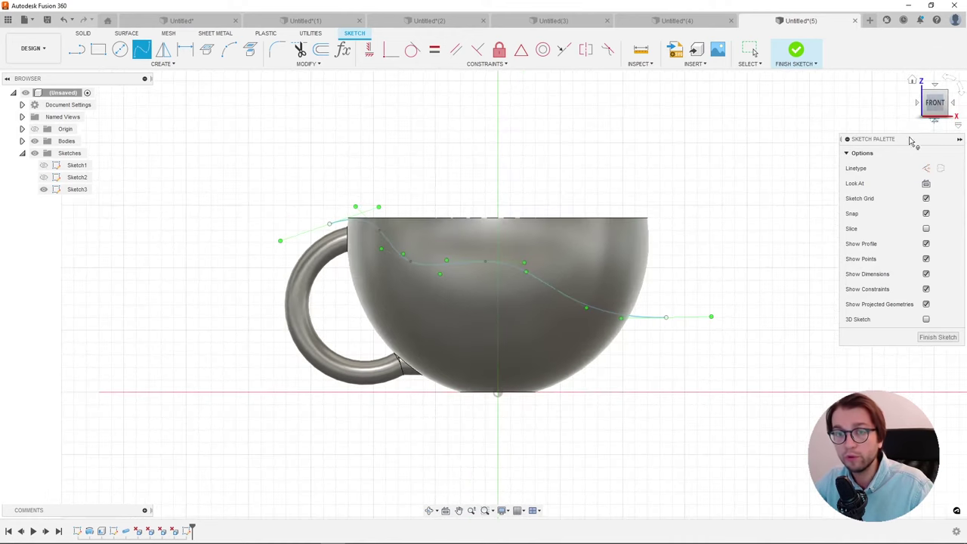
click(937, 337)
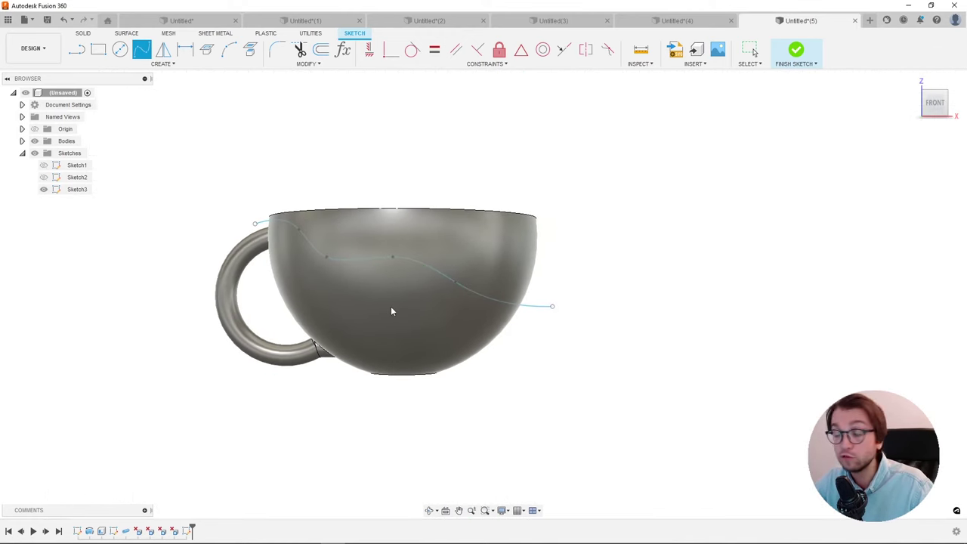
scroll(388, 305, up, 3)
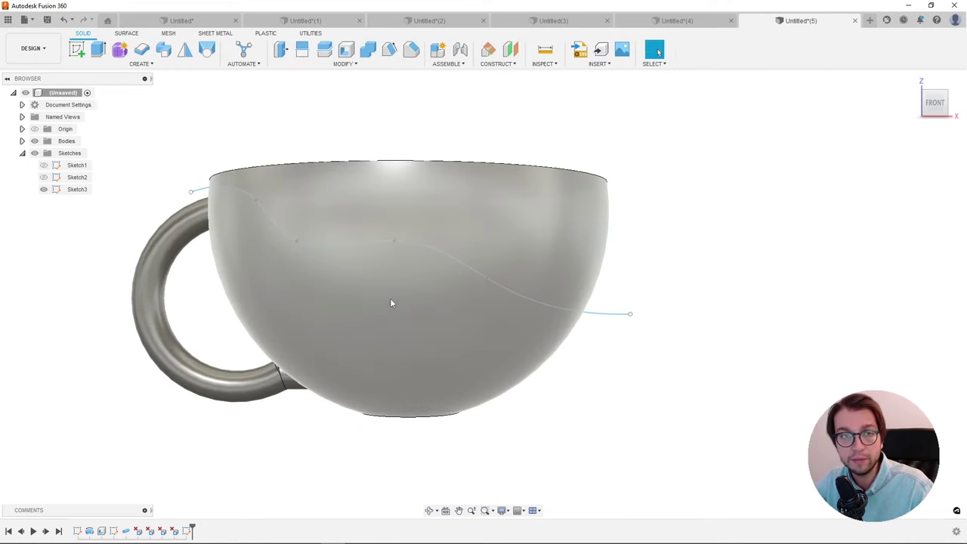
Step: Split the cup's outer face using the wavy spline as the splitting tool
click(344, 64)
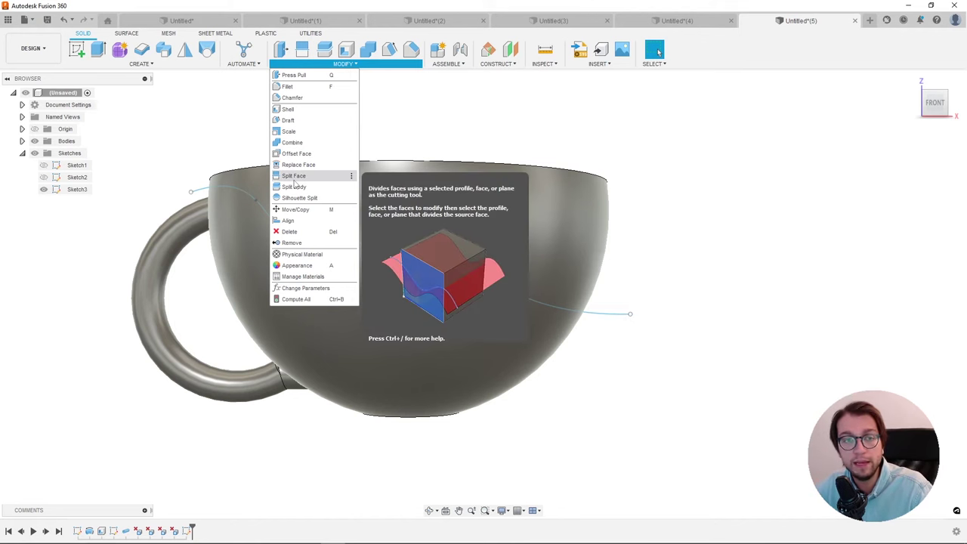
click(294, 179)
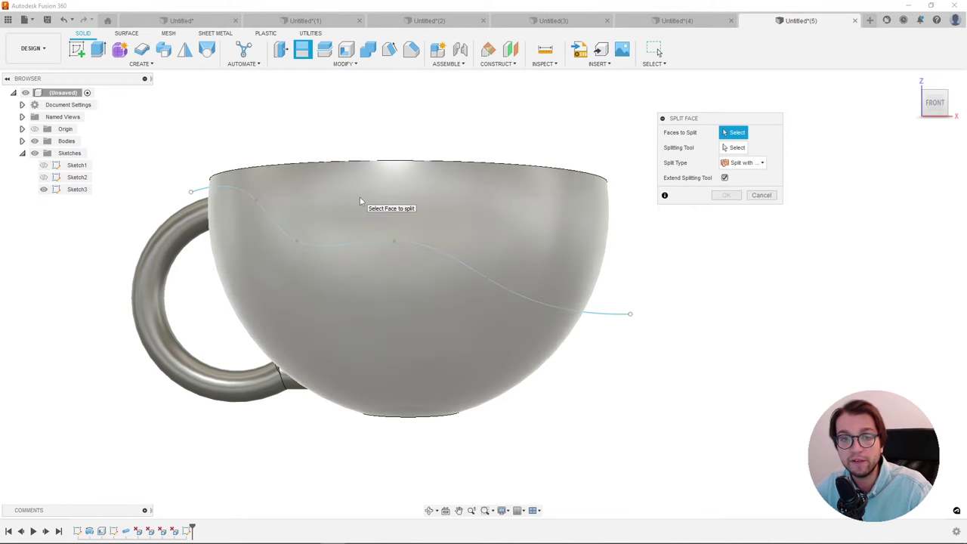
click(358, 194)
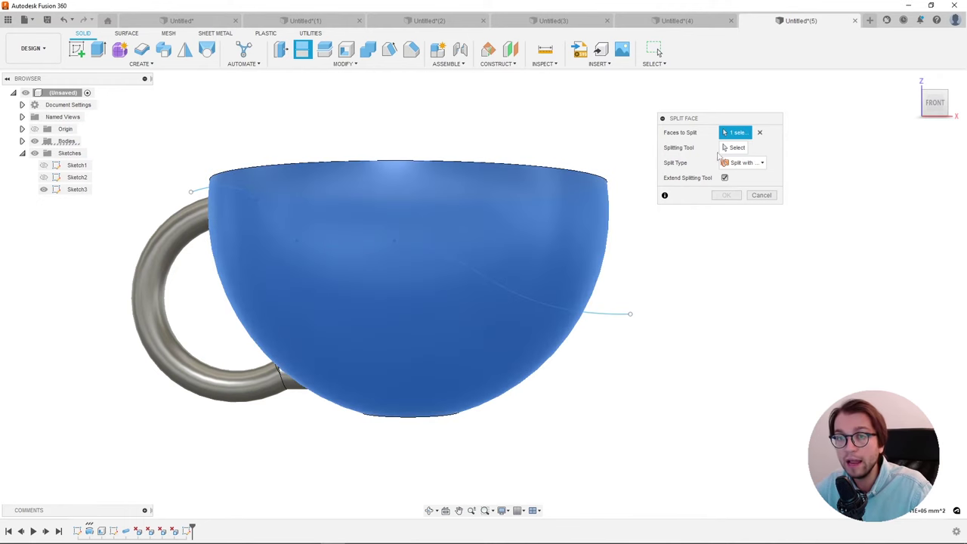
click(737, 149)
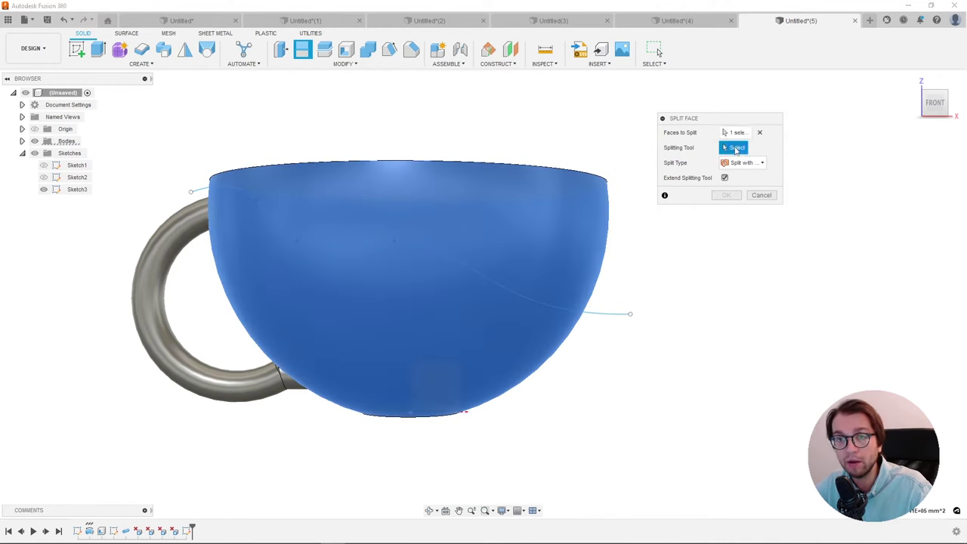
click(607, 320)
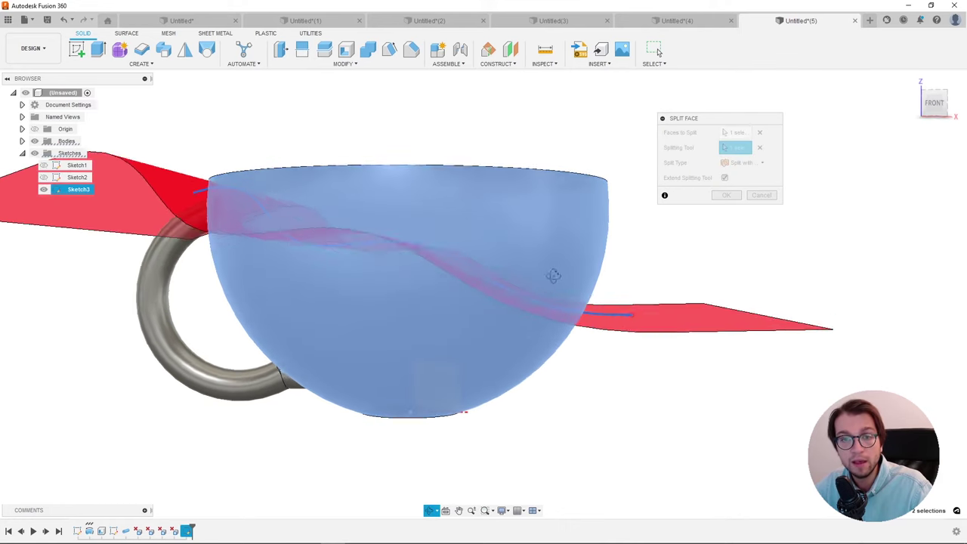
shift+middle_drag(551, 274, 554, 288)
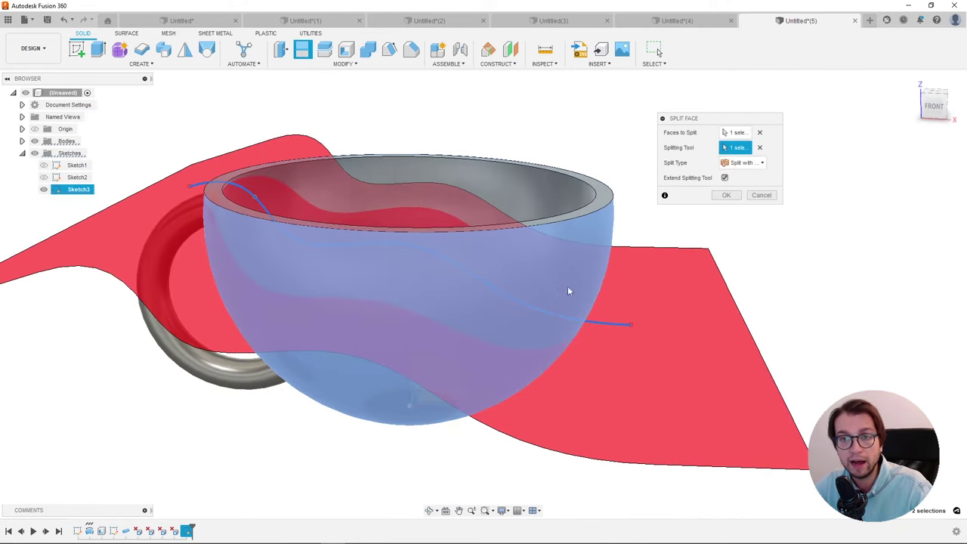
click(726, 195)
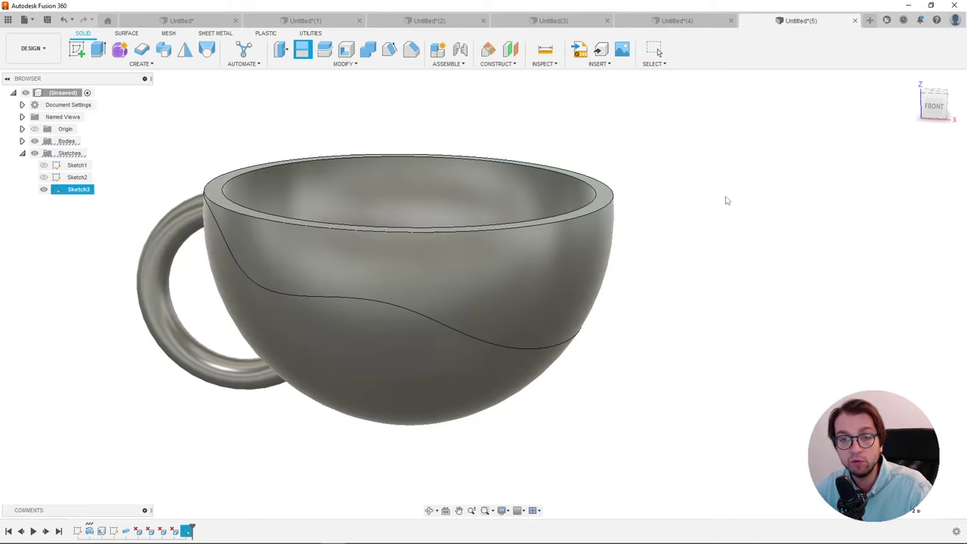
Step: Check the resulting upper and lower faces by selecting each one
shift+middle_drag(503, 274, 500, 291)
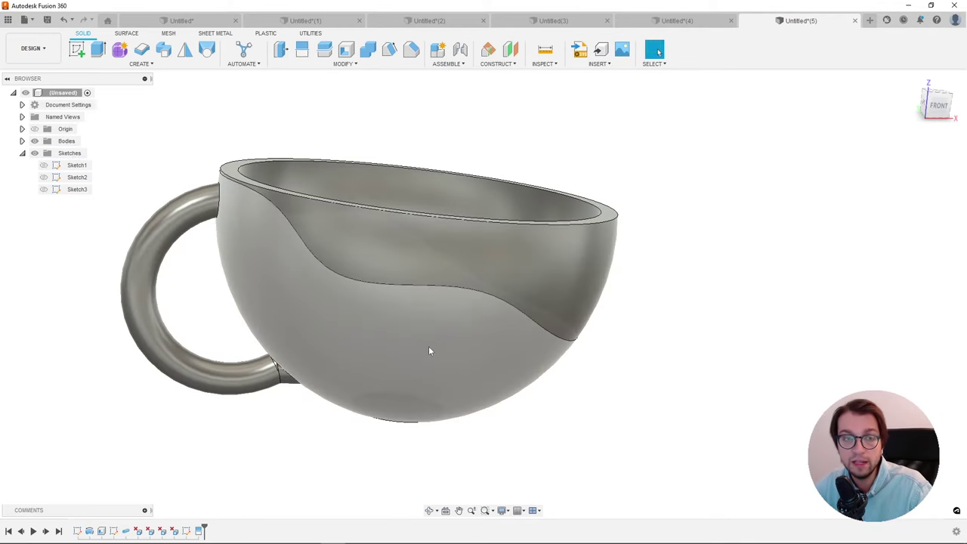
click(451, 267)
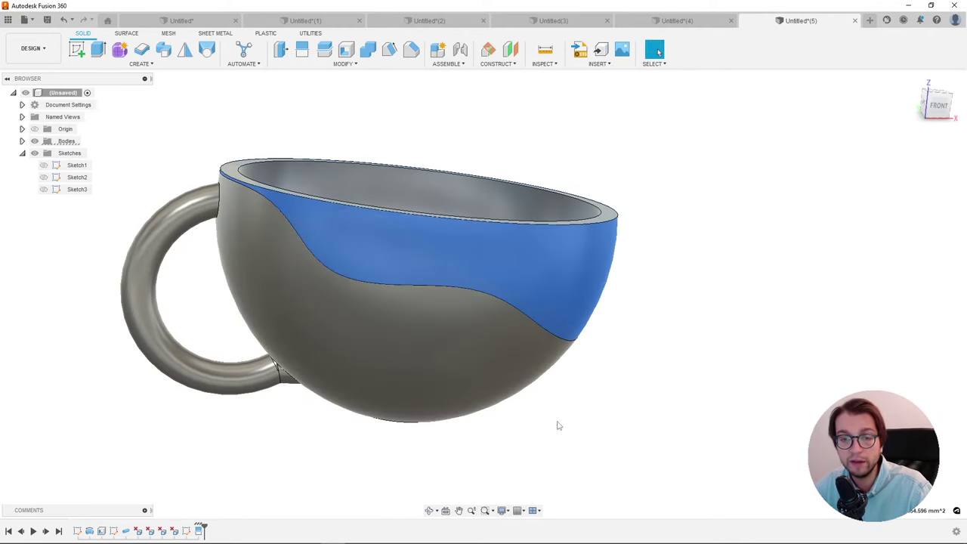
click(538, 378)
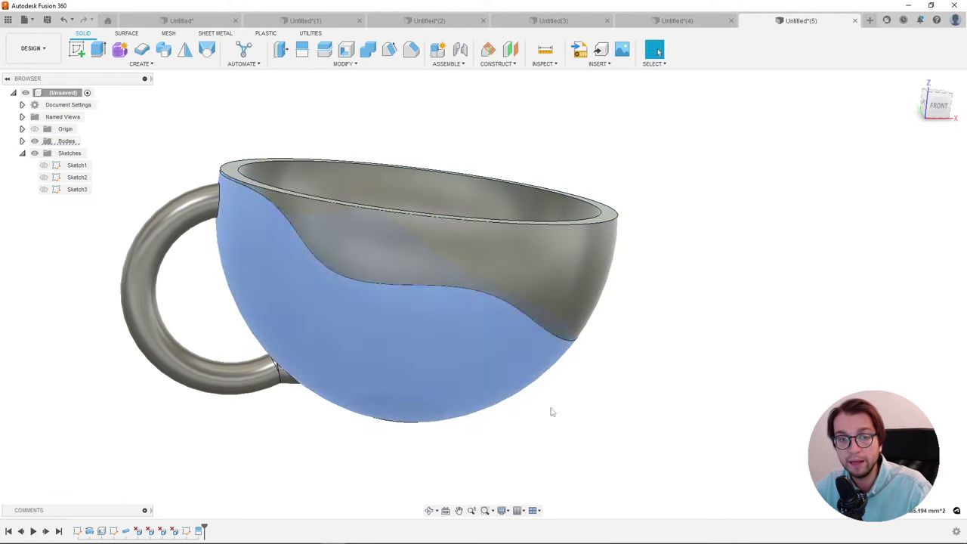
click(626, 421)
click(357, 65)
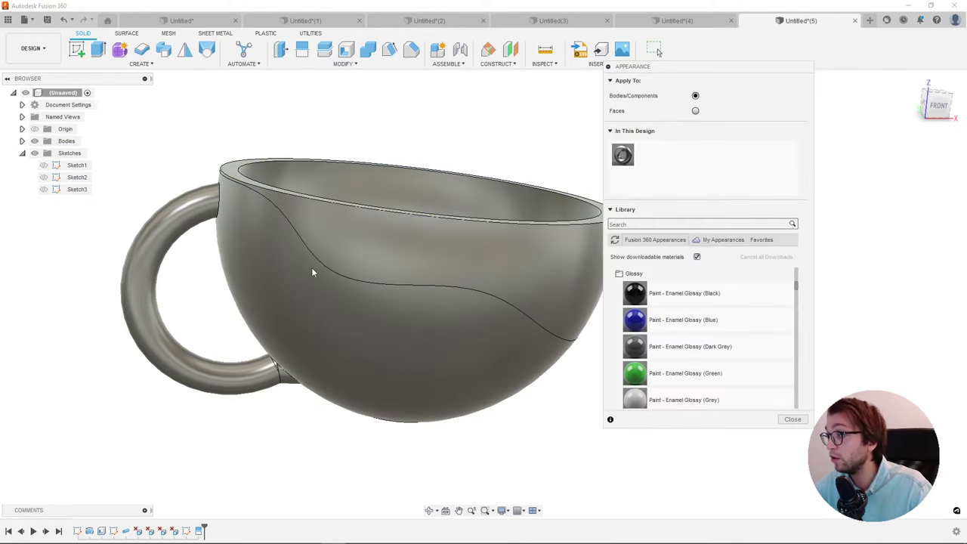
Step: Paint the cup Enamel Glossy White and the upper wavy face glossy yellow
drag(717, 69, 794, 73)
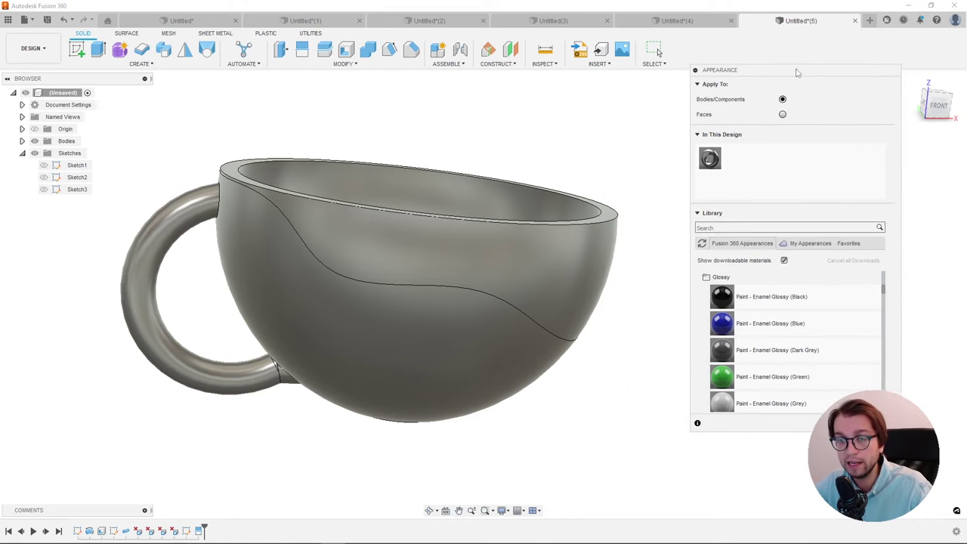
drag(755, 403, 378, 334)
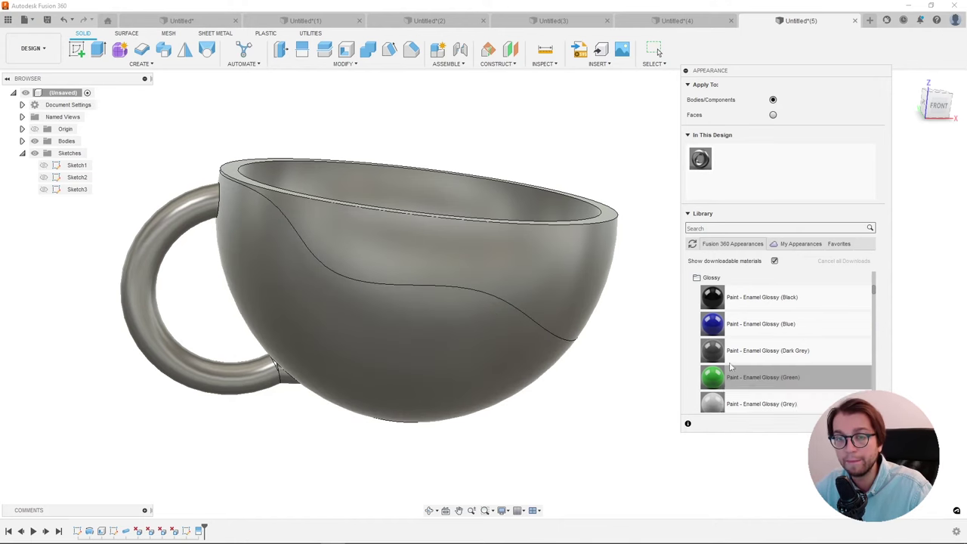
scroll(733, 360, up, 3)
scroll(732, 359, down, 3)
scroll(732, 359, down, 2)
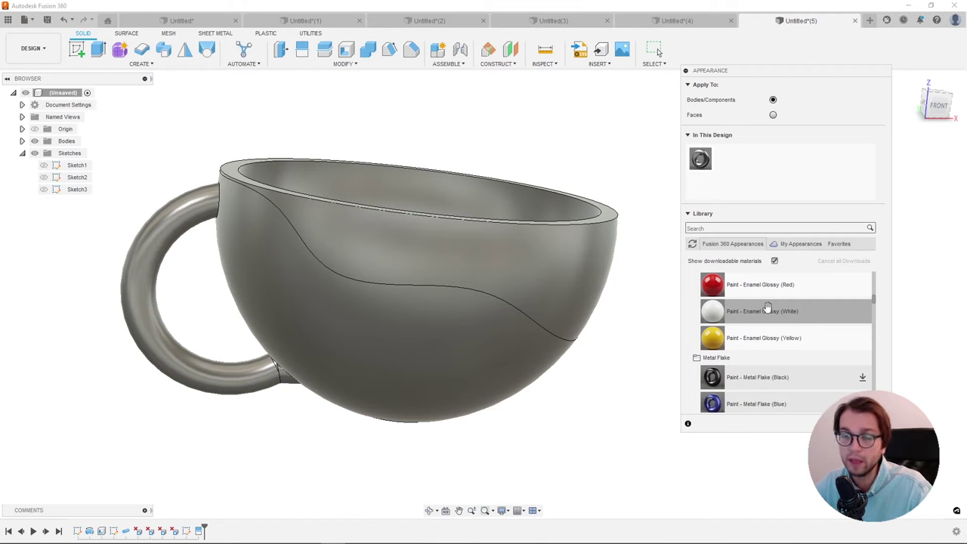
drag(760, 312, 533, 329)
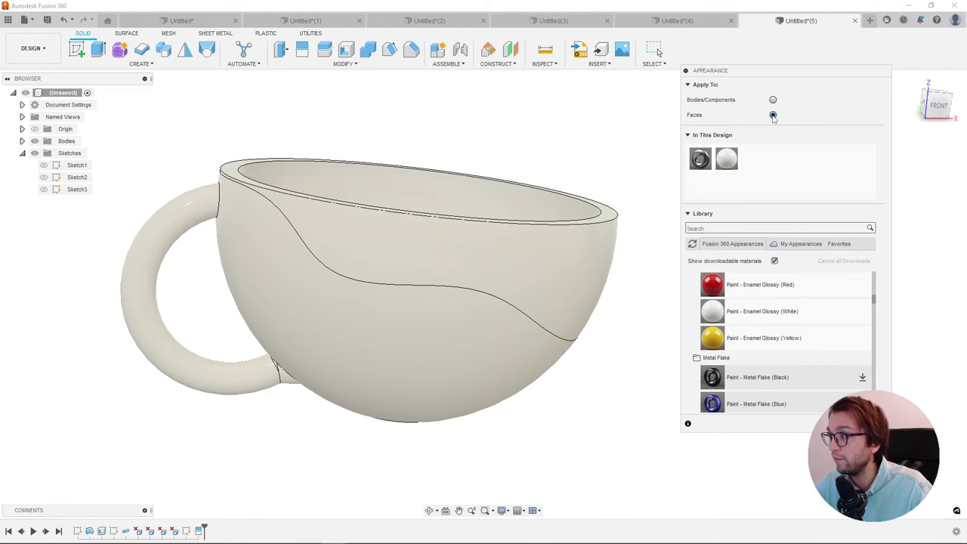
drag(761, 338, 512, 275)
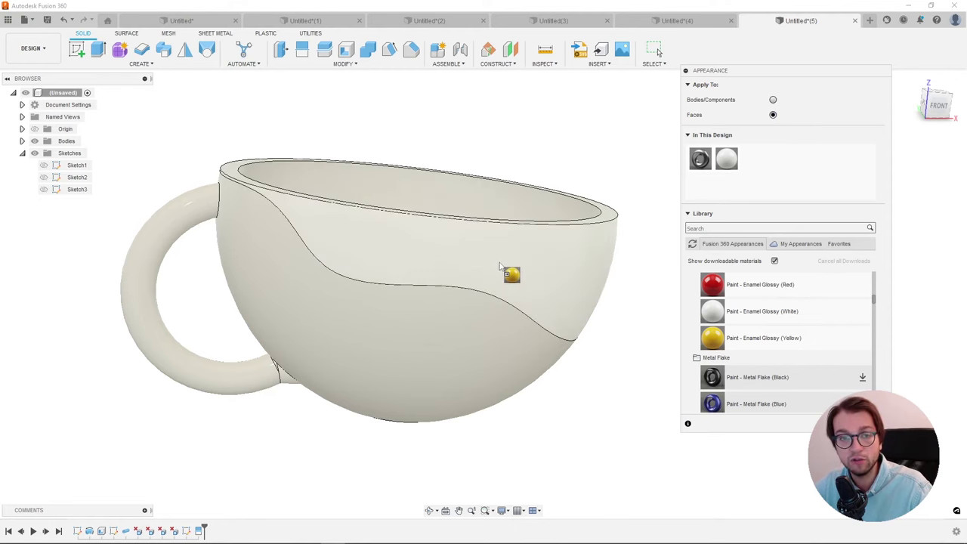
shift+middle_drag(538, 401, 359, 399)
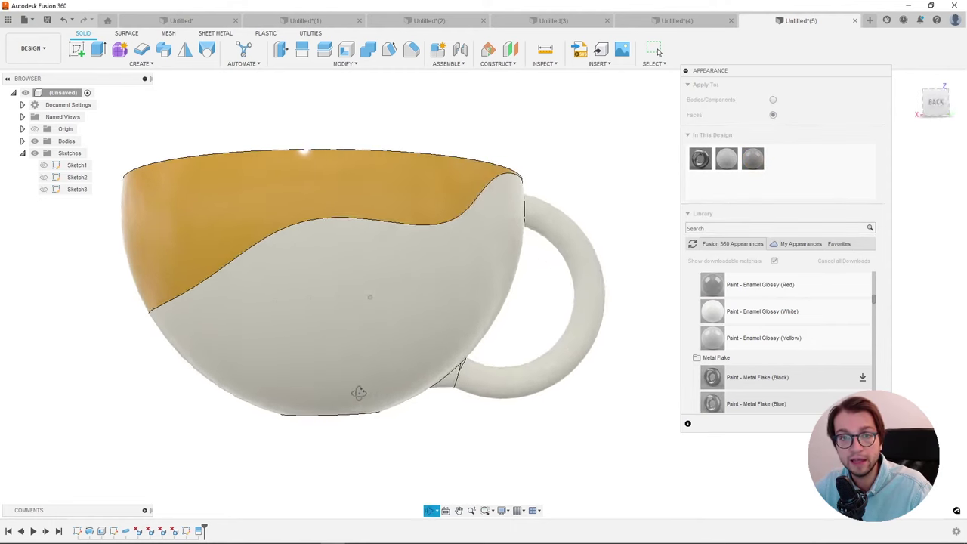
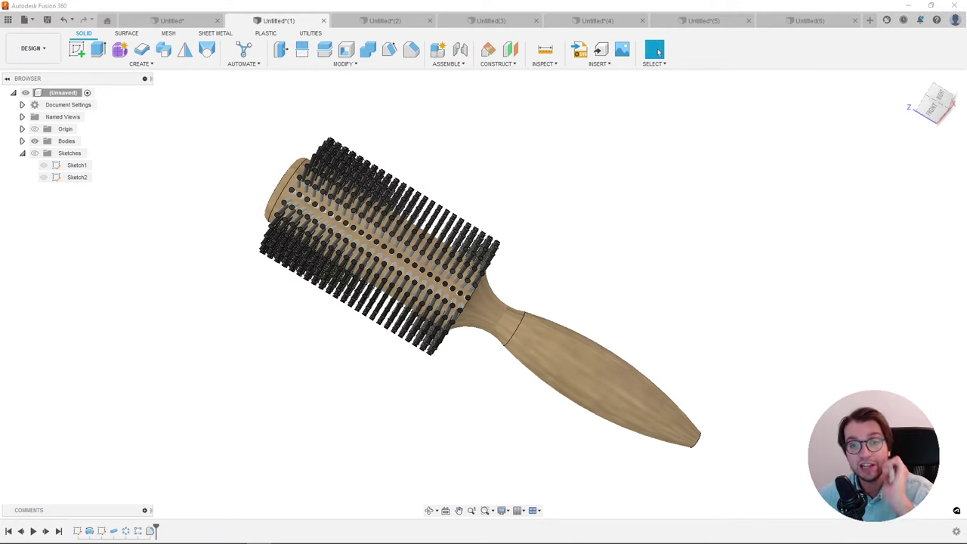
Step: Orbit and zoom around the existing brush model to inspect the handle and bristles
mouse_move(445, 342)
shift+middle_down()
mouse_move(410, 339)
mouse_move(416, 352)
shift+middle_up()
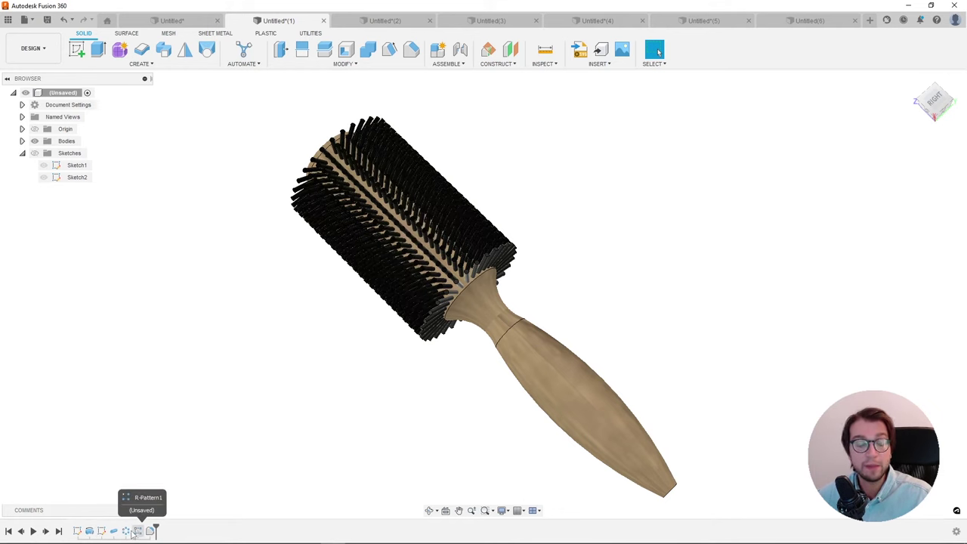
click(89, 531)
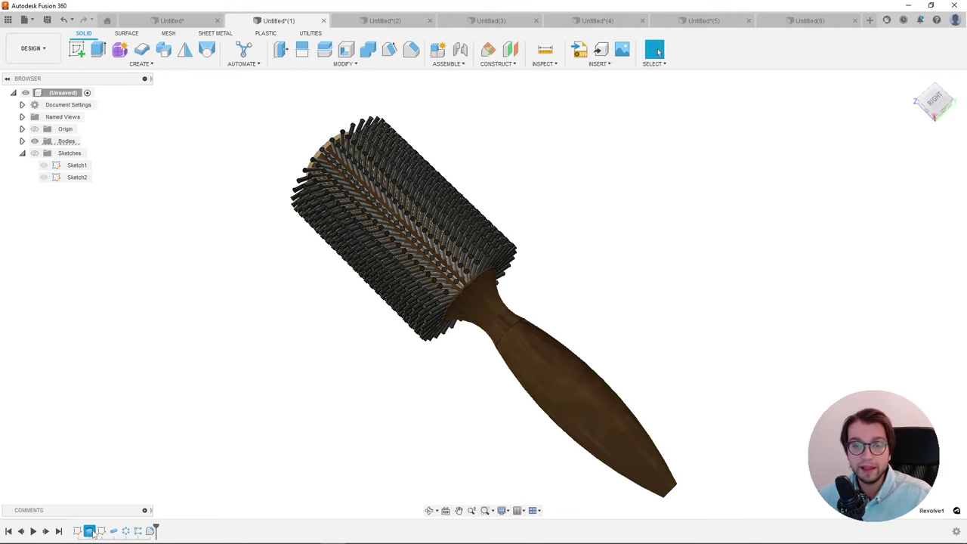
key(Escape)
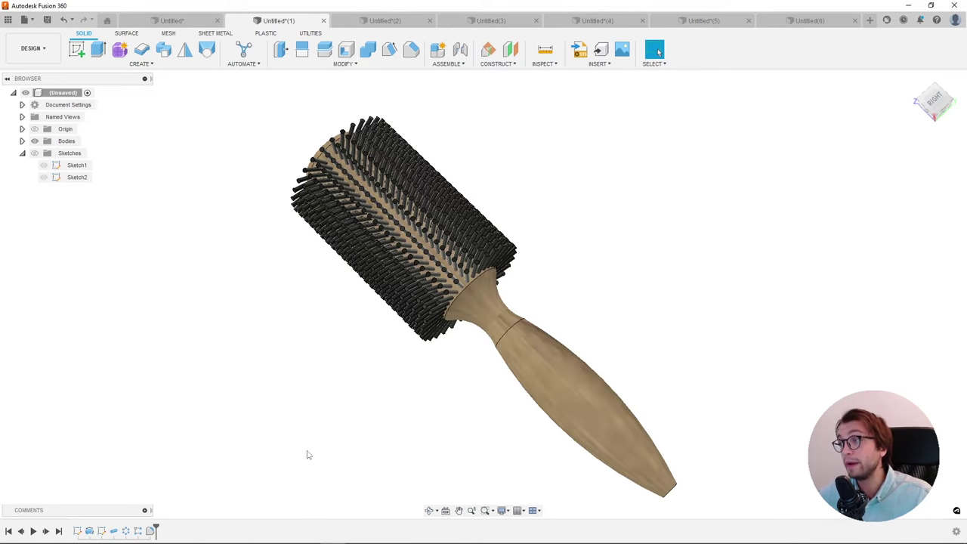
scroll(439, 277, up, 2)
scroll(446, 279, up, 2)
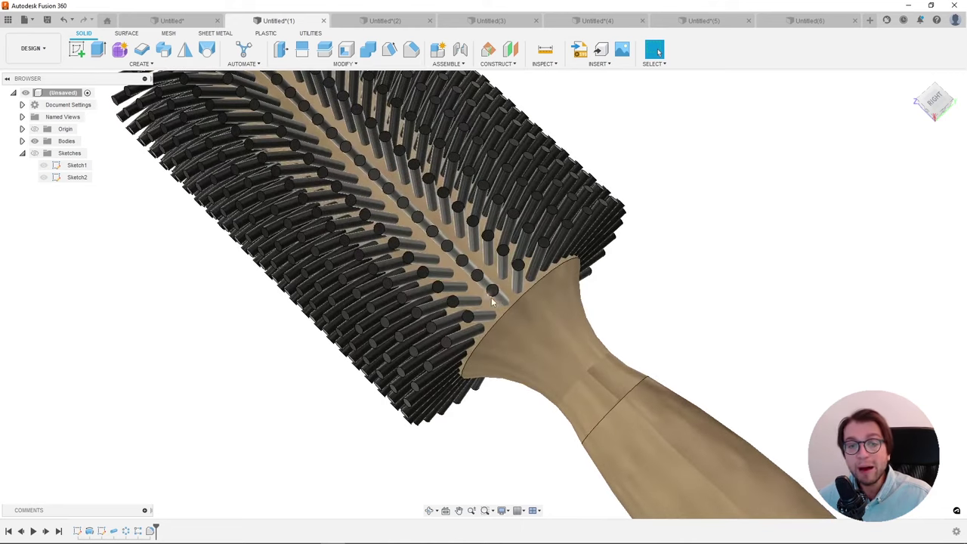
click(496, 299)
shift+middle_drag(495, 303, 486, 310)
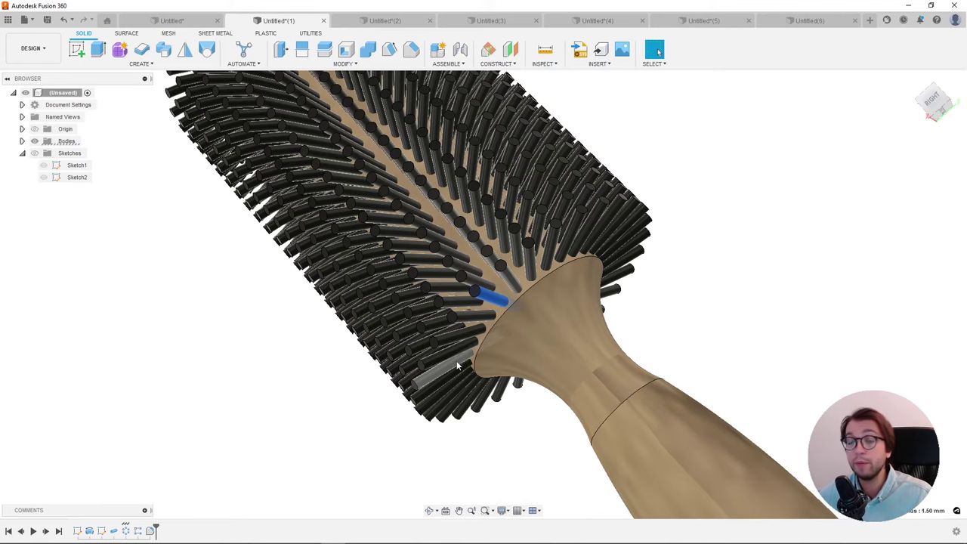
scroll(457, 360, down, 3)
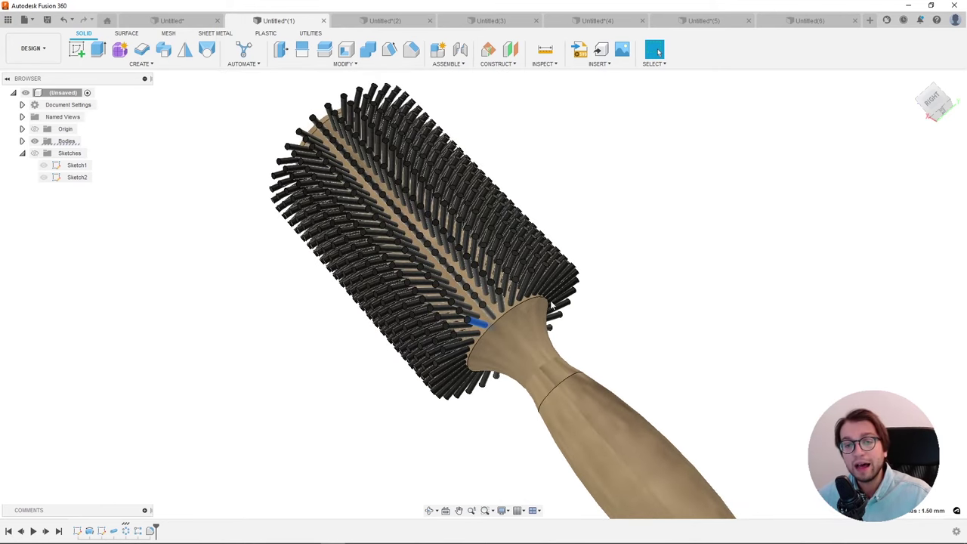
shift+middle_drag(546, 282, 487, 286)
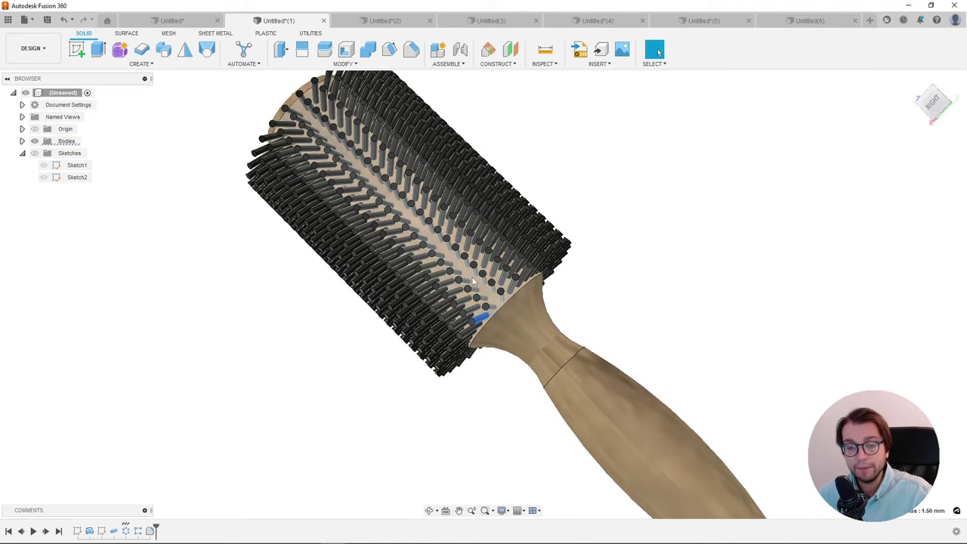
mouse_move(474, 282)
shift+middle_down()
mouse_move(341, 298)
mouse_move(311, 324)
mouse_move(333, 329)
shift+middle_up()
scroll(415, 201, up, 2)
scroll(416, 200, up, 2)
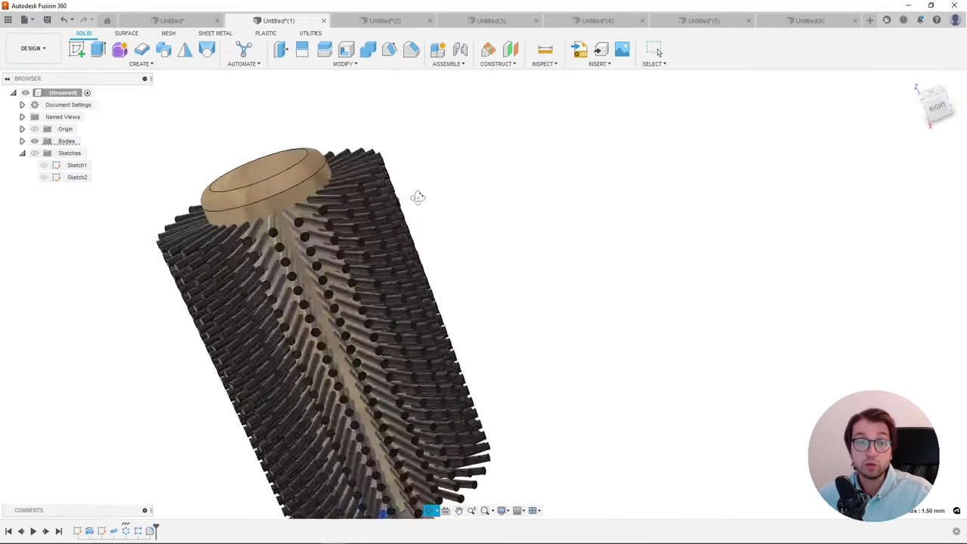
scroll(408, 197, up, 2)
scroll(405, 196, down, 3)
shift+middle_drag(405, 196, 562, 228)
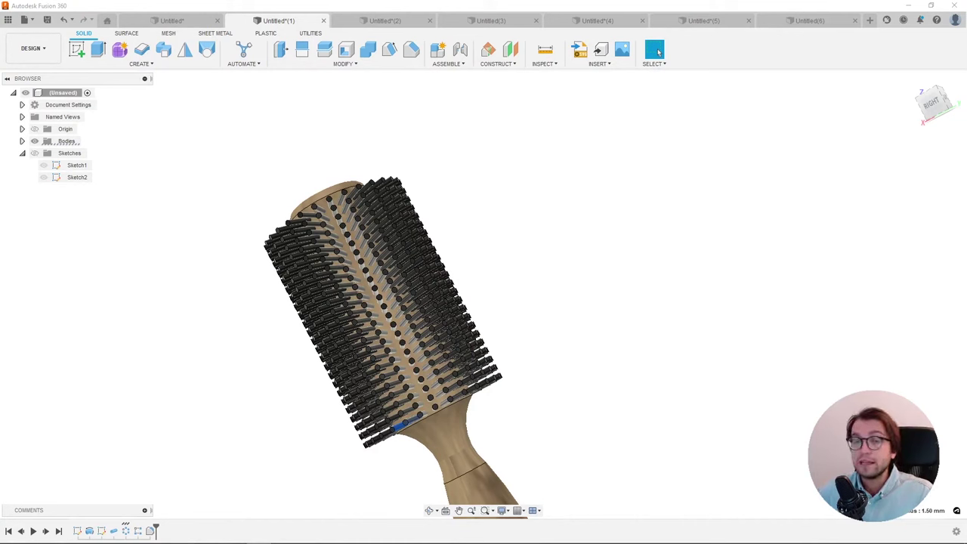
scroll(594, 240, down, 3)
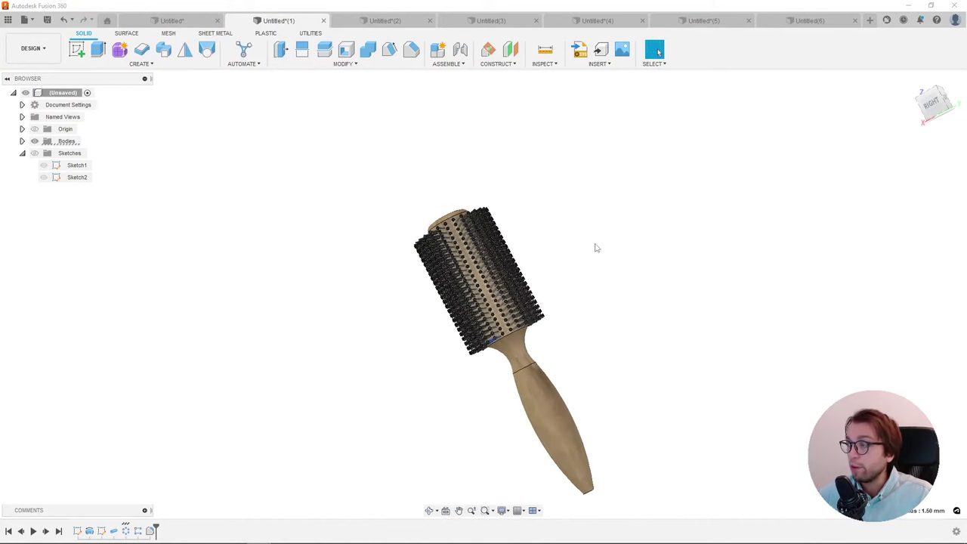
Step: Start a new empty design with a sketch on the front plane
click(870, 20)
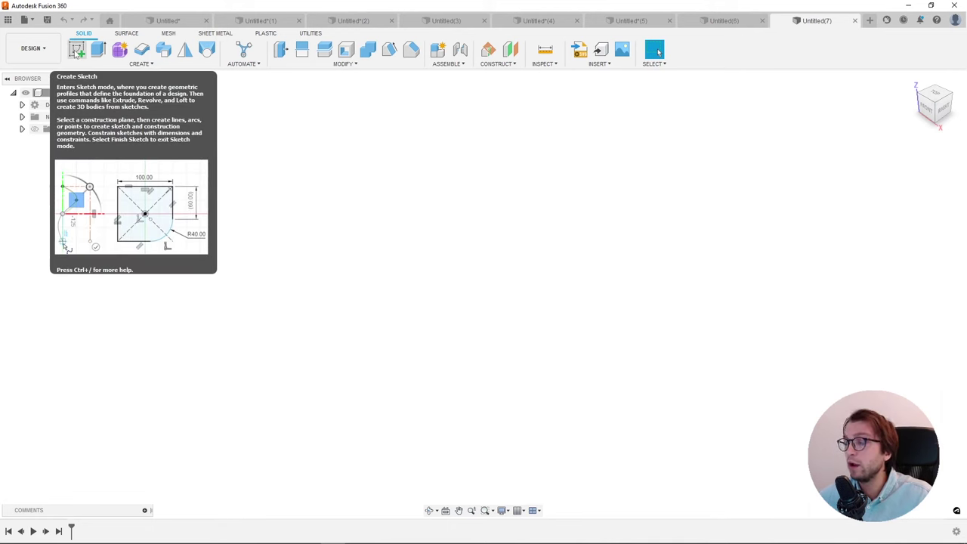
click(76, 52)
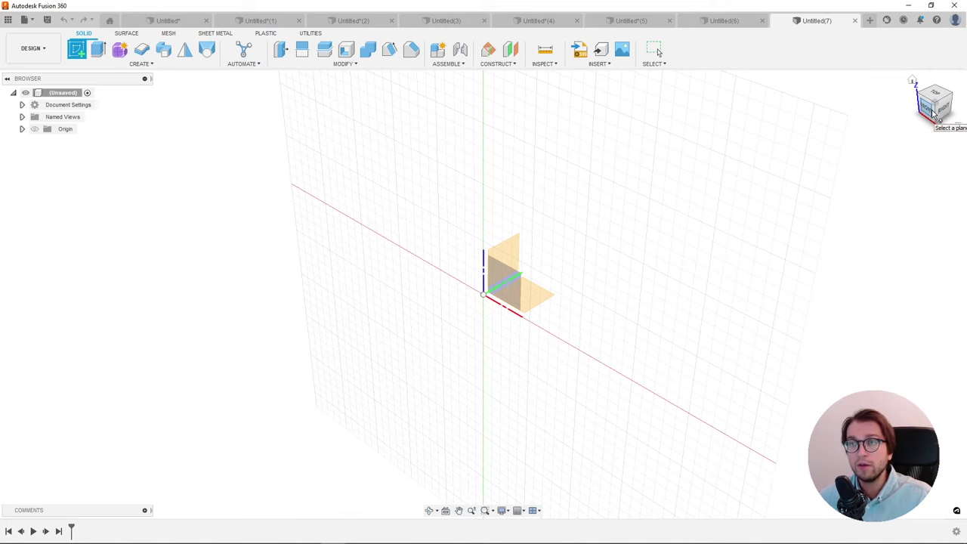
click(934, 113)
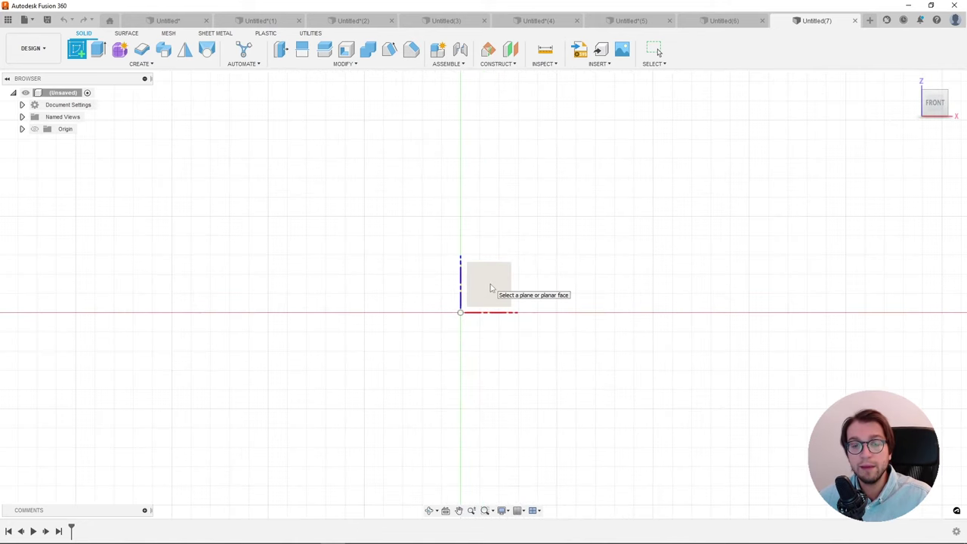
click(491, 288)
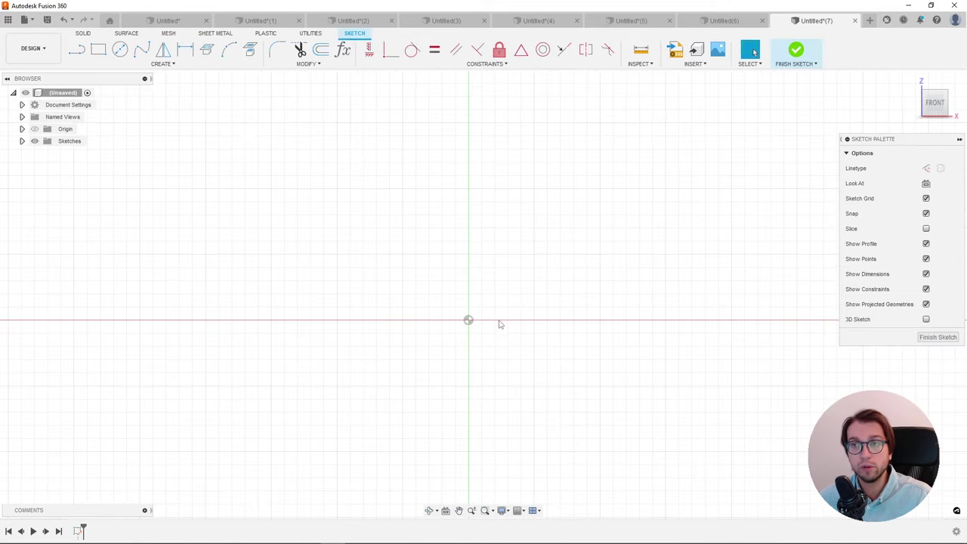
Step: Draw a vertical line rising straight up from the sketch origin
click(77, 50)
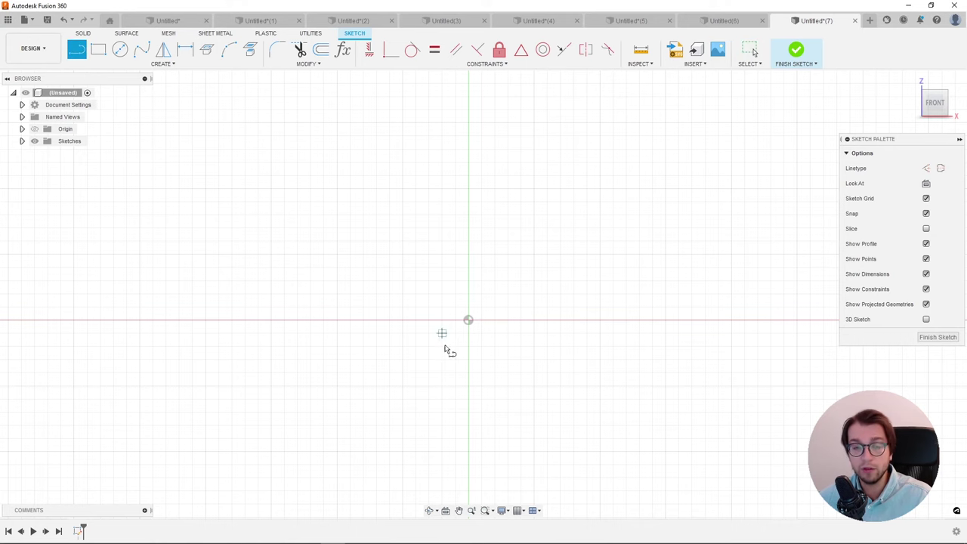
click(475, 328)
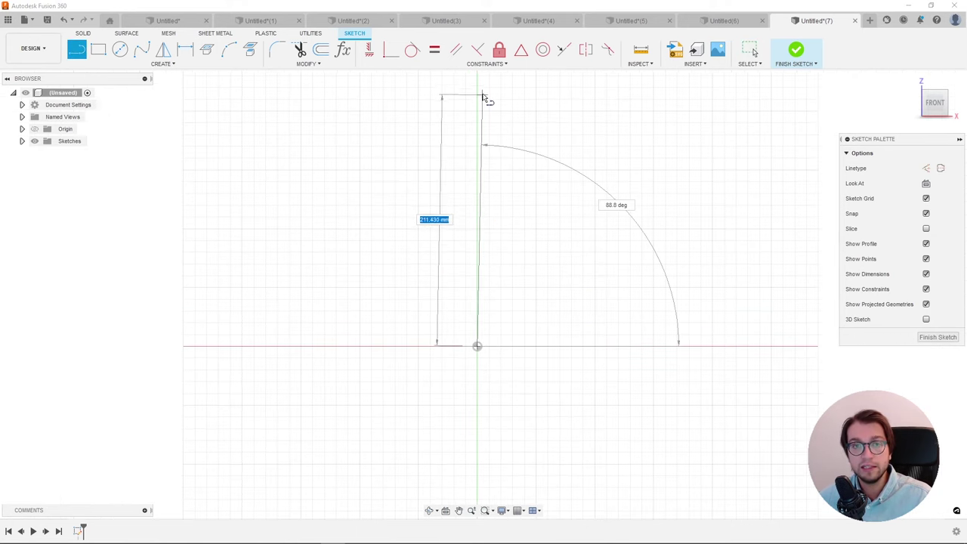
click(477, 90)
key(Escape)
Step: Add a short vertical line segment near the top of the axis
middle_drag(425, 260, 458, 303)
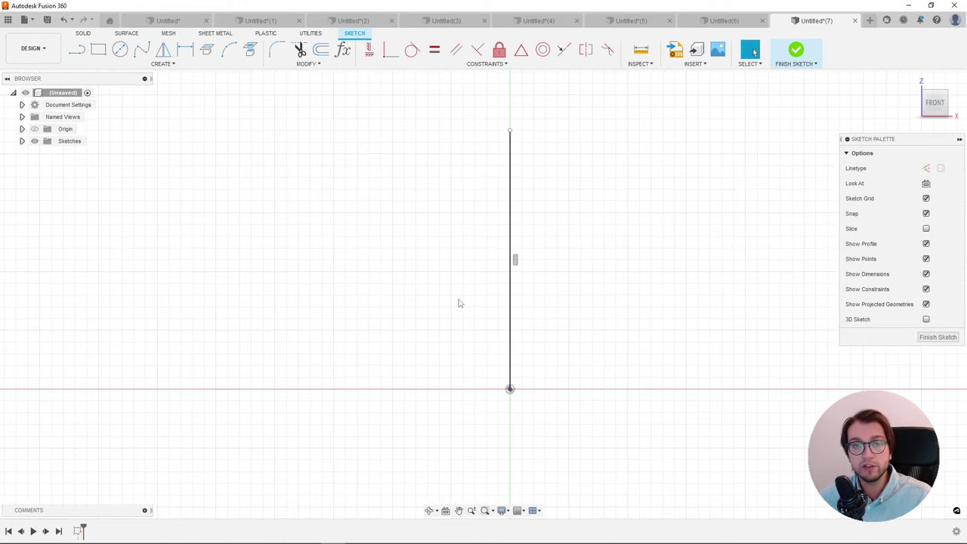
click(76, 49)
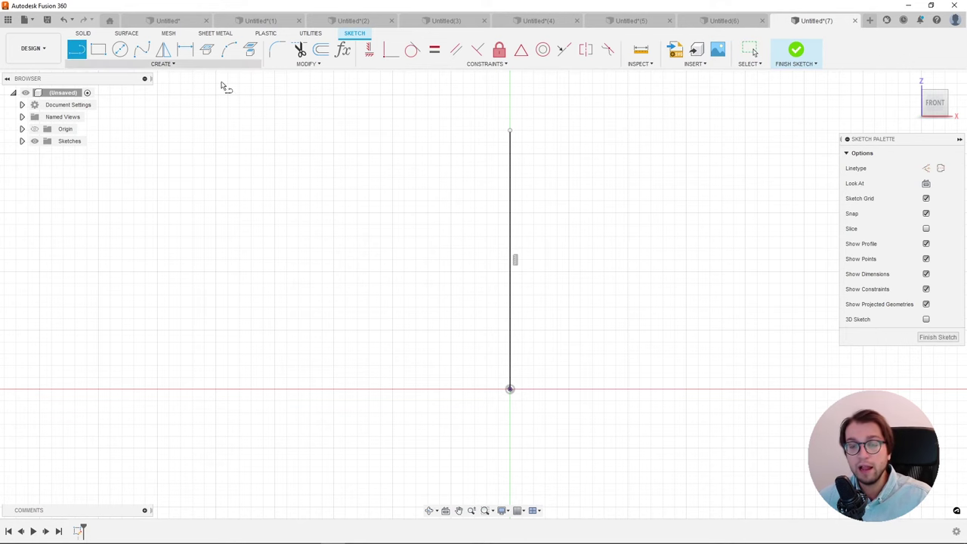
scroll(495, 144, up, 3)
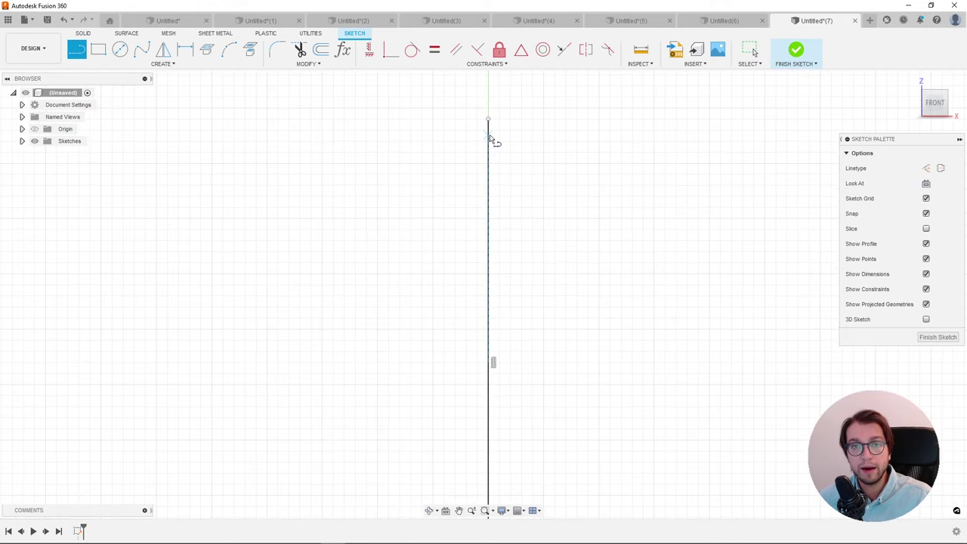
click(466, 136)
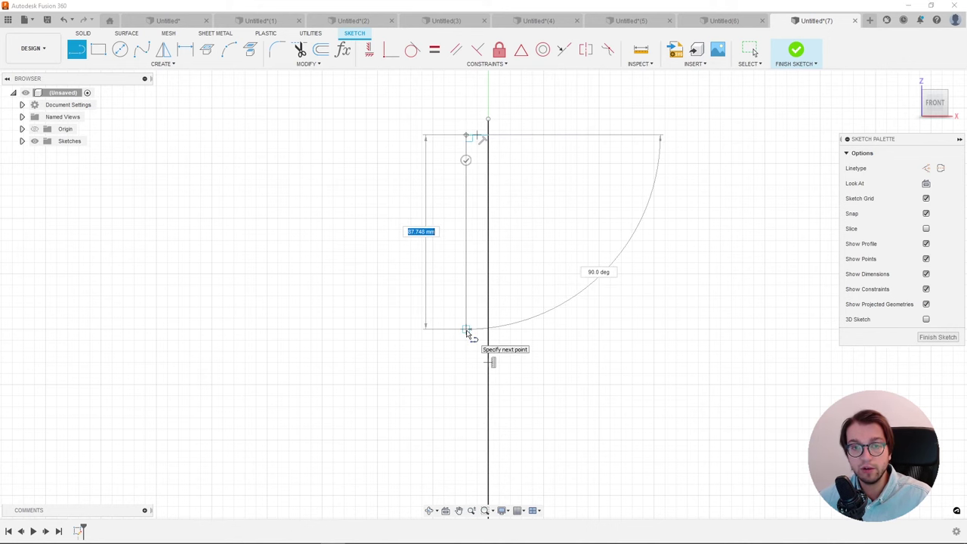
click(466, 333)
scroll(472, 310, down, 3)
scroll(460, 337, up, 4)
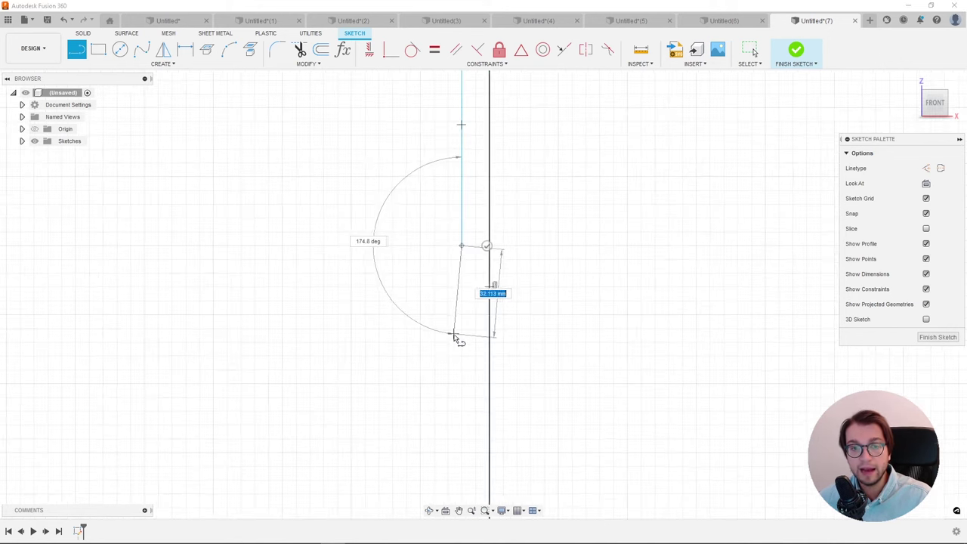
scroll(453, 333, down, 2)
middle_drag(453, 328, 453, 225)
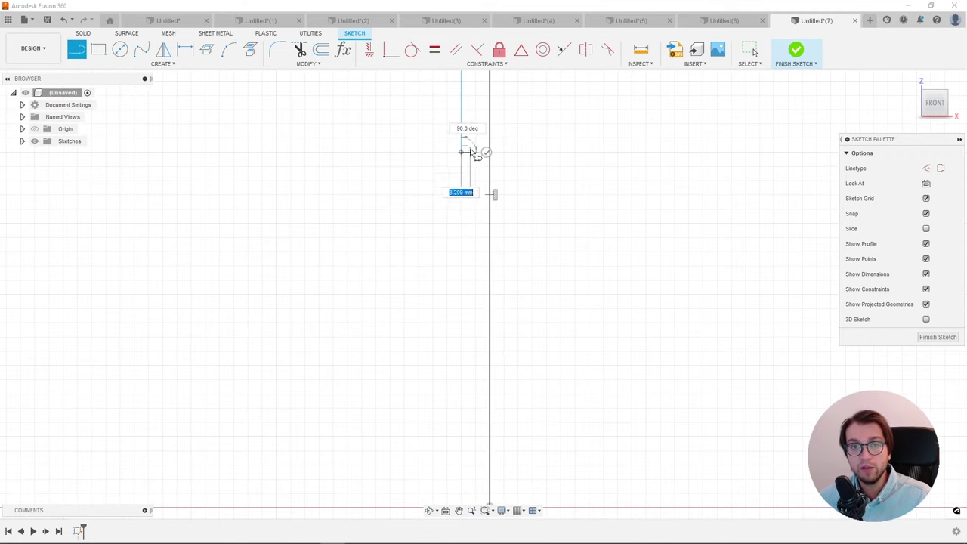
key(Escape)
scroll(435, 253, down, 2)
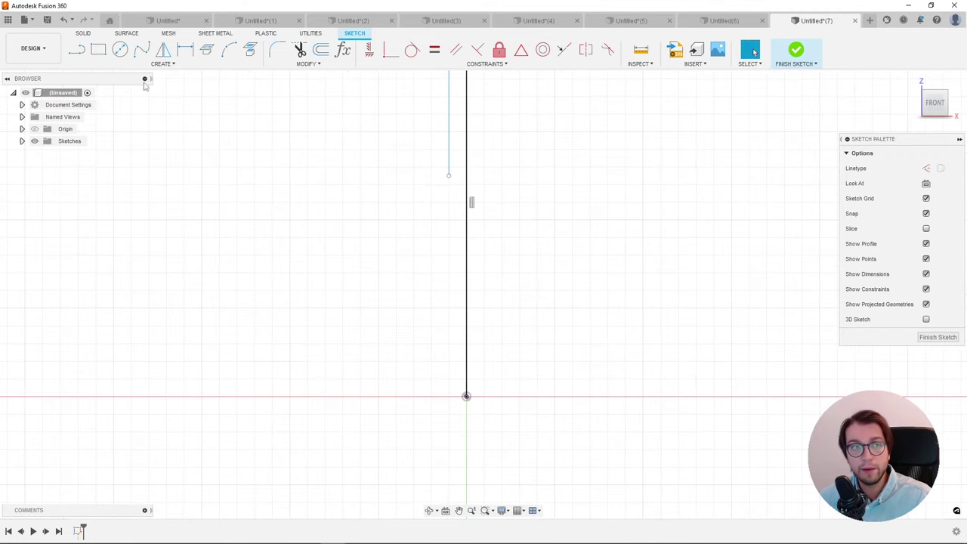
Step: Begin another line at the origin, then cancel it
click(77, 50)
scroll(453, 483, up, 2)
scroll(483, 344, up, 2)
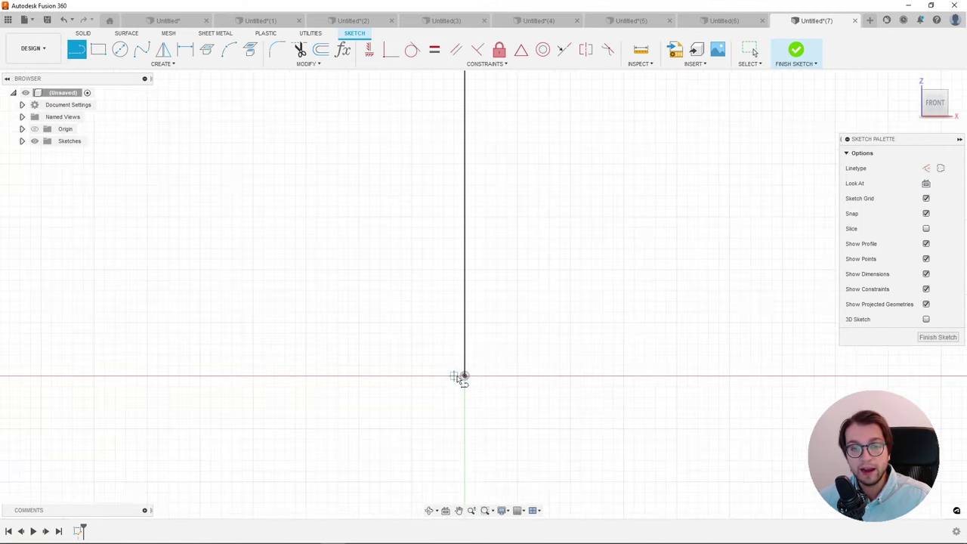
click(465, 376)
scroll(452, 378, up, 3)
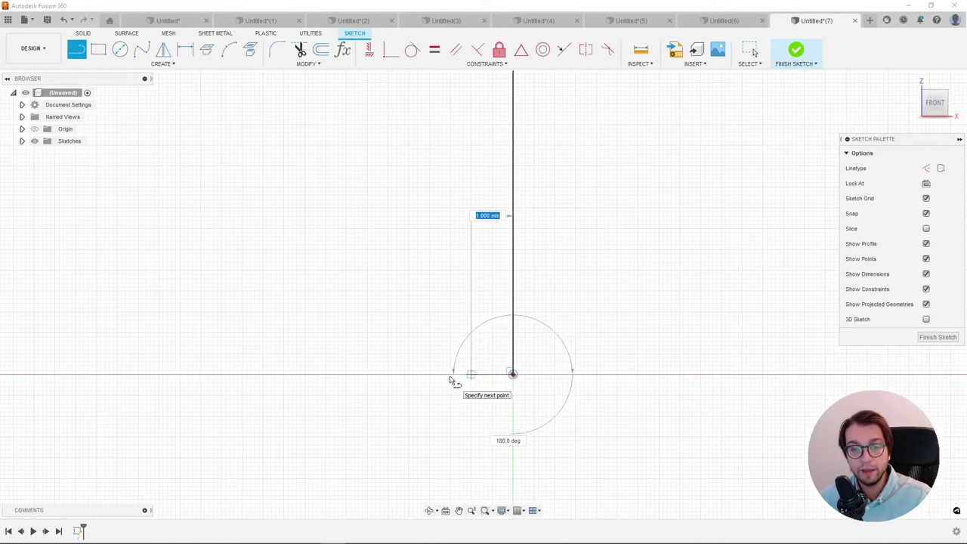
scroll(474, 371, down, 3)
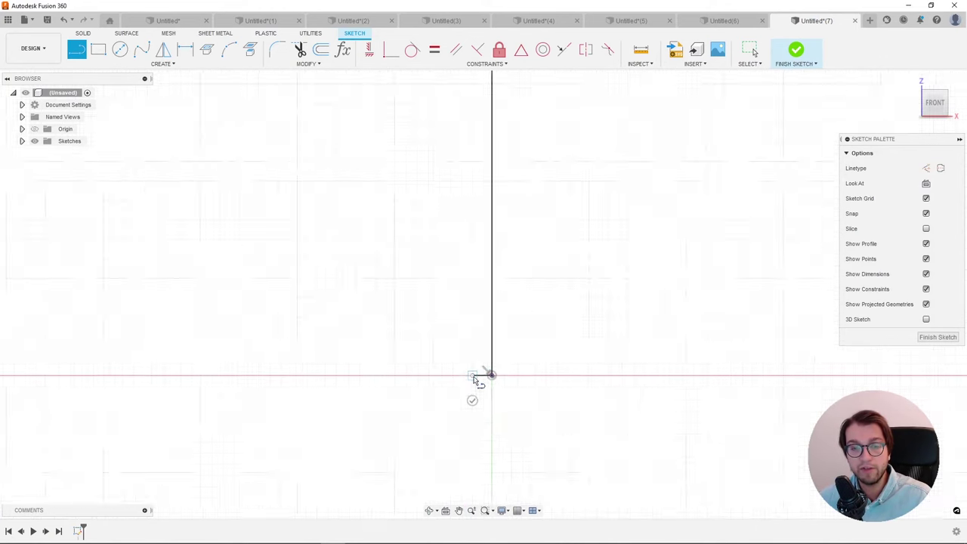
scroll(458, 302, up, 2)
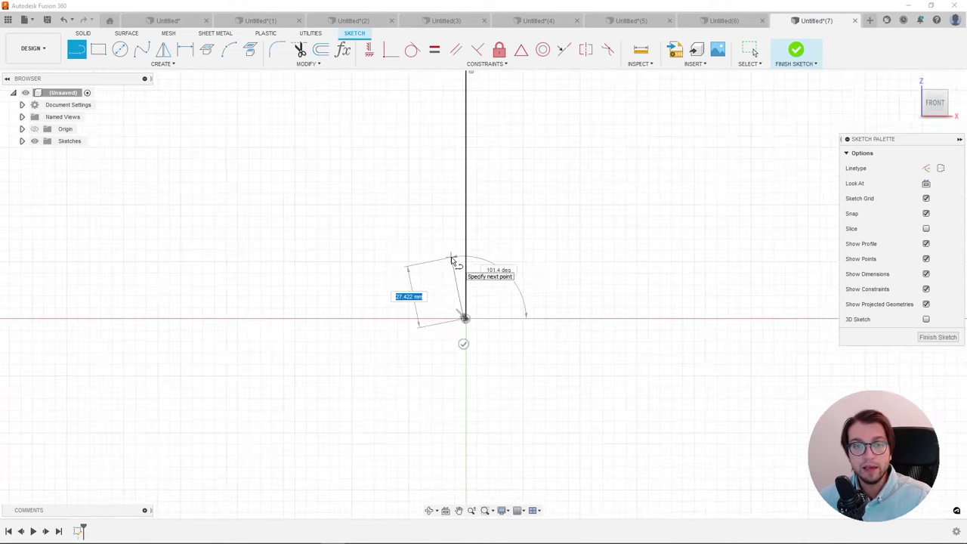
scroll(431, 174, up, 2)
scroll(421, 132, up, 1)
key(Escape)
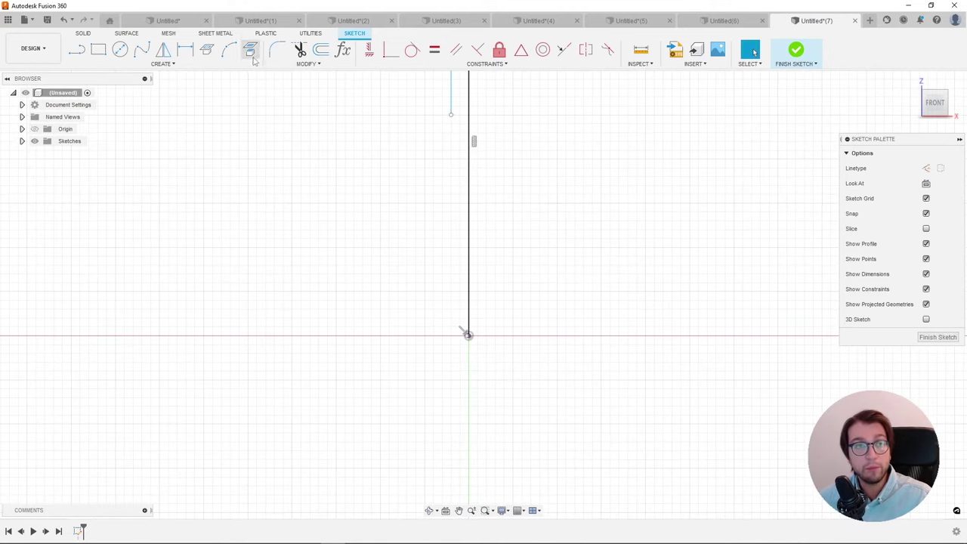
Step: Draw a small three-point notch arc just below the top of the profile
click(230, 51)
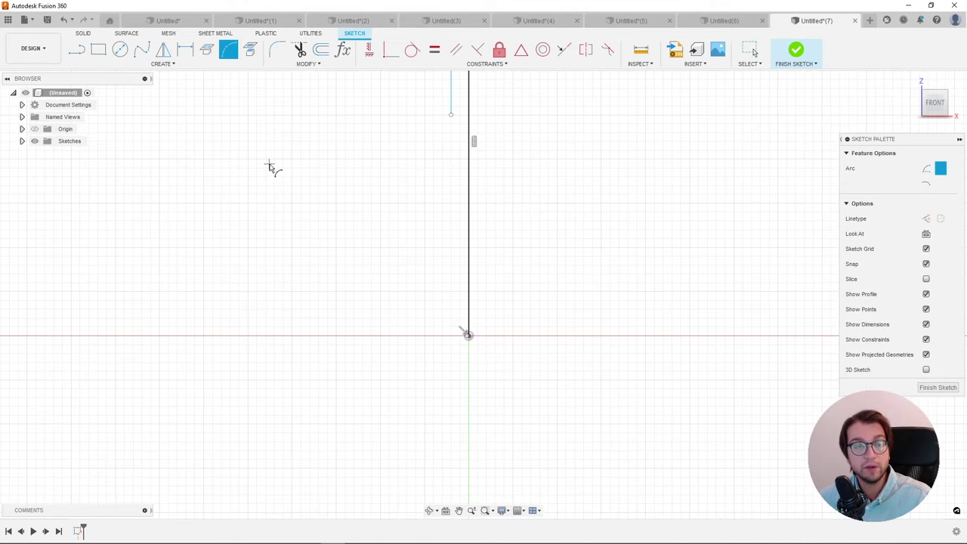
scroll(446, 117, up, 1)
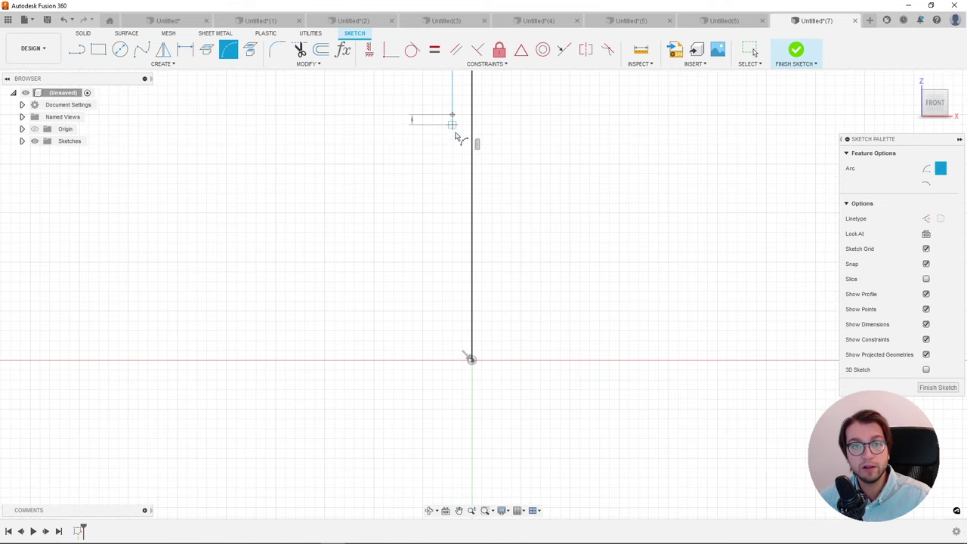
click(451, 173)
scroll(458, 150, up, 1)
scroll(459, 148, up, 1)
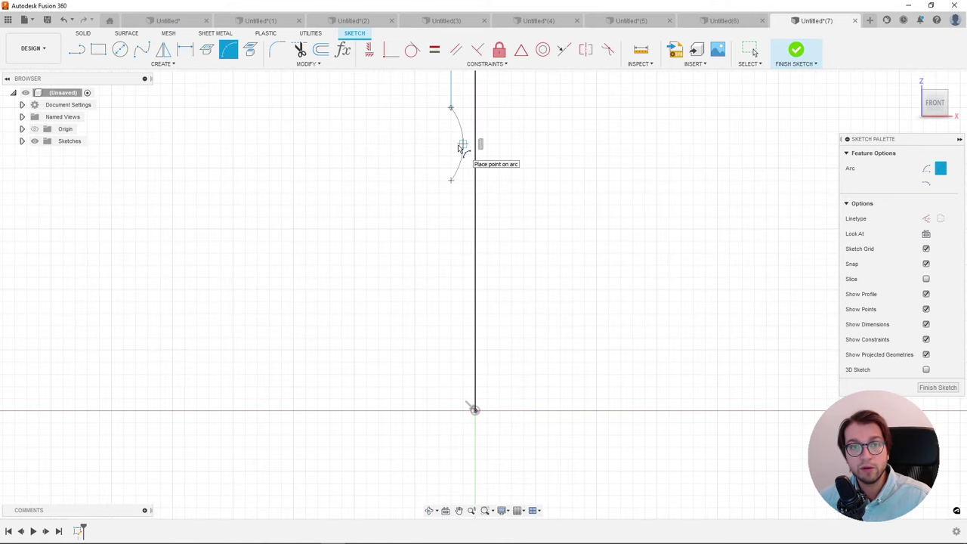
click(459, 148)
Step: Draw a long arc from the notch arc's end down to the origin, closing the profile
click(453, 183)
scroll(461, 393, up, 1)
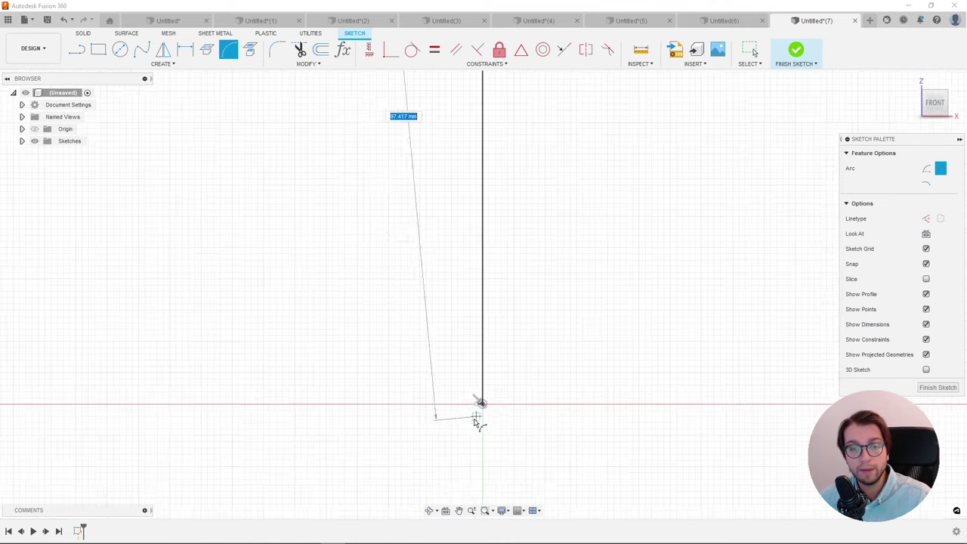
scroll(474, 408, up, 1)
click(504, 381)
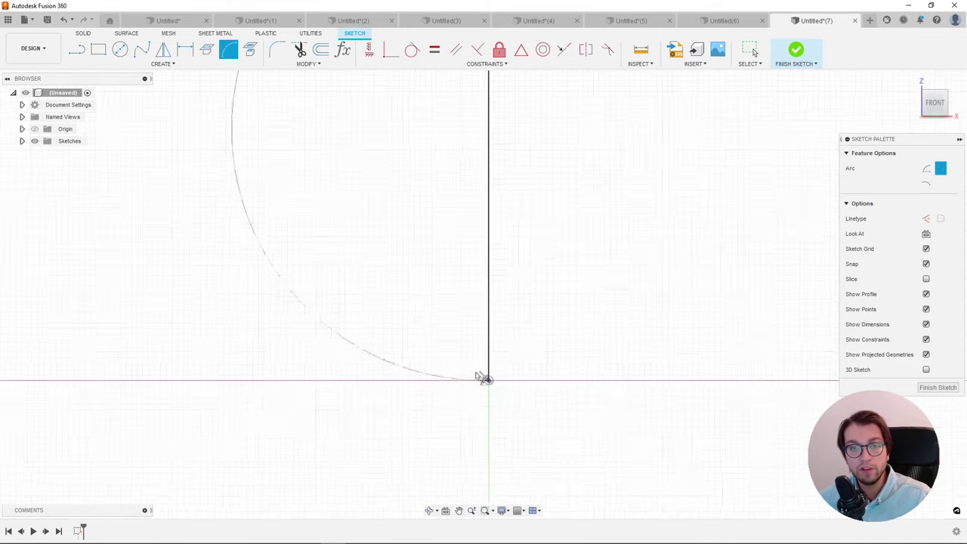
scroll(447, 259, down, 2)
scroll(443, 250, down, 1)
click(444, 248)
scroll(443, 248, up, 1)
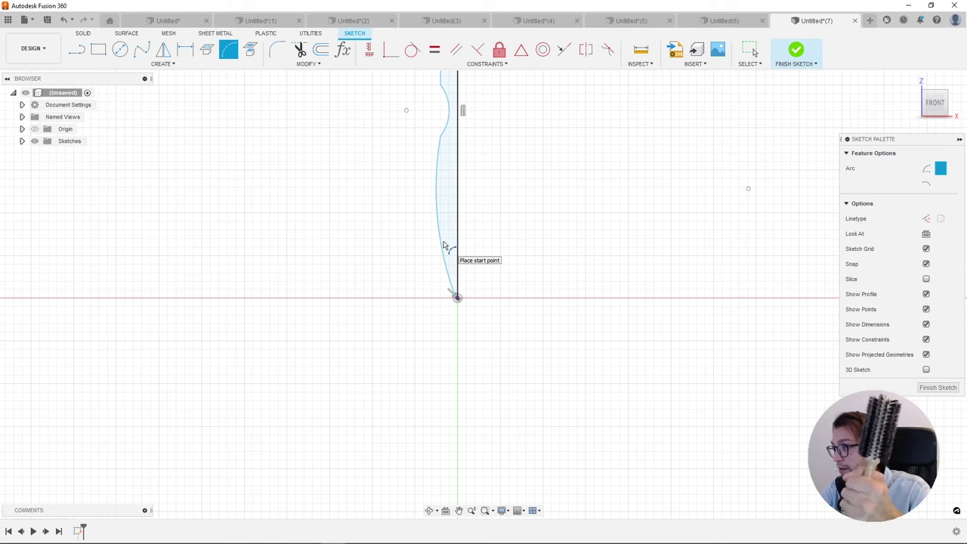
scroll(446, 246, down, 3)
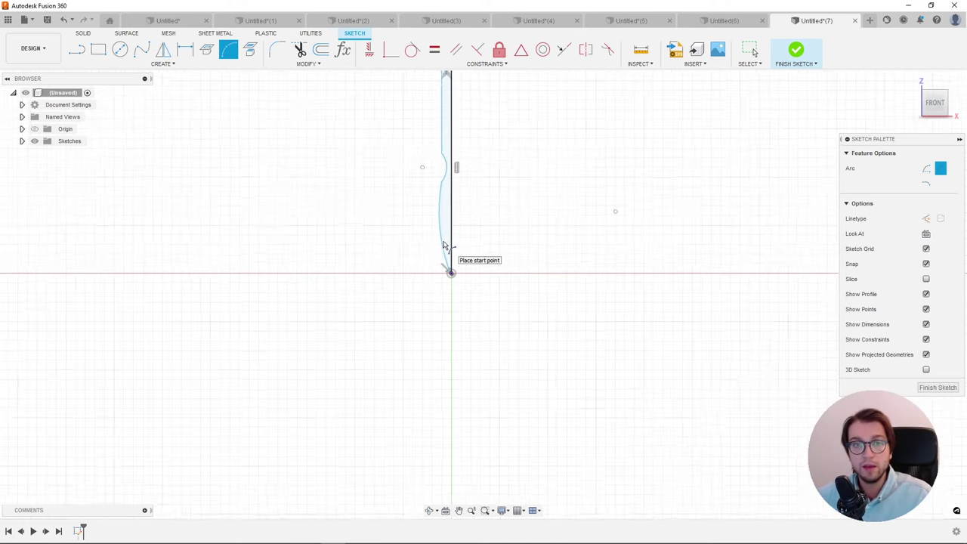
key(Escape)
Step: Drag the profile's straight left edge slightly outward and finish the sketch
middle_drag(423, 188, 443, 267)
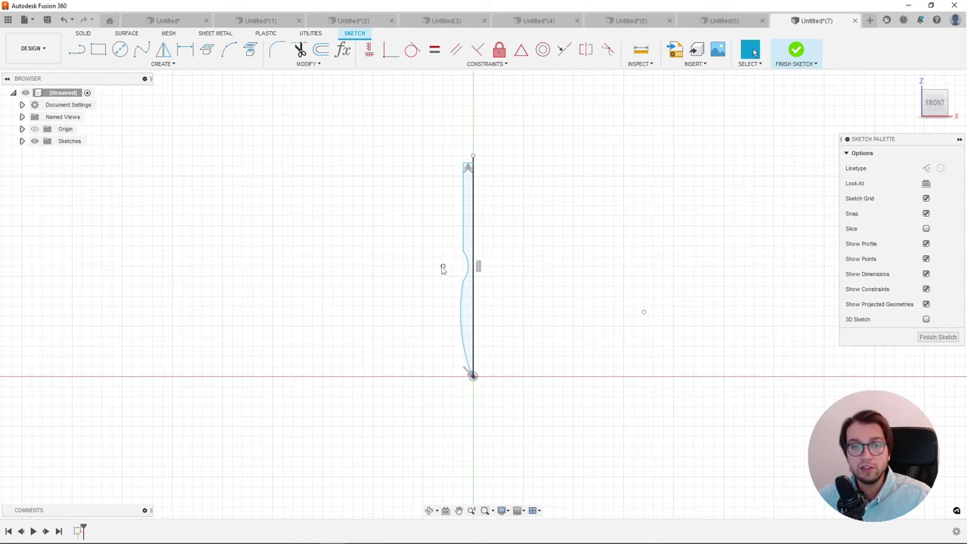
scroll(443, 268, up, 2)
scroll(465, 209, up, 2)
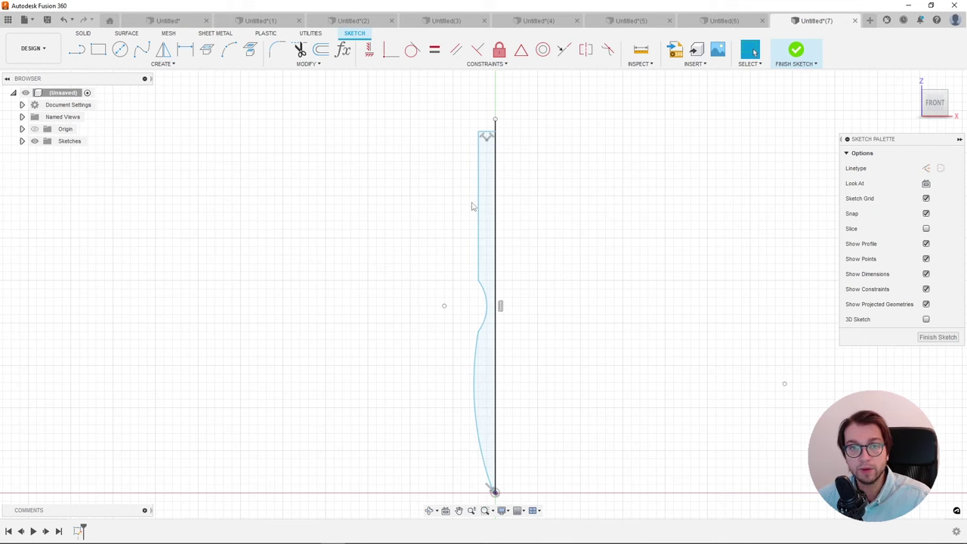
click(478, 202)
drag(477, 202, 475, 237)
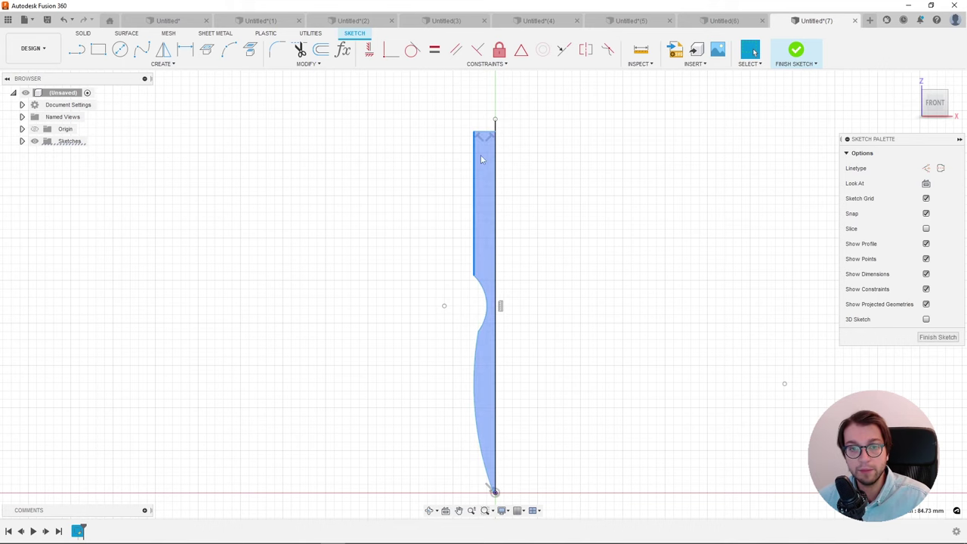
scroll(482, 155, down, 2)
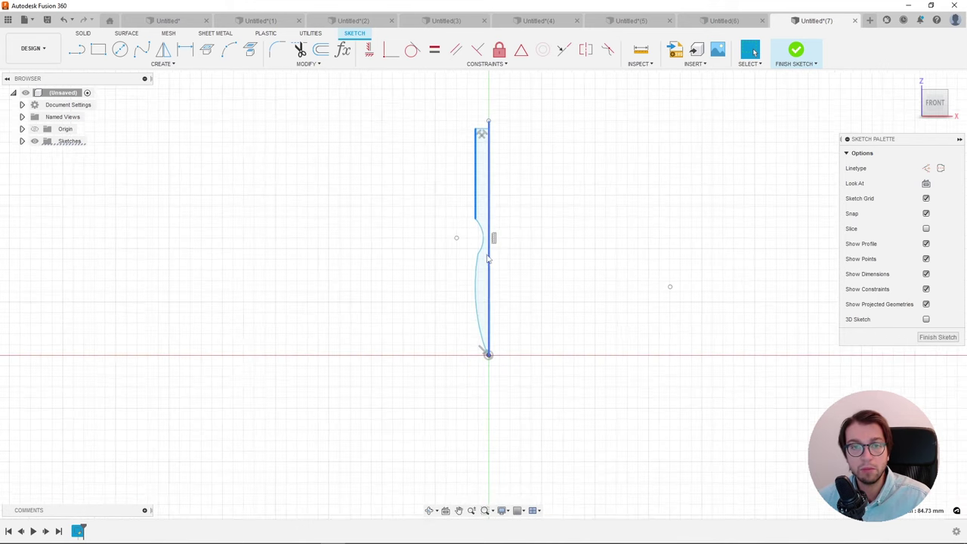
click(796, 50)
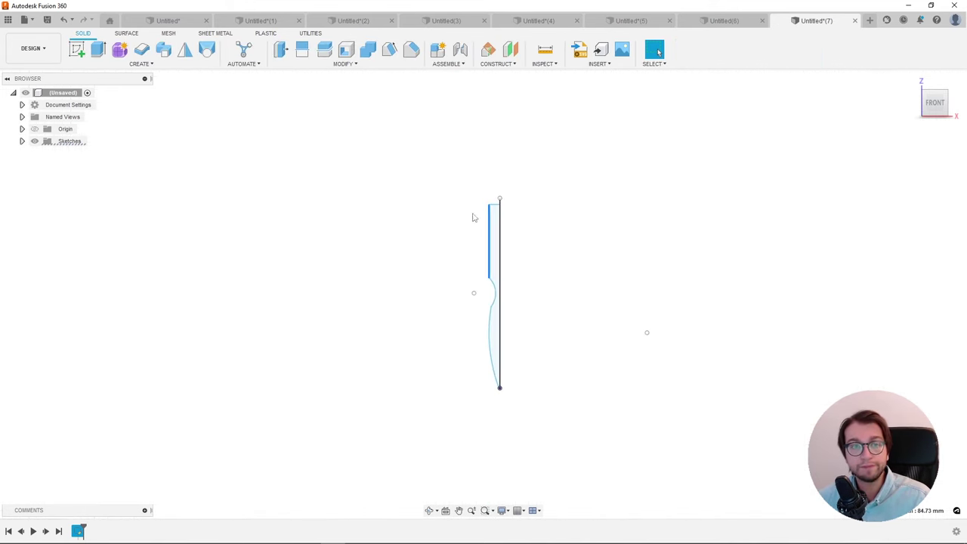
Step: Revolve the closed profile 360° around the vertical line into a solid, then return to Front view
click(130, 66)
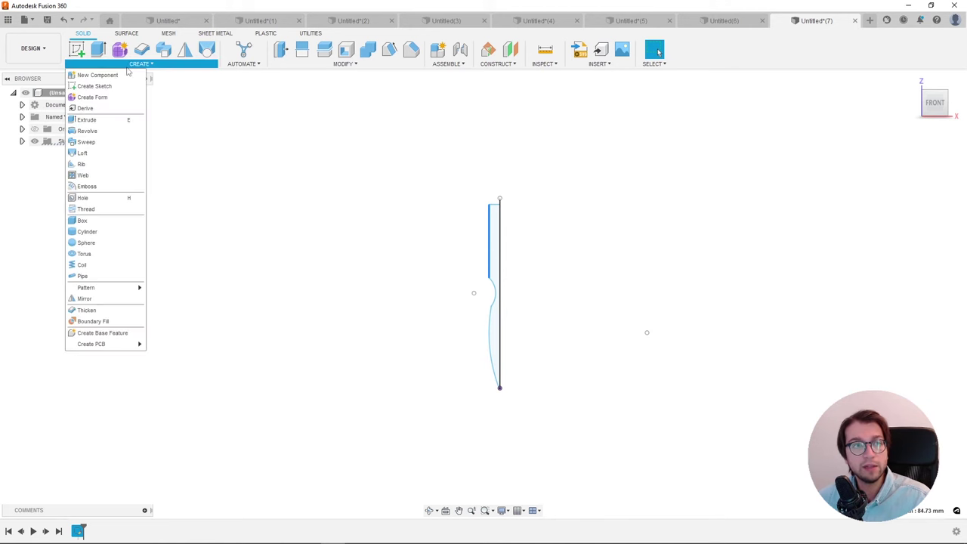
click(96, 131)
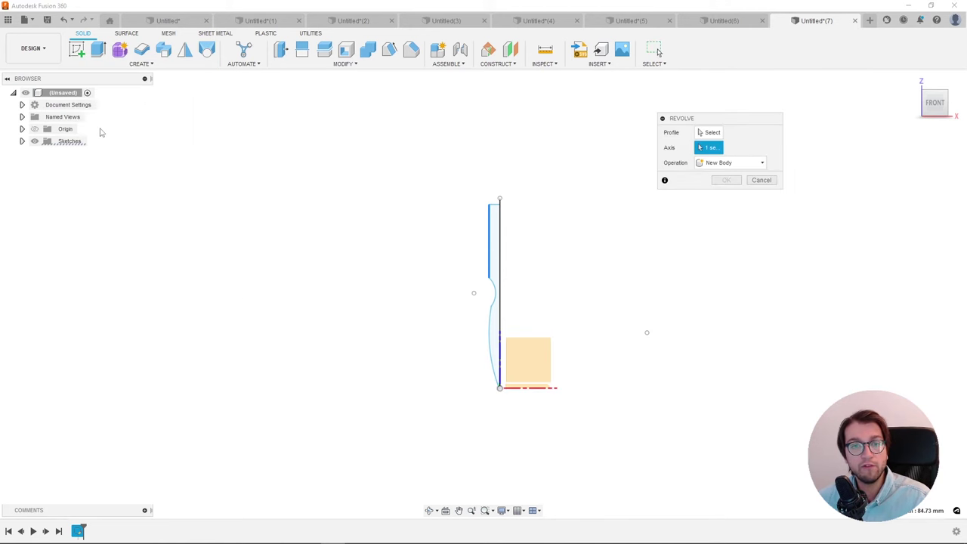
click(707, 133)
click(422, 267)
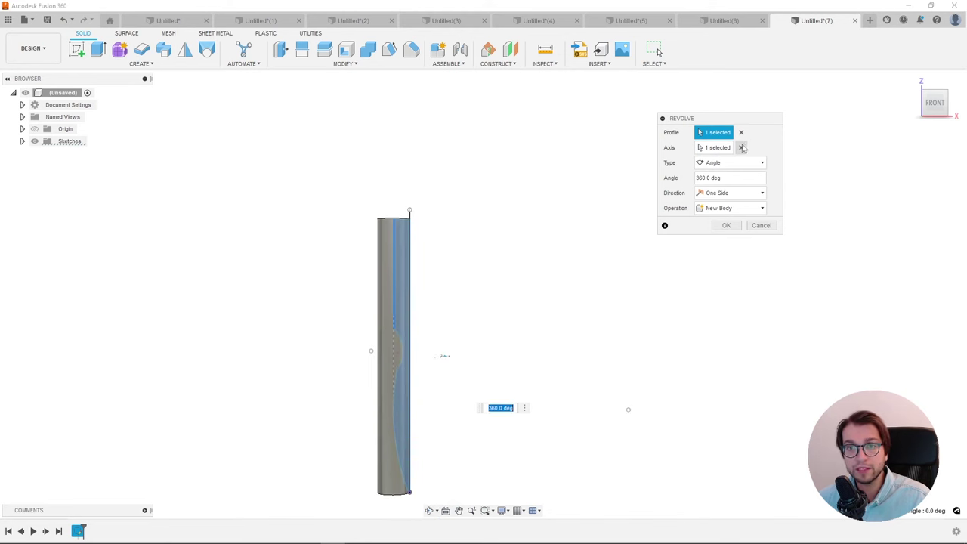
click(742, 147)
click(410, 225)
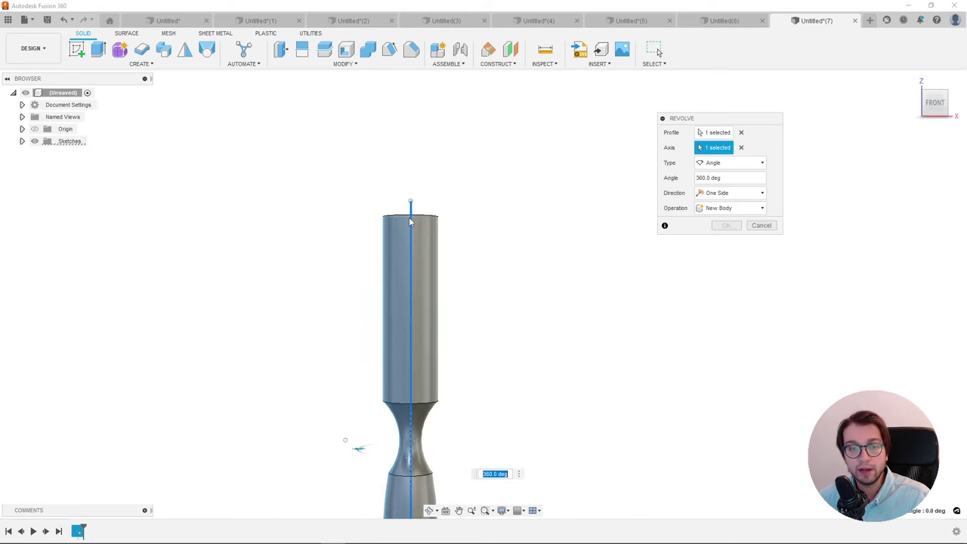
scroll(411, 331, up, 2)
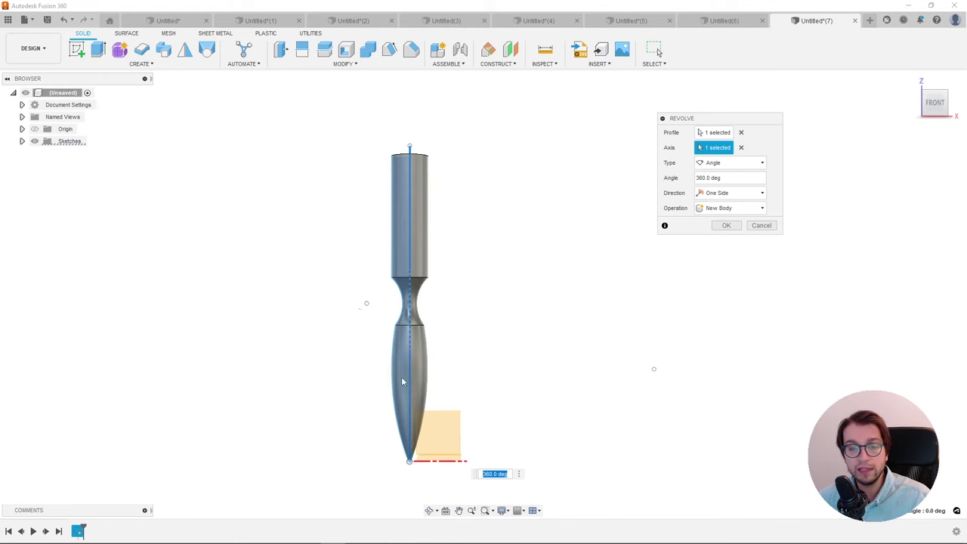
click(736, 228)
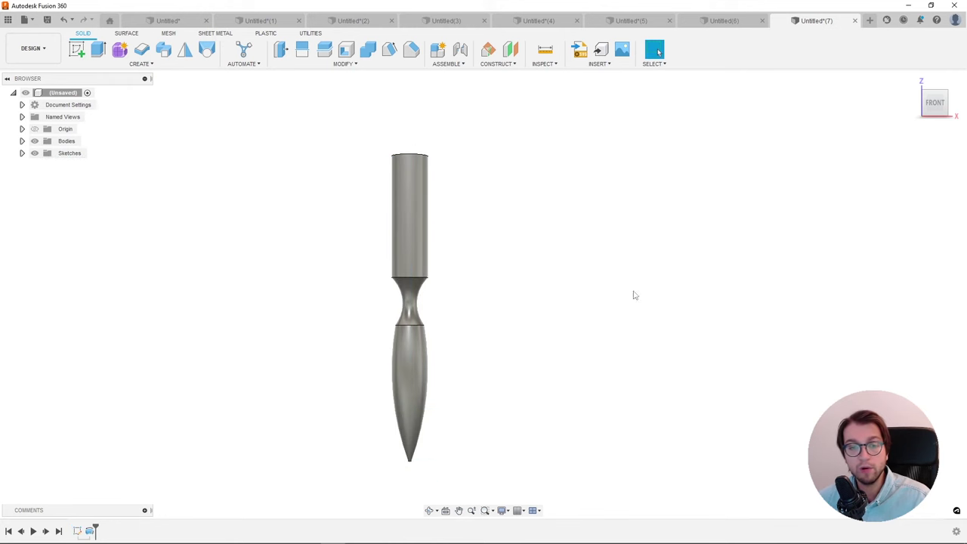
mouse_move(444, 338)
shift+middle_down()
mouse_move(460, 300)
mouse_move(439, 337)
shift+middle_up()
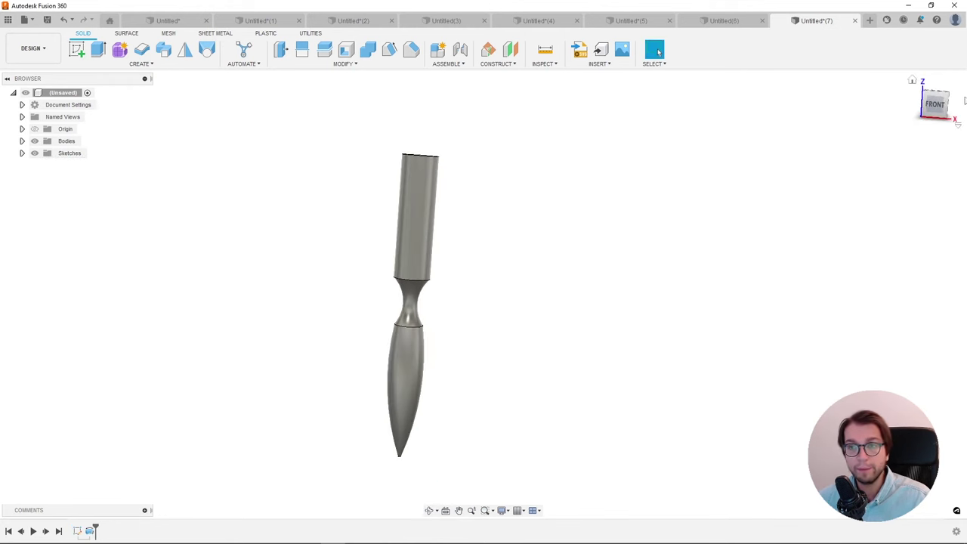
click(941, 110)
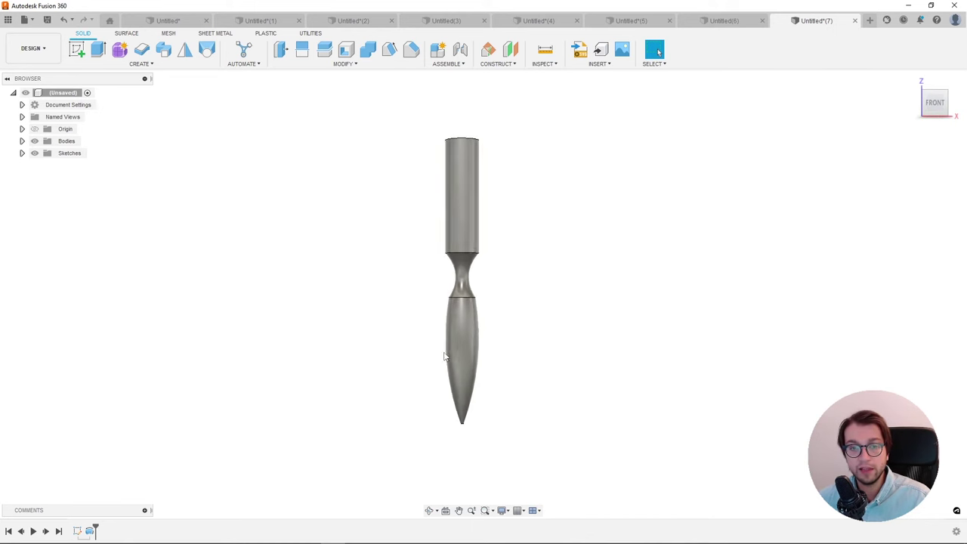
Step: Make Sketch1 visible and briefly hide the solid body to check the profile
scroll(445, 356, up, 3)
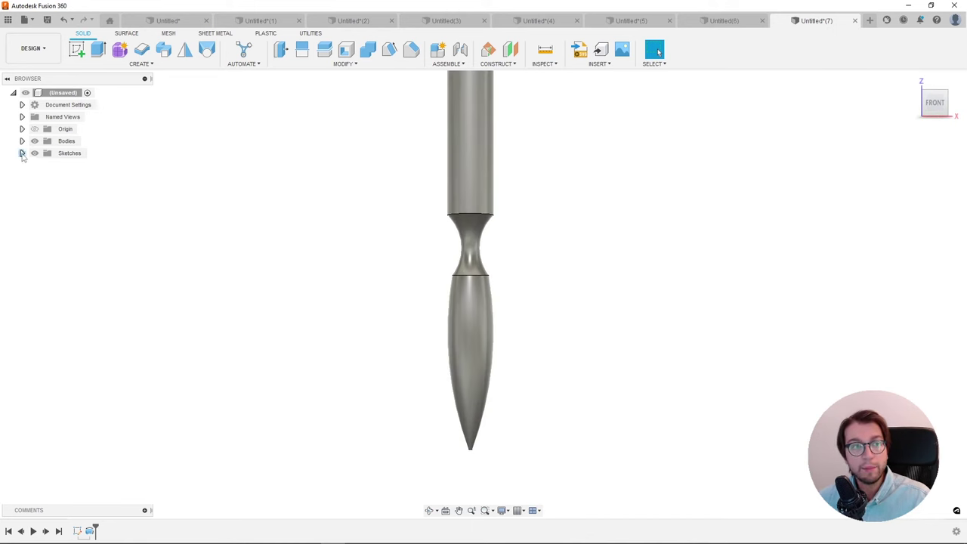
click(22, 153)
click(44, 165)
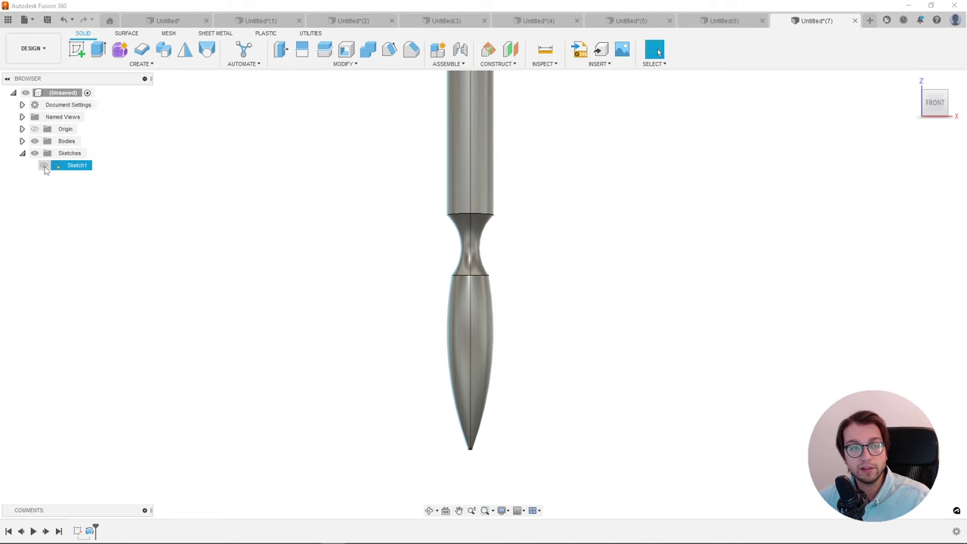
click(44, 166)
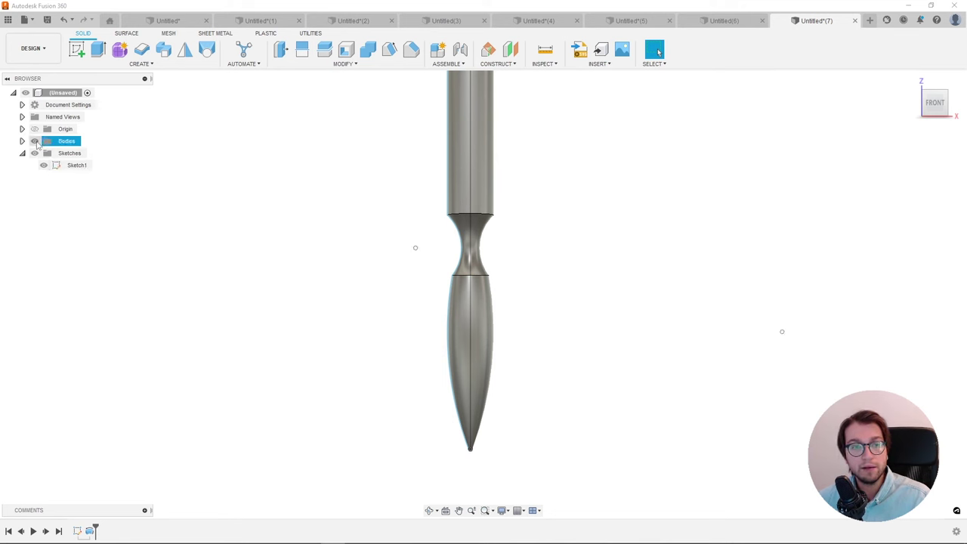
scroll(382, 278, down, 3)
scroll(189, 181, up, 1)
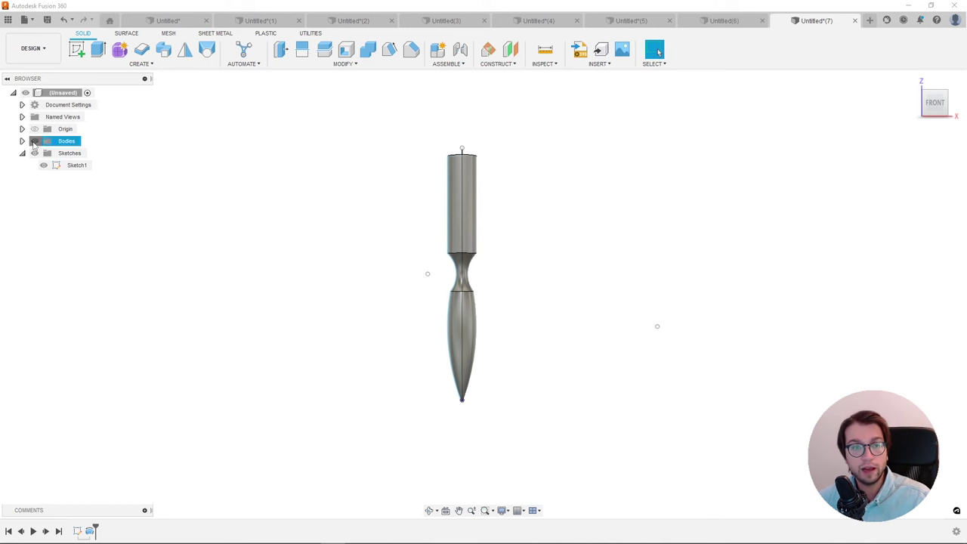
click(34, 142)
click(34, 142)
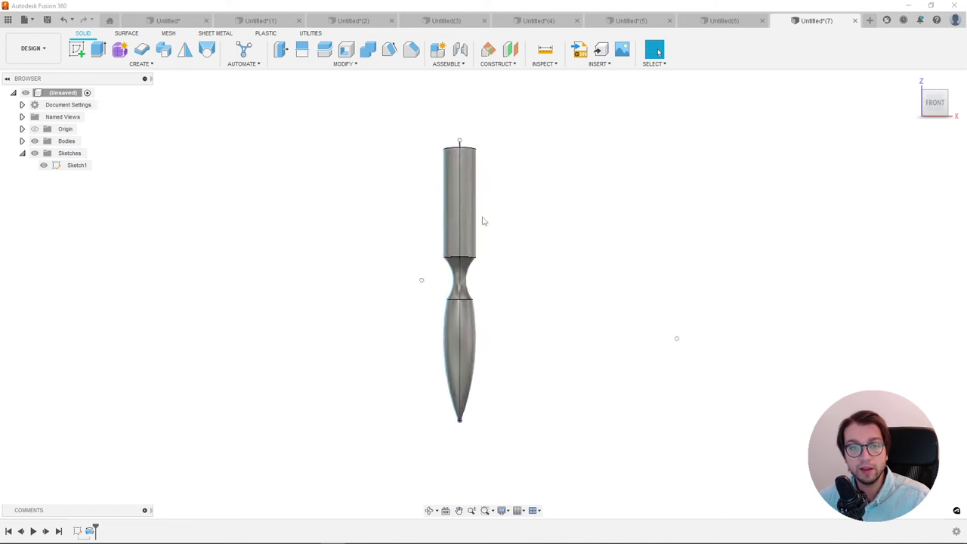
scroll(432, 225, up, 3)
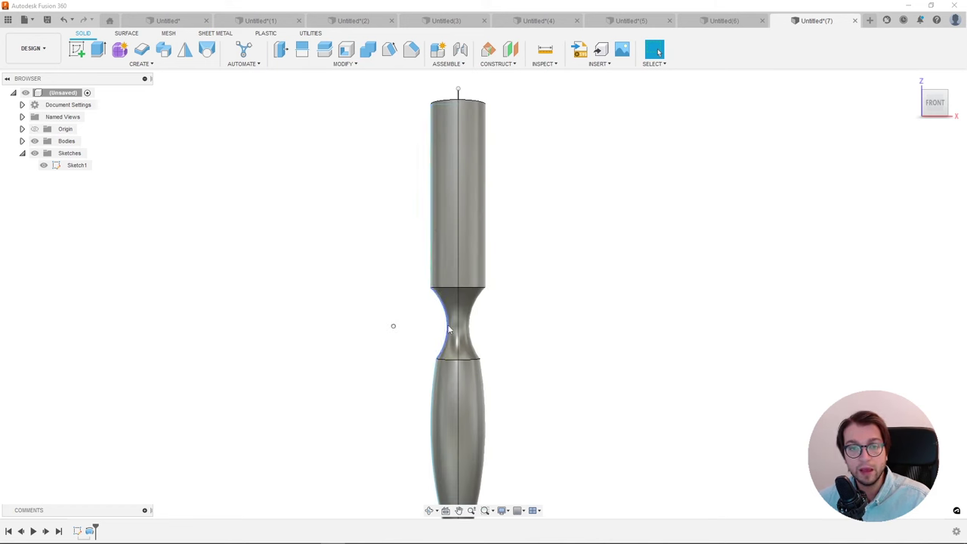
scroll(449, 475, down, 2)
scroll(419, 420, up, 5)
scroll(420, 420, up, 3)
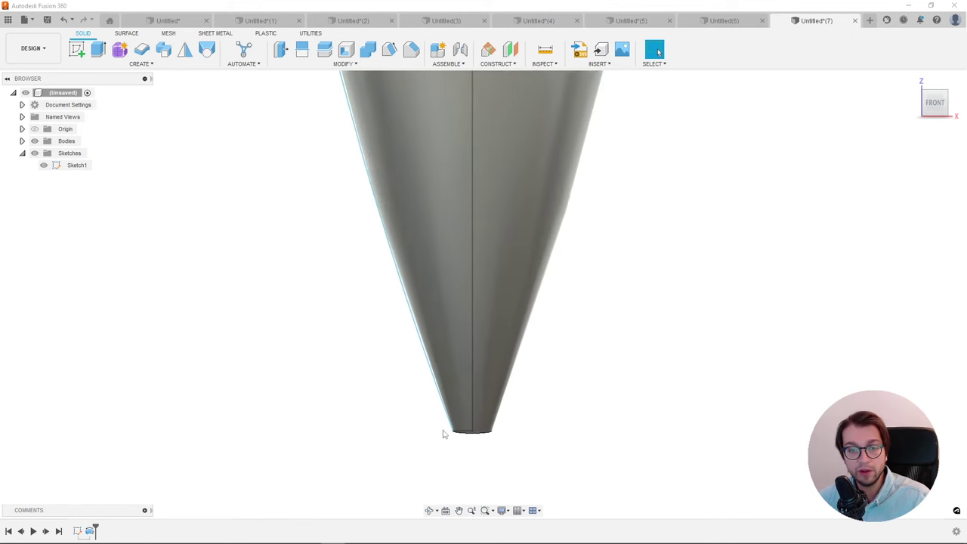
Step: Drag Sketch1's lower profile curve outward so the revolved grip bulges wider
click(453, 433)
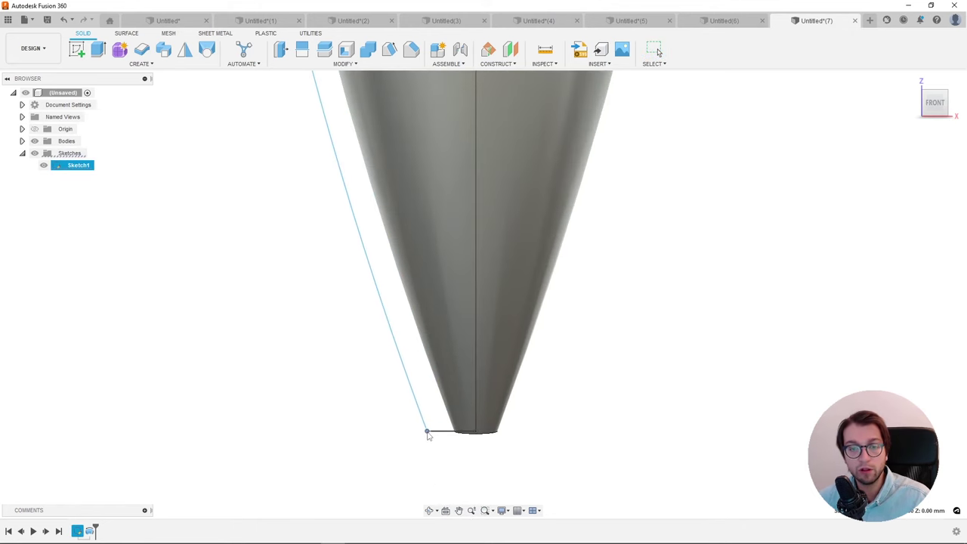
key(Escape)
scroll(433, 435, down, 2)
scroll(430, 436, down, 2)
scroll(430, 437, down, 2)
scroll(432, 221, up, 3)
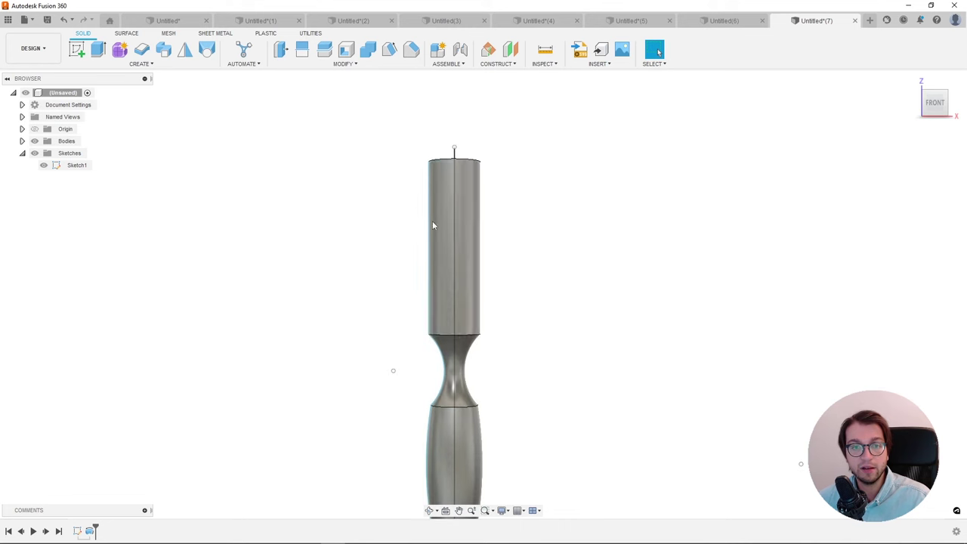
click(423, 246)
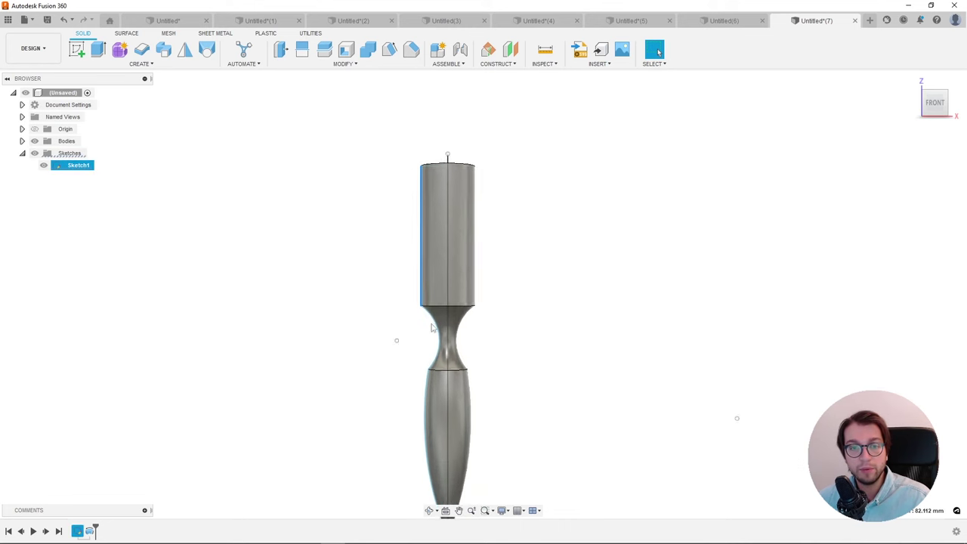
scroll(440, 347, up, 2)
key(Escape)
scroll(442, 347, down, 1)
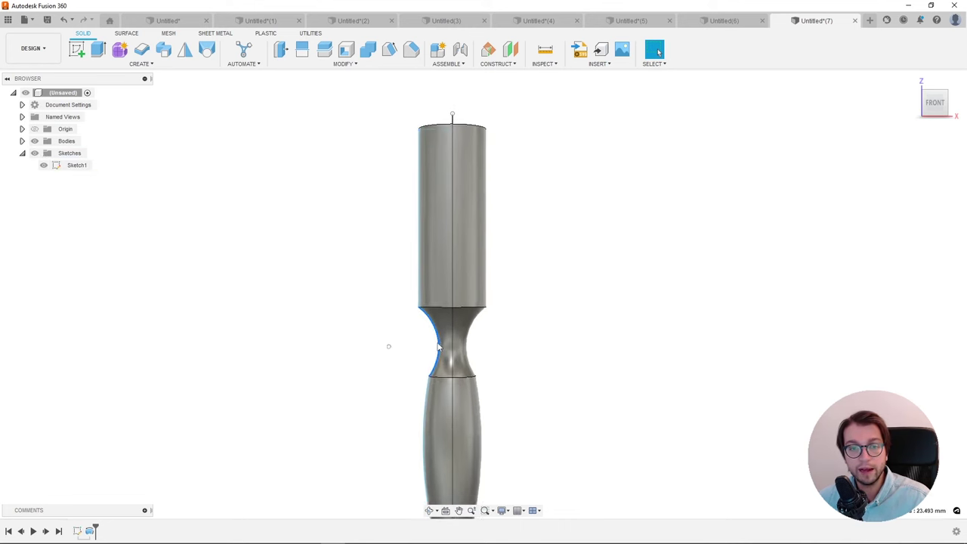
scroll(438, 355, down, 3)
scroll(424, 420, up, 2)
drag(419, 396, 413, 396)
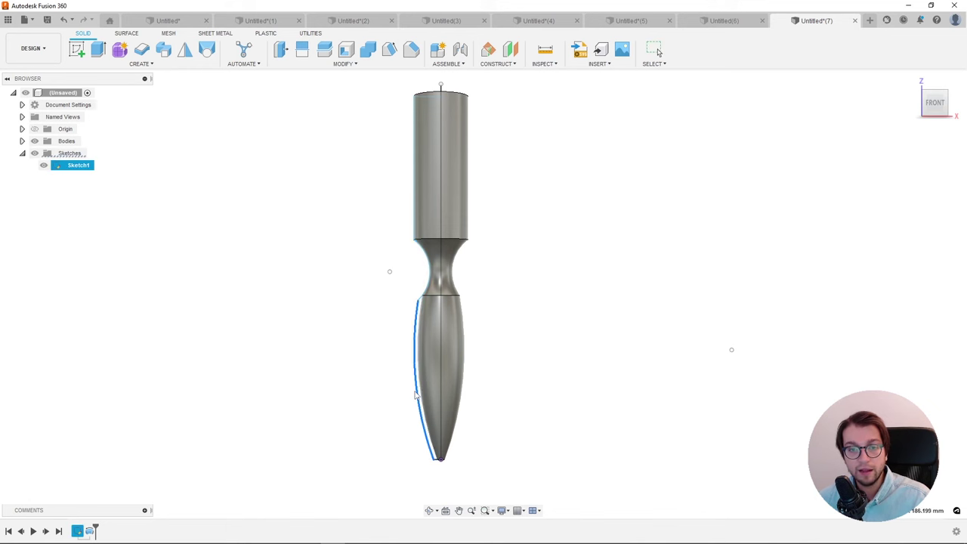
scroll(412, 394, down, 1)
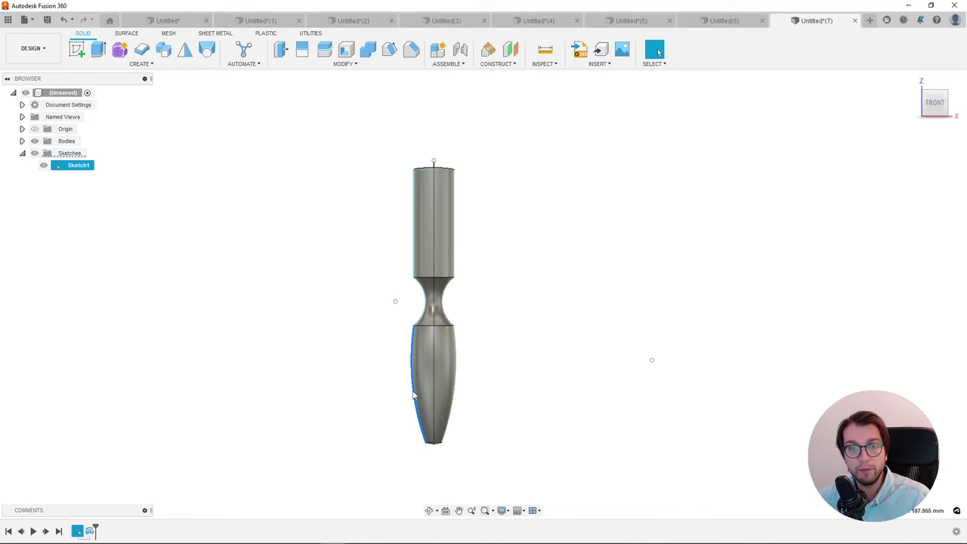
scroll(424, 306, up, 3)
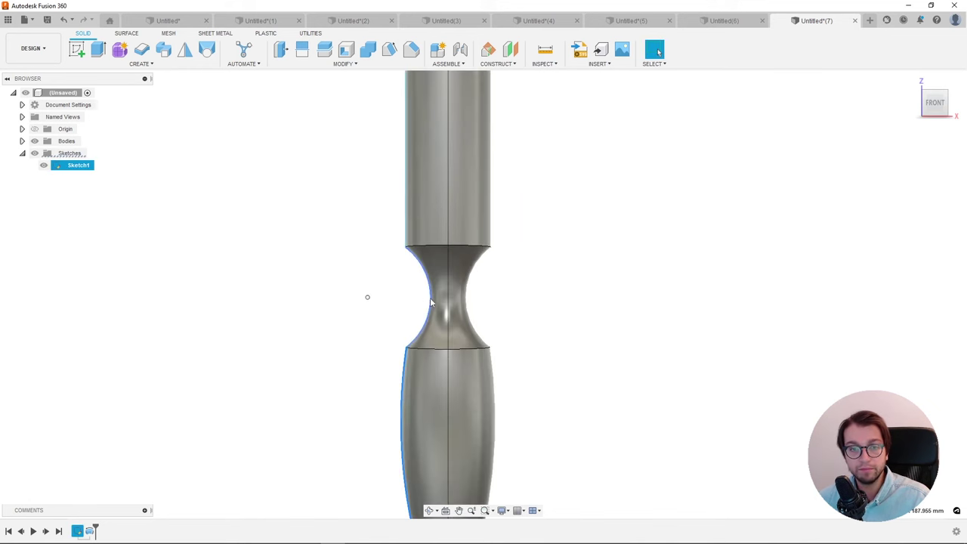
scroll(428, 310, down, 3)
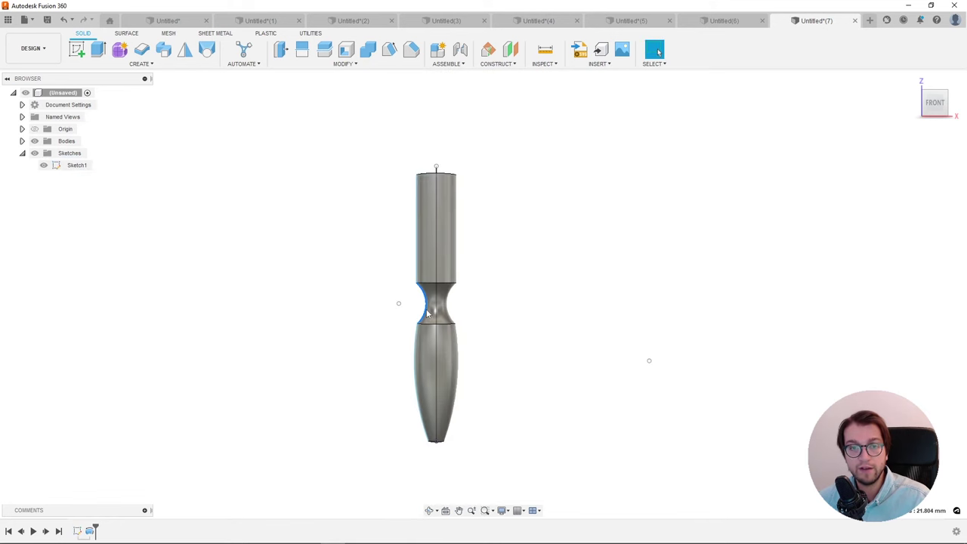
scroll(427, 314, up, 1)
scroll(423, 314, down, 2)
scroll(423, 313, up, 2)
scroll(424, 313, down, 1)
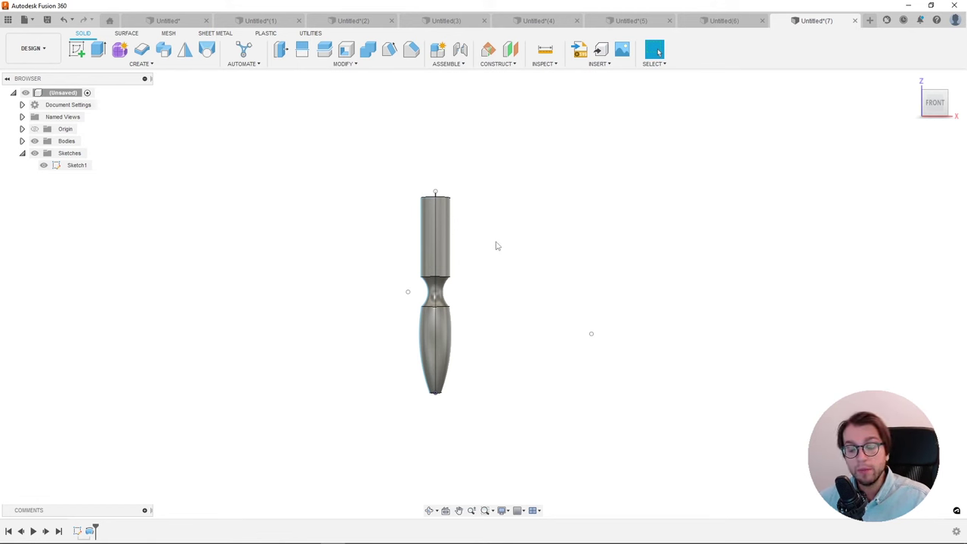
scroll(454, 283, up, 2)
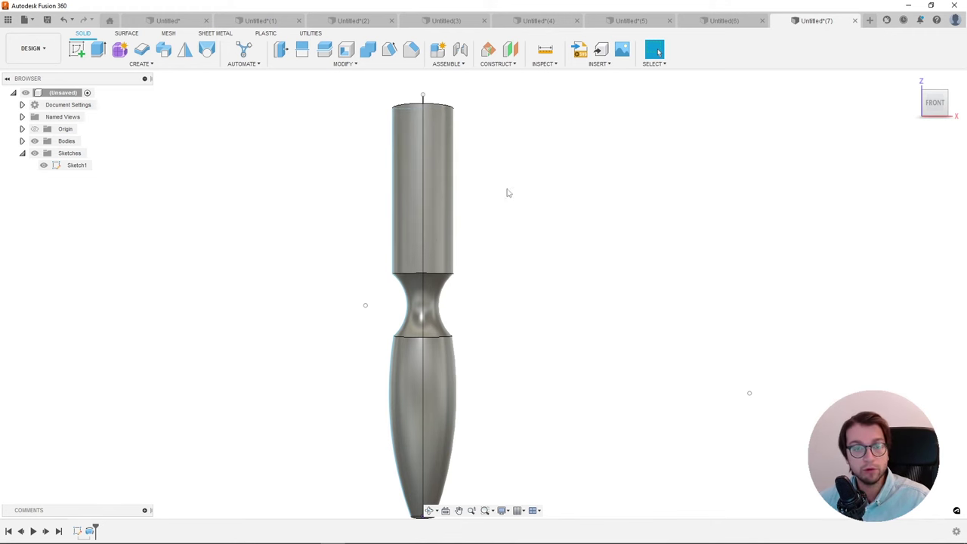
mouse_move(935, 104)
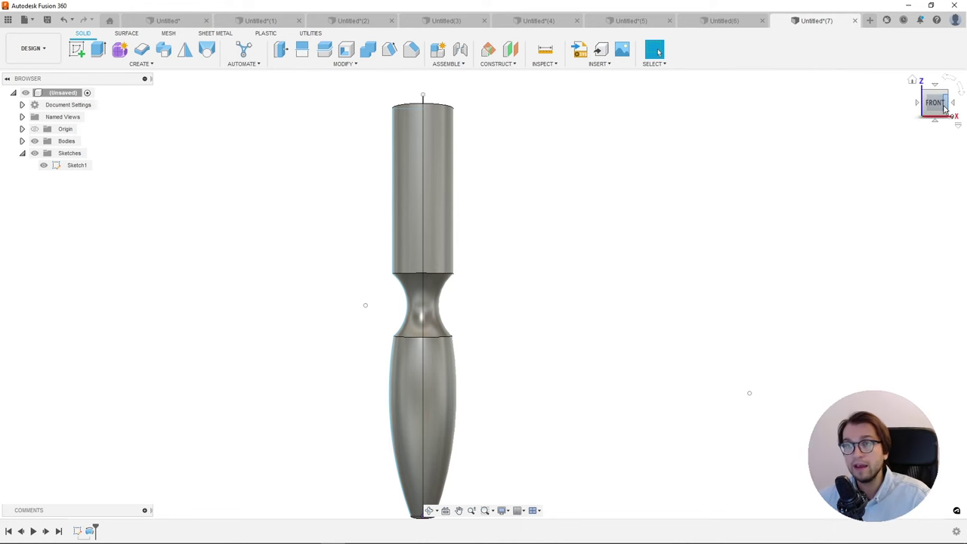
Step: Start a new sketch on the front plane
click(76, 50)
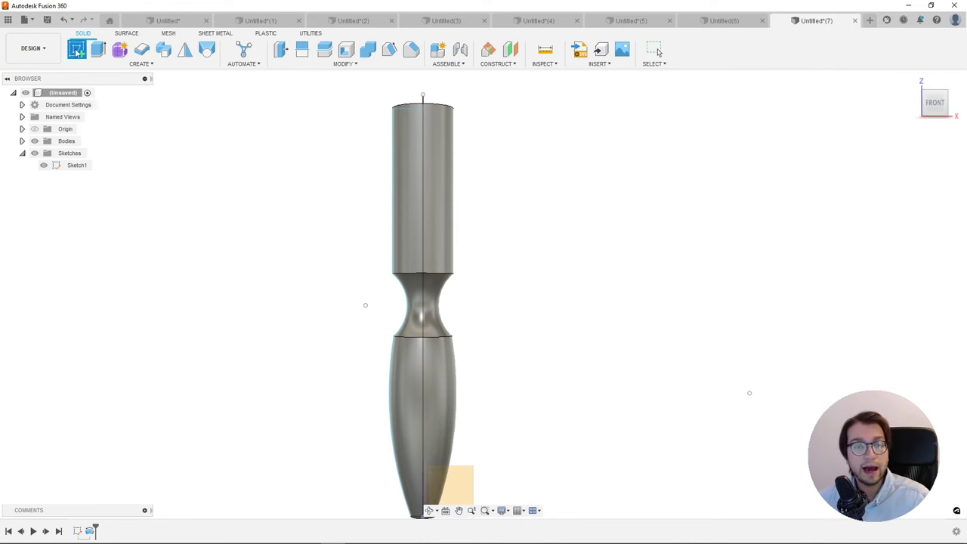
scroll(651, 251, down, 1)
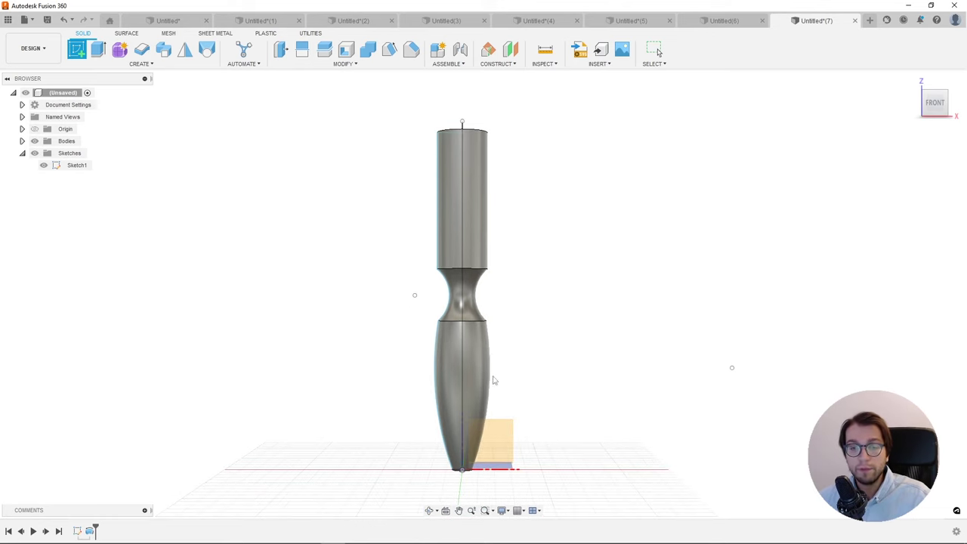
click(499, 445)
scroll(469, 295, up, 3)
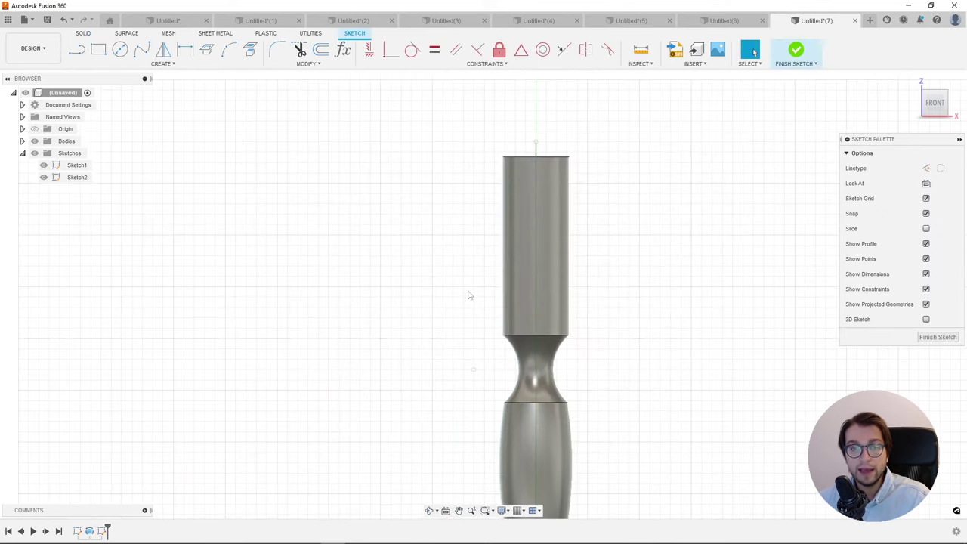
scroll(525, 351, up, 2)
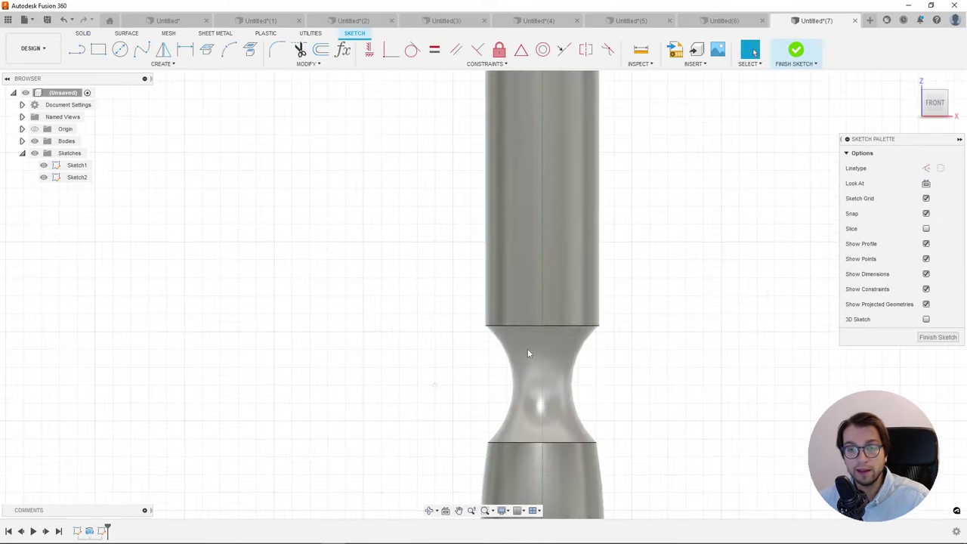
scroll(533, 336, down, 1)
scroll(540, 315, down, 2)
Step: Draw a short horizontal line left from the barrel's edge above the neck and finish Sketch2
click(78, 52)
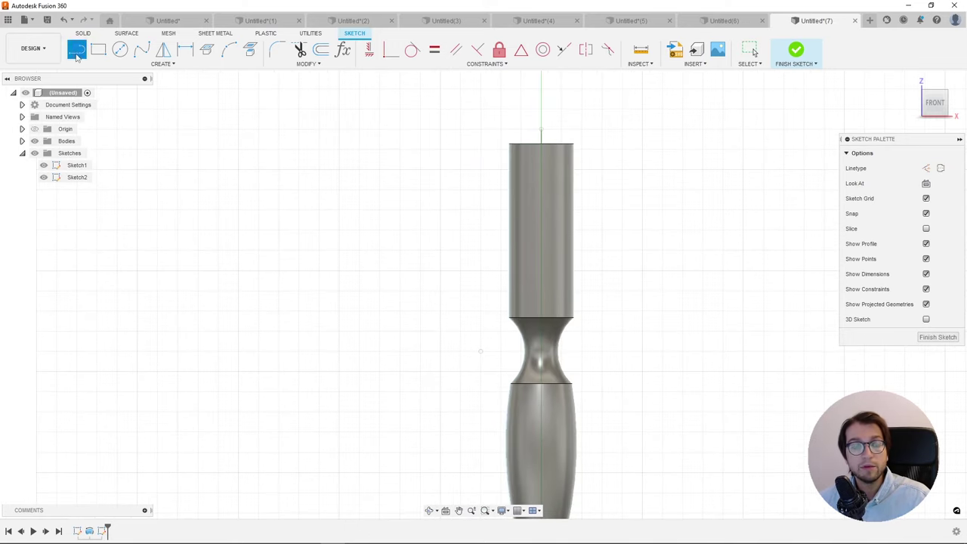
scroll(514, 325, up, 3)
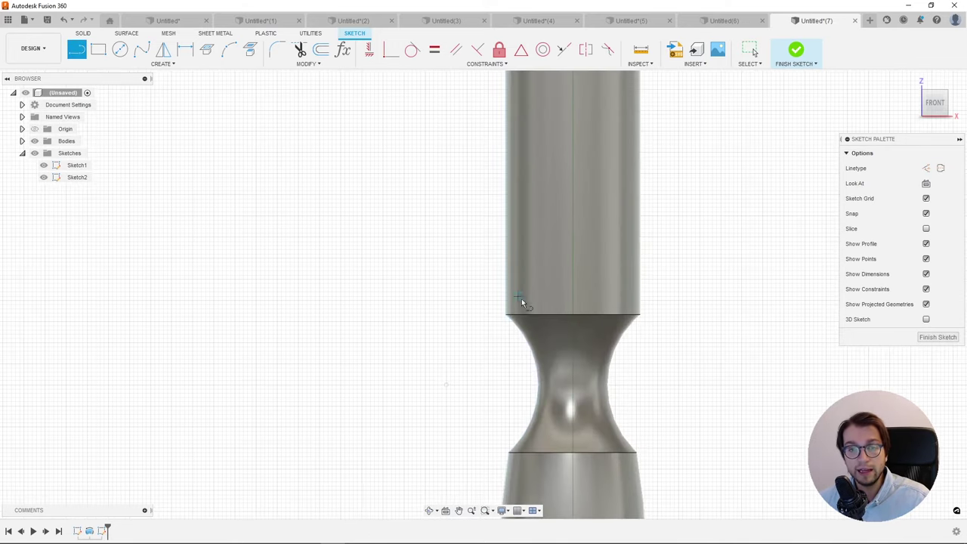
click(506, 300)
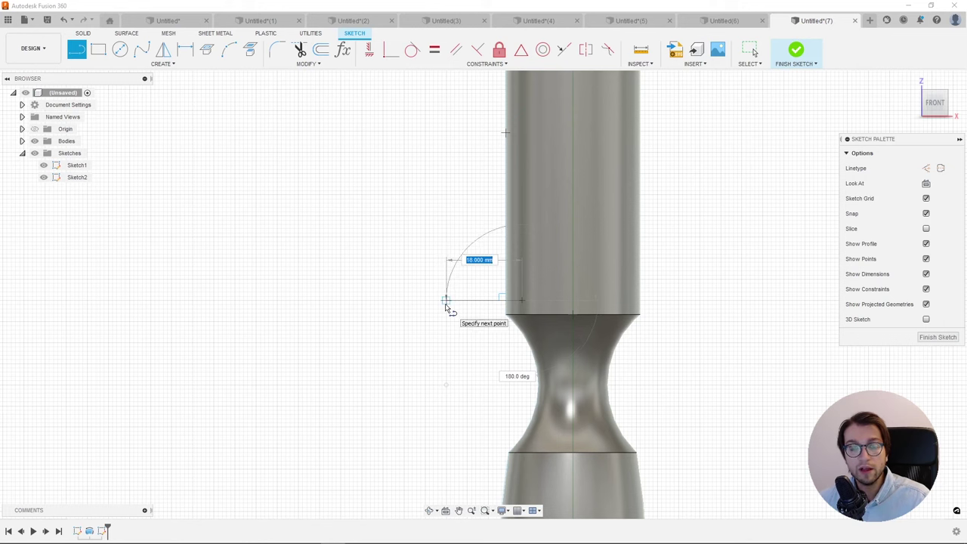
click(447, 300)
key(Escape)
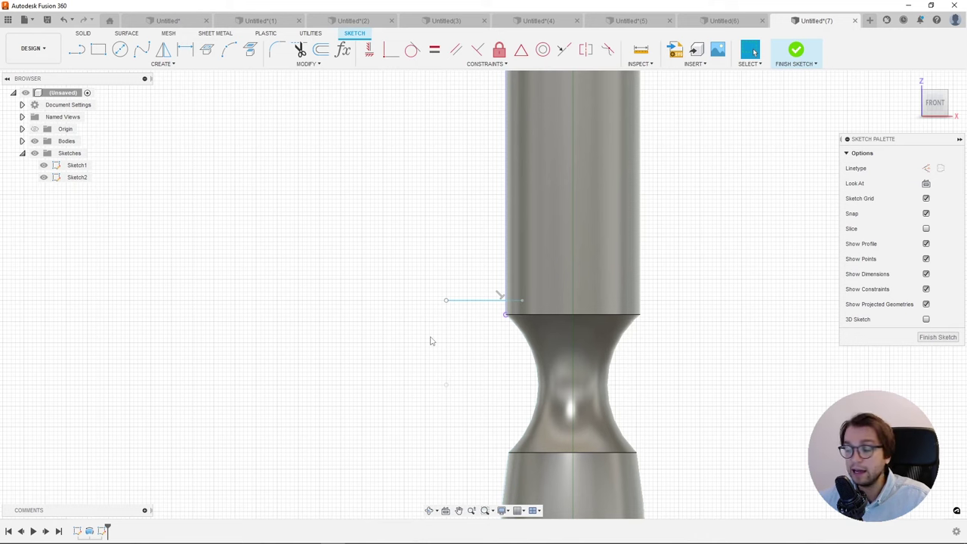
scroll(506, 315, up, 2)
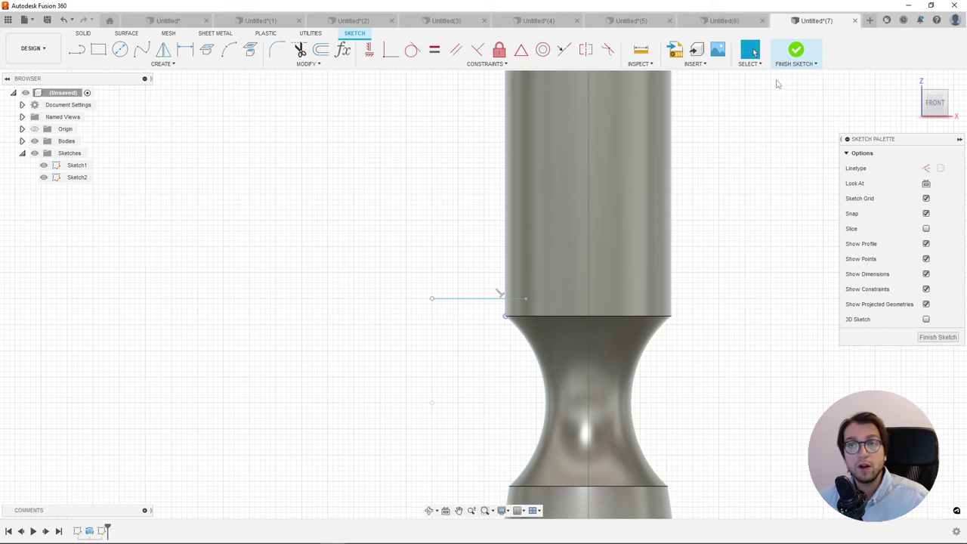
click(797, 49)
scroll(415, 264, down, 5)
scroll(423, 265, up, 4)
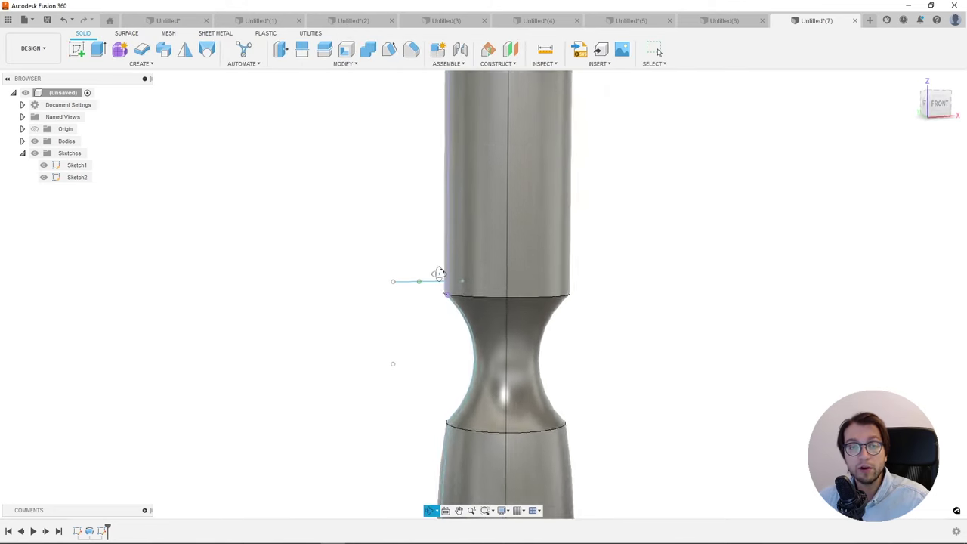
Step: Create a 3.00 mm circular pipe along Sketch2's line as a new body, Body2
click(141, 64)
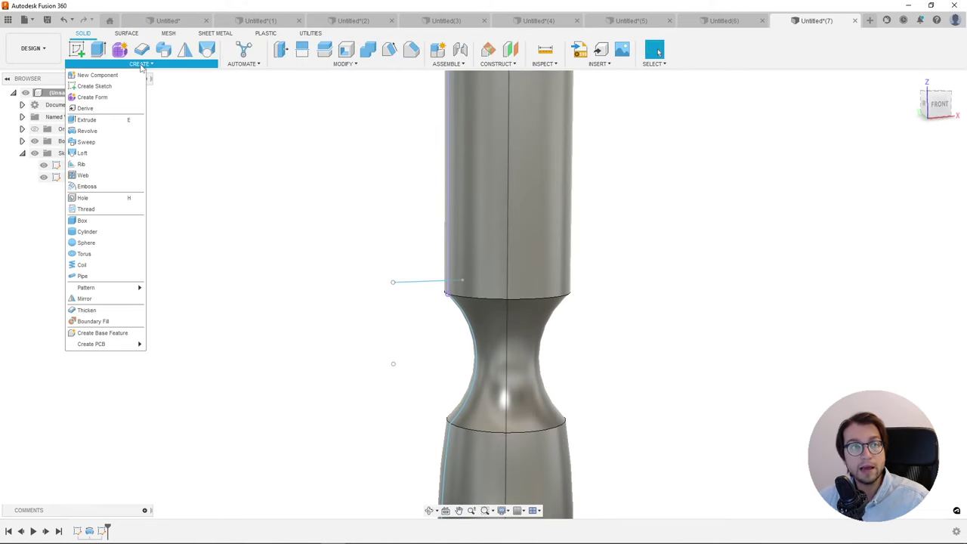
click(85, 277)
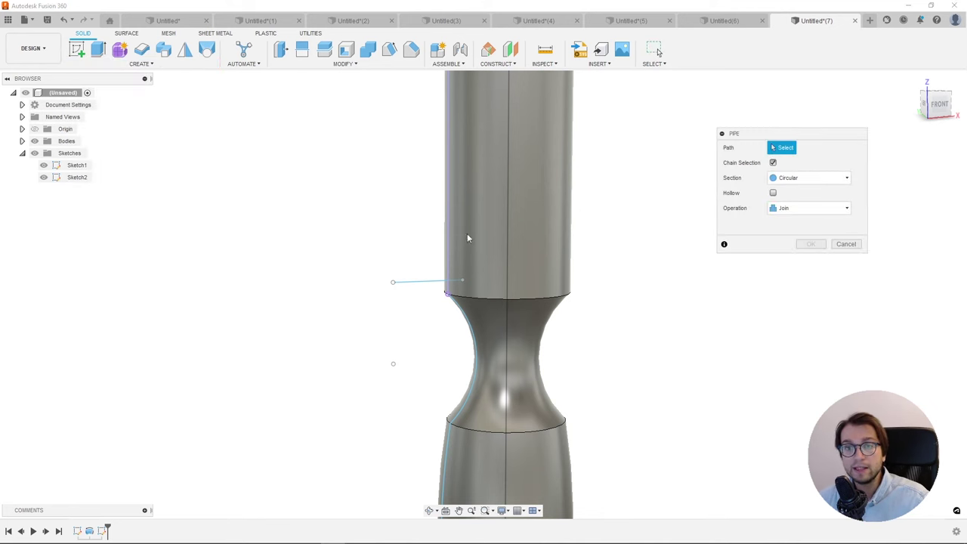
click(422, 287)
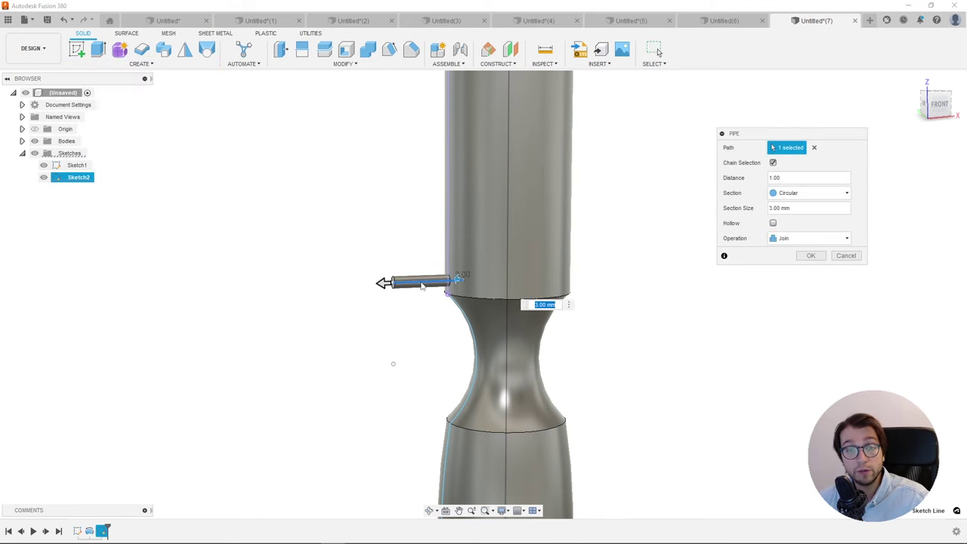
scroll(422, 286, up, 3)
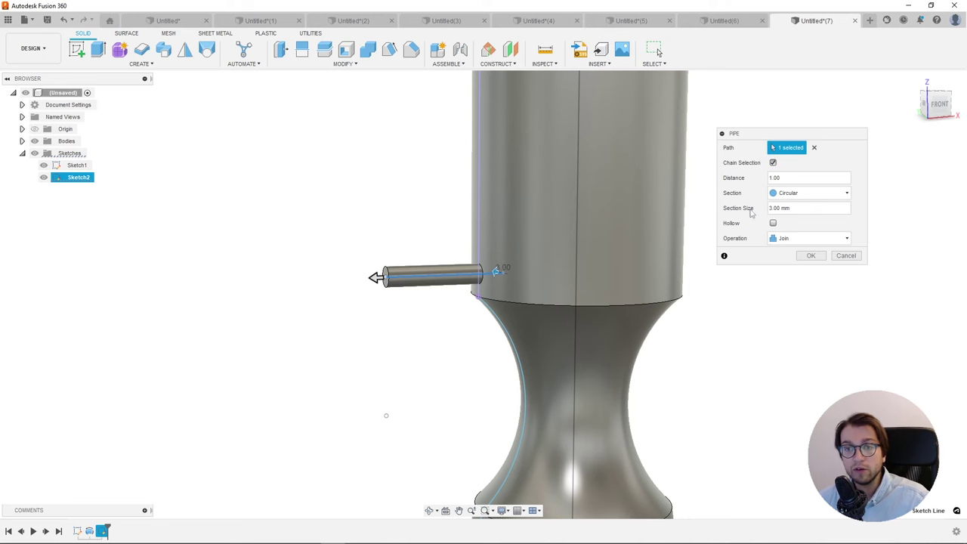
shift+middle_drag(446, 270, 406, 267)
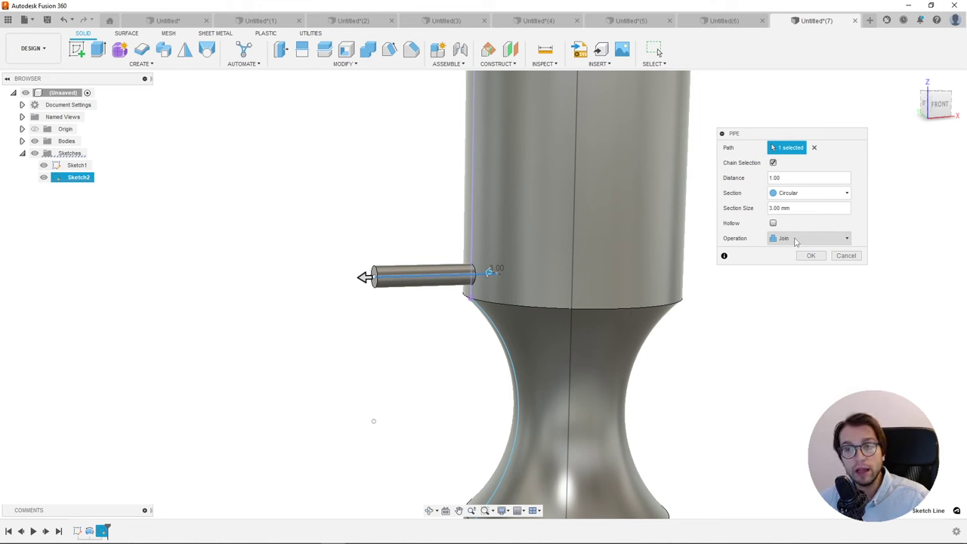
click(795, 241)
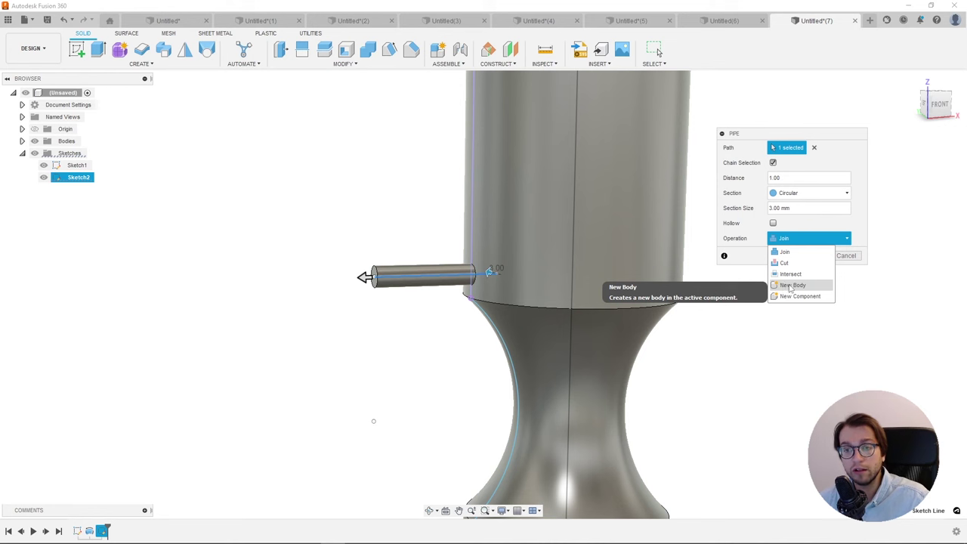
click(791, 286)
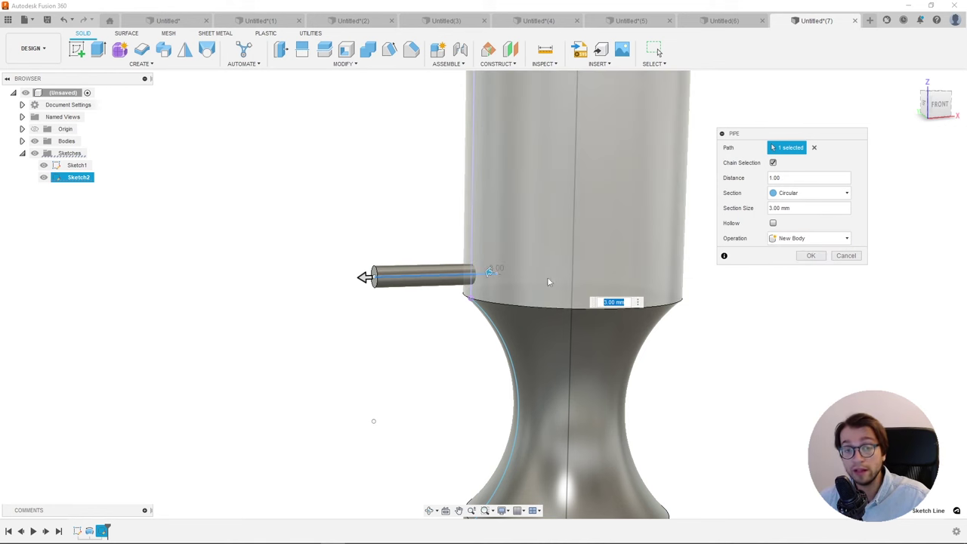
click(811, 256)
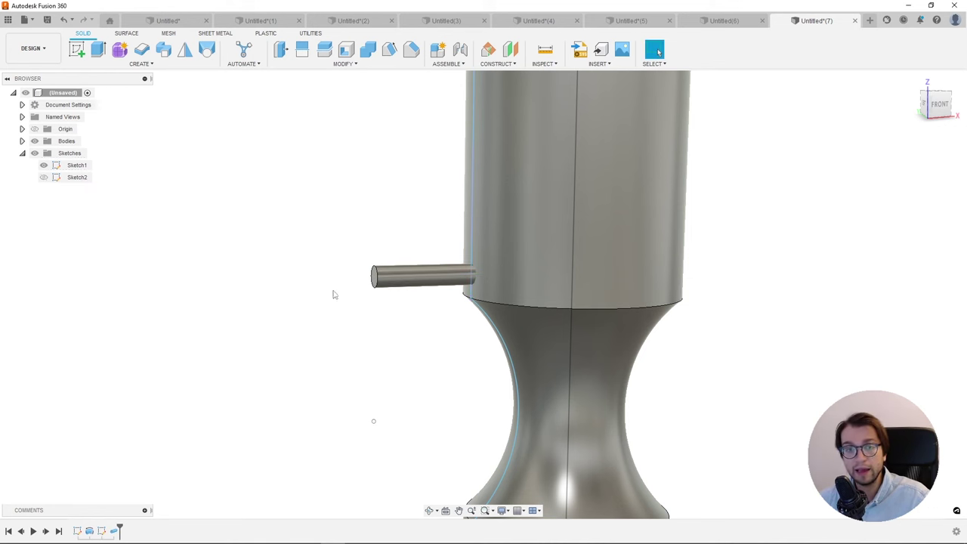
click(21, 141)
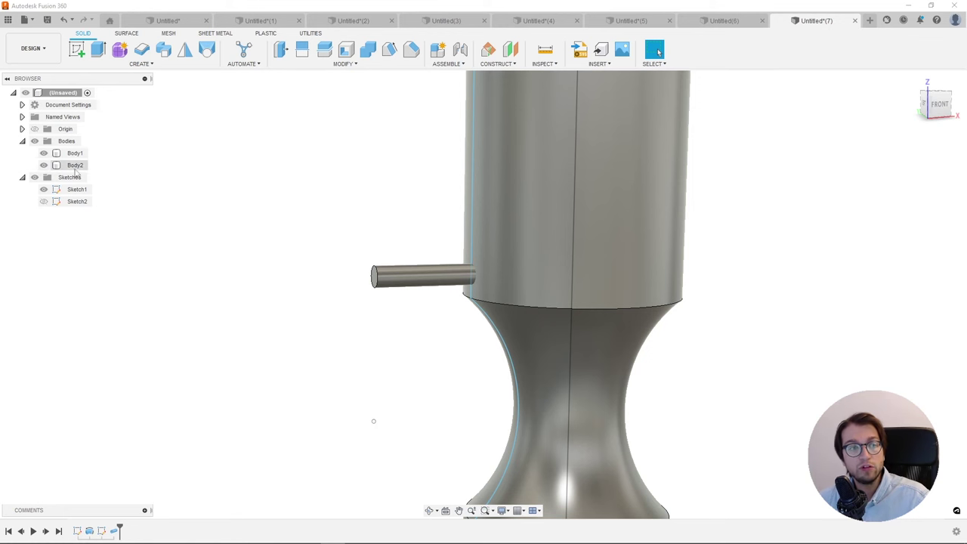
Step: Inspect the pipe body Body2 and the handle body, then clear the selection
click(76, 166)
click(306, 221)
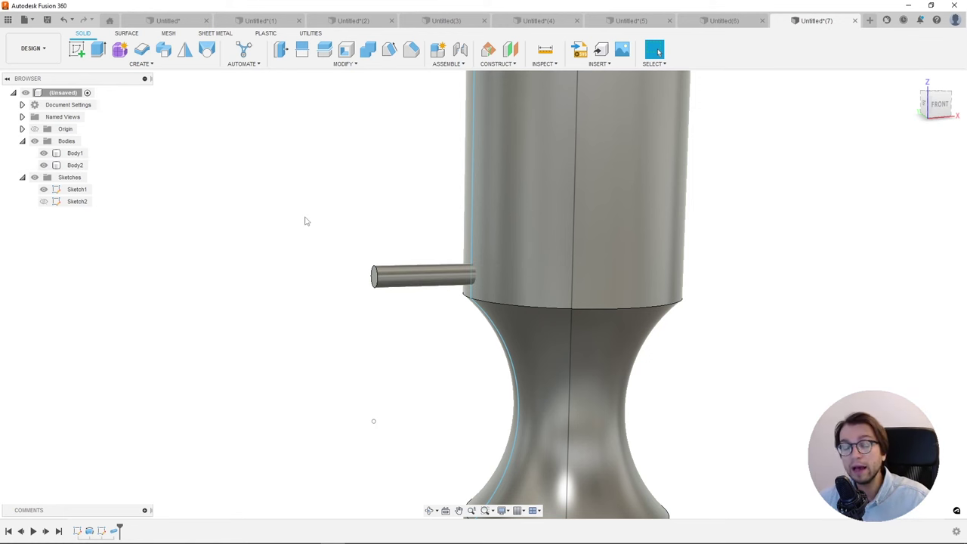
scroll(312, 288, down, 1)
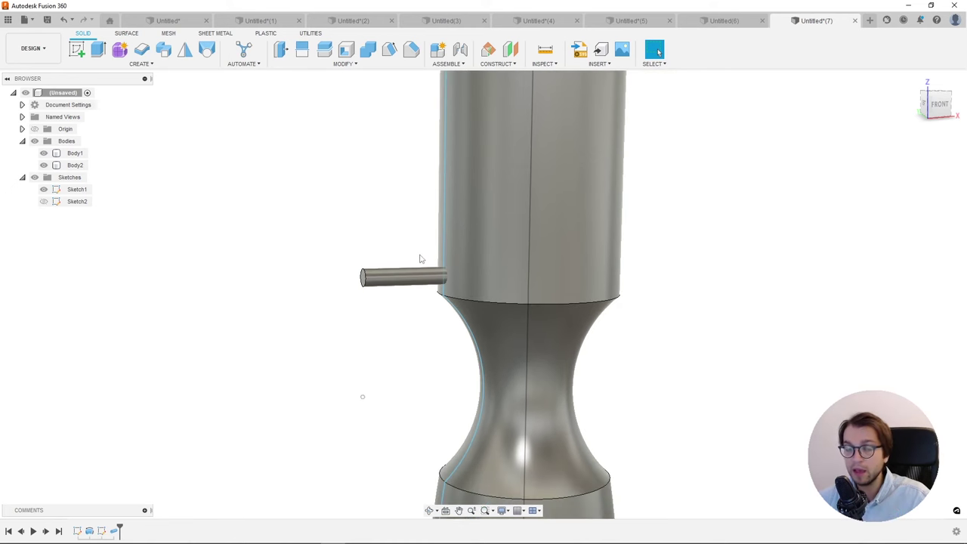
scroll(421, 259, up, 2)
click(423, 296)
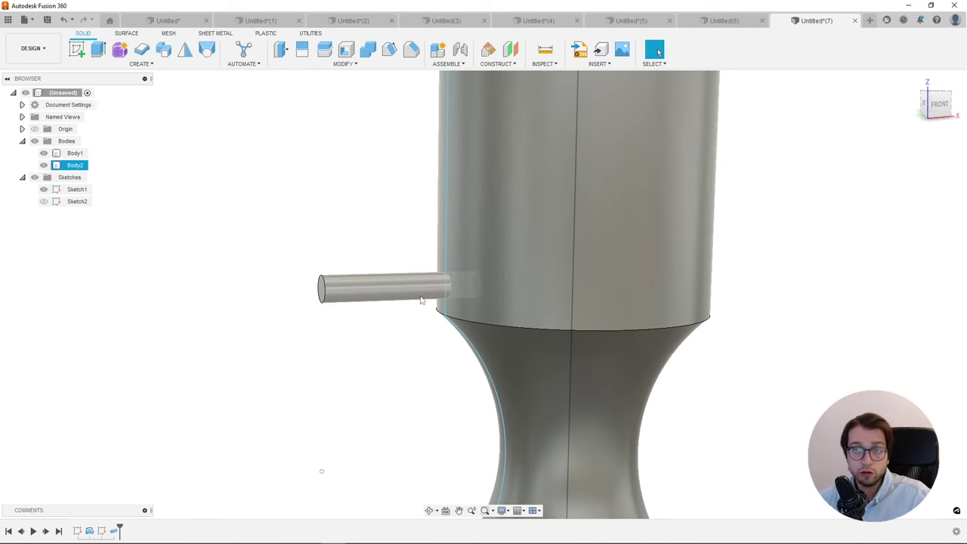
click(373, 305)
scroll(300, 319, down, 2)
click(505, 181)
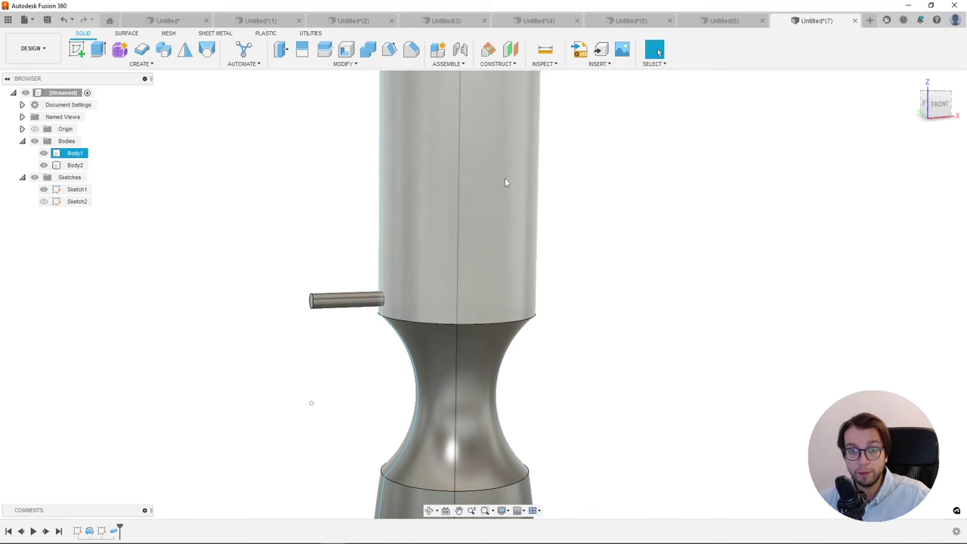
middle_drag(486, 203, 486, 202)
scroll(505, 295, down, 2)
scroll(497, 287, down, 2)
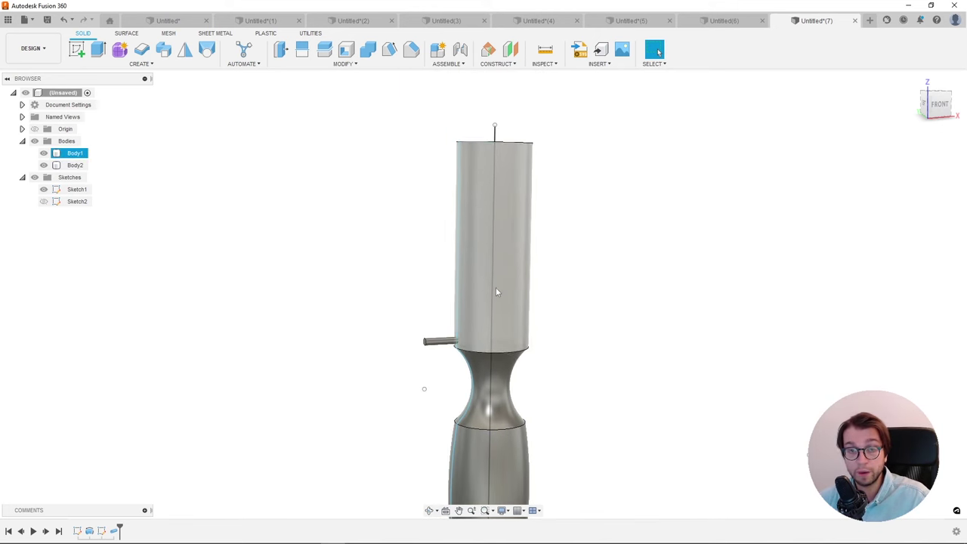
key(Escape)
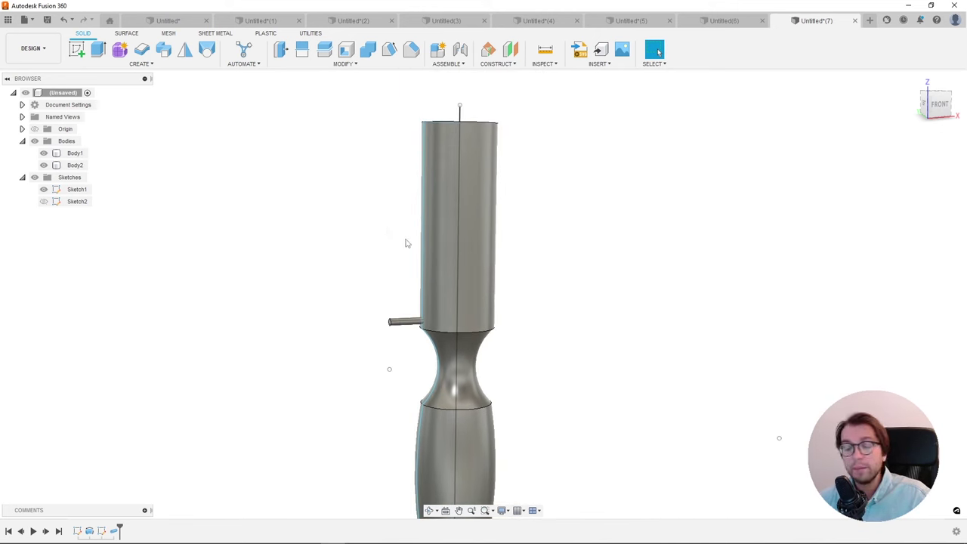
Step: Check the first sketch, then bring up the CREATE menu's Pattern options
scroll(393, 340, up, 2)
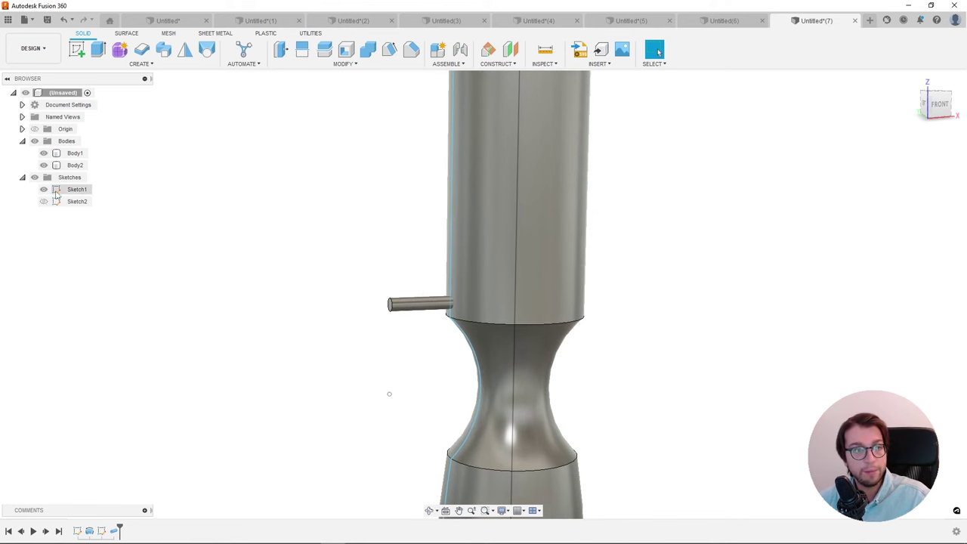
click(76, 189)
click(151, 245)
scroll(246, 267, down, 1)
scroll(246, 267, down, 1)
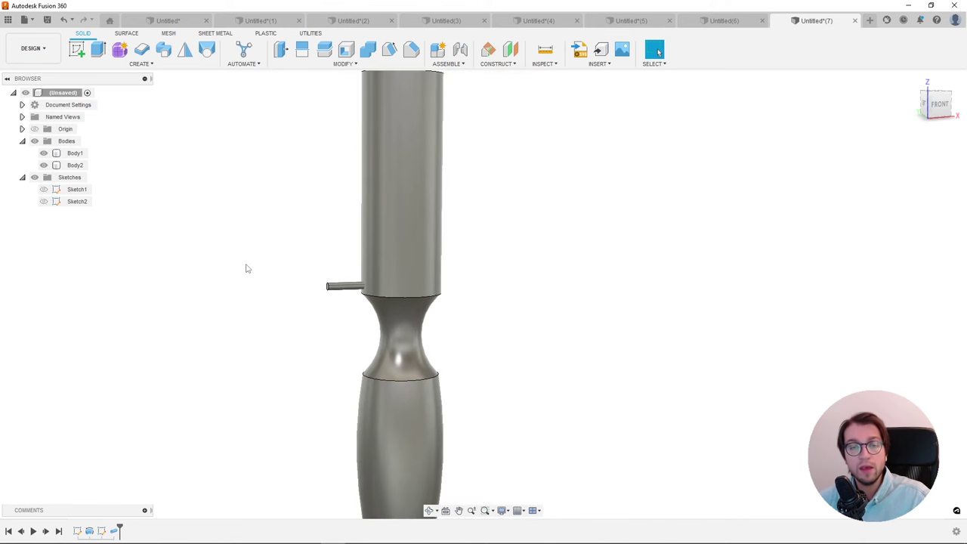
scroll(246, 267, down, 1)
scroll(245, 268, up, 1)
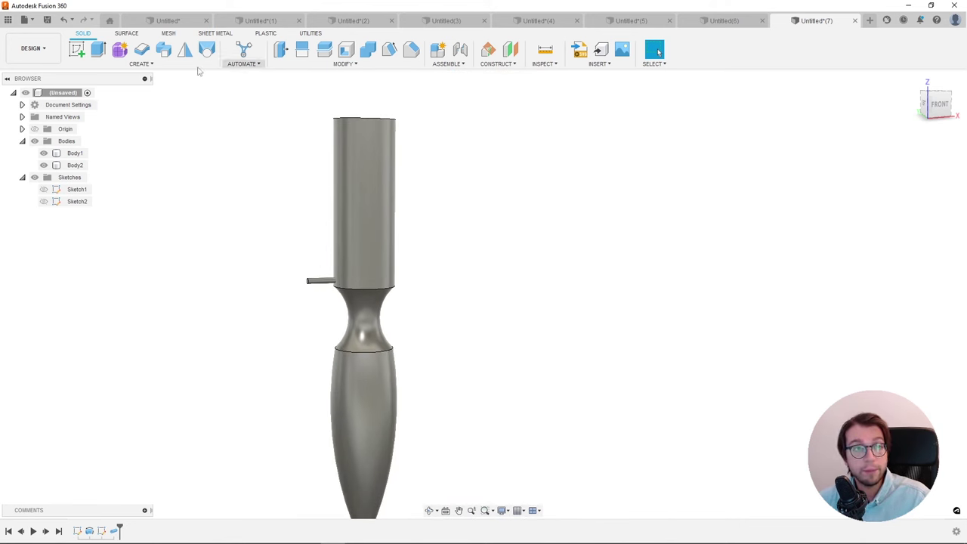
click(165, 65)
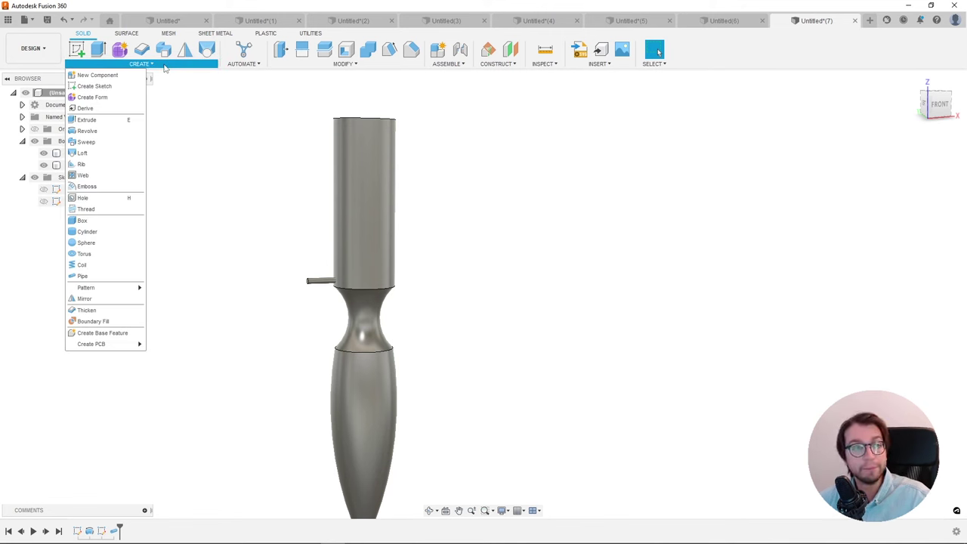
mouse_move(86, 288)
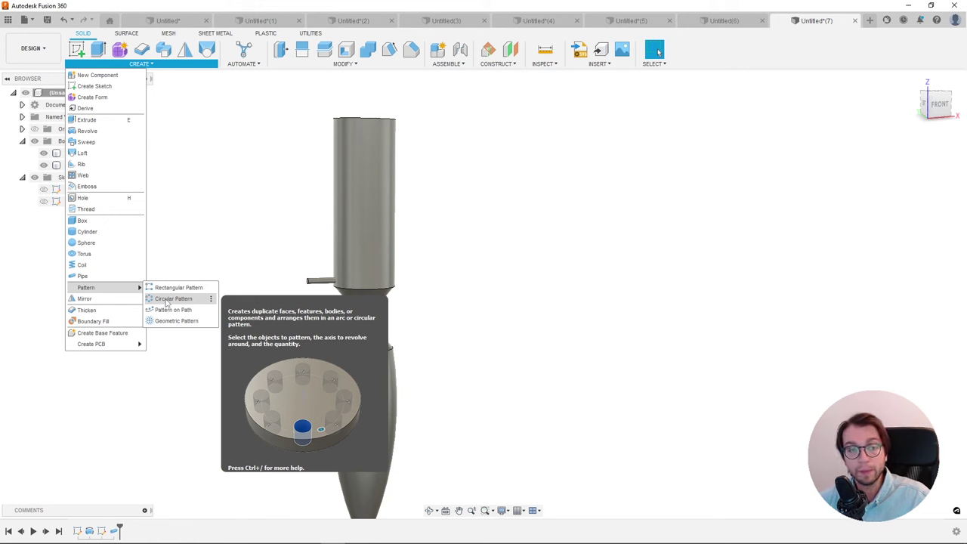
Step: Circular-pattern the pipe Body2 around the handle cylinder's axis, 30 copies in a full ring
click(166, 300)
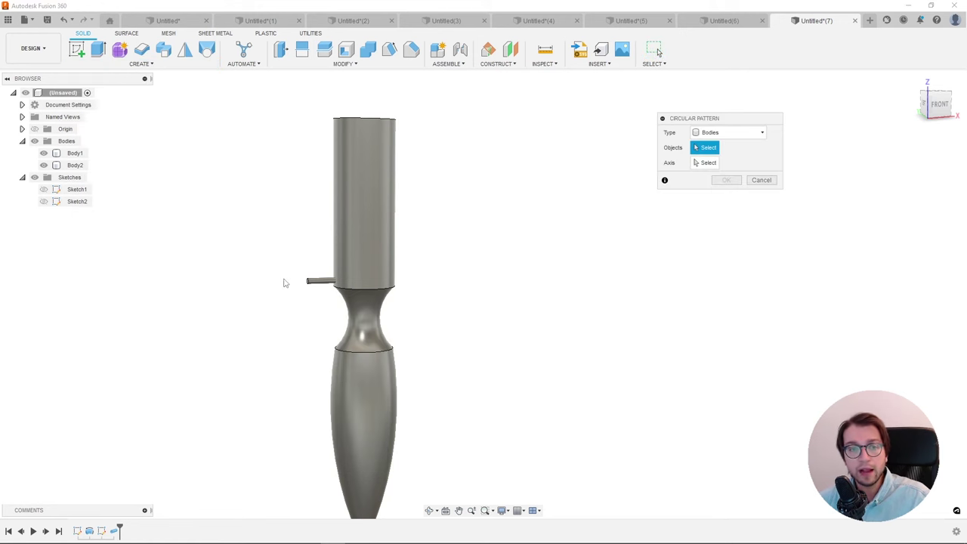
click(318, 285)
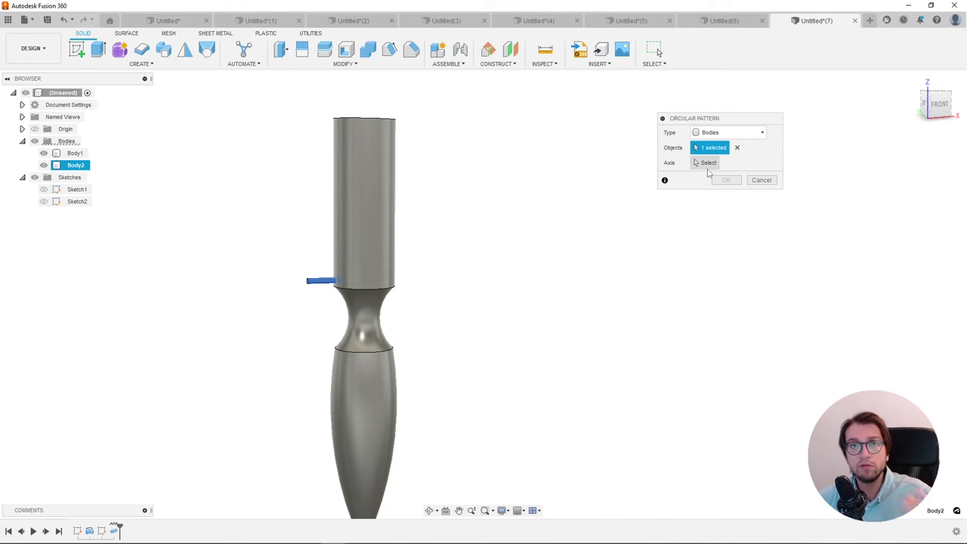
click(708, 163)
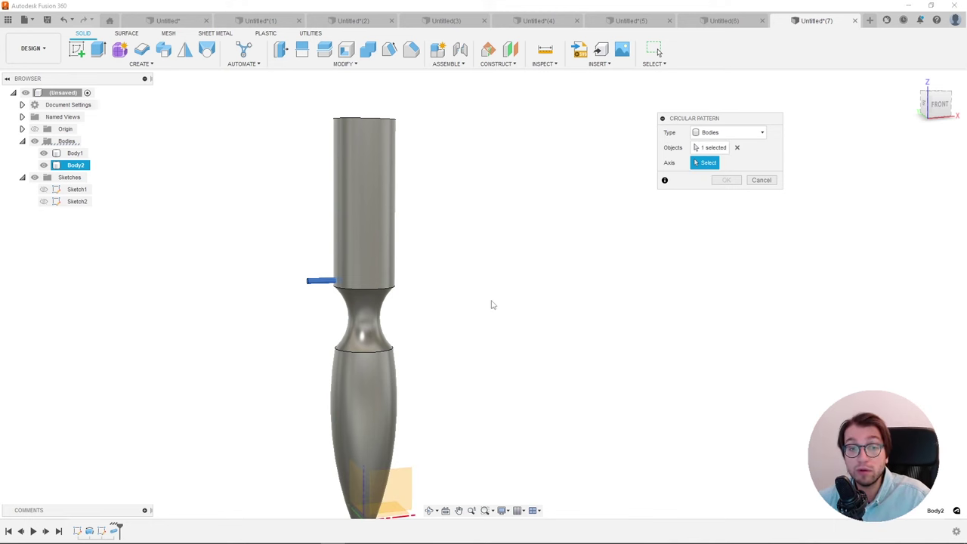
scroll(360, 173, up, 1)
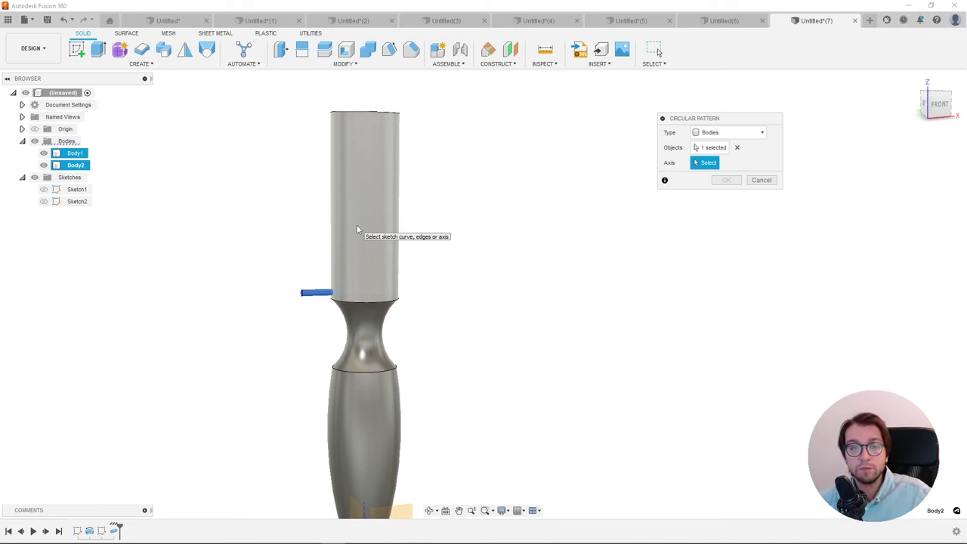
click(357, 230)
shift+middle_drag(370, 283, 344, 321)
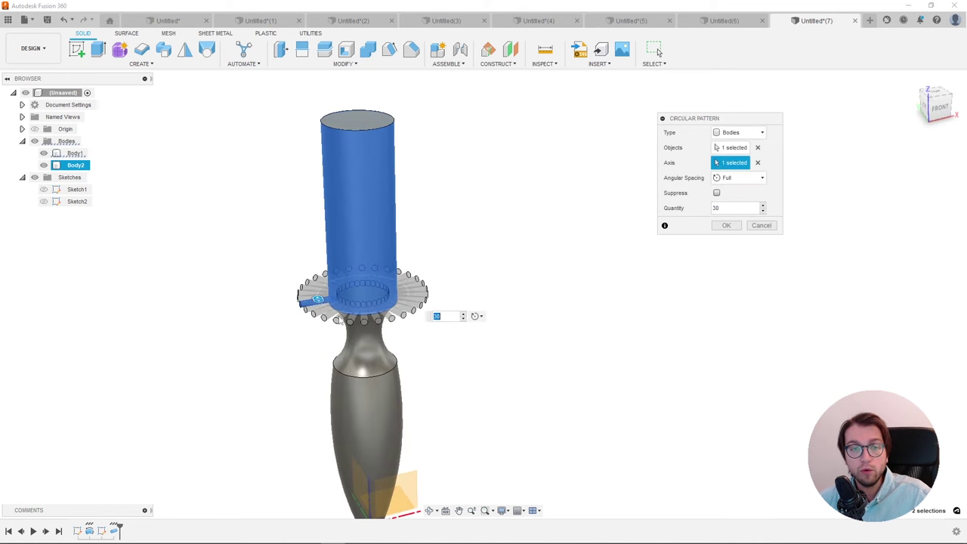
scroll(340, 320, up, 3)
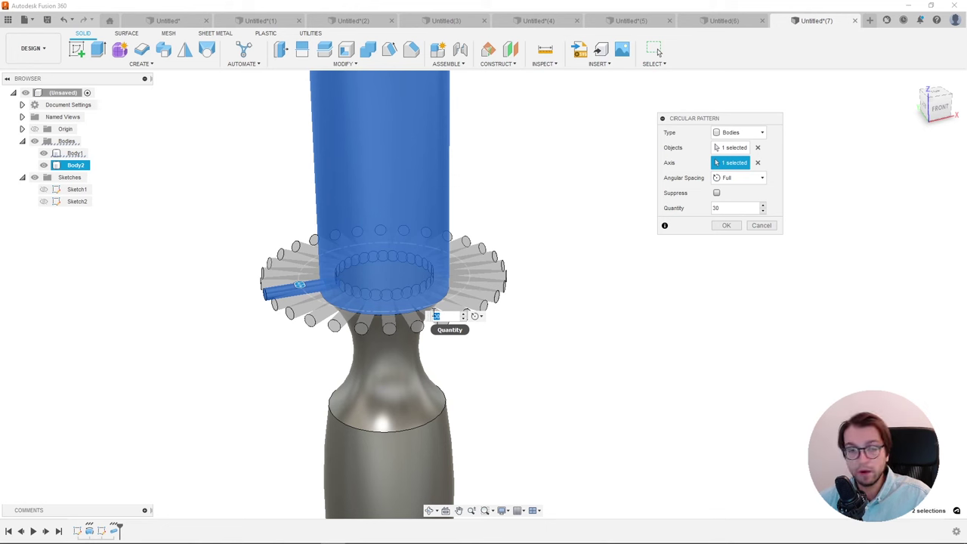
text(5)
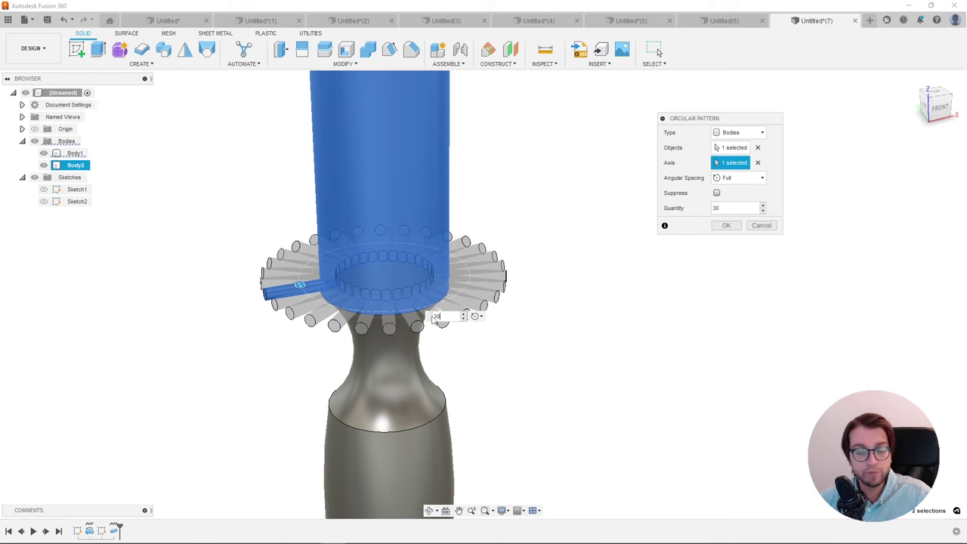
shift+middle_drag(433, 318, 423, 355)
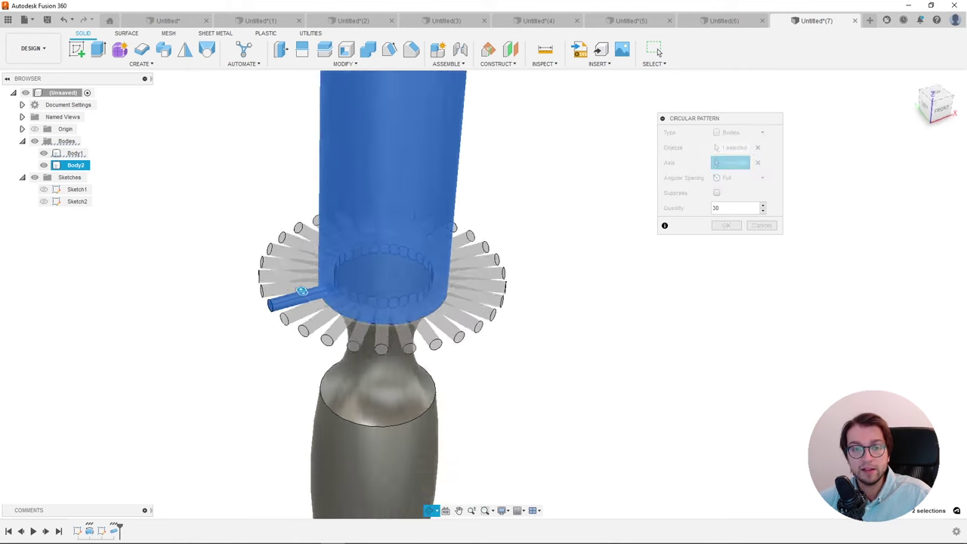
click(726, 225)
mouse_move(512, 333)
shift+middle_down()
mouse_move(460, 294)
mouse_move(535, 284)
mouse_move(523, 306)
shift+middle_up()
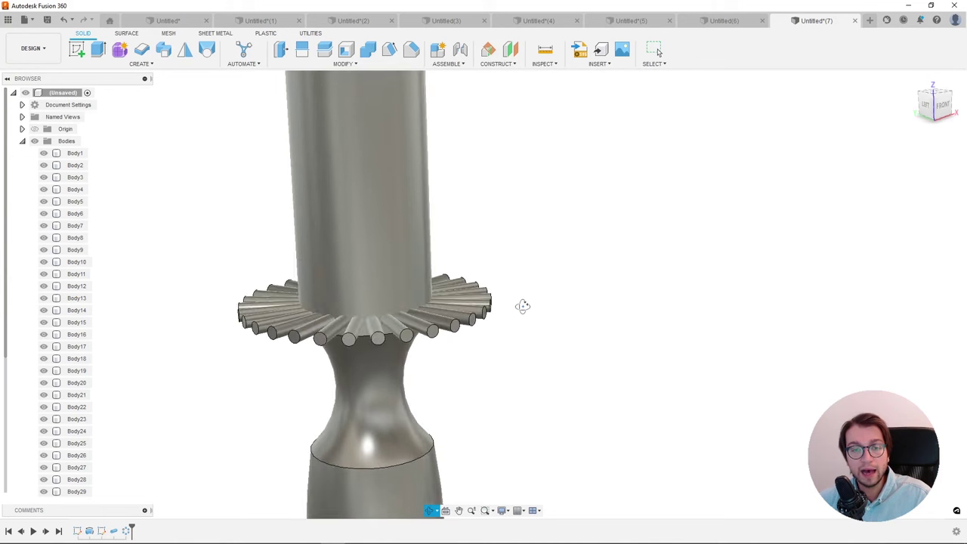
Step: Inspect a few patterned bristle bodies and the handle, then bring up CREATE > Pattern
click(388, 333)
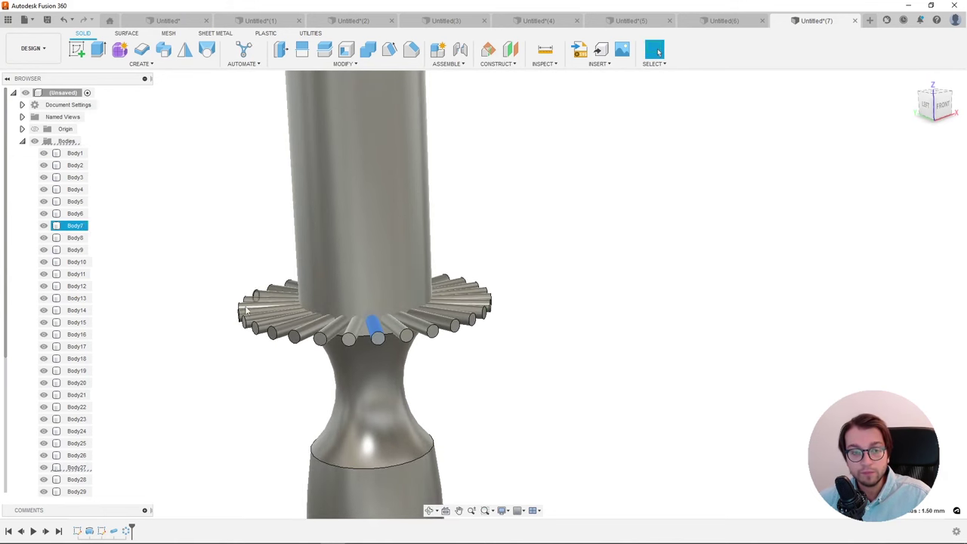
mouse_move(390, 335)
shift+middle_down()
mouse_move(377, 360)
mouse_move(363, 346)
shift+middle_up()
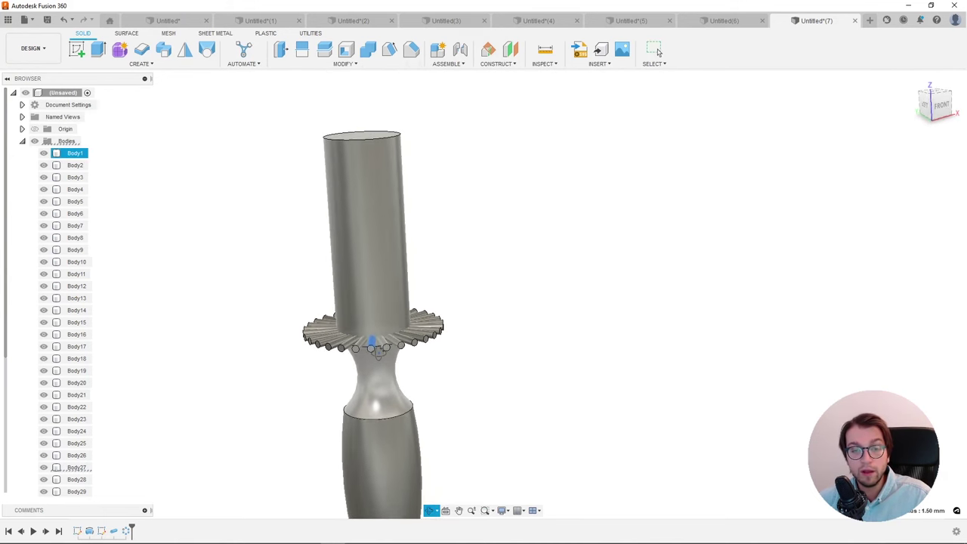
click(352, 346)
click(339, 220)
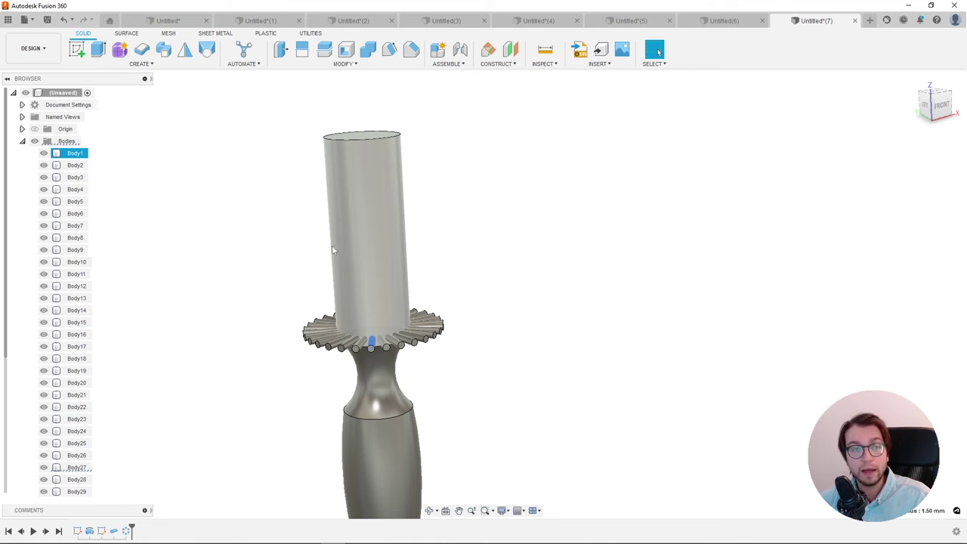
click(150, 64)
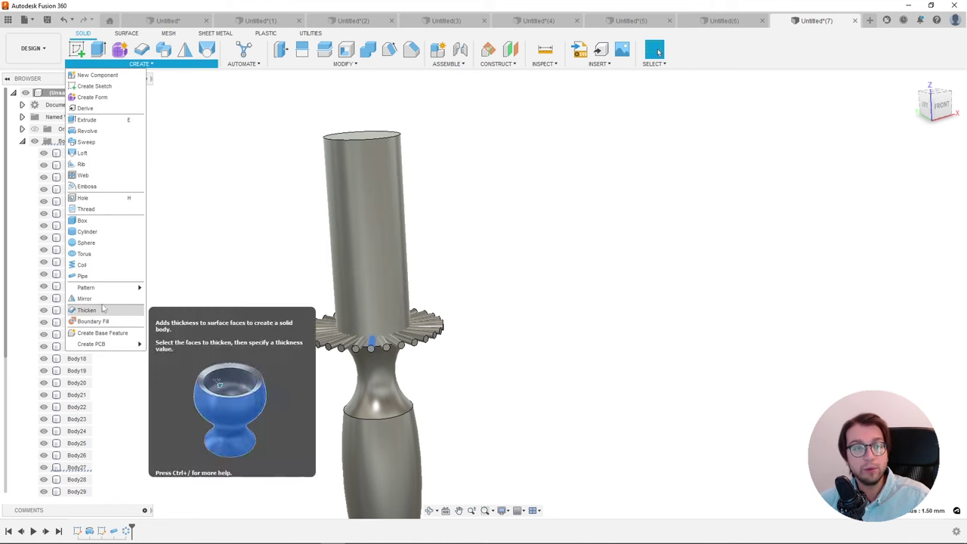
mouse_move(86, 288)
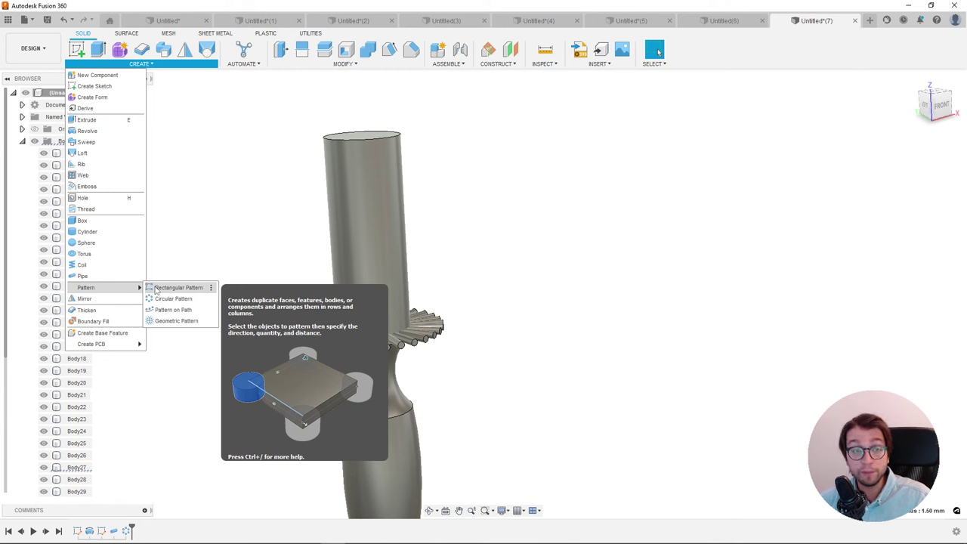
Step: Start a rectangular pattern of bodies with all 30 bristle bodies selected, excluding the handle
click(156, 290)
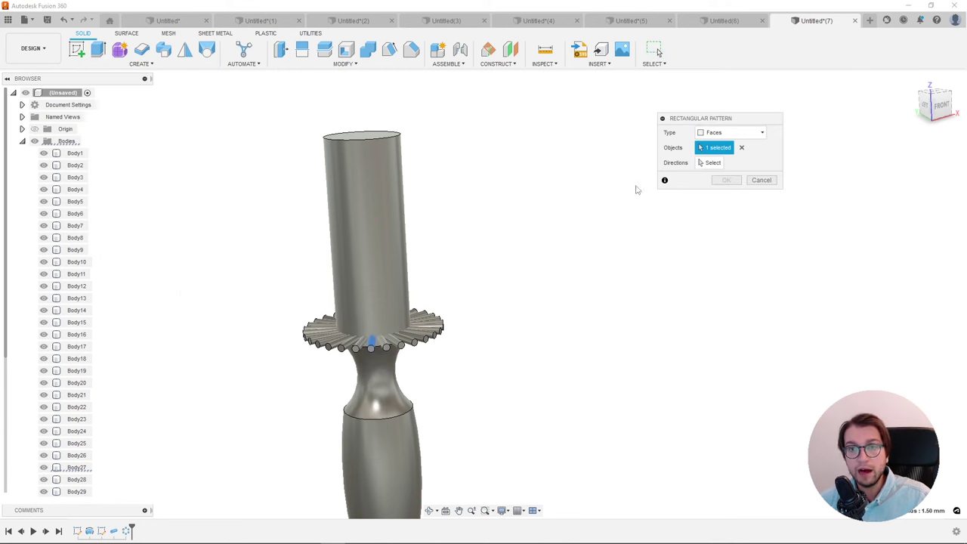
click(730, 135)
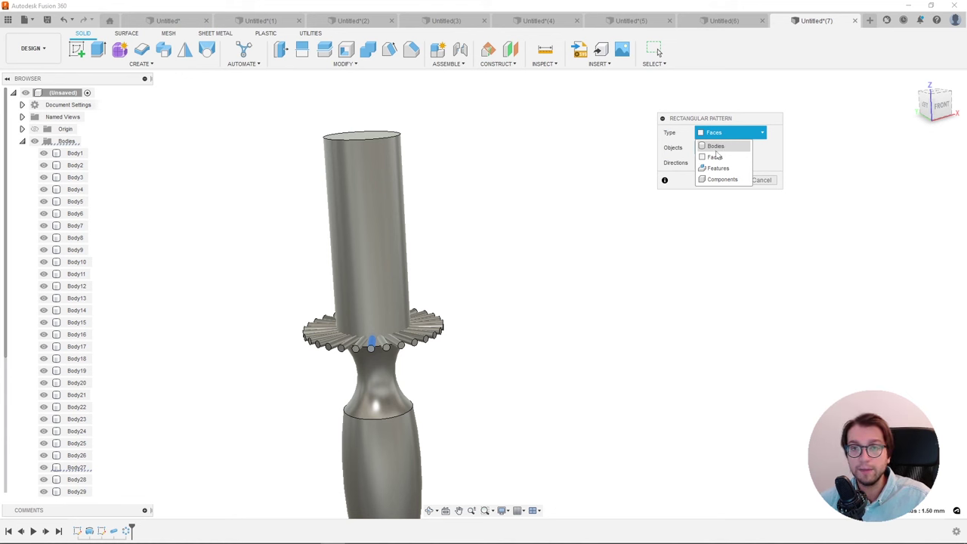
click(715, 148)
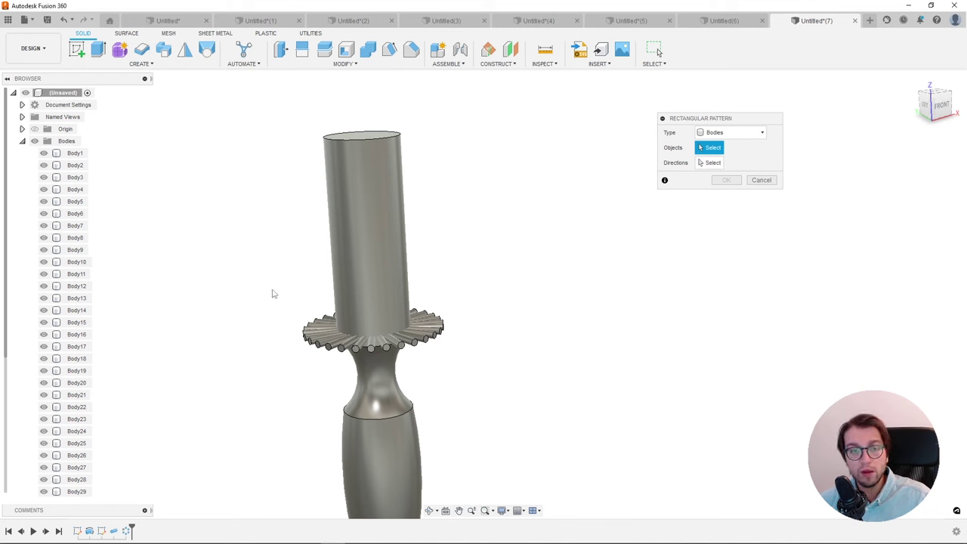
drag(273, 291, 476, 360)
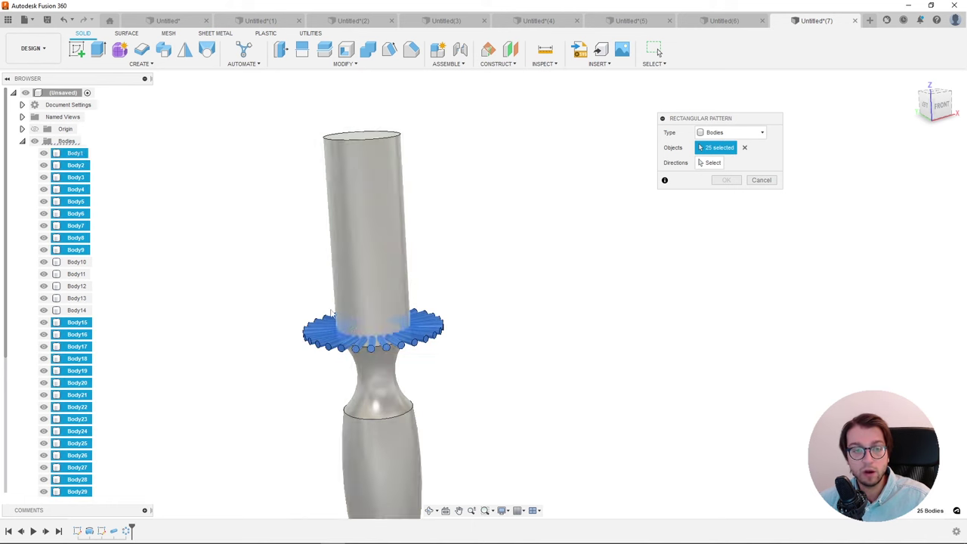
shift+middle_drag(373, 352, 384, 368)
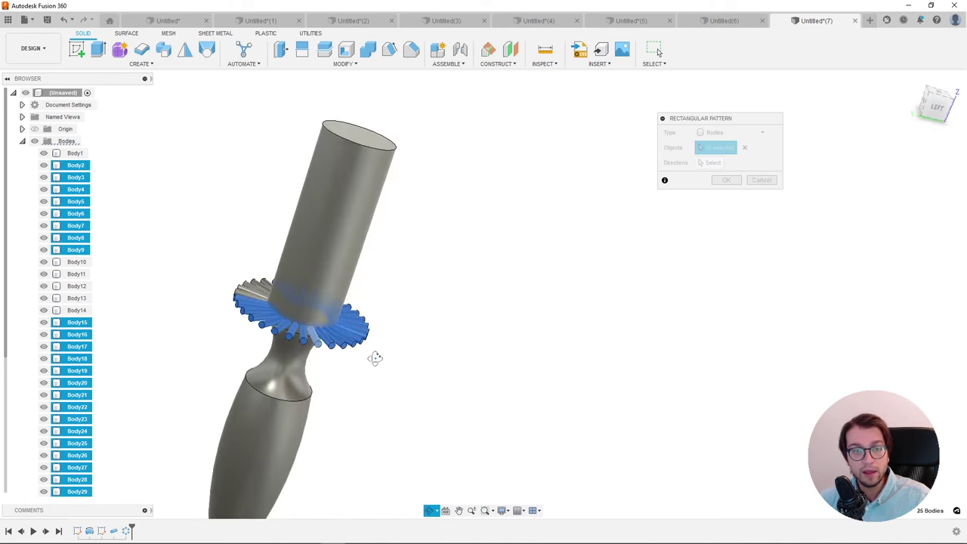
drag(239, 272, 400, 394)
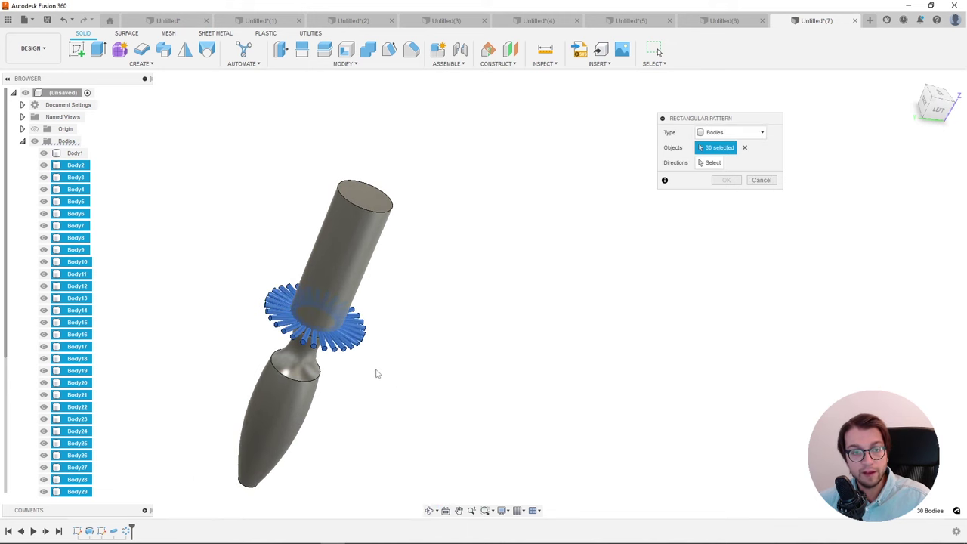
scroll(295, 321, up, 3)
scroll(340, 292, down, 3)
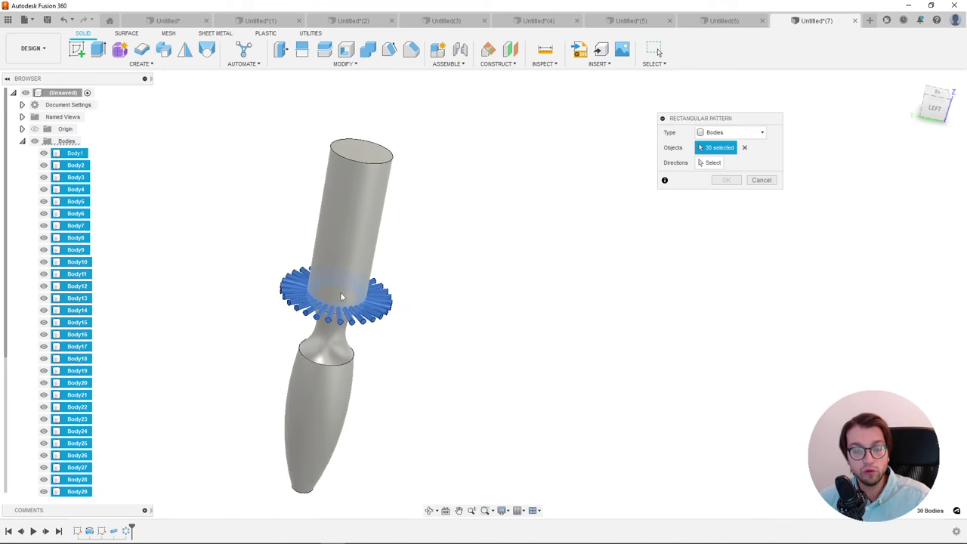
click(346, 297)
Step: Activate the pattern direction selection with the shaft shown in a level front view
shift+middle_drag(390, 312, 434, 324)
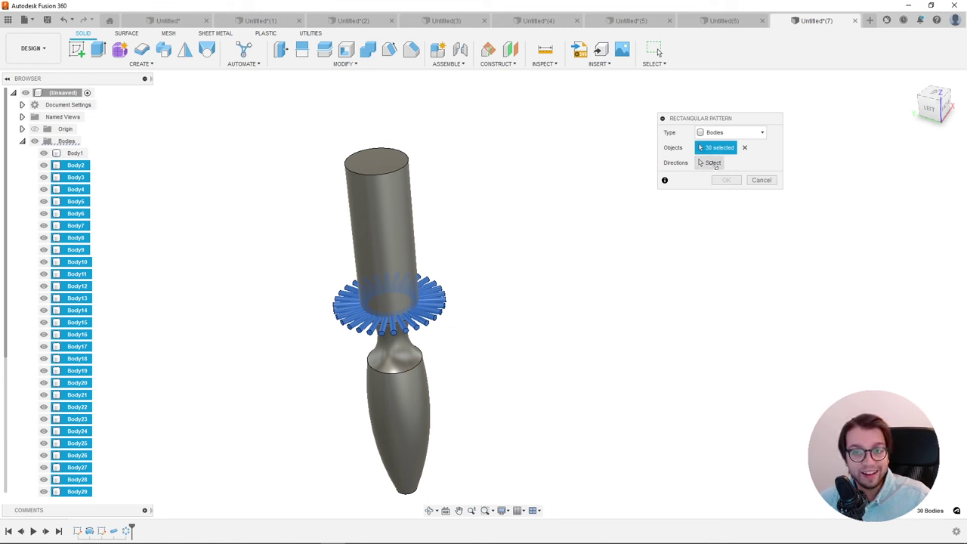
click(714, 163)
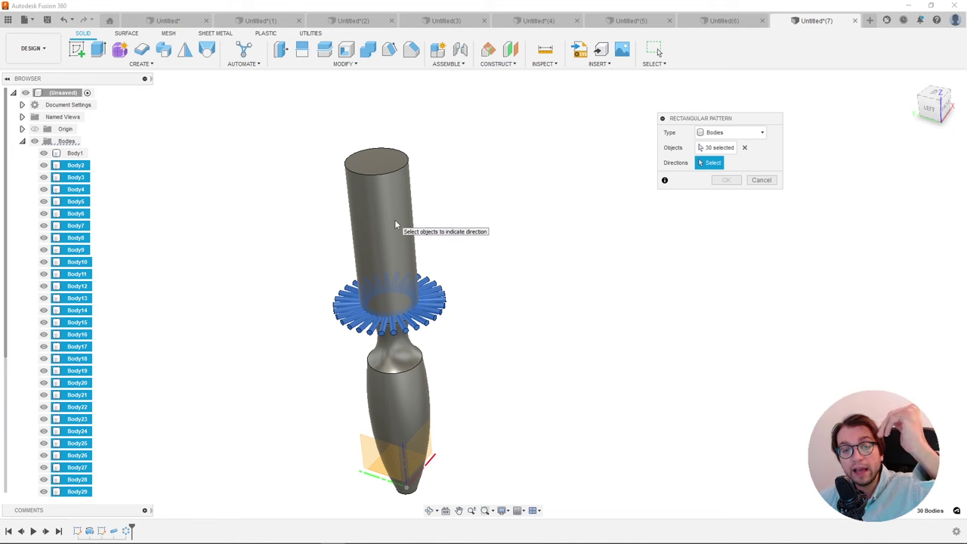
shift+middle_drag(432, 389, 434, 354)
scroll(435, 355, down, 2)
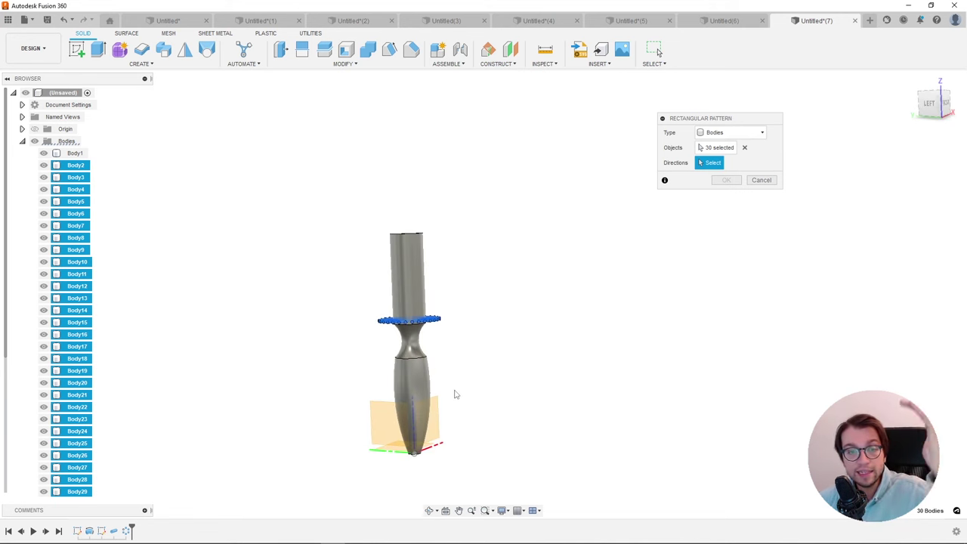
scroll(415, 401, up, 3)
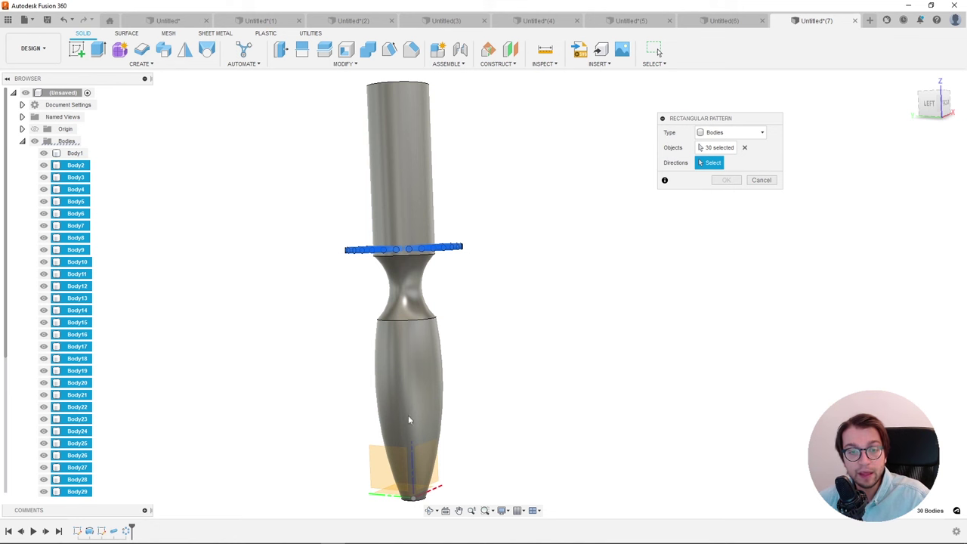
Step: Set the pattern direction along the brush axis with a 78.273 mm distance
click(412, 455)
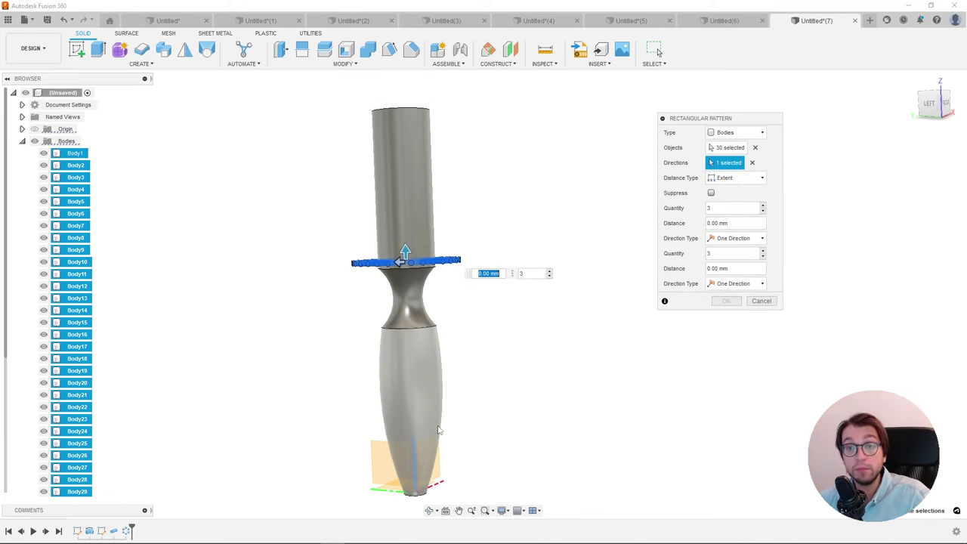
scroll(438, 429, down, 2)
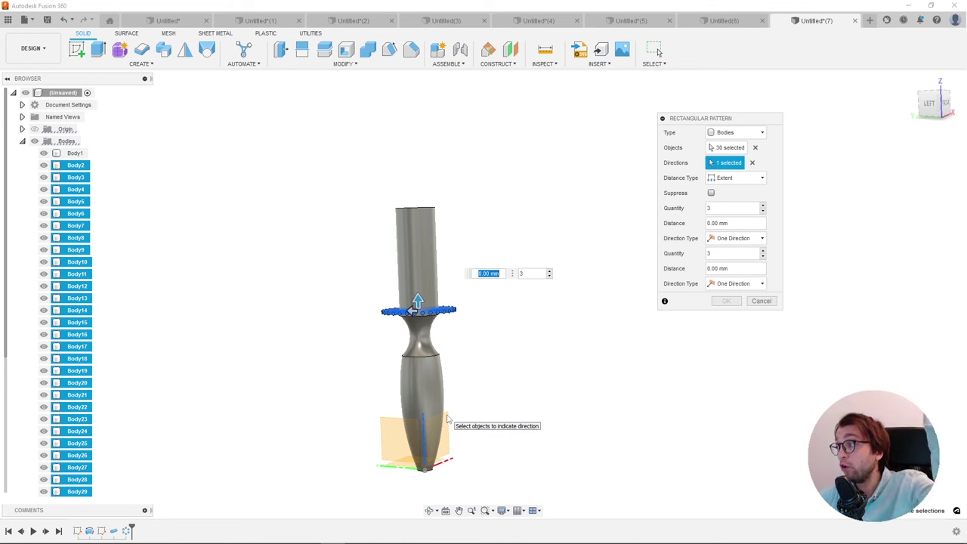
scroll(400, 303, up, 3)
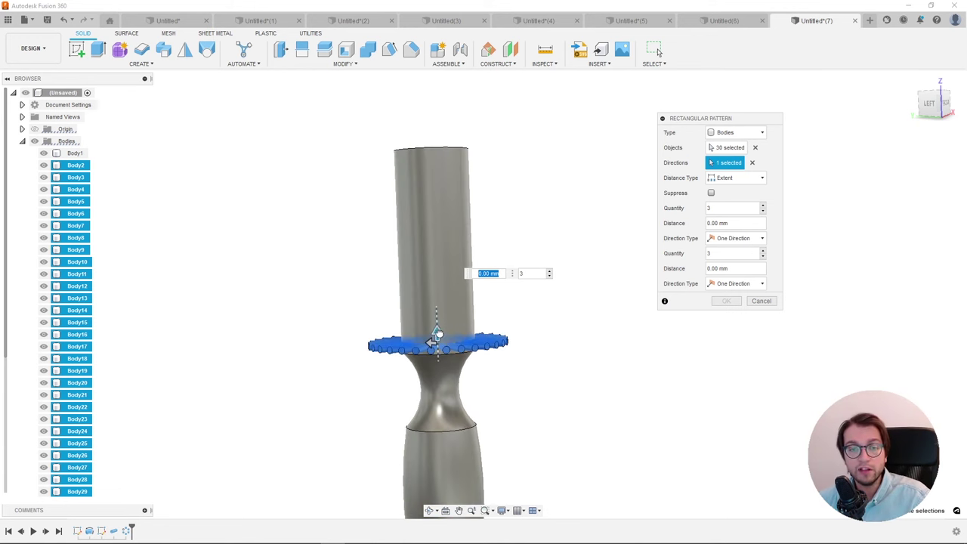
drag(437, 332, 430, 148)
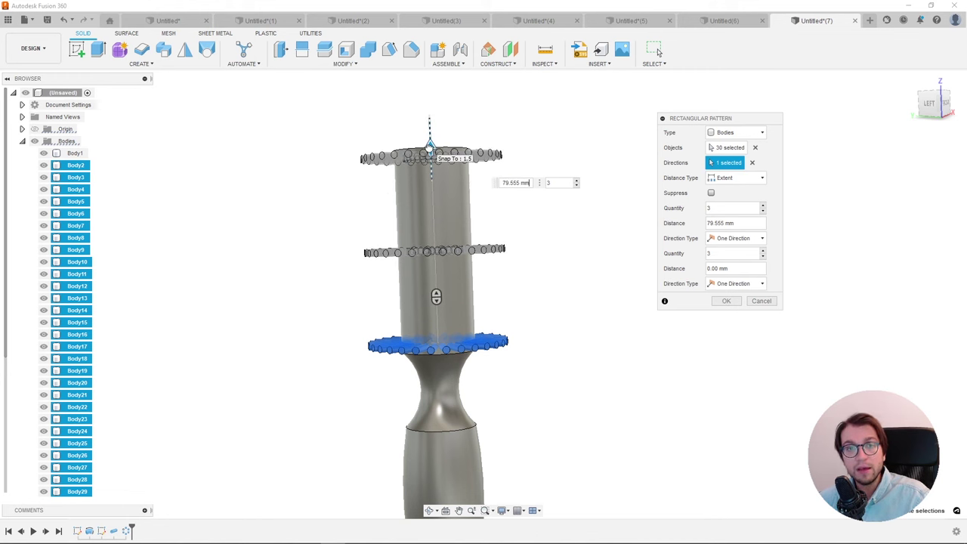
drag(429, 146, 430, 150)
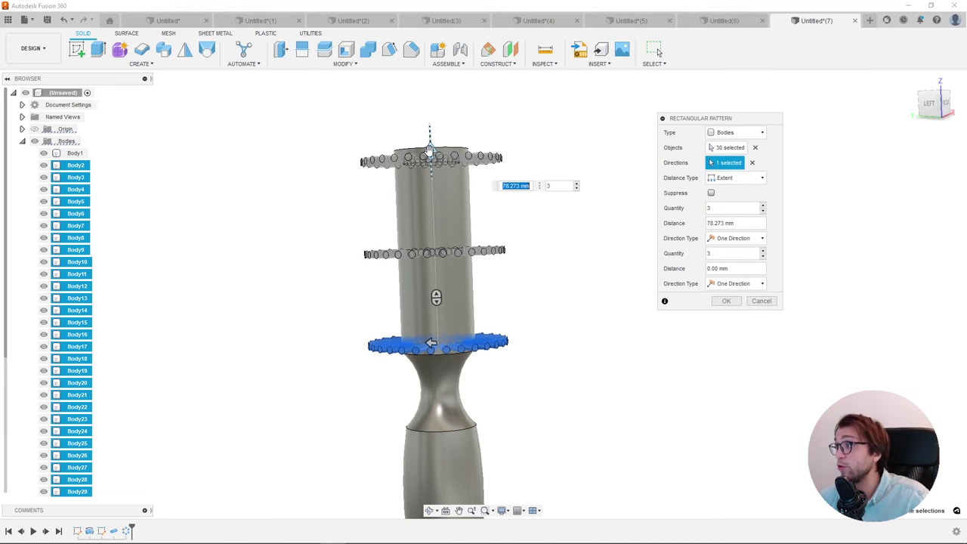
Step: Set the ring quantity to 18 and confirm the rectangular pattern
key(Tab)
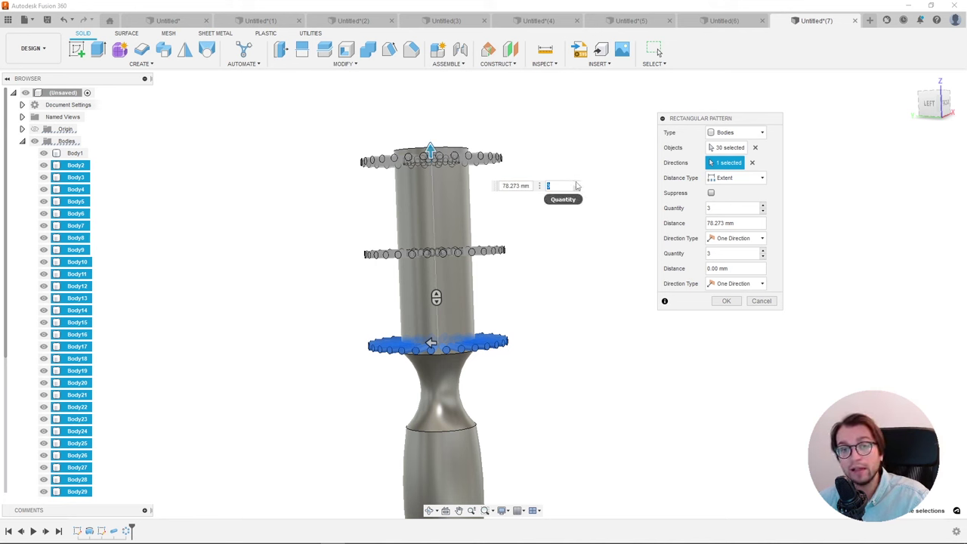
click(577, 184)
click(577, 185)
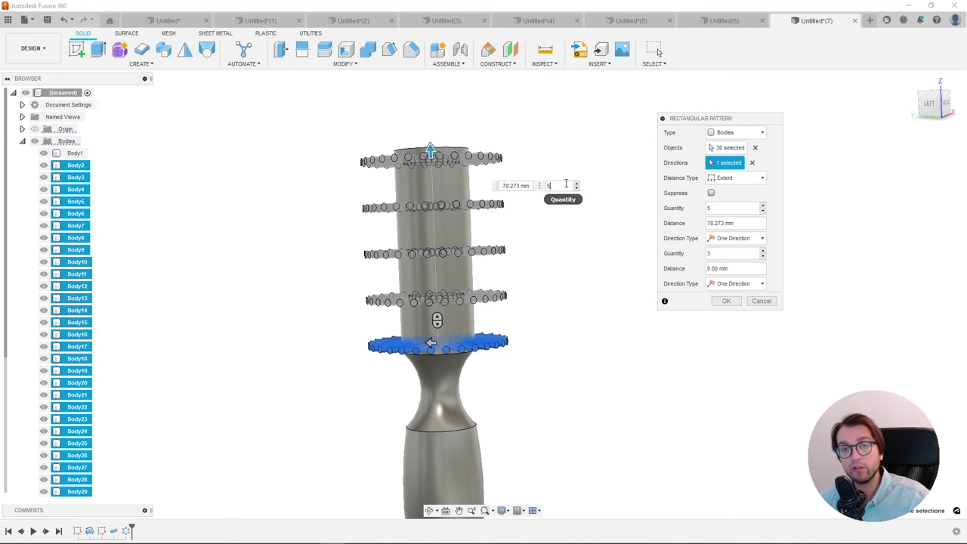
click(577, 184)
click(577, 185)
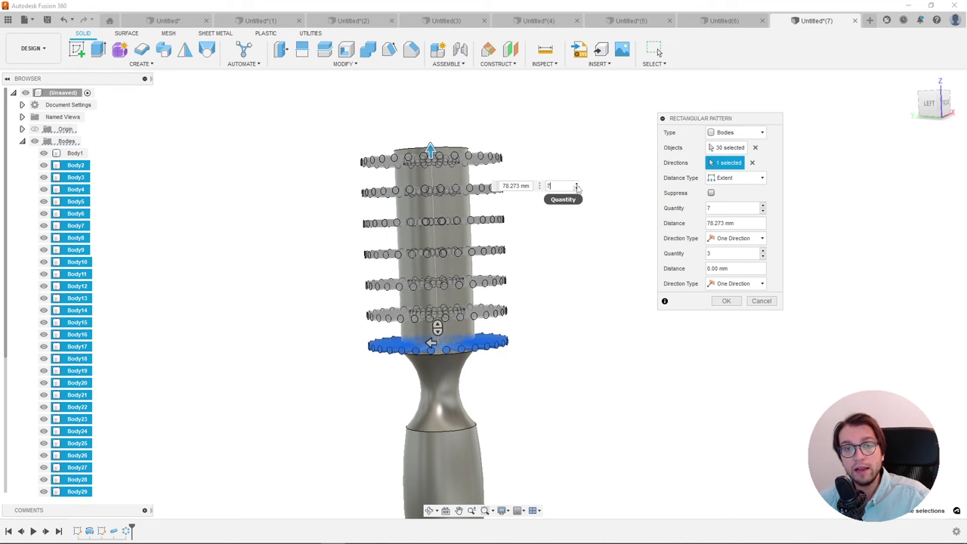
click(576, 185)
click(577, 184)
click(577, 185)
click(577, 184)
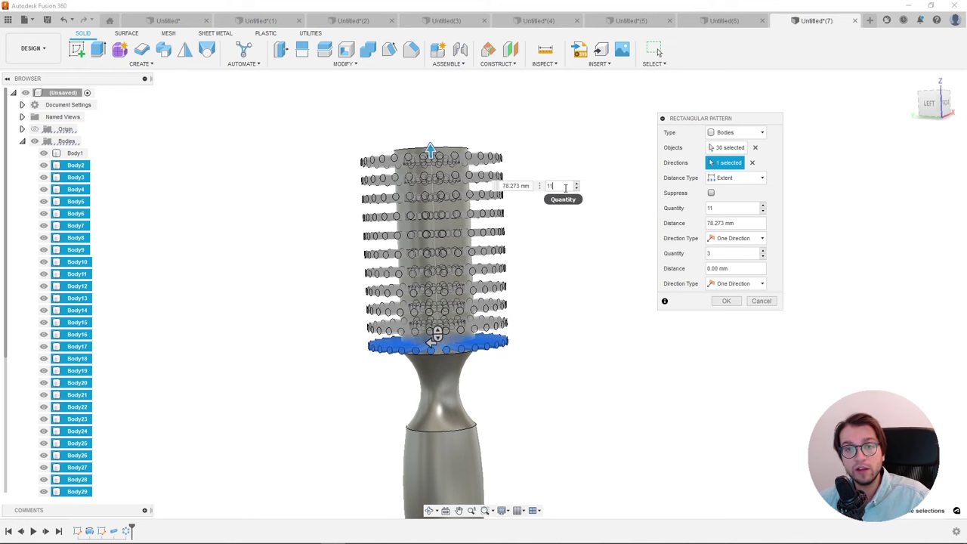
double_click(548, 185)
text(20)
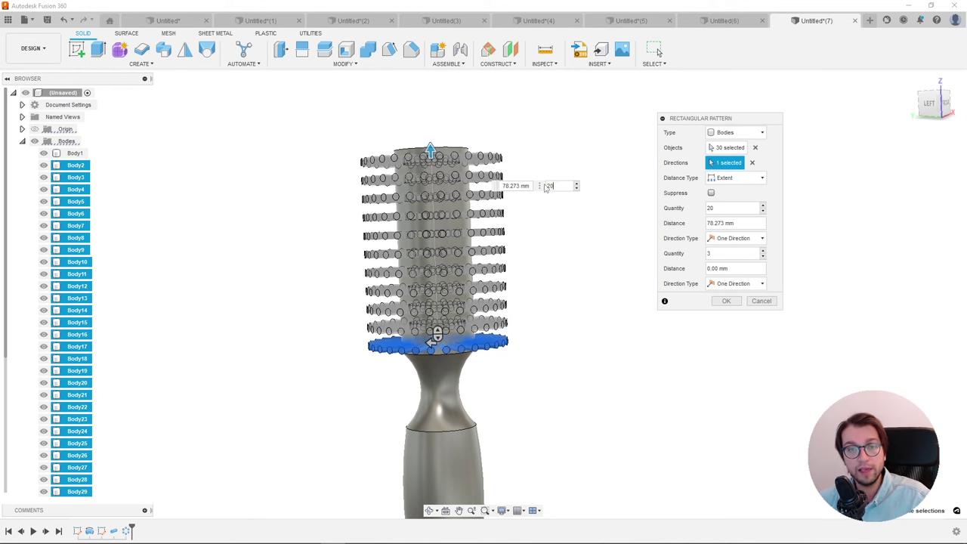
key(Return)
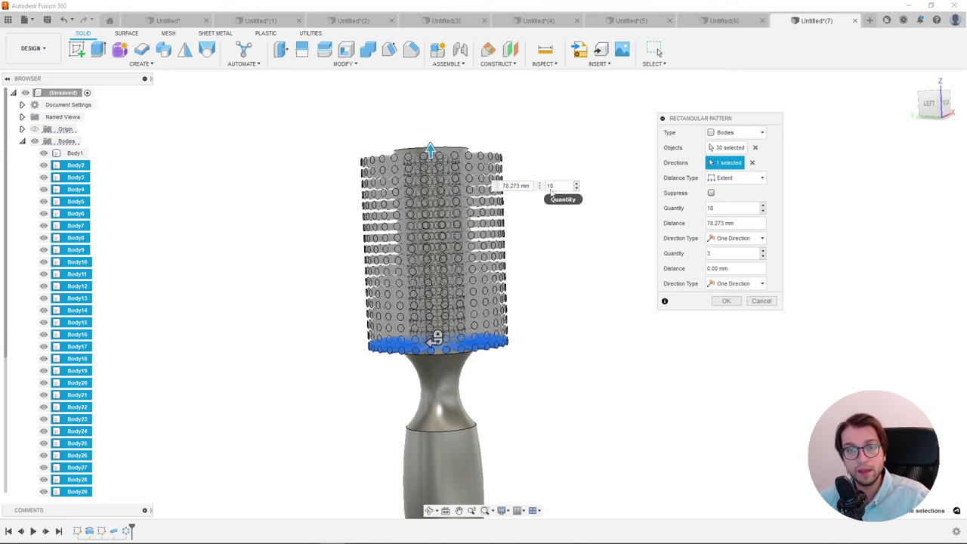
shift+middle_drag(507, 310, 508, 325)
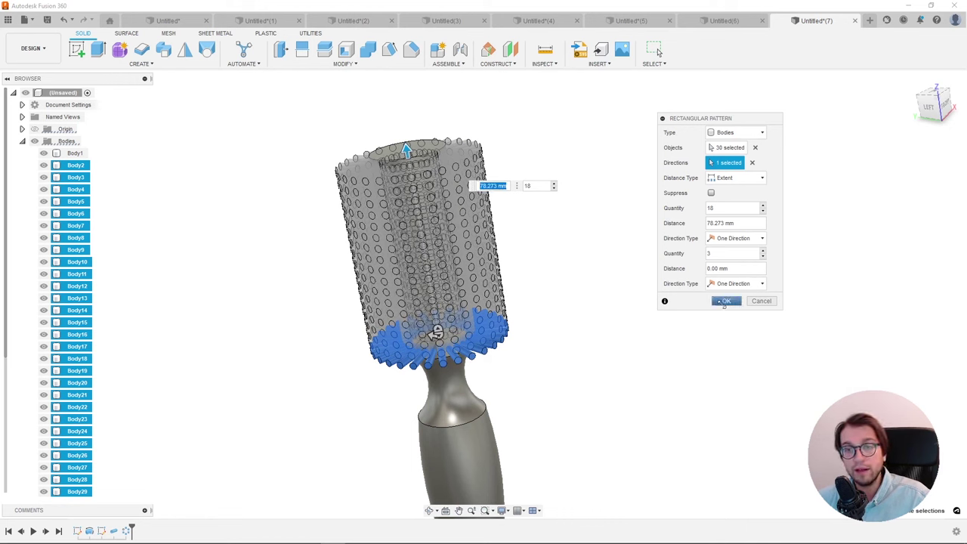
click(724, 301)
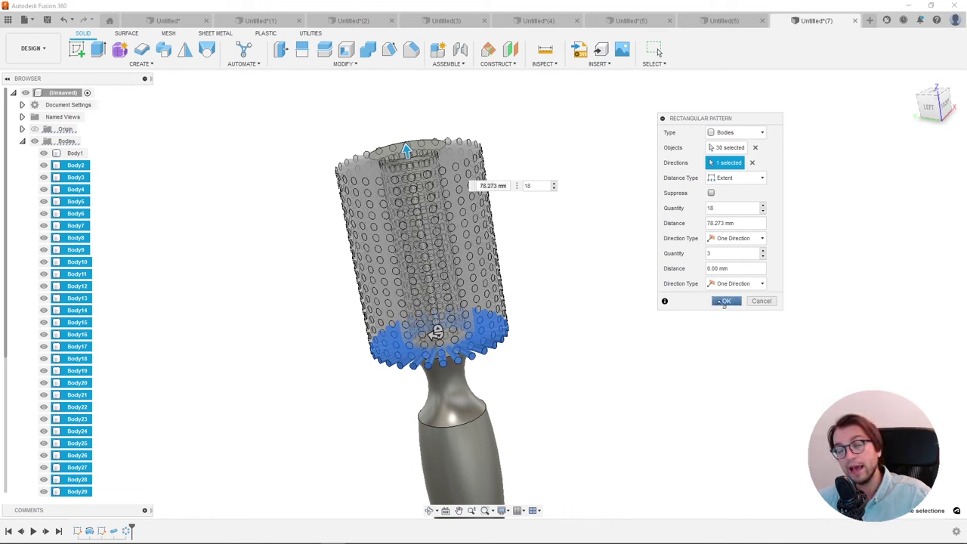
click(724, 302)
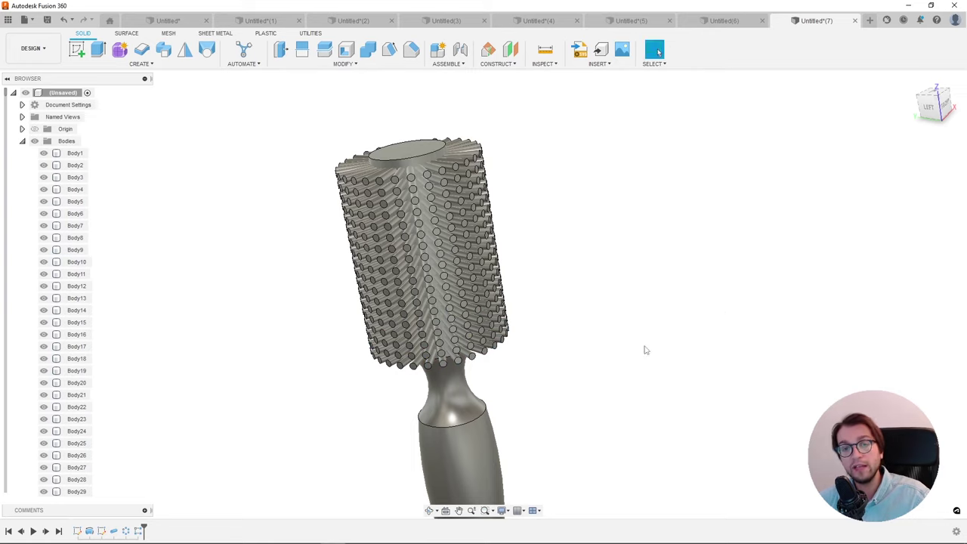
Step: View the whole finished brush from above, then bring up the Modify menu
mouse_move(643, 348)
shift+middle_down()
mouse_move(615, 329)
mouse_move(577, 338)
mouse_move(551, 373)
shift+middle_up()
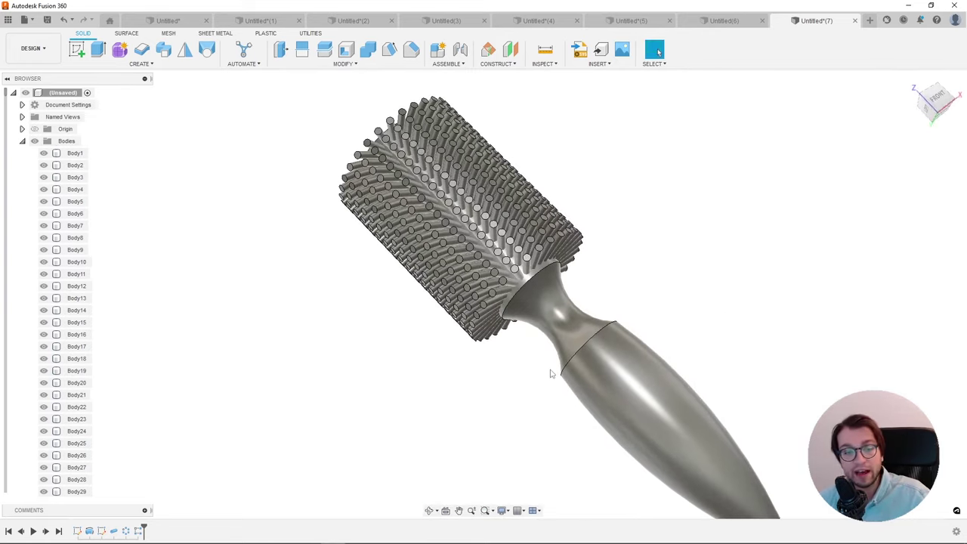
scroll(549, 374, down, 2)
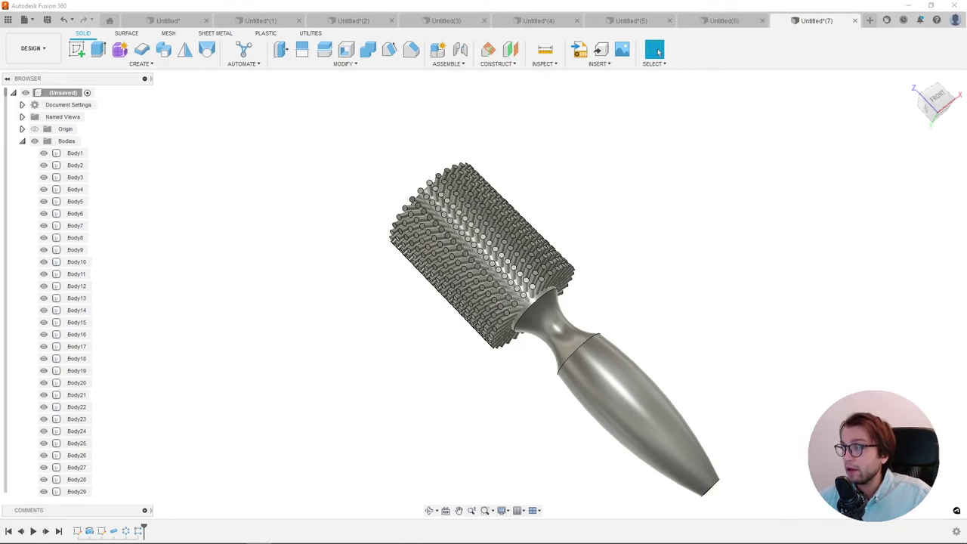
click(386, 65)
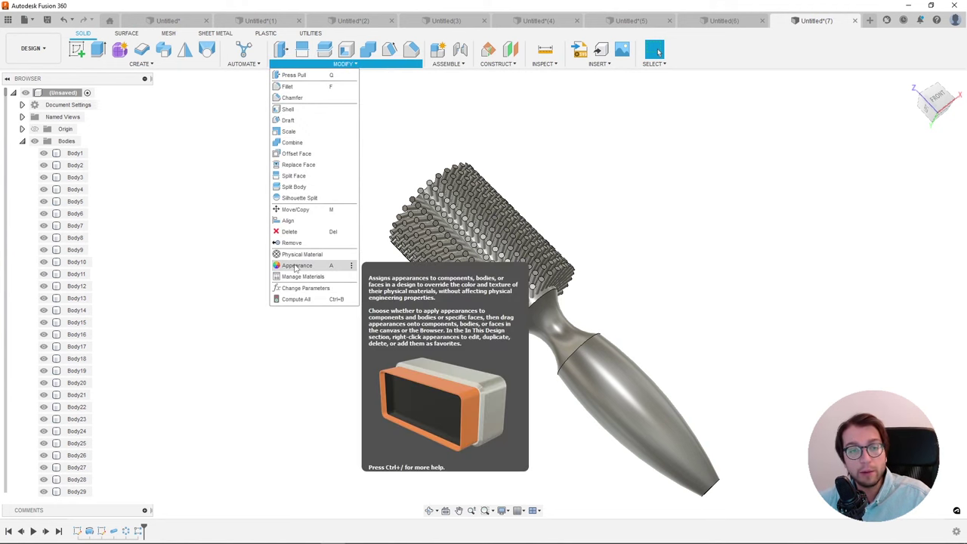
Step: Apply Paint - Enamel Glossy (Yellow) to the handle and the neck
click(296, 266)
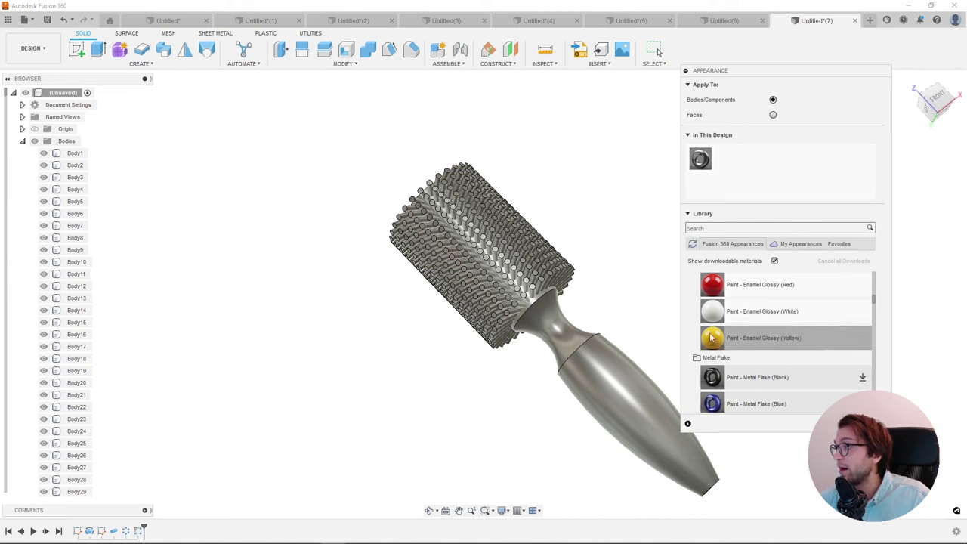
drag(747, 342, 613, 415)
drag(748, 338, 552, 337)
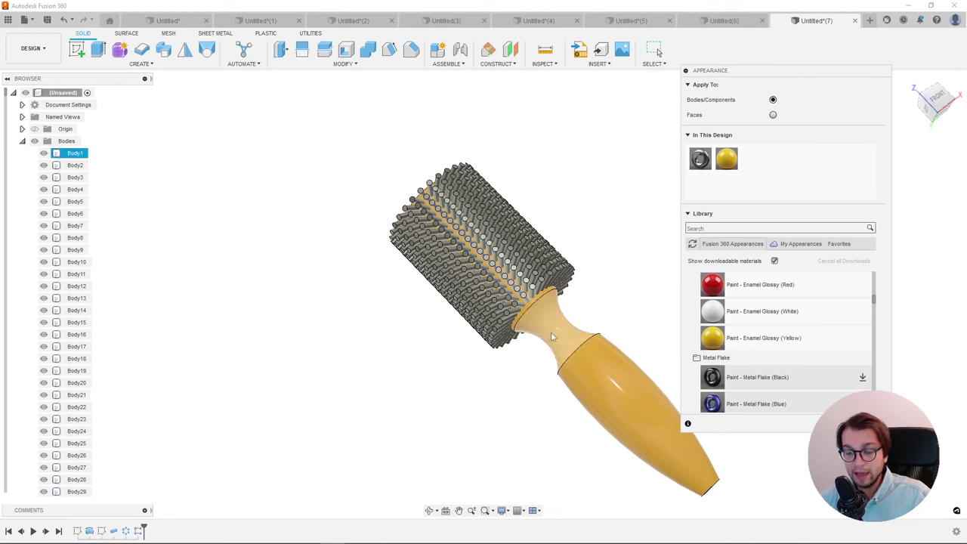
Step: Paint all the bristle bodies dark grey and close the appearance library
mouse_move(341, 141)
mouse_down()
mouse_move(594, 366)
mouse_move(568, 376)
mouse_up()
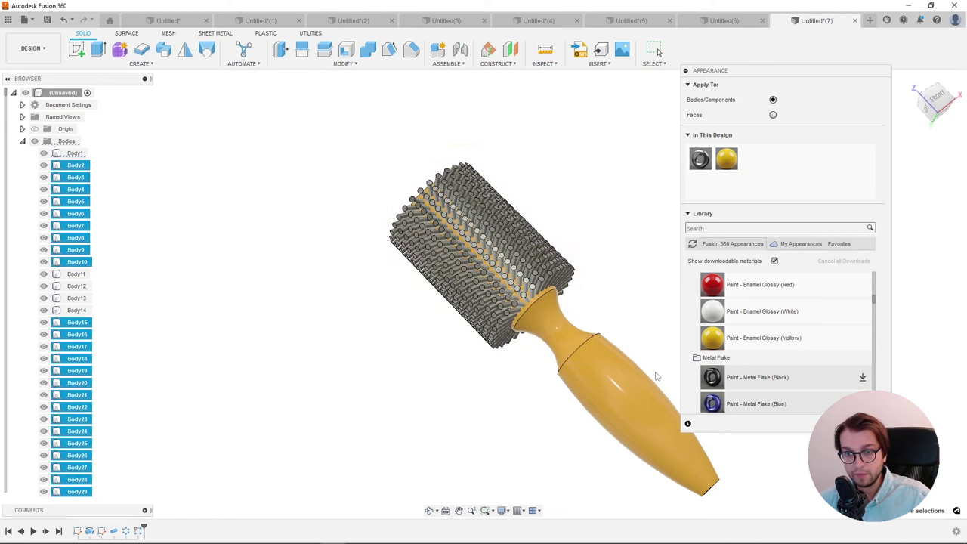
scroll(786, 340, up, 2)
drag(628, 282, 454, 368)
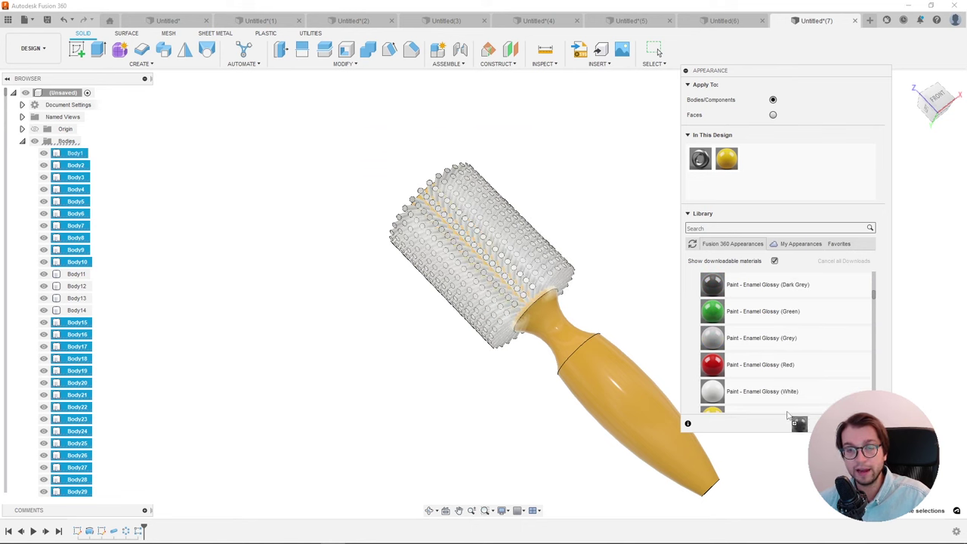
key(Escape)
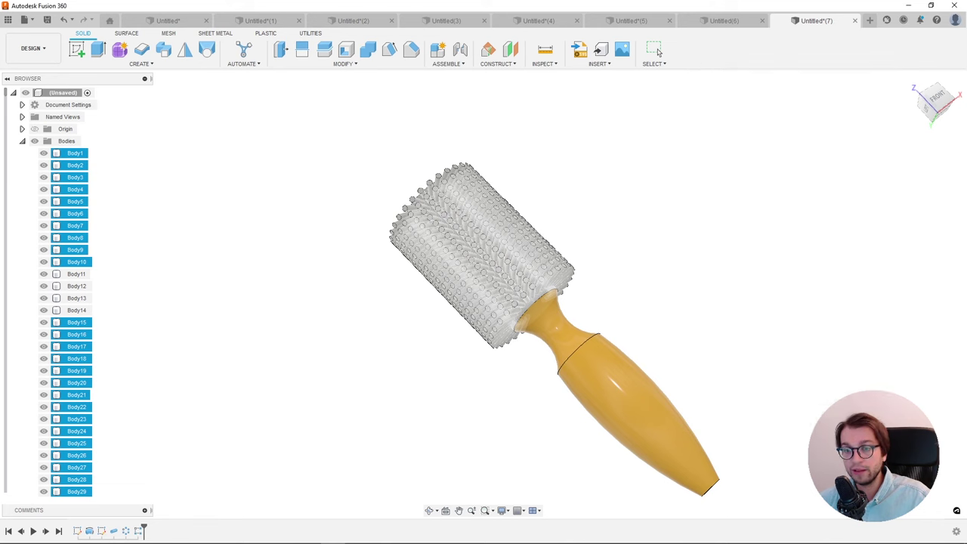
click(661, 257)
shift+middle_drag(662, 257, 650, 250)
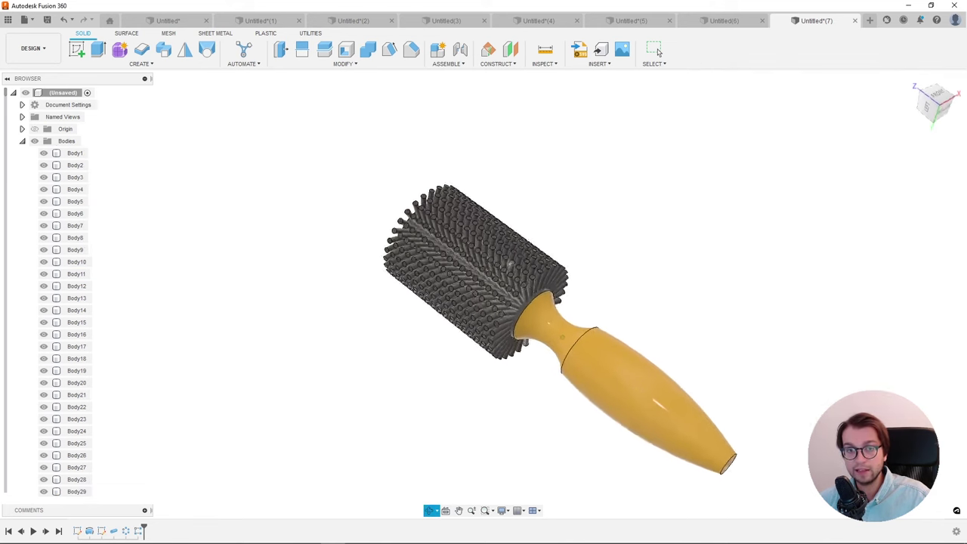